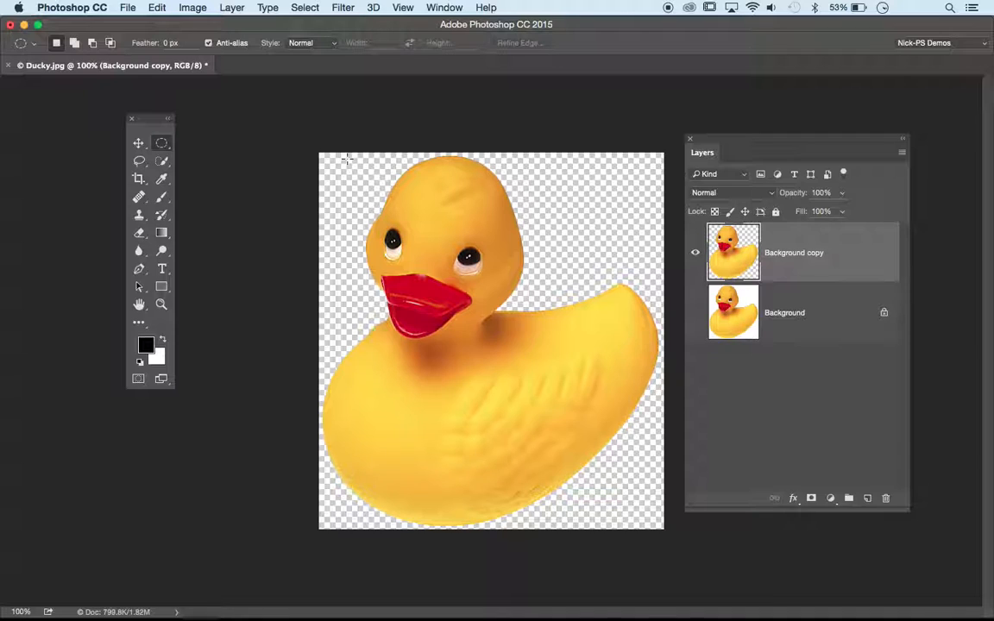
Step: Enlarge the duck image's canvas to 12 inches wide and 12 inches high
left_click_drag(738, 138, 823, 135)
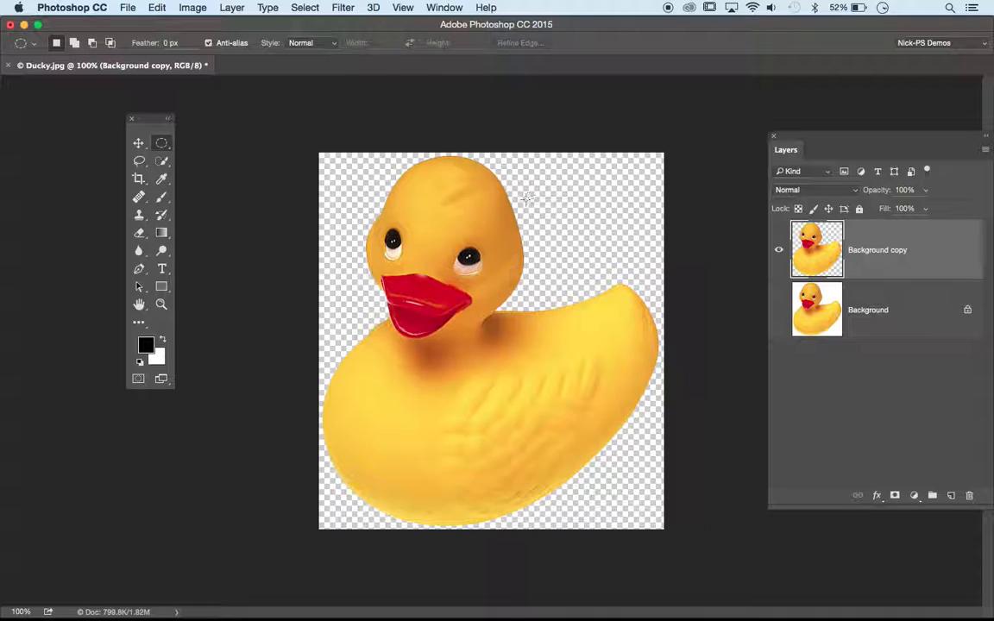
left_click(193, 6)
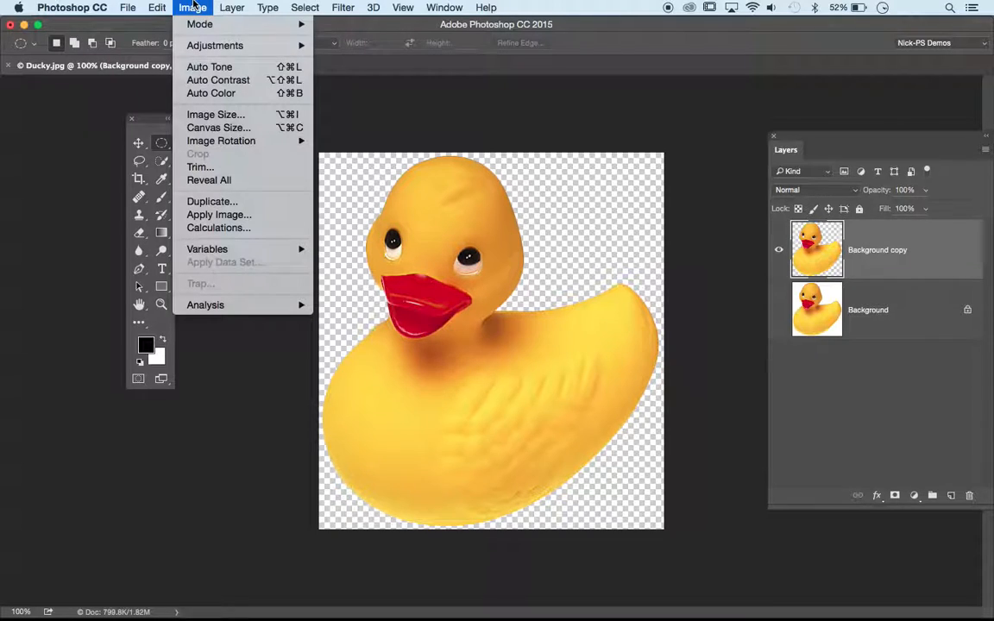
left_click(216, 127)
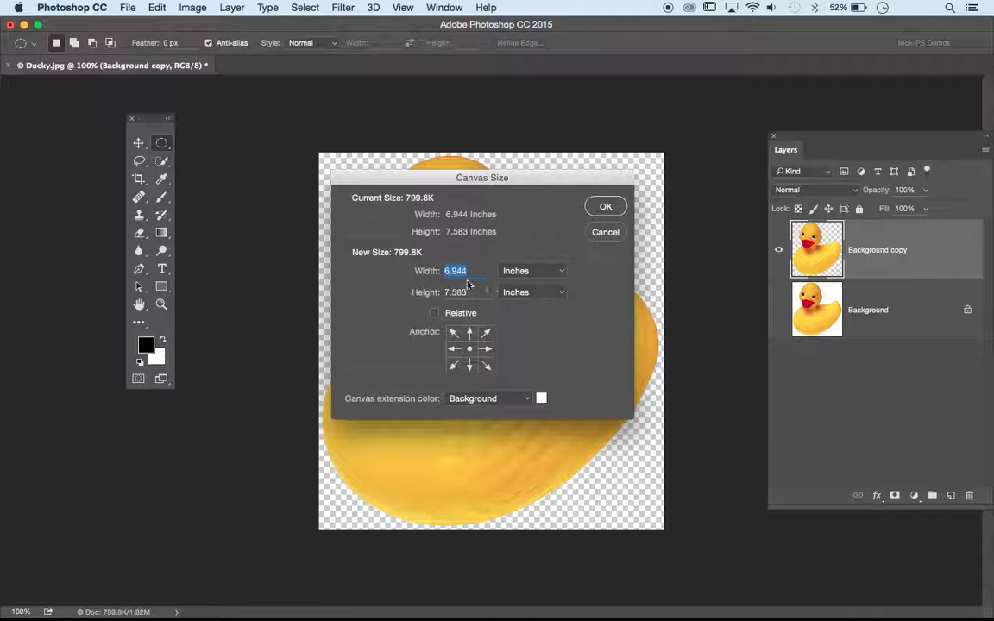
type("12")
key("Tab")
type("12")
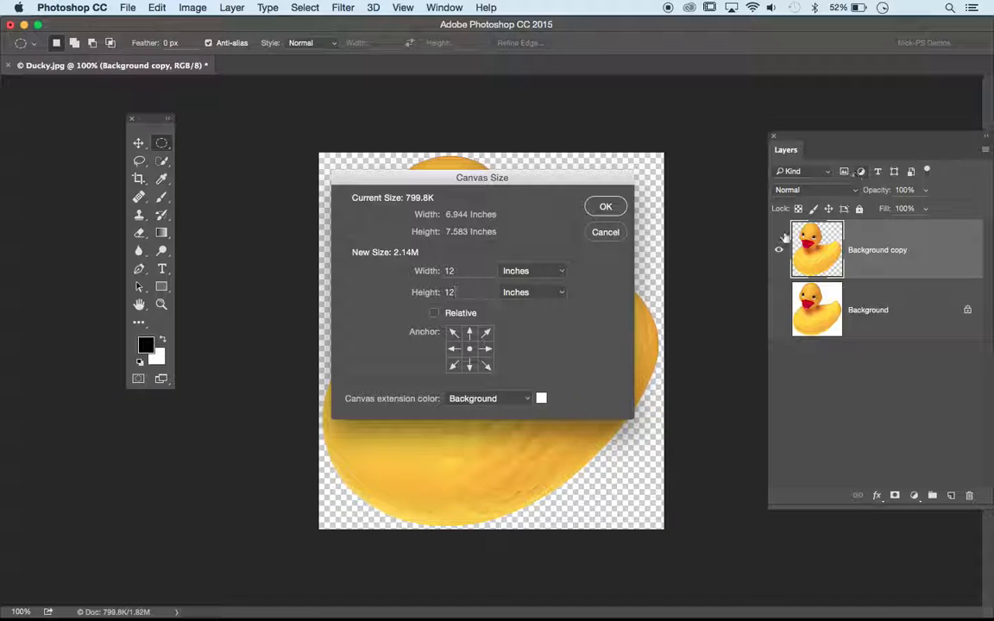
left_click(594, 207)
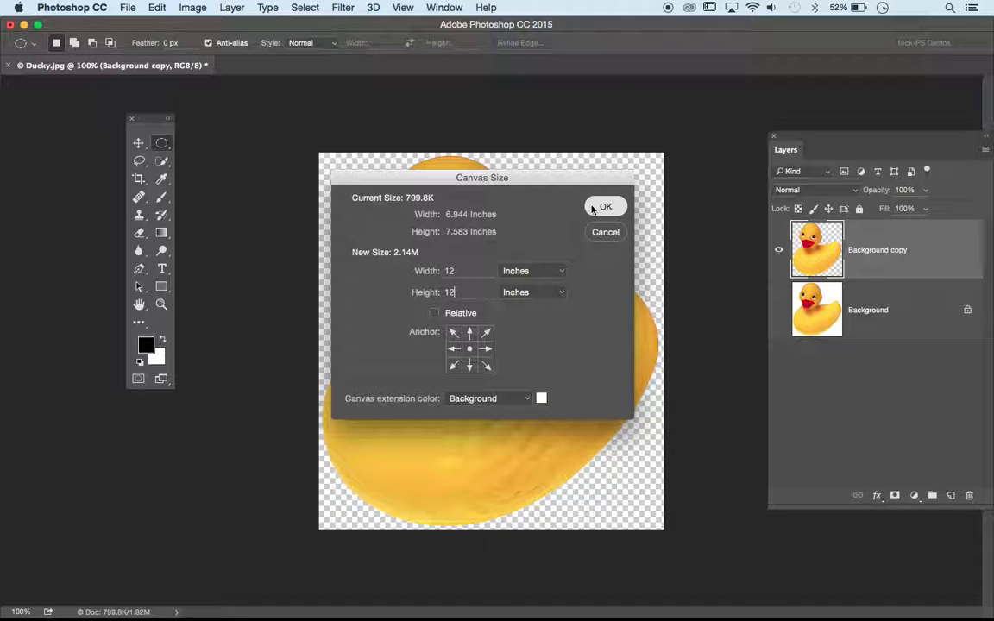
key("super+minus")
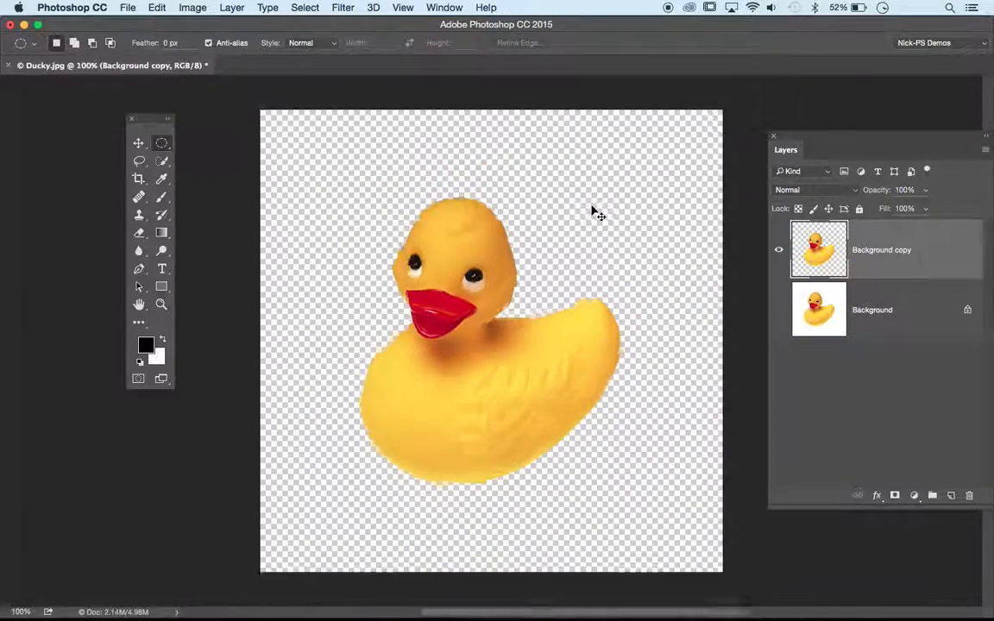
key("super+plus")
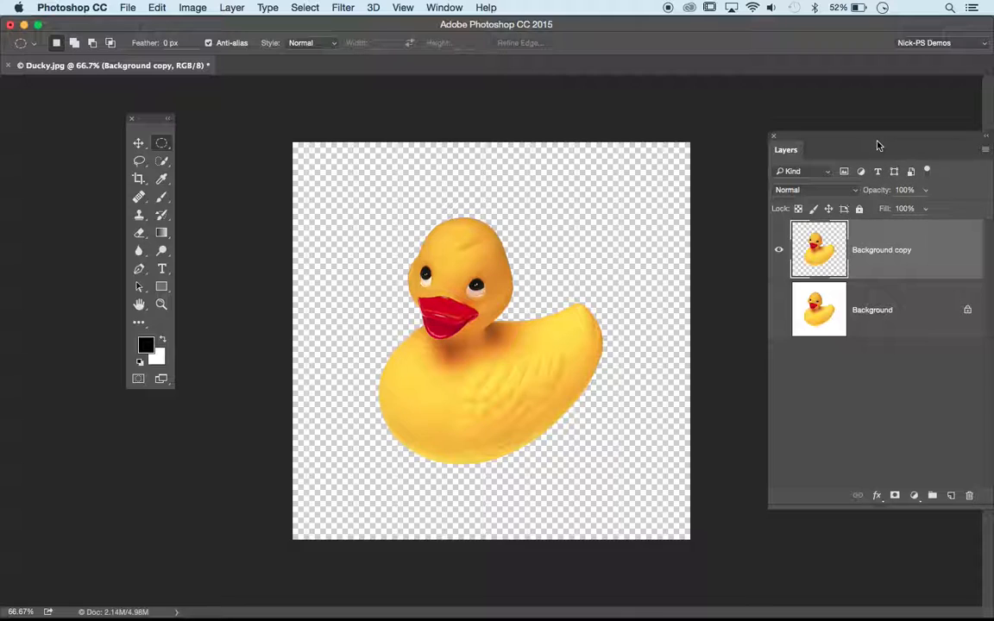
Step: Show the Adjustments panel and arrange it together with the Layers panel beside the duck
left_click_drag(876, 141, 808, 160)
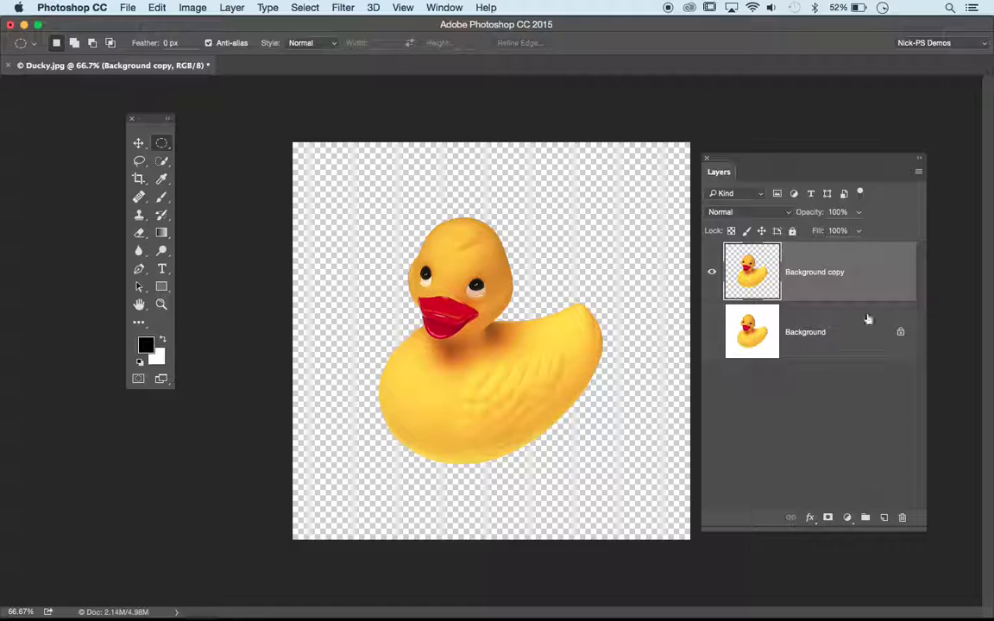
left_click(847, 518)
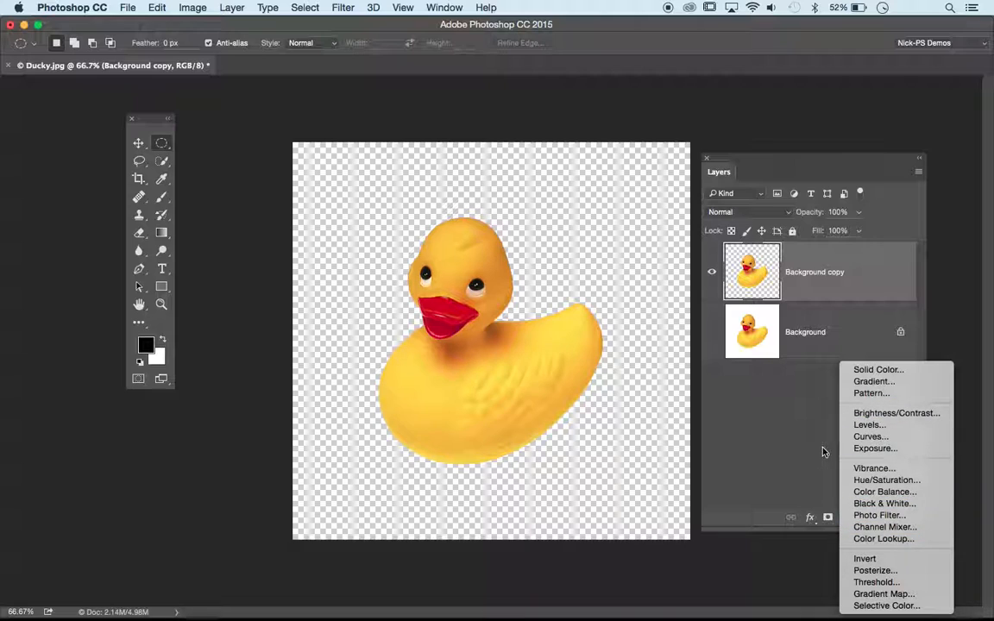
left_click(823, 411)
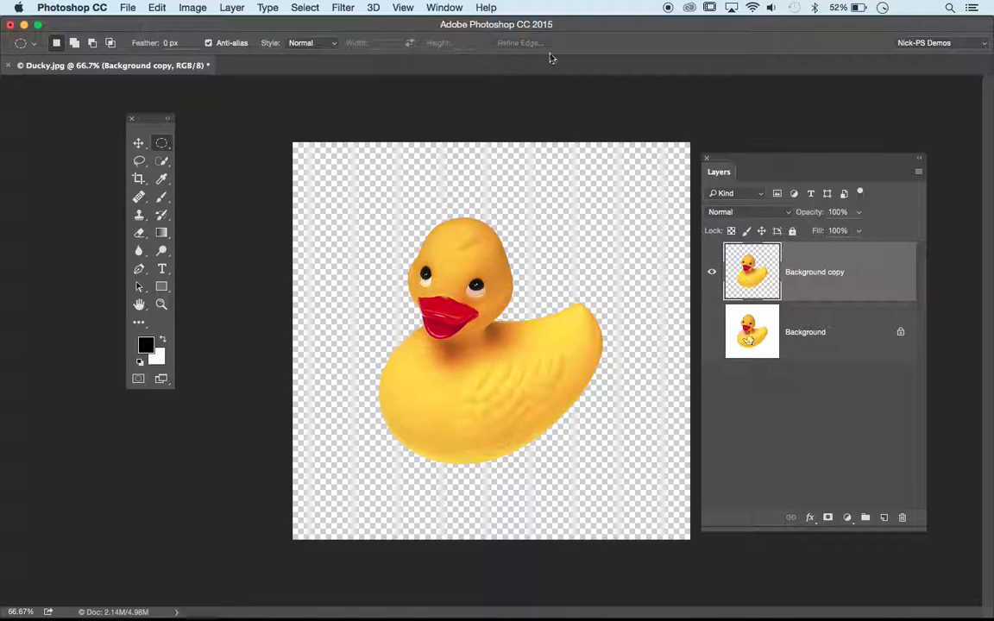
left_click(444, 7)
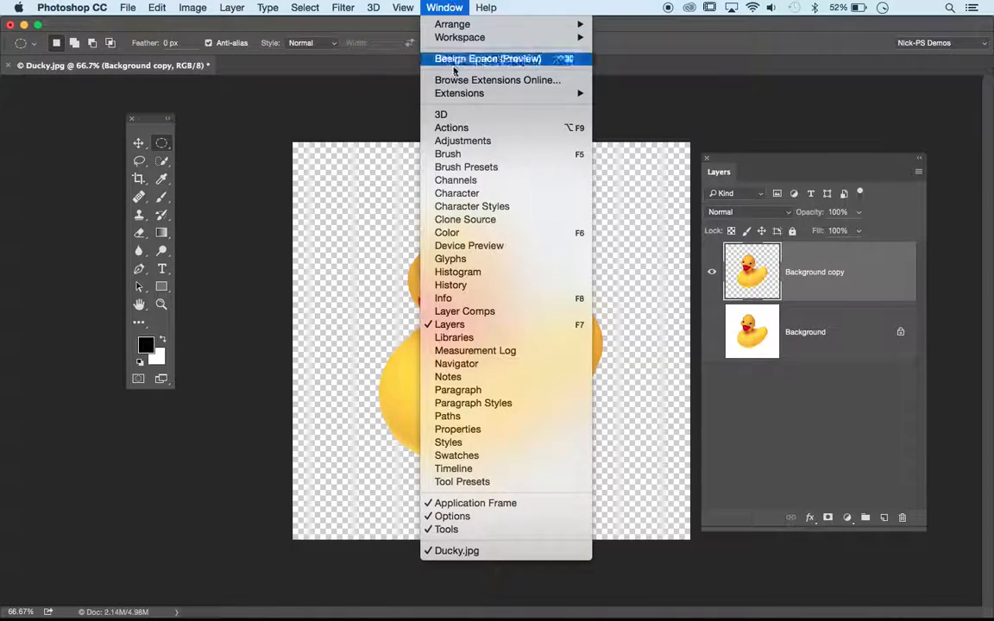
left_click(470, 141)
left_click_drag(473, 115, 237, 354)
left_click(369, 96)
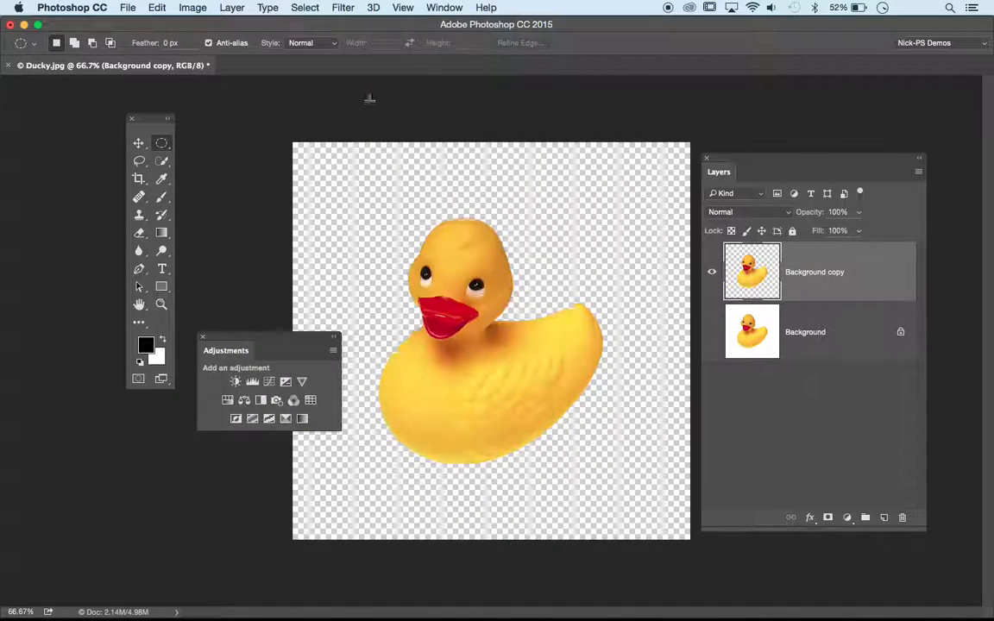
left_click_drag(286, 344, 617, 104)
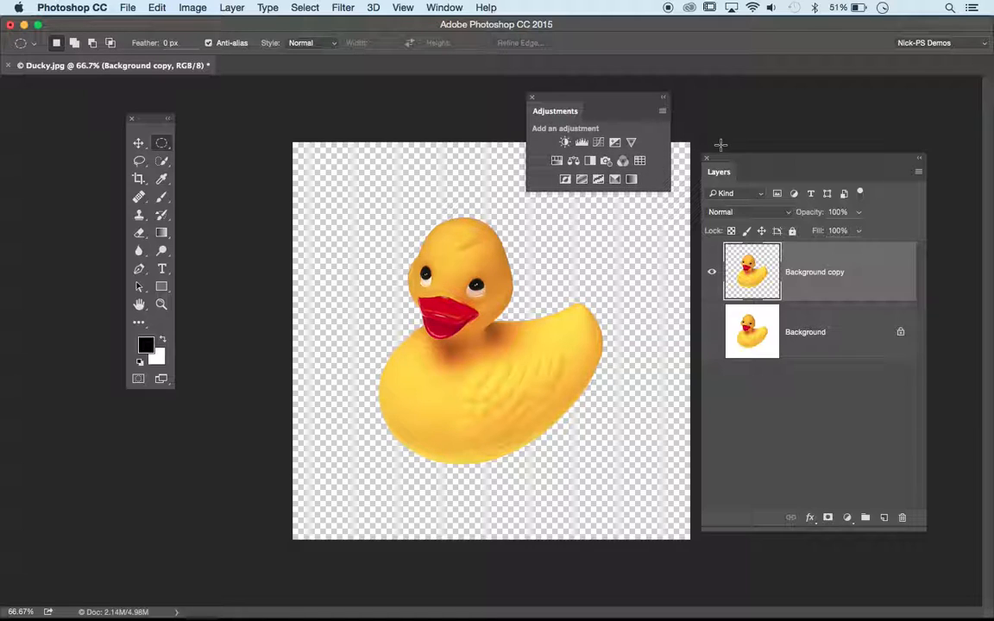
left_click_drag(749, 164, 788, 195)
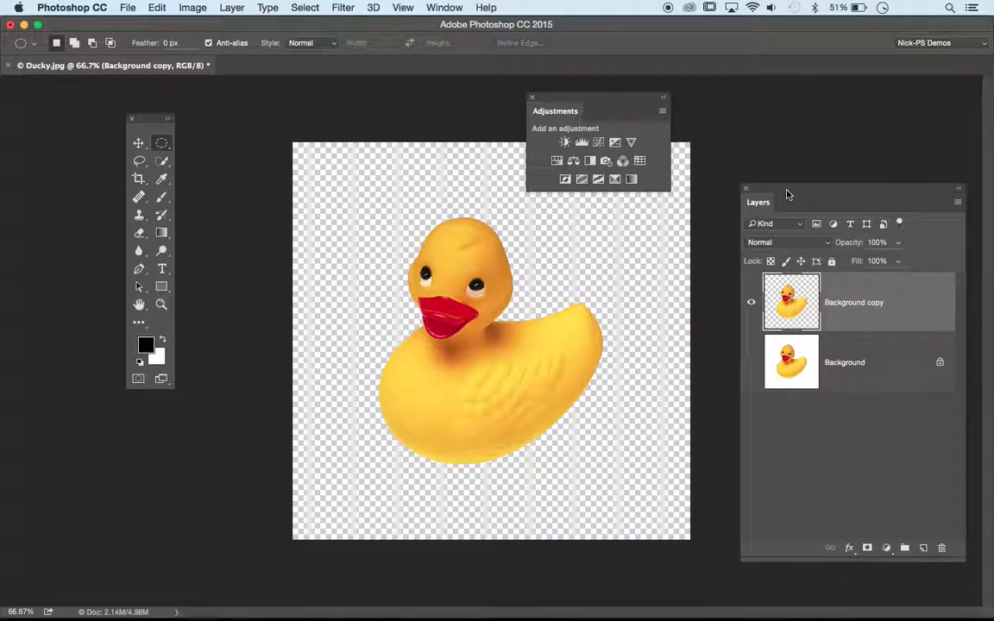
left_click_drag(586, 104, 641, 113)
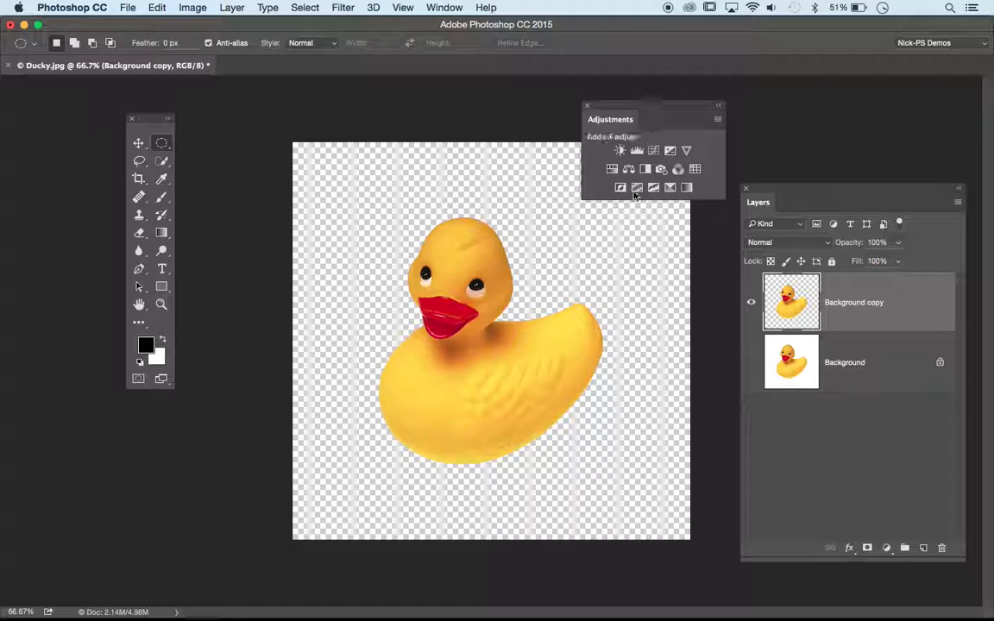
Step: Add a Hue/Saturation adjustment layer above the Background copy layer and separate its Properties panel from the other panels
left_click(884, 549)
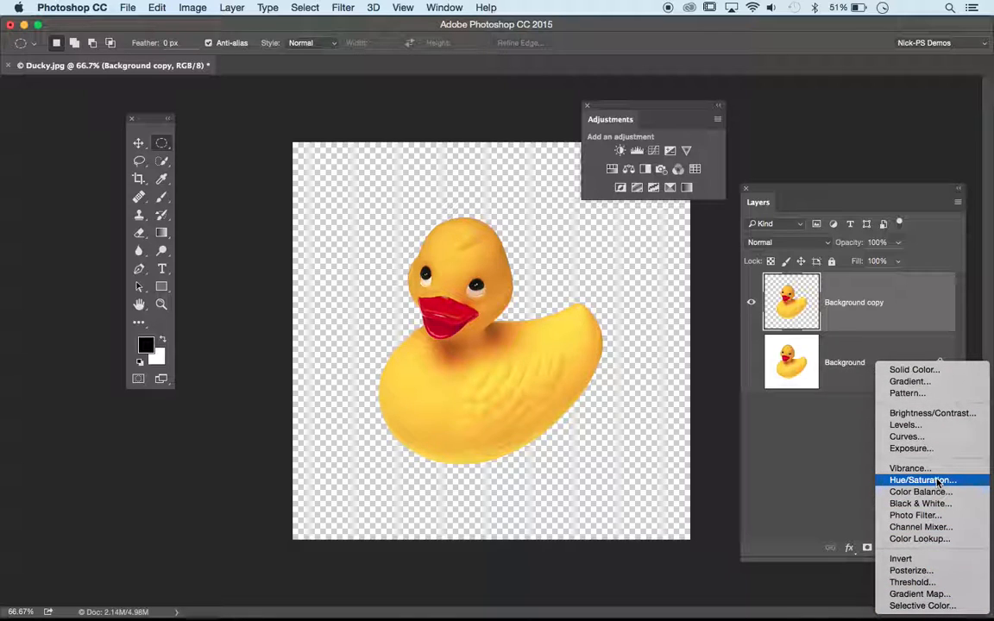
left_click(939, 481)
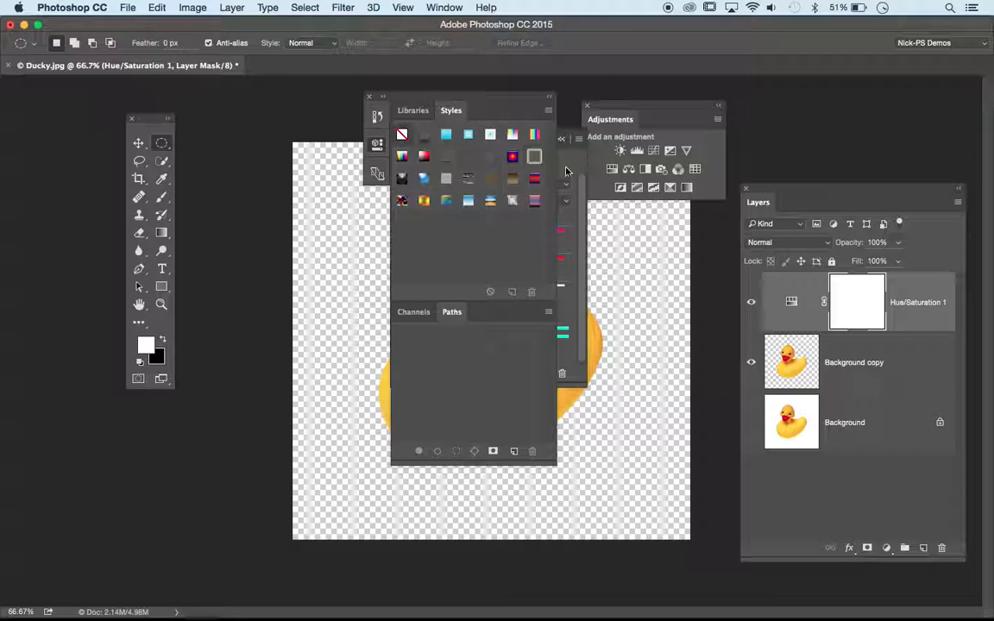
left_click_drag(424, 100, 554, 297)
left_click_drag(320, 131, 502, 200)
left_click_drag(324, 131, 363, 337)
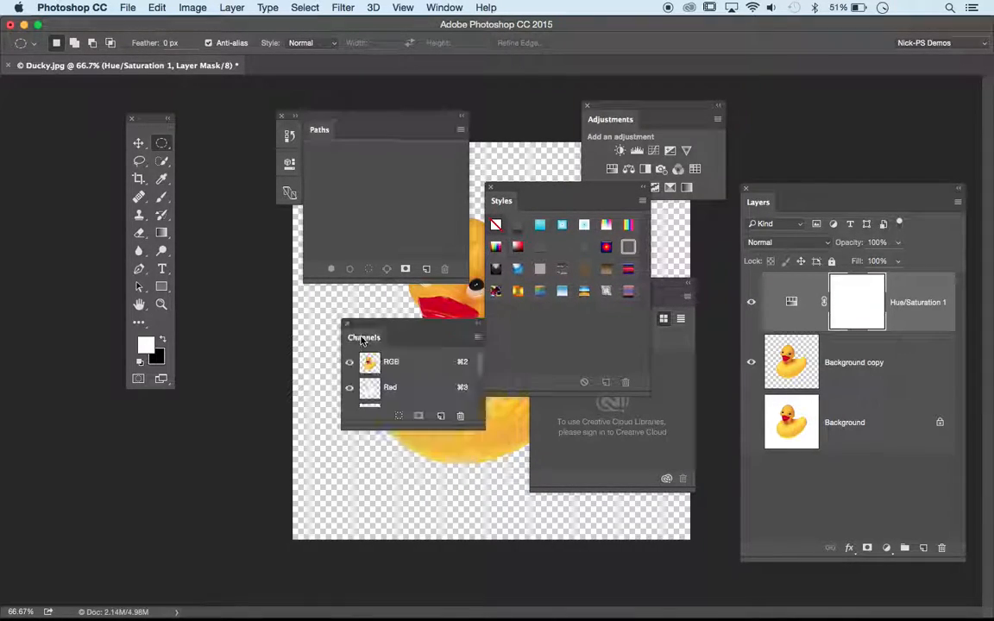
left_click(290, 165)
left_click_drag(346, 159, 114, 434)
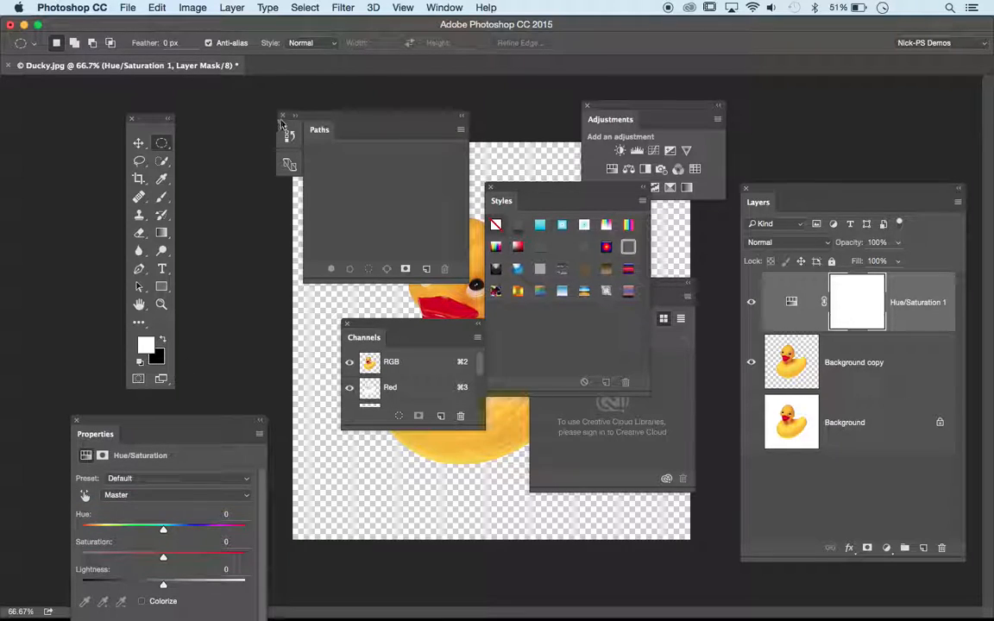
Step: Close the Channels, Paths, Styles and Libraries panels and arrange the Tools and Hue/Saturation Properties panels clear of the duck
left_click(347, 324)
left_click(281, 115)
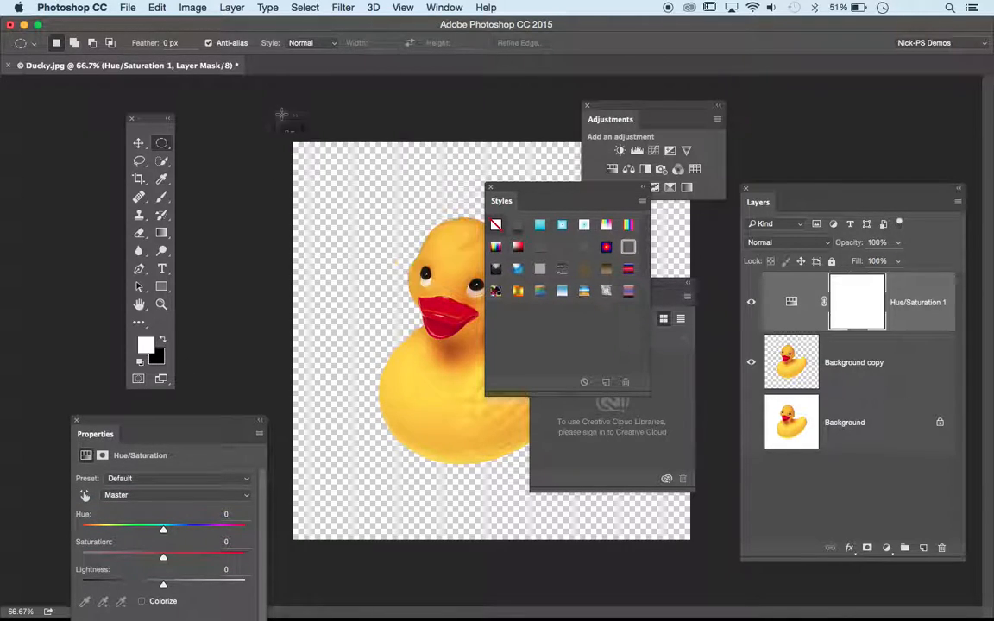
left_click(493, 188)
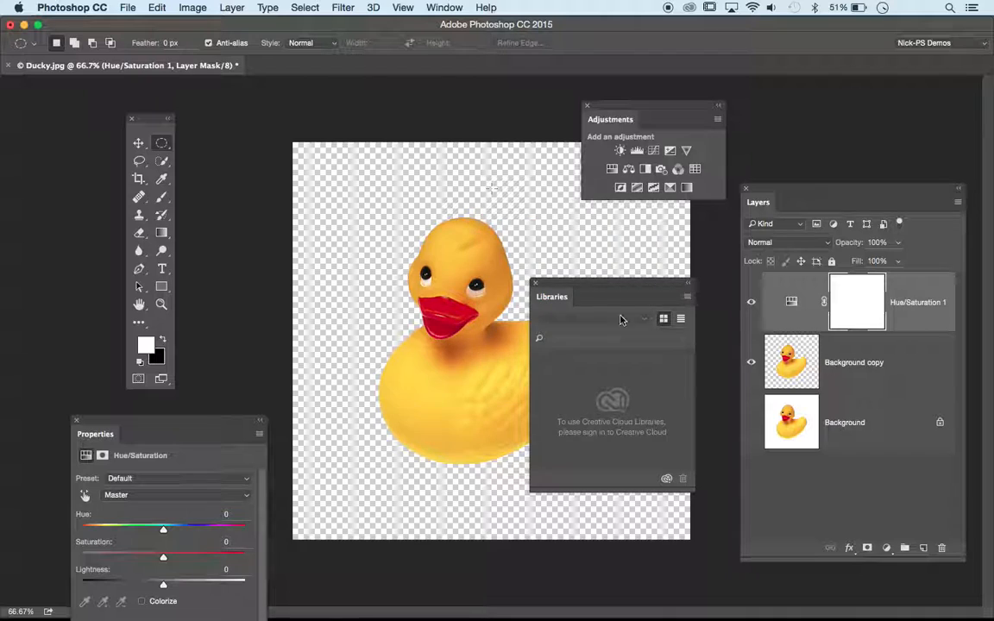
left_click(535, 287)
left_click_drag(163, 422, 317, 110)
left_click_drag(138, 116, 66, 111)
left_click_drag(257, 113, 163, 107)
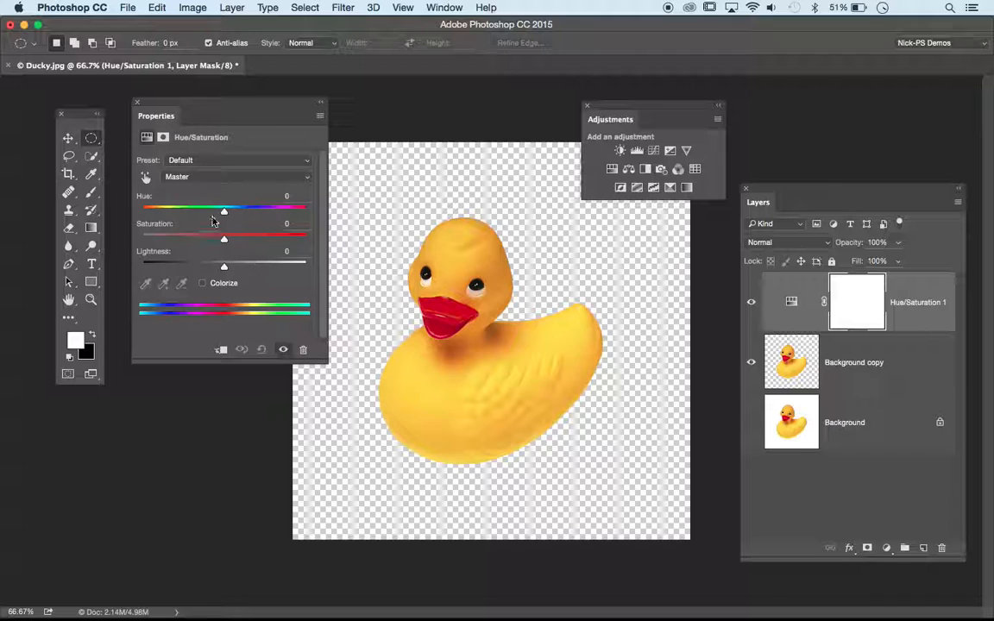
Step: Try different overall hue shifts on the duck, from -34 to +112 and back to about -24
mouse_move(225, 211)
left_mouse_down()
mouse_move(175, 207)
mouse_move(296, 208)
mouse_move(225, 216)
left_mouse_up()
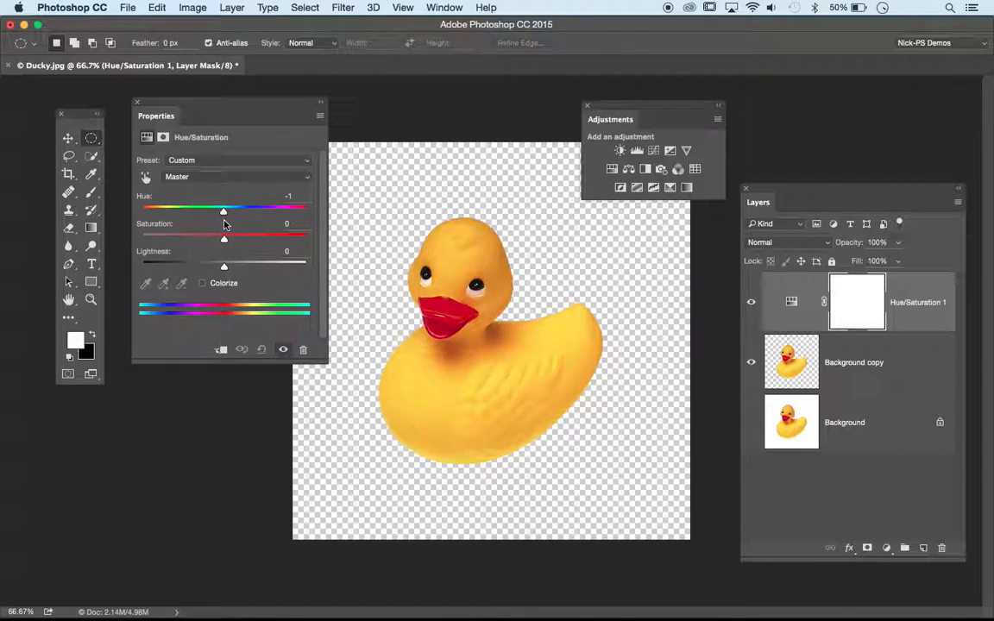
left_click_drag(227, 224, 196, 224)
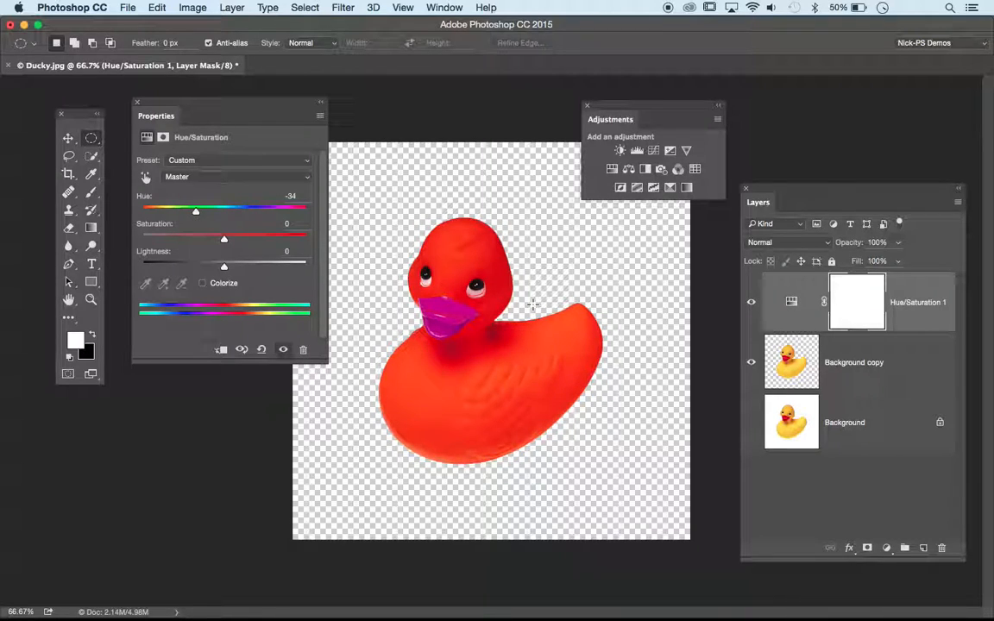
left_click_drag(196, 215, 283, 212)
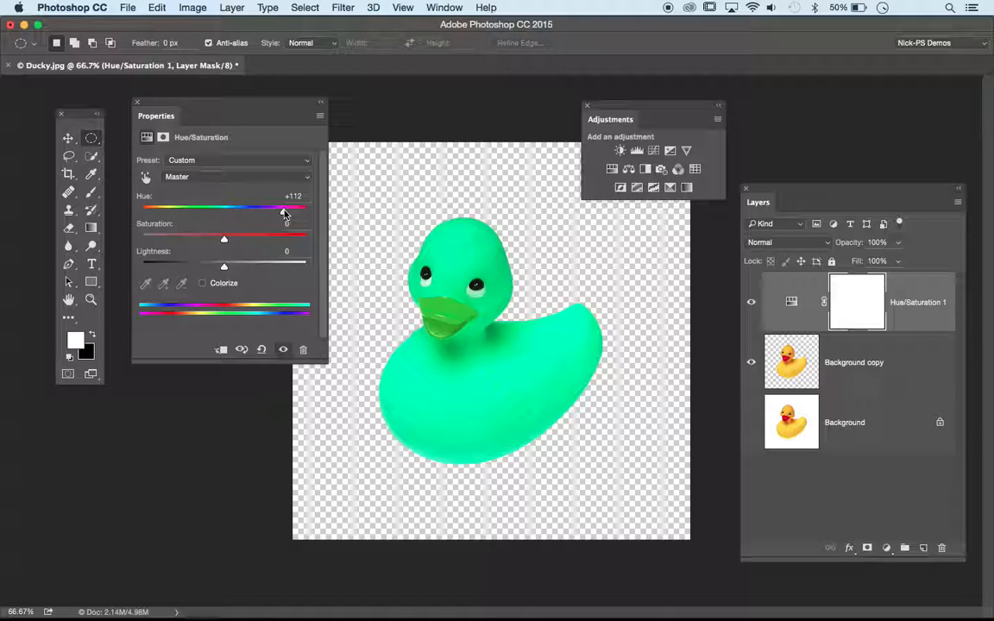
left_click_drag(285, 214, 197, 213)
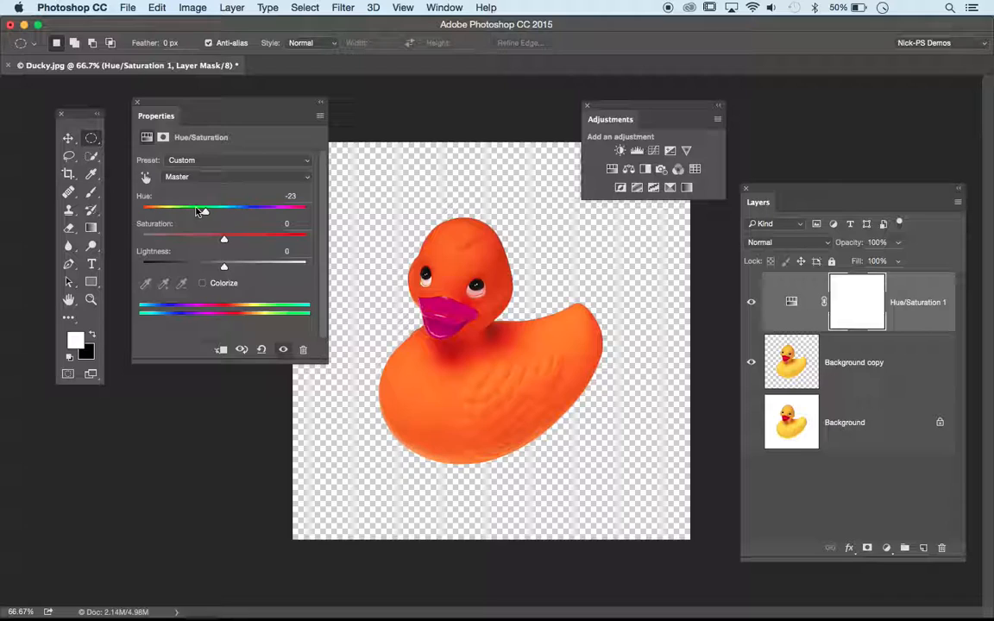
Step: Colorize the duck blue with hue 197, saturation 67 and lightness -23
left_click(202, 284)
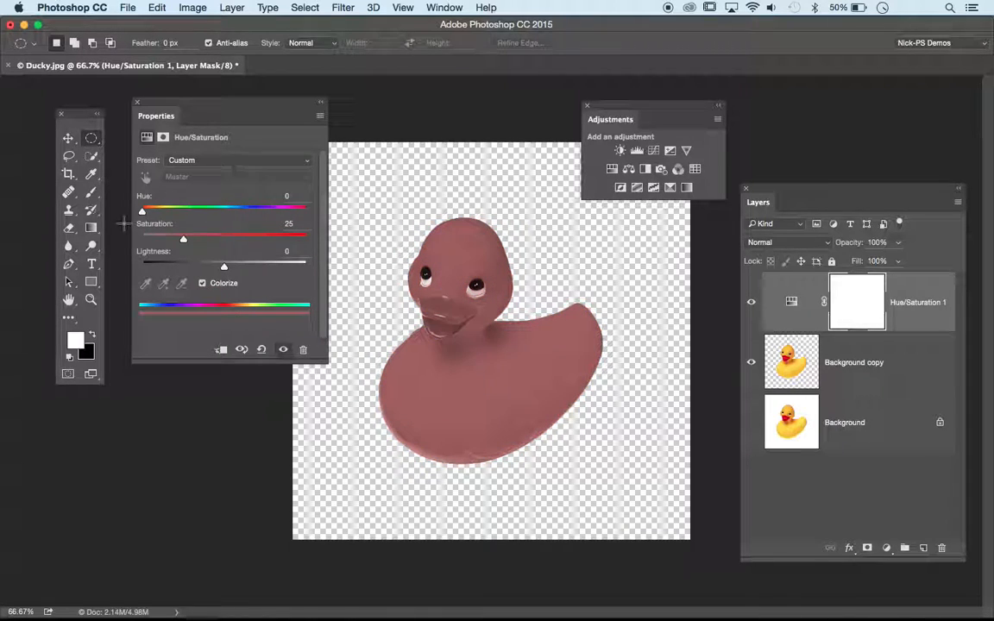
left_click_drag(143, 212, 233, 209)
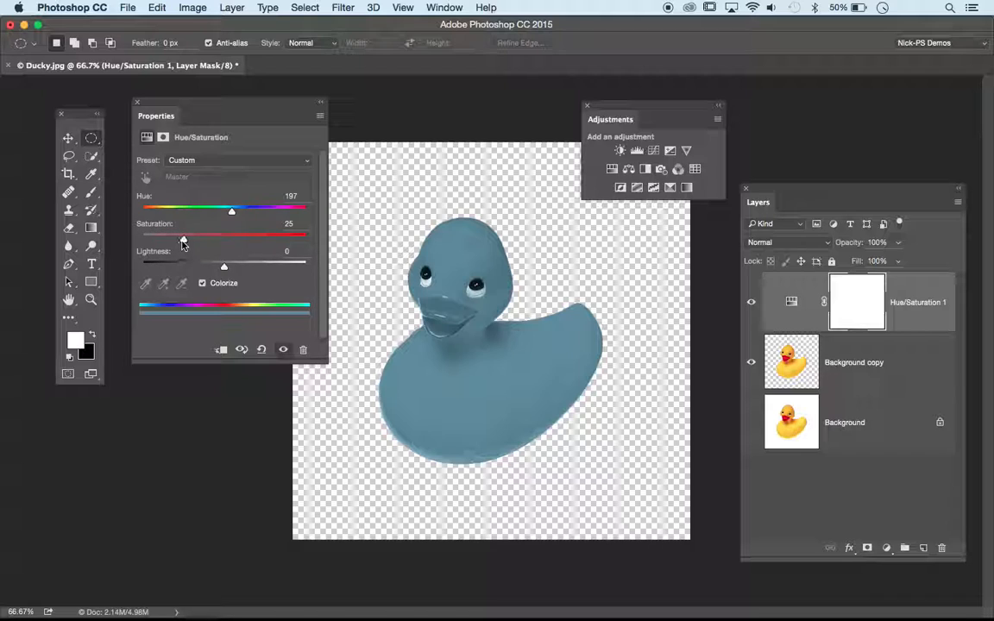
left_click_drag(183, 244, 247, 235)
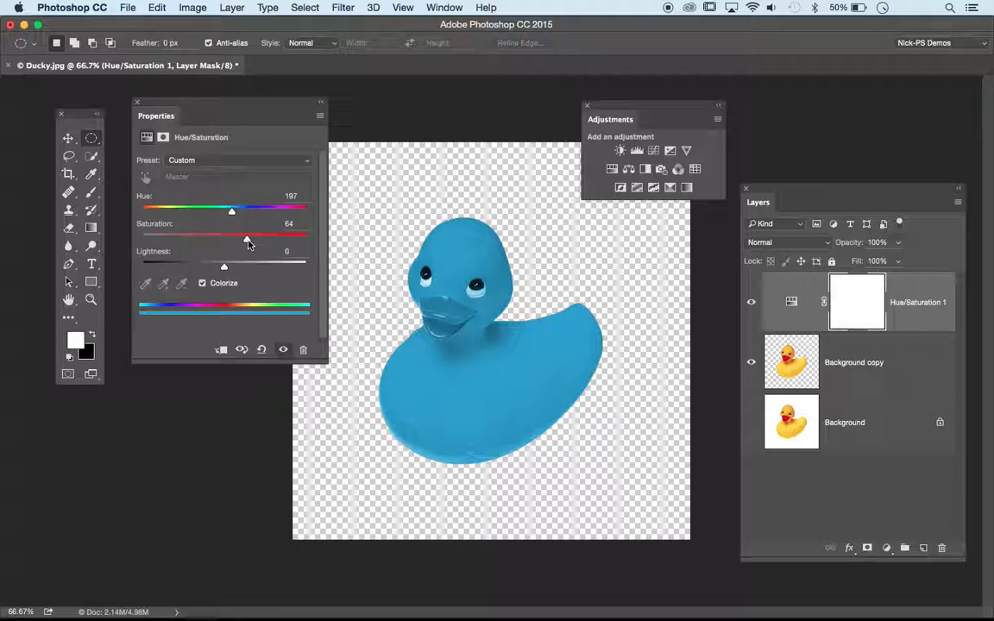
mouse_move(246, 239)
left_mouse_down()
mouse_move(198, 238)
mouse_move(252, 226)
left_mouse_up()
left_click_drag(221, 268, 180, 267)
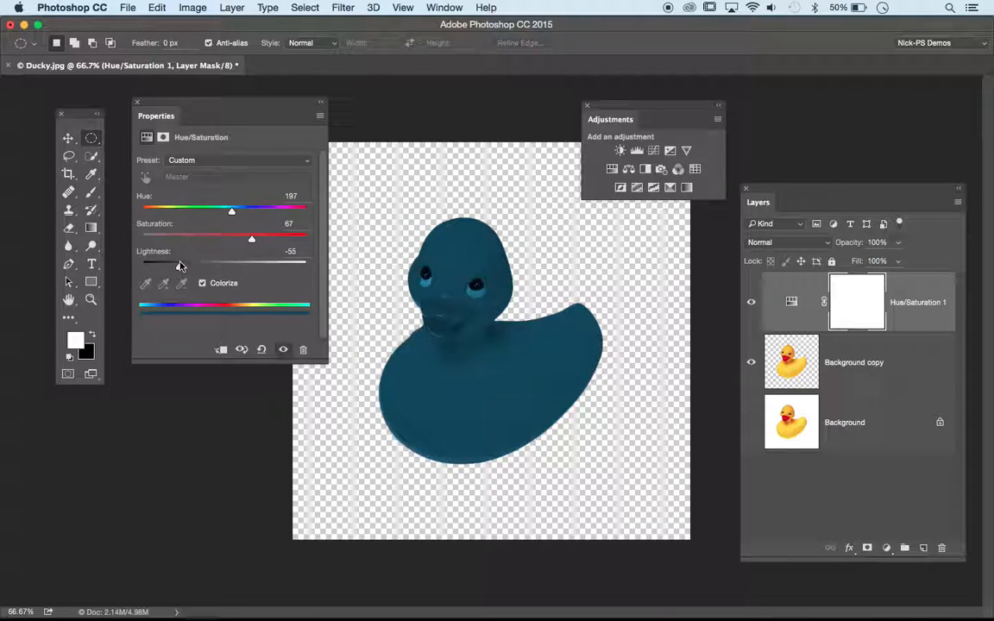
left_click_drag(176, 267, 206, 268)
Step: Turn off Colorize in the Hue/Saturation adjustment and reset the hue to 0
left_click(202, 283)
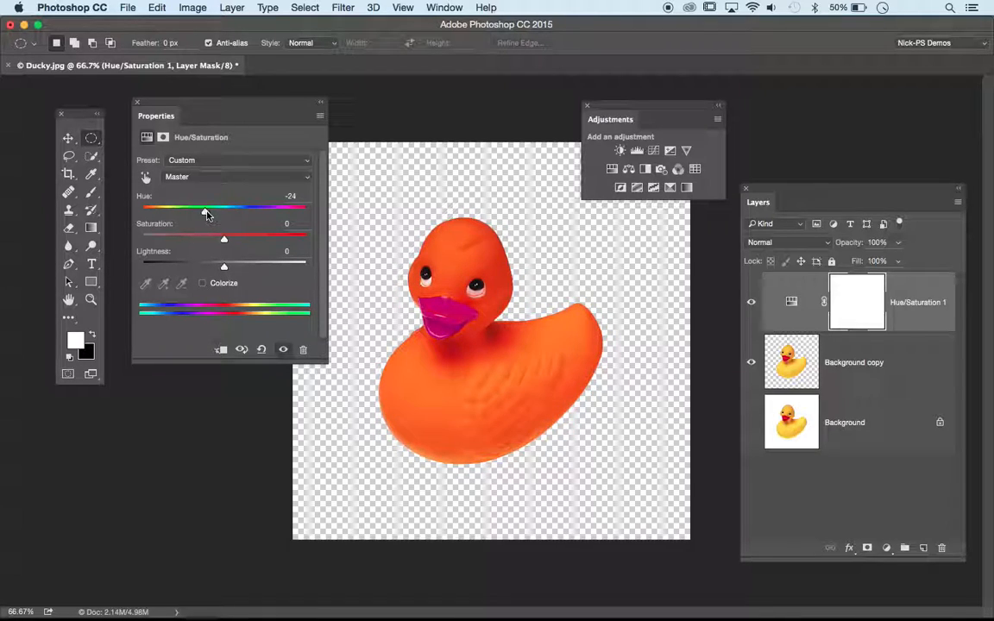
type("0")
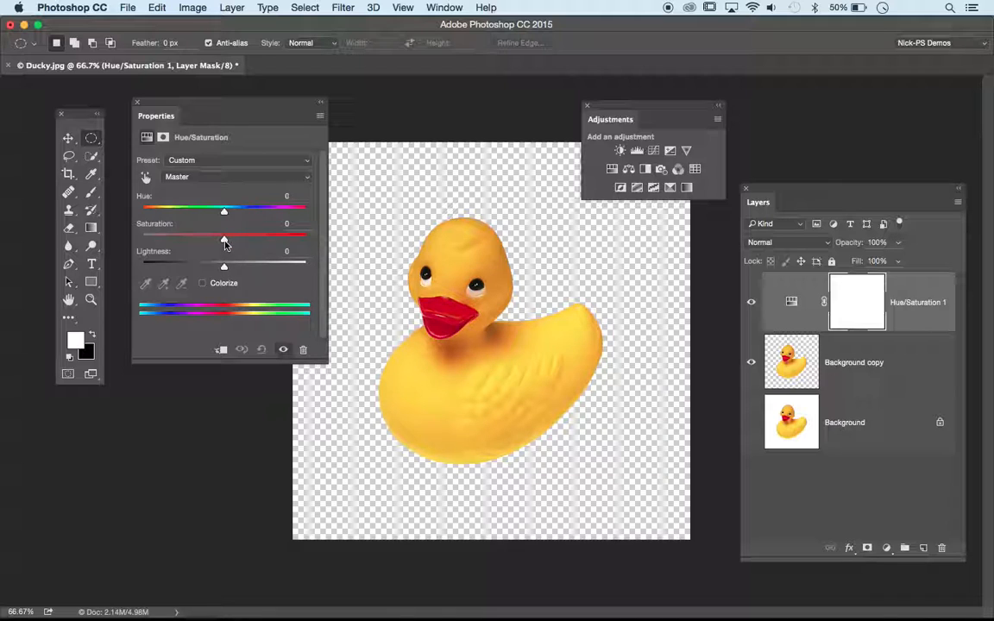
left_click_drag(253, 243, 223, 241)
mouse_move(224, 266)
left_mouse_down()
mouse_move(156, 266)
mouse_move(288, 258)
mouse_move(216, 262)
left_mouse_up()
Step: Turn Colorize back on and tint the duck green with hue 118, saturation 76 and lightness -24
left_click(213, 284)
left_click_drag(229, 217, 197, 221)
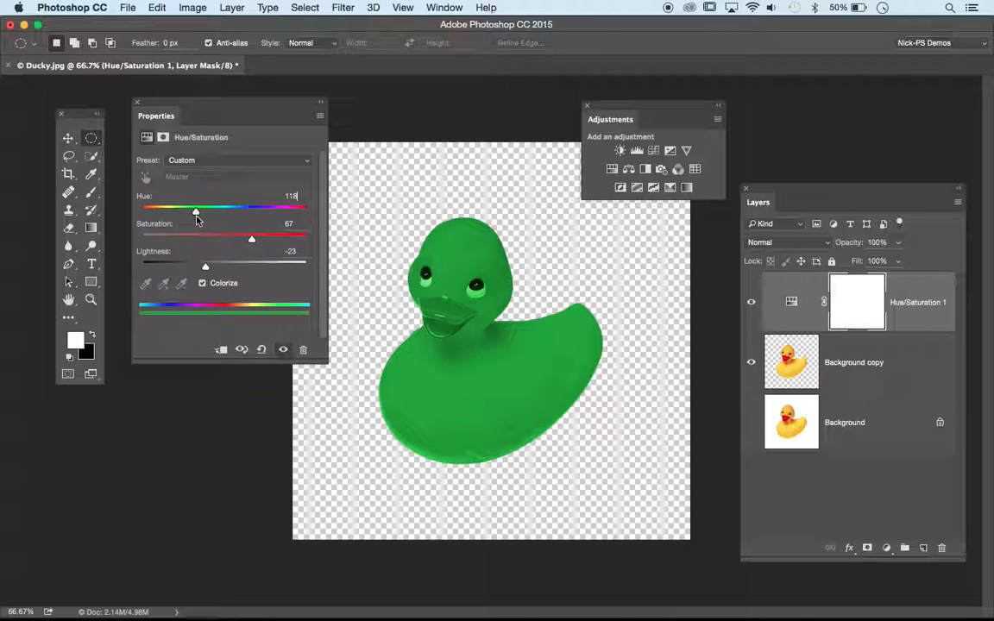
left_click_drag(251, 238, 266, 242)
left_click_drag(205, 267, 205, 268)
Step: Toggle the Background copy layer off and on, and make the Background layer visible under the Hue/Saturation adjustment
left_click(752, 362)
left_click(752, 363)
left_click(752, 362)
left_click(751, 424)
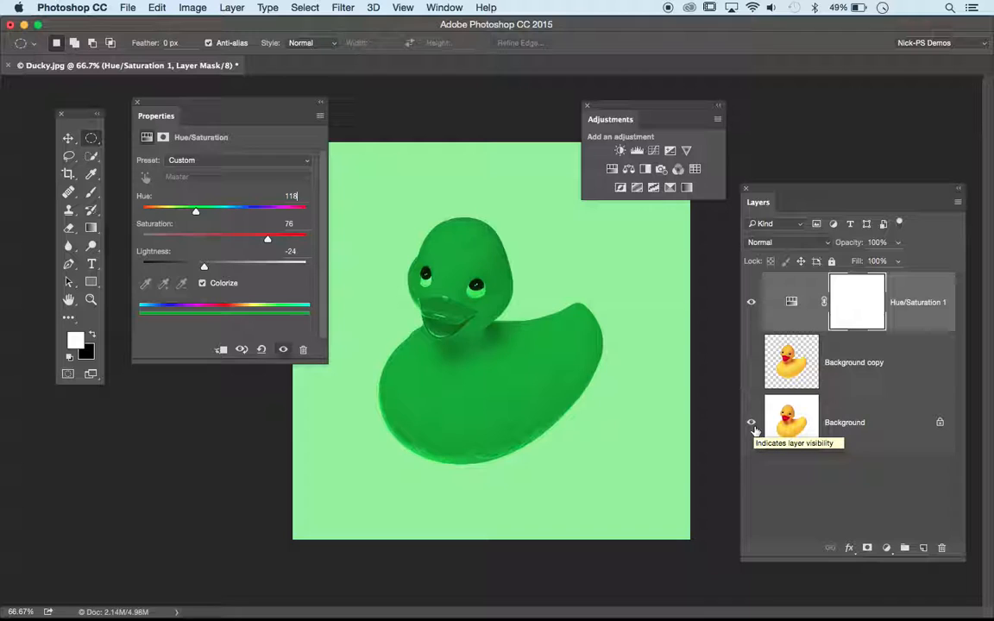
left_click(753, 375)
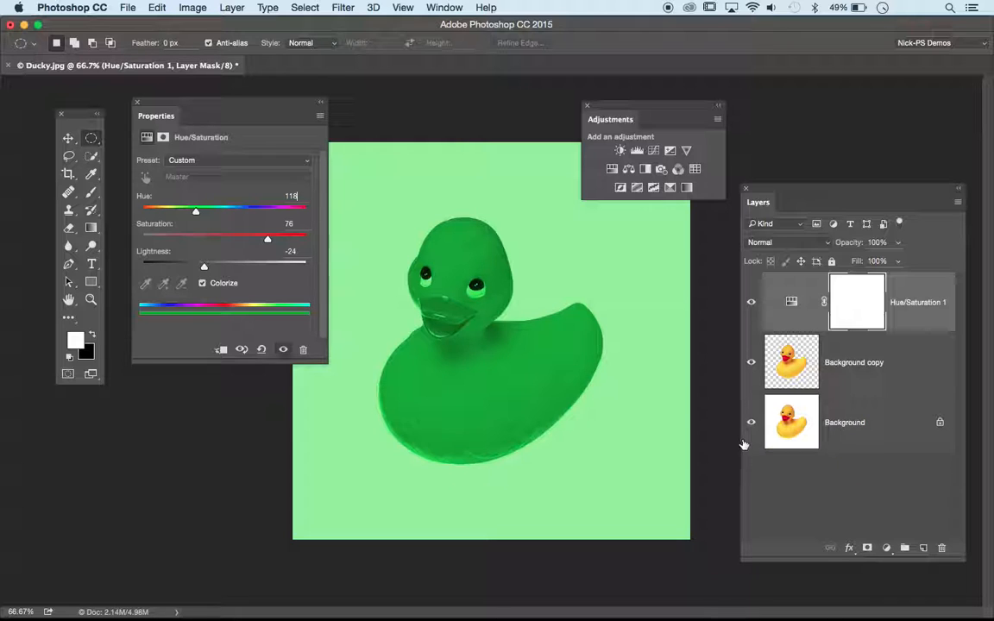
Step: Compare the green tint by toggling the Background and Background copy layers, leaving only Background copy visible beneath the adjustment
left_click(752, 423)
left_click(752, 423)
left_click(752, 423)
left_click(751, 423)
left_click(752, 362)
left_click(752, 422)
left_click(752, 362)
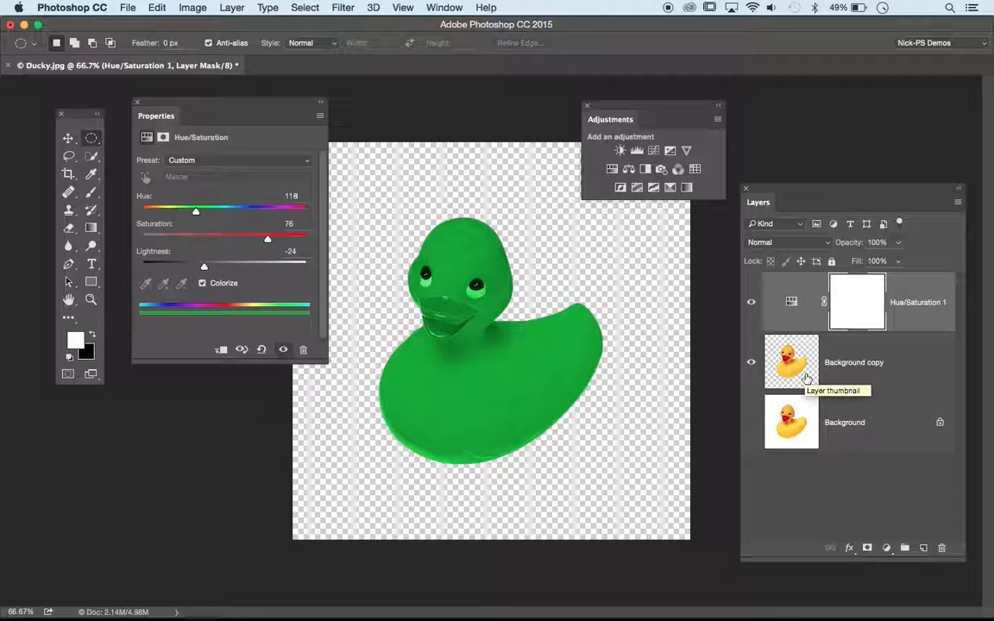
Step: Clip the Hue/Saturation adjustment to the Background copy layer and check its effect by toggling the visibility of both image layers
left_click(221, 353)
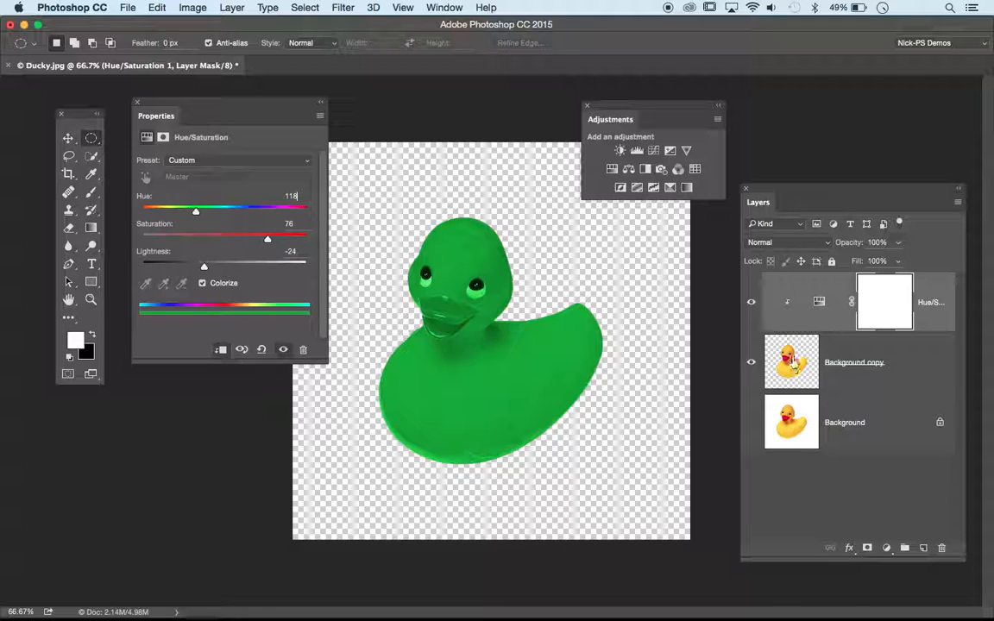
left_click(751, 422)
left_click(750, 363)
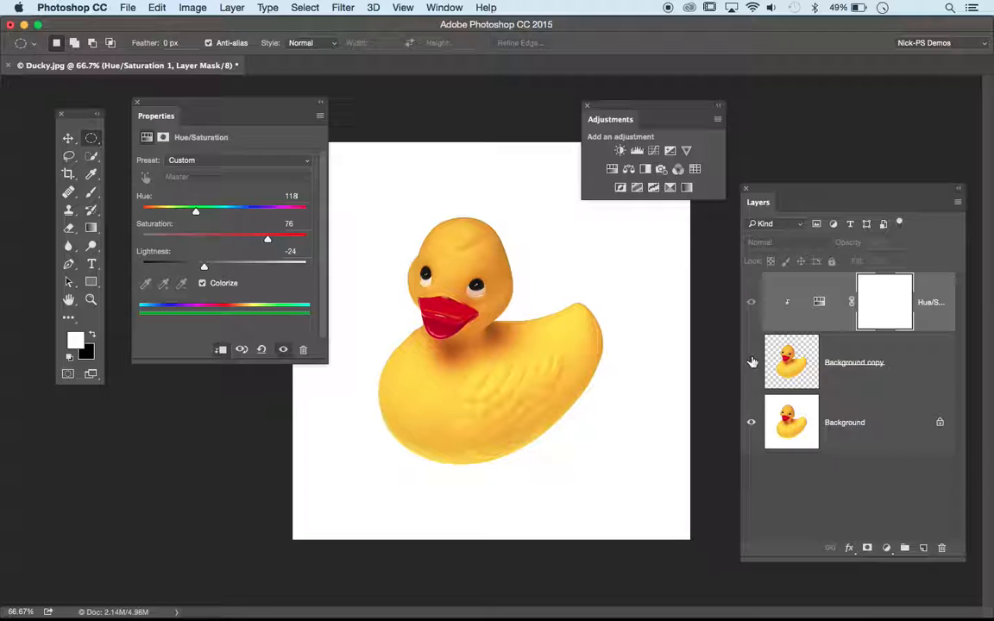
left_click(751, 362)
left_click(751, 422)
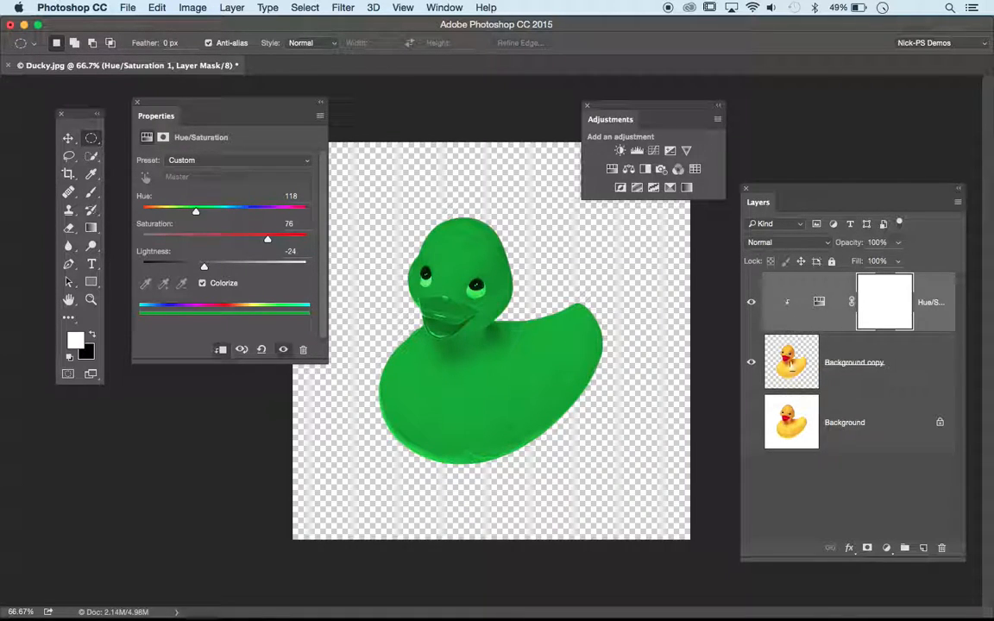
Step: Rename the Background copy layer as Ducky
left_click(844, 369)
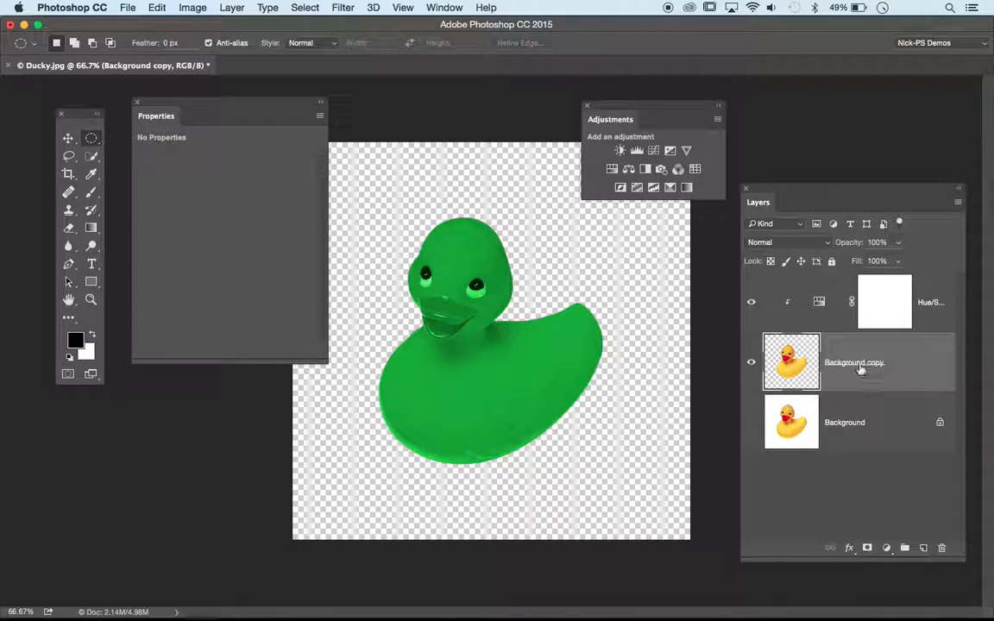
double_click(858, 364)
type("Ducky")
key("Return")
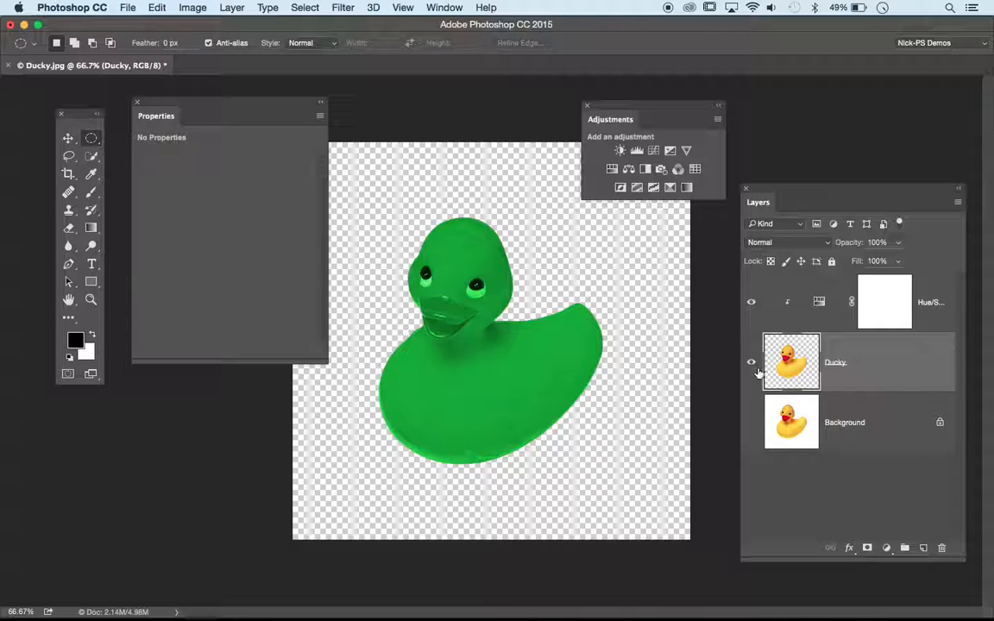
Step: Reopen the Hue/Saturation adjustment's settings, try a red hue of 0, and set the hue to 130
left_click(776, 300)
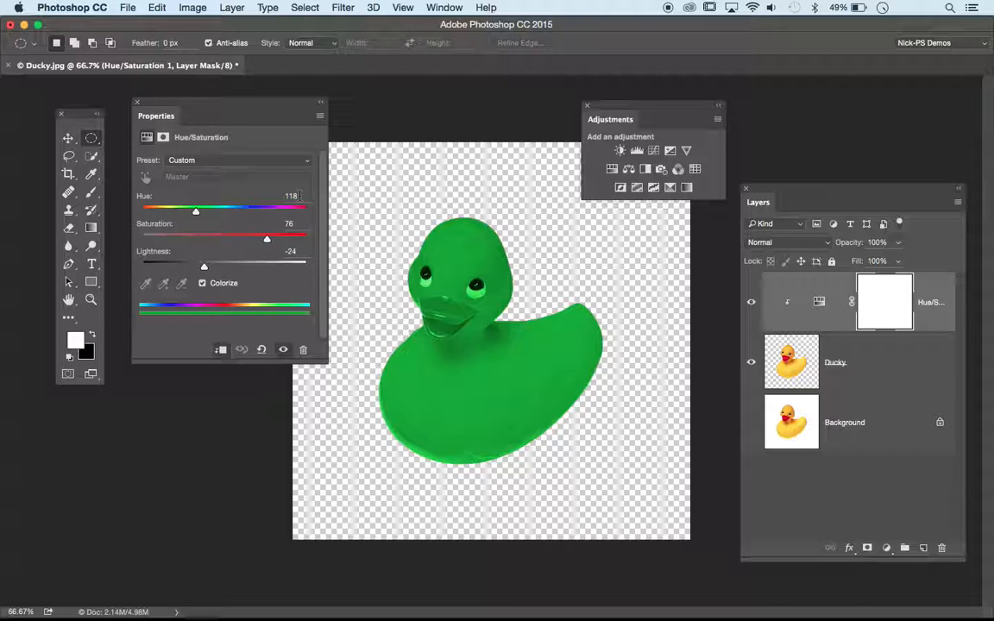
left_click(136, 102)
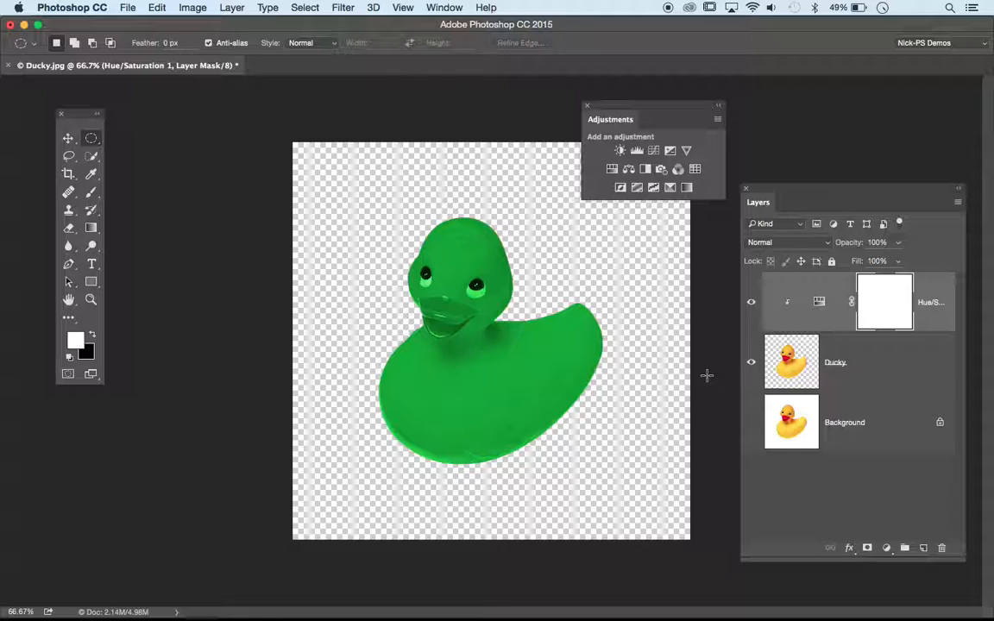
double_click(820, 303)
left_click_drag(196, 215, 116, 189)
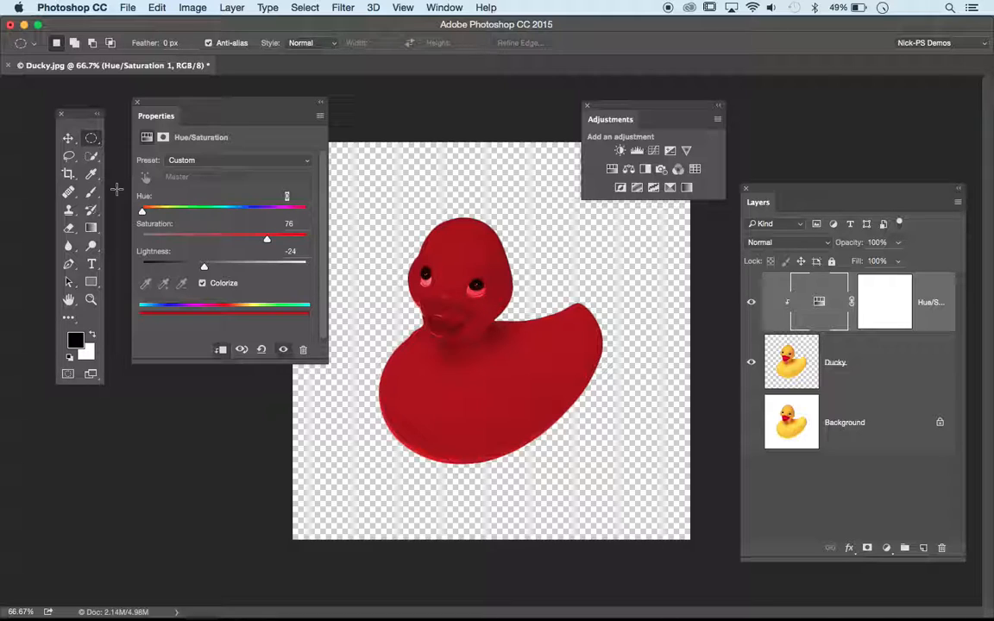
left_click_drag(144, 211, 201, 216)
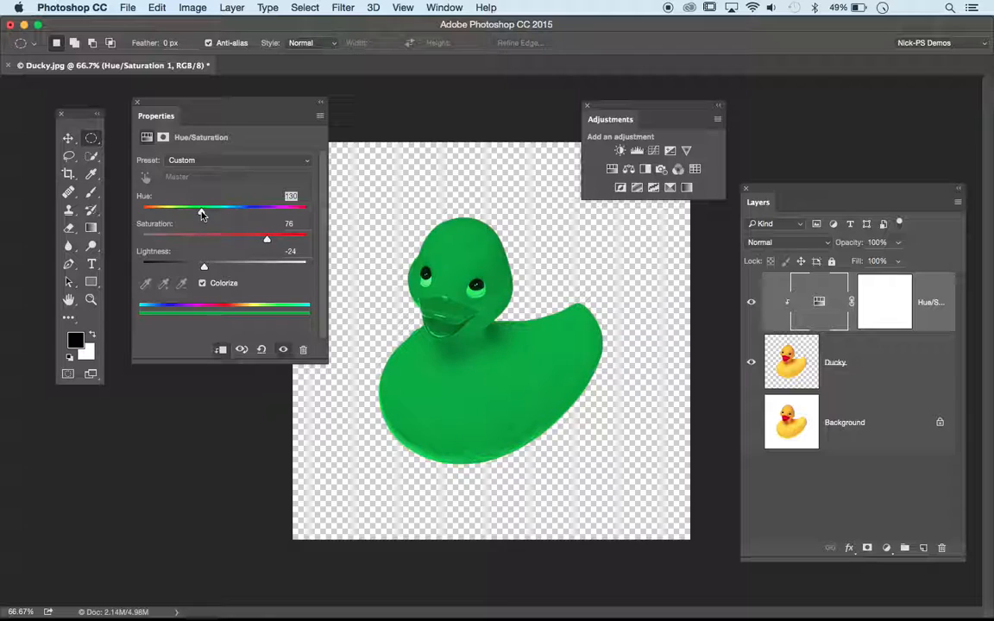
left_click(137, 102)
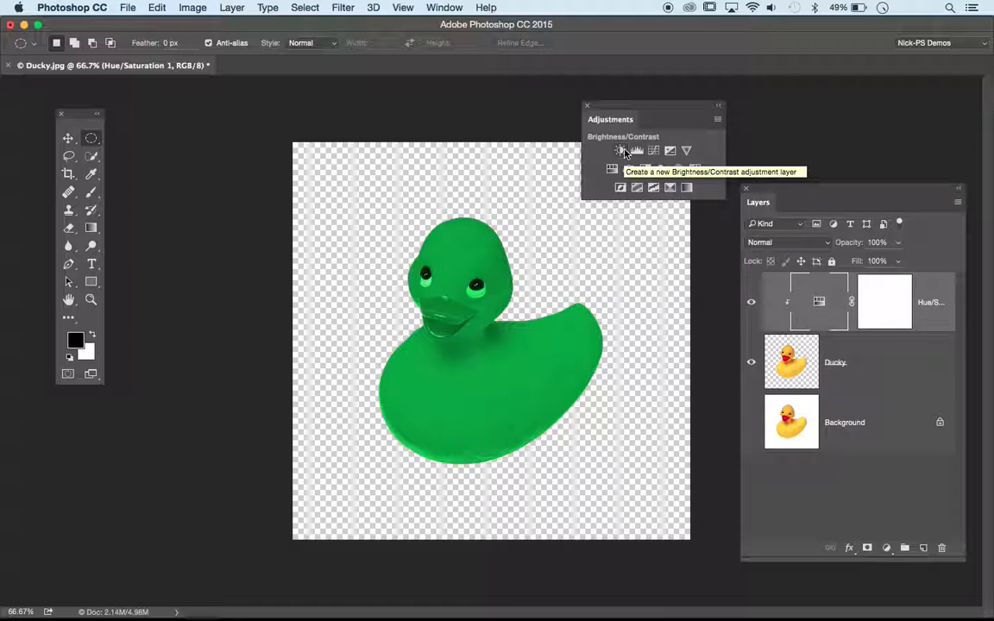
Step: Move the Adjustments panel off the image and hide the Hue/Saturation adjustment layer
left_click_drag(641, 107, 805, 85)
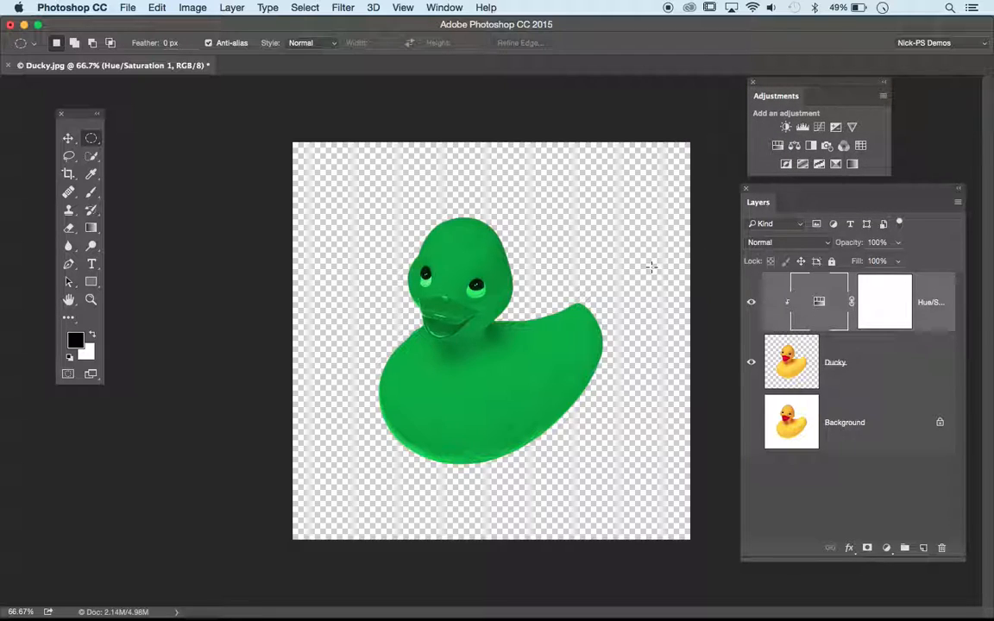
left_click(893, 307)
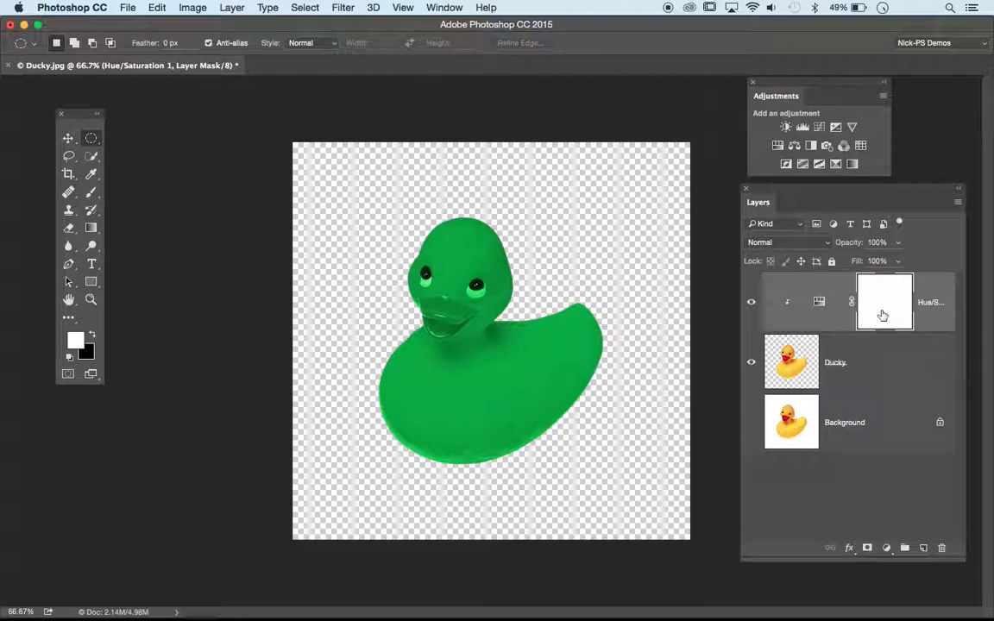
left_click(815, 321)
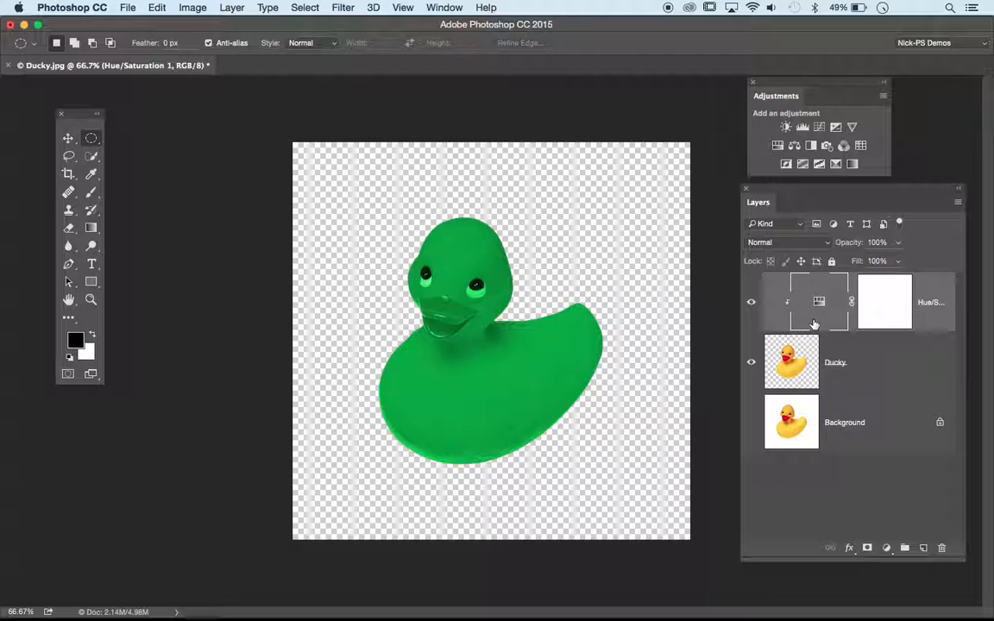
left_click(752, 310)
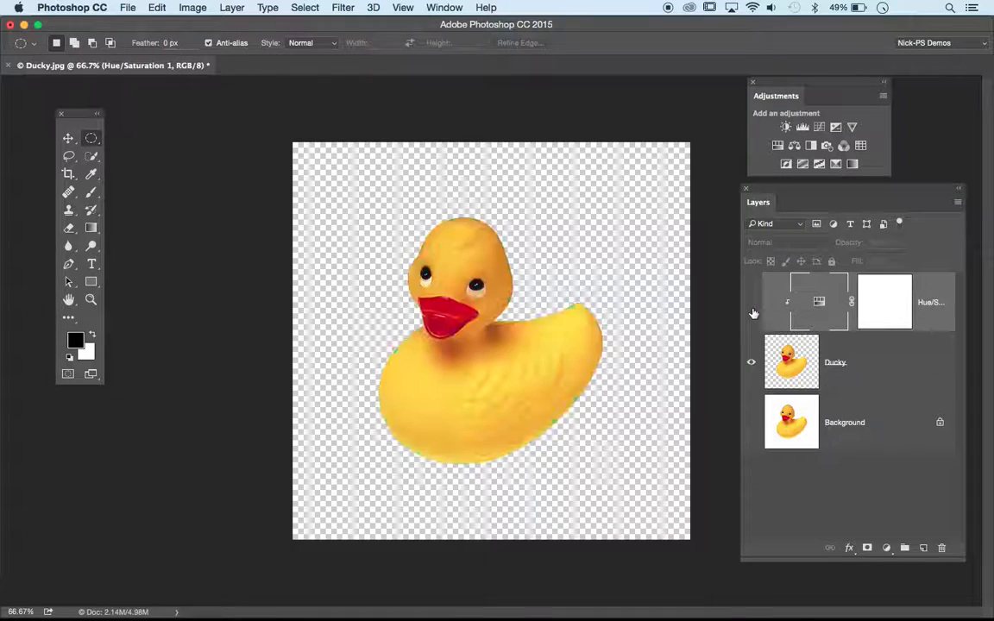
Step: Fully lock the Ducky layer and add a new empty layer above it, released from the clipping mask
left_click(911, 371)
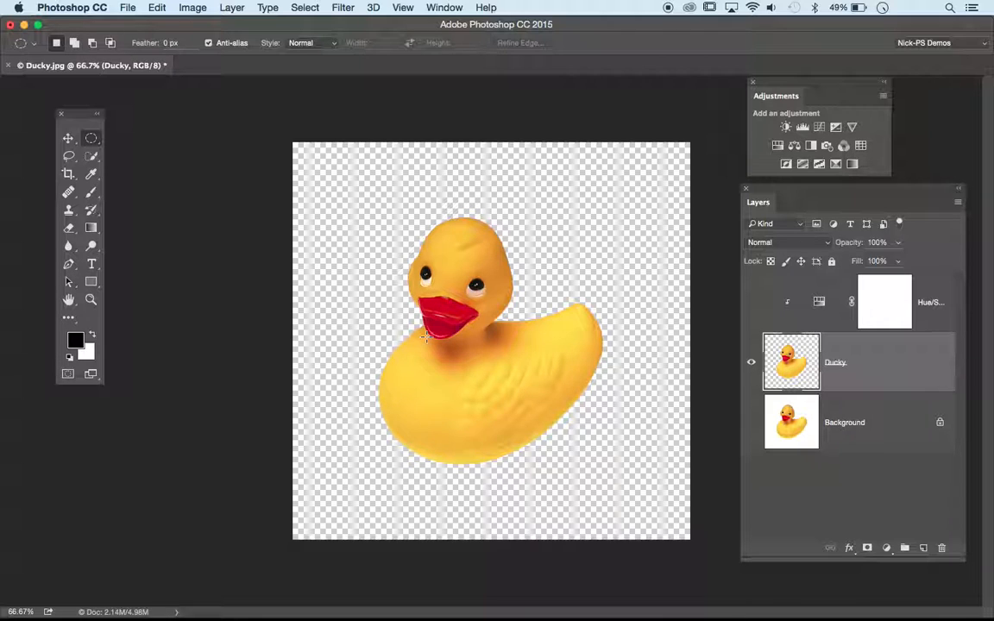
key("super+plus")
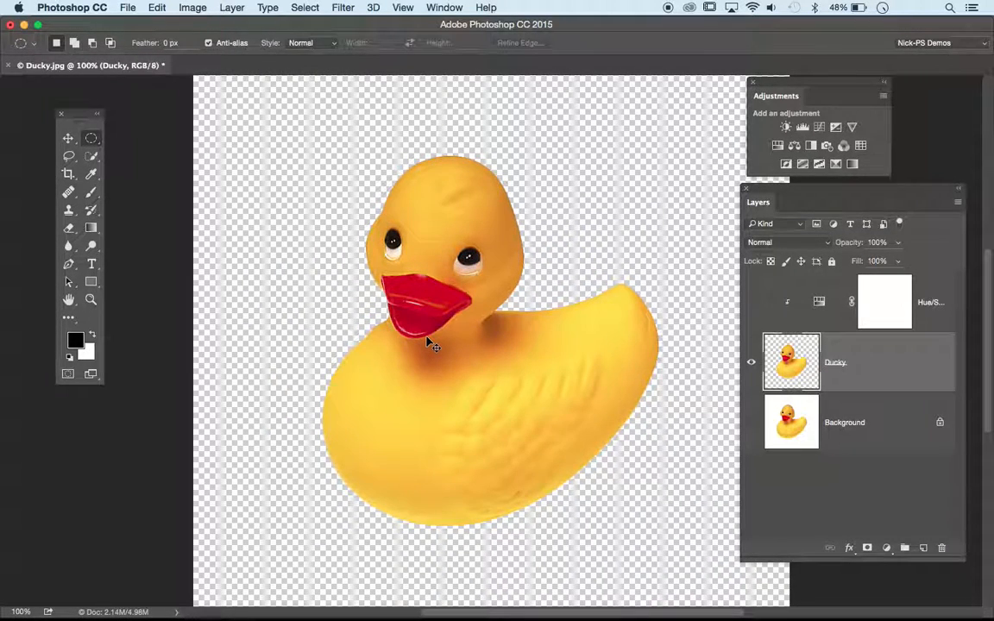
key("super+plus")
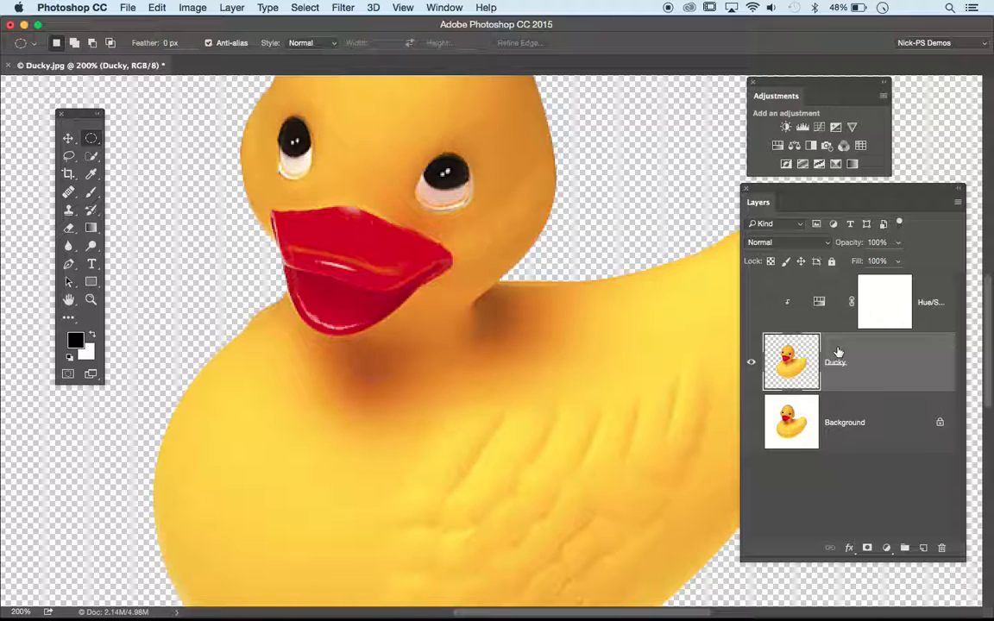
left_click(831, 261)
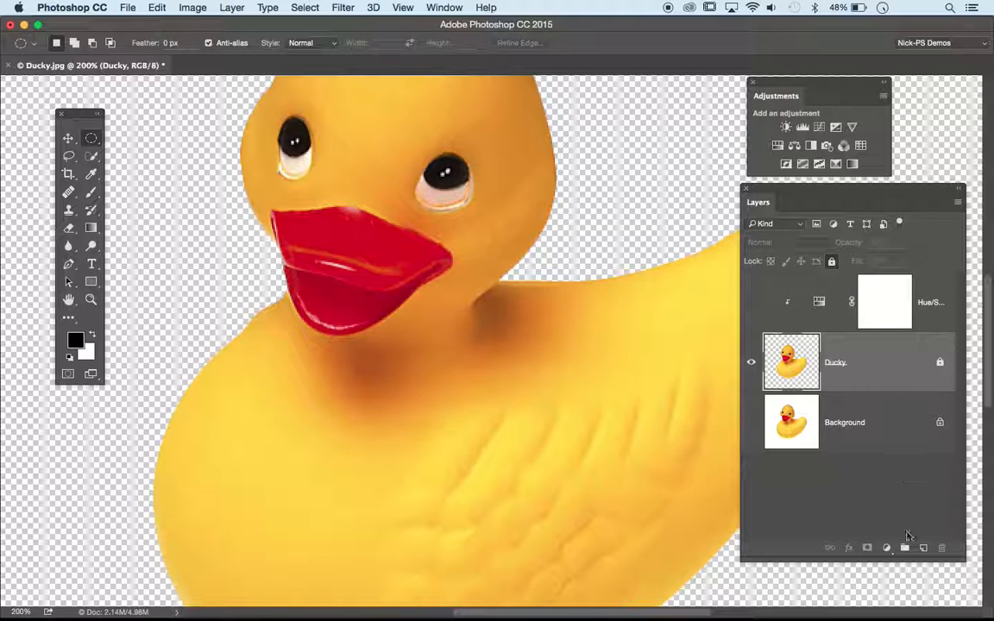
left_click(924, 549)
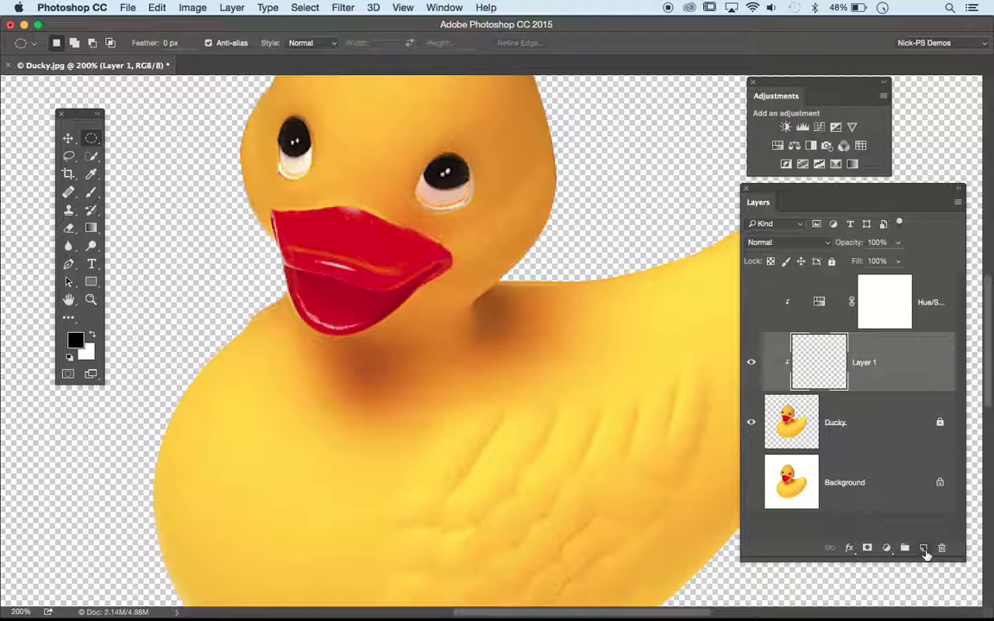
left_click(772, 386, "alt")
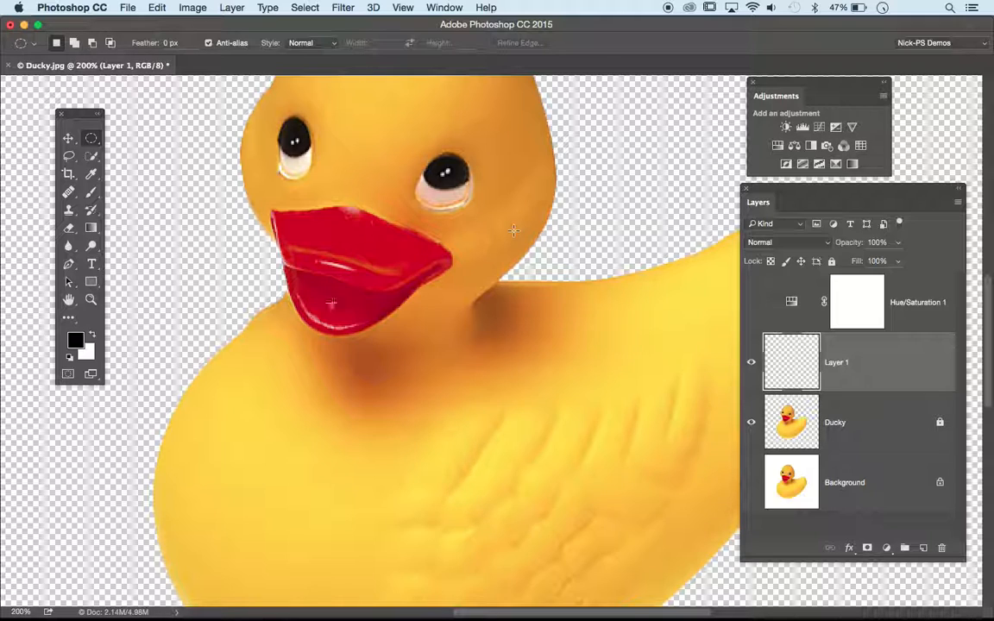
Step: Choose the Brush tool and set its tip to 39 px with 100% hardness
left_click(90, 195)
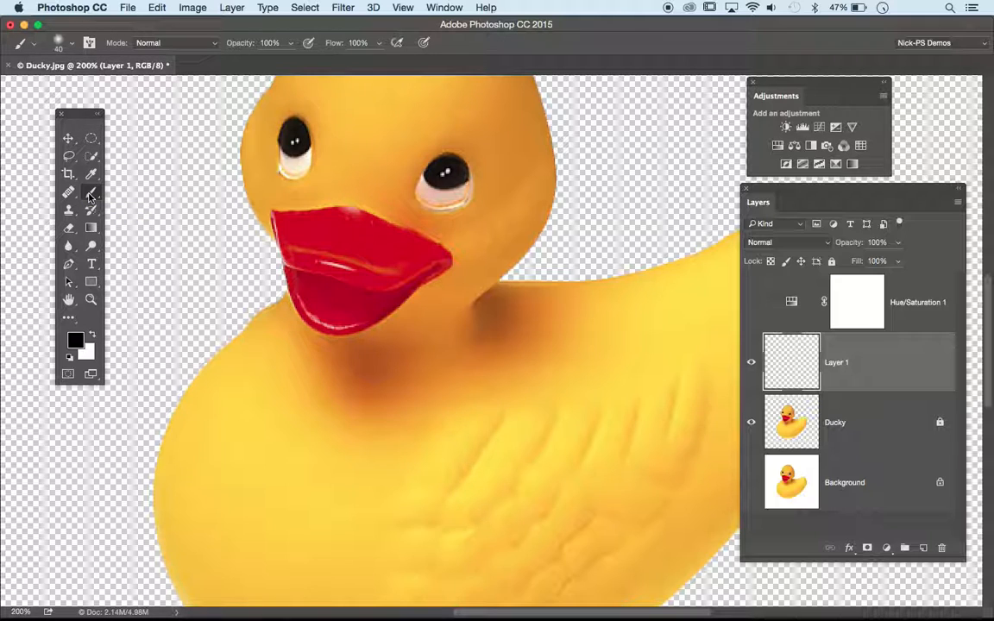
left_click(71, 47)
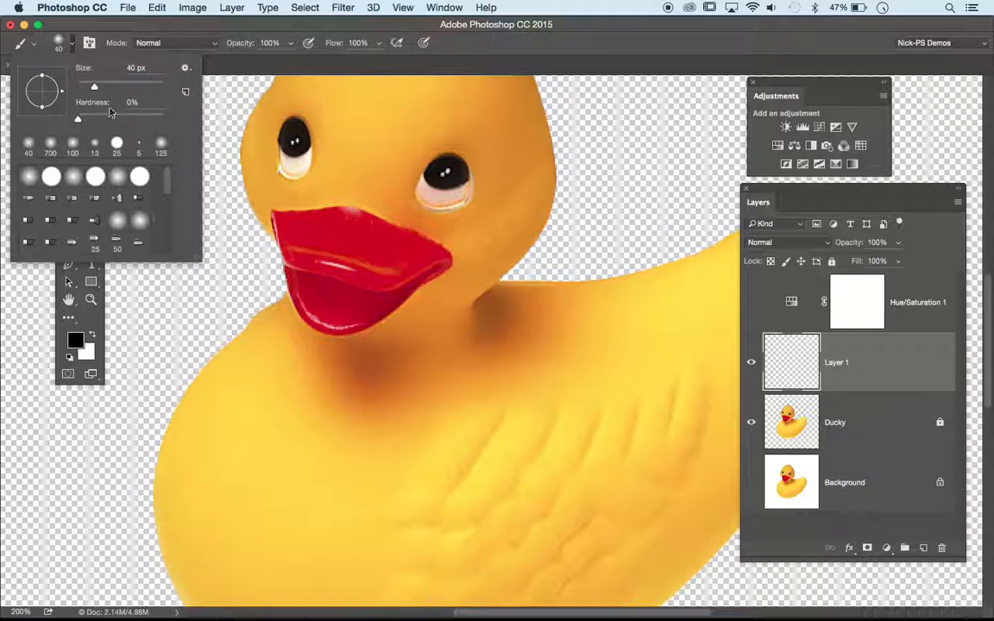
mouse_move(94, 86)
left_mouse_down()
mouse_move(136, 87)
mouse_move(100, 86)
mouse_move(115, 121)
mouse_move(61, 123)
mouse_move(198, 122)
mouse_move(95, 88)
left_mouse_up()
key("Return")
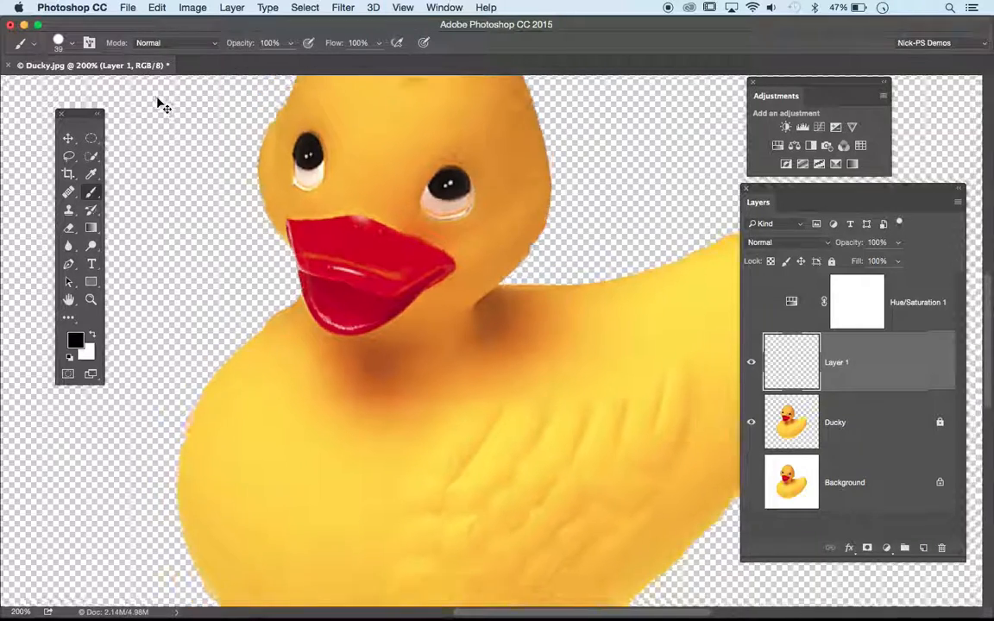
Step: Hide the Ducky layer and paint one hard-edged black dot on Layer 1 with a 102 px brush
key("super+0")
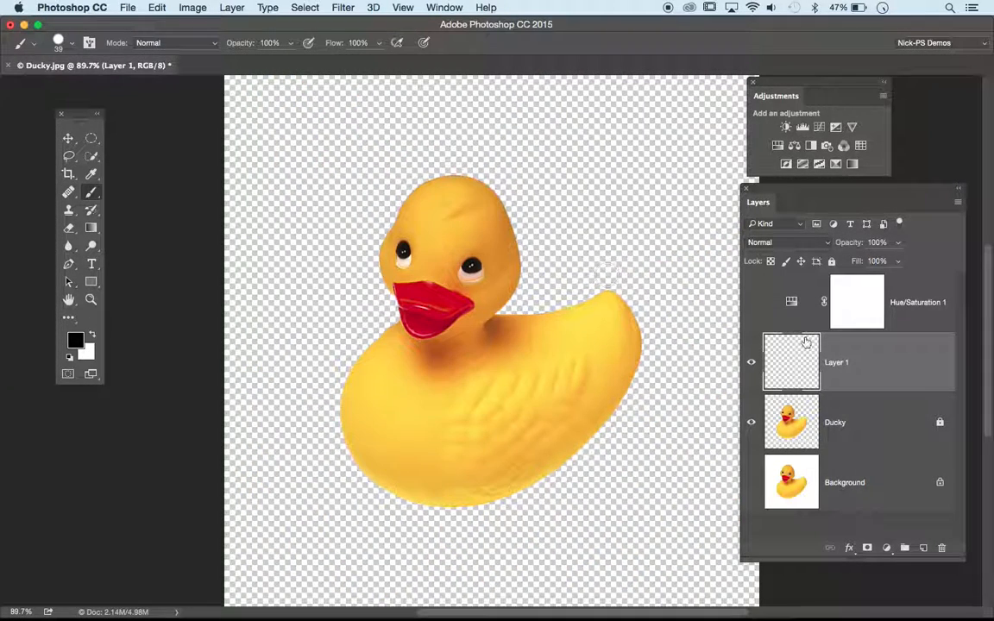
left_click(750, 422)
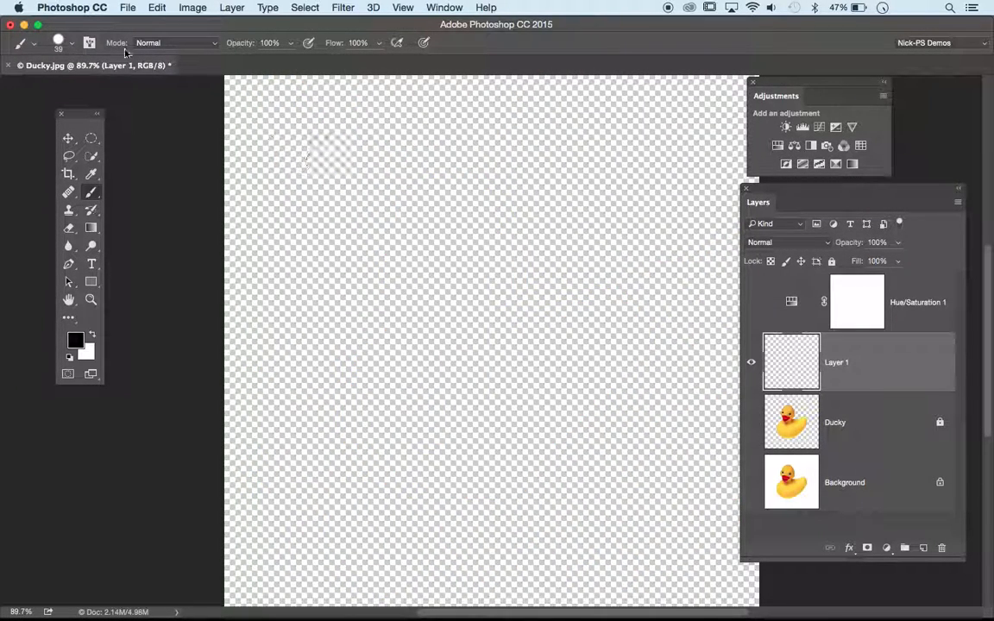
left_click(72, 40)
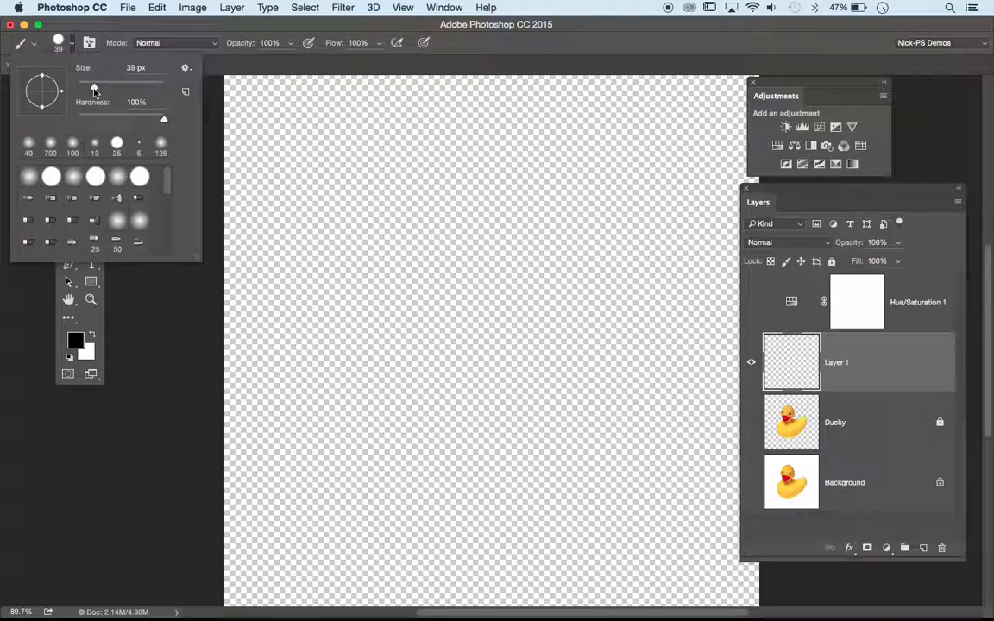
left_click_drag(96, 90, 122, 87)
left_click(71, 42)
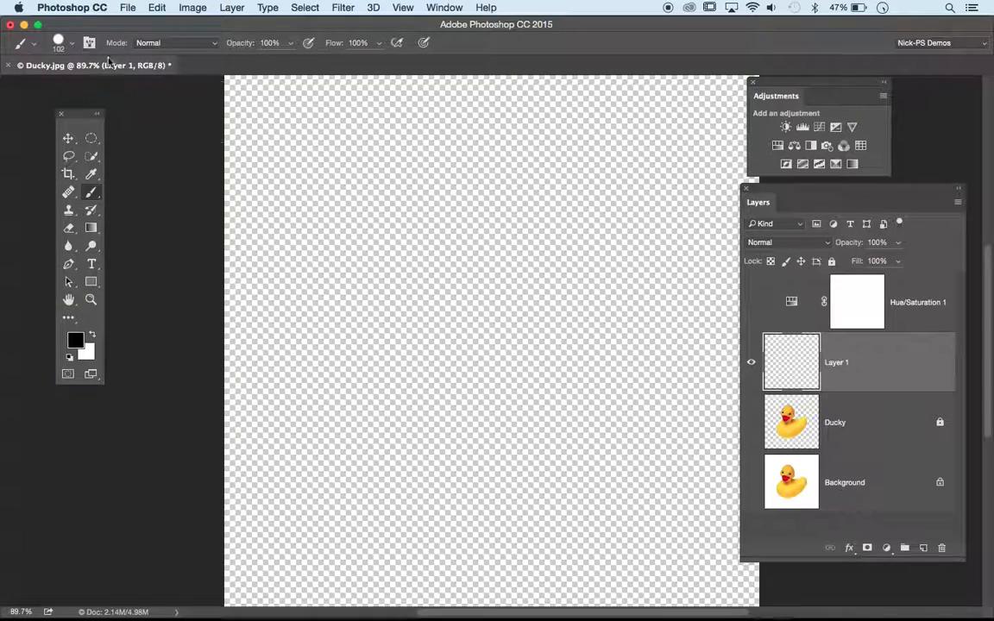
left_click(394, 192)
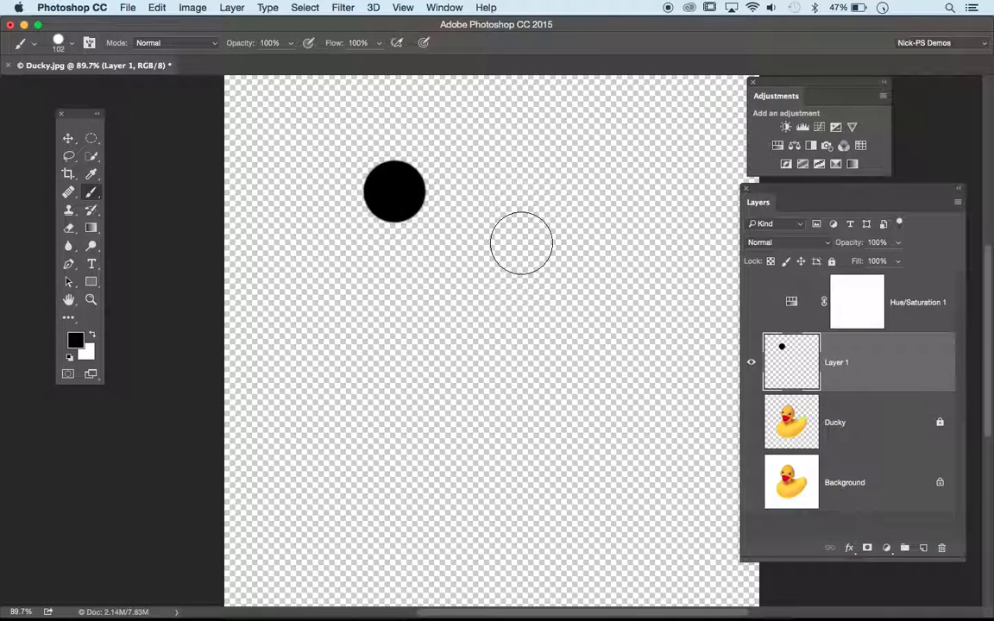
Step: Set the brush hardness to 0% and paint a soft black dot beside the hard-edged one
left_click(72, 43)
left_click_drag(163, 119, 31, 106)
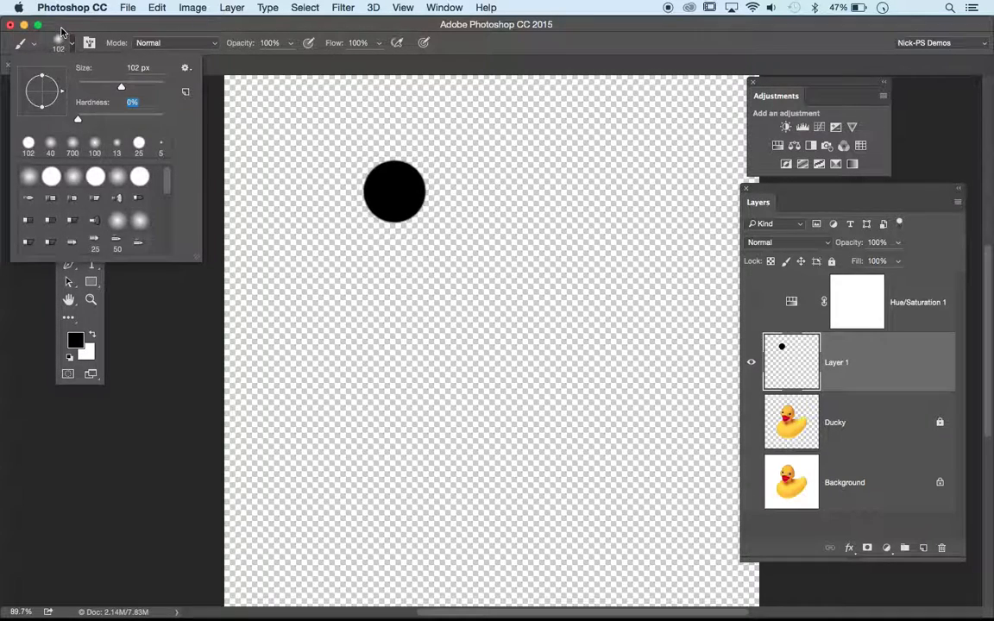
key("Return")
left_click(524, 192)
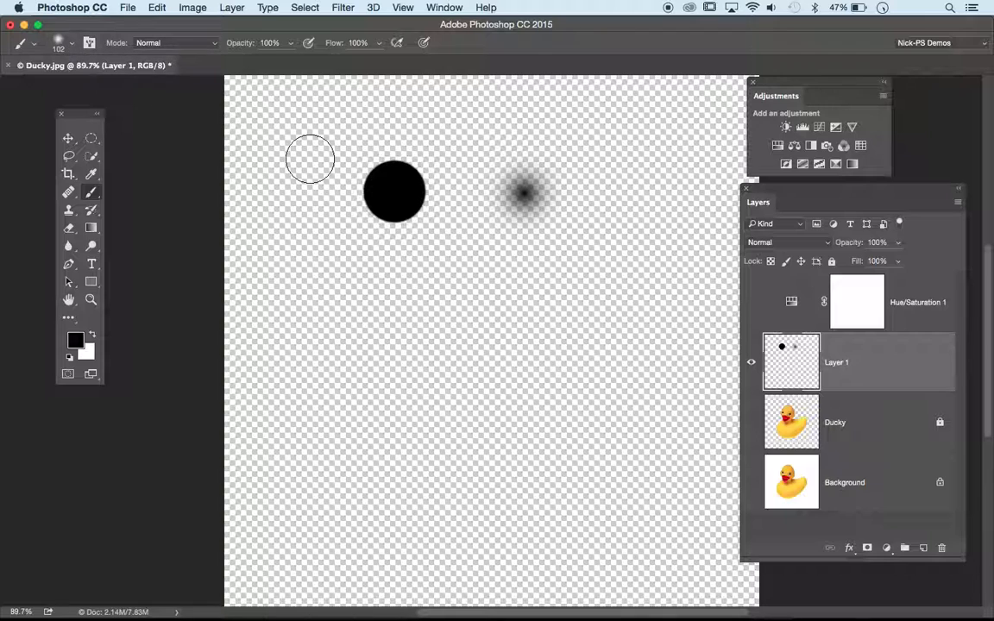
Step: Repeatedly enlarge and shrink the brush tip to demonstrate resizing, ending at 100 px
key("]")
key("]")
key("]")
key("]")
key("]")
key("]")
key("]")
key("]")
key("]")
key("]")
key("]")
key("]")
key("[")
key("[")
key("[")
key("[")
key("[")
key("[")
key("[")
key("[")
key("[")
key("[")
key("[")
key("[")
key("[")
key("[")
key("[")
key("[")
key("[")
key("[")
key("]")
key("]")
key("]")
key("]")
key("]")
key("]")
key("]")
key("]")
key("]")
key("]")
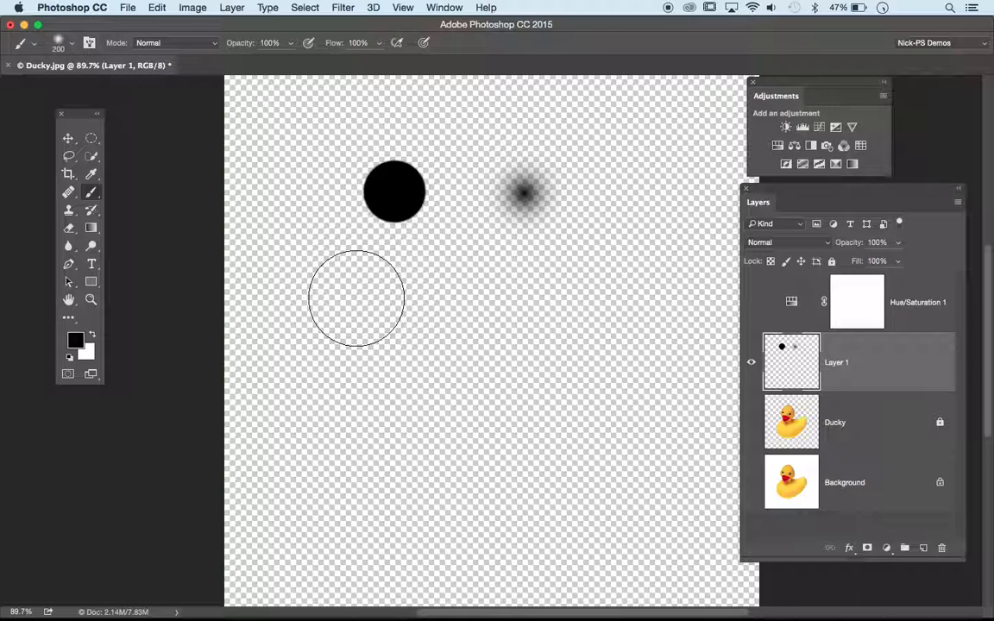
key("]")
key("]")
key("]")
key("[")
key("[")
key("[")
key("[")
key("[")
key("[")
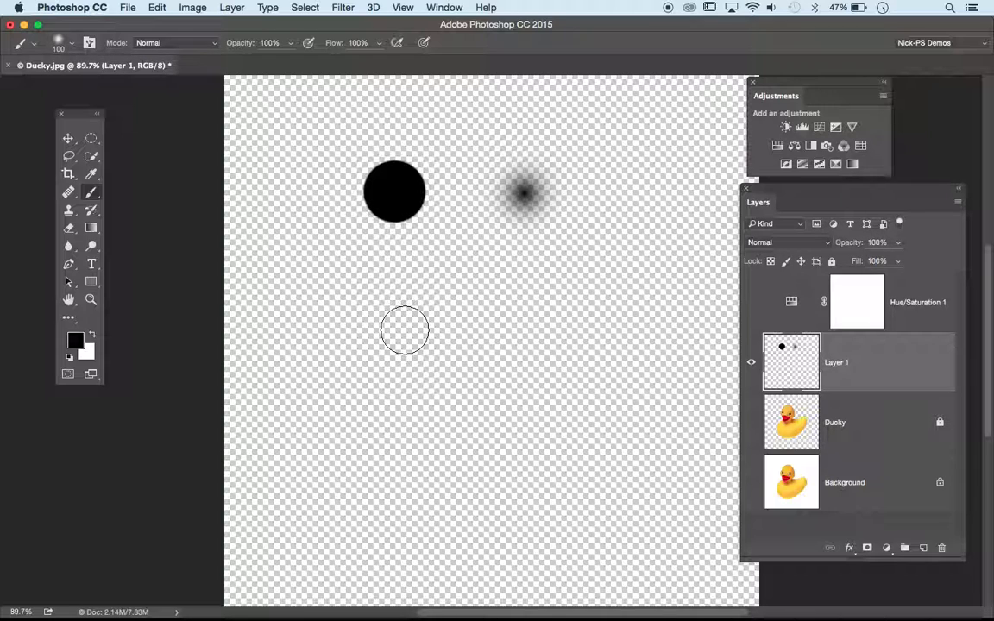
Step: Raise the brush hardness by three increments and enlarge the brush tip to 200 px
key("shift+bracketright")
key("shift+bracketright")
key("shift+bracketright")
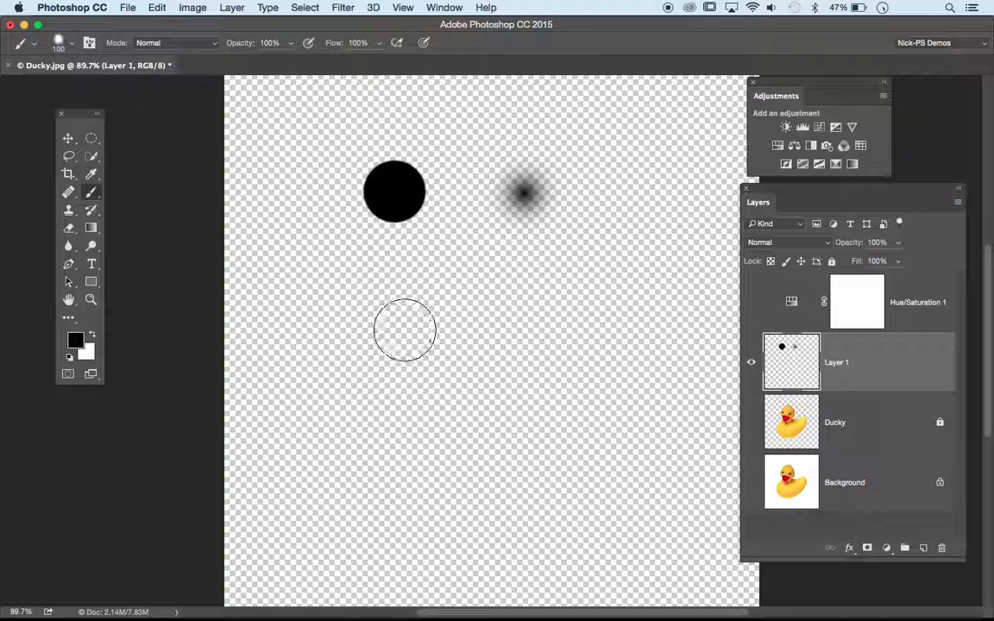
key("bracketright")
key("bracketright")
key("bracketright")
key("bracketright")
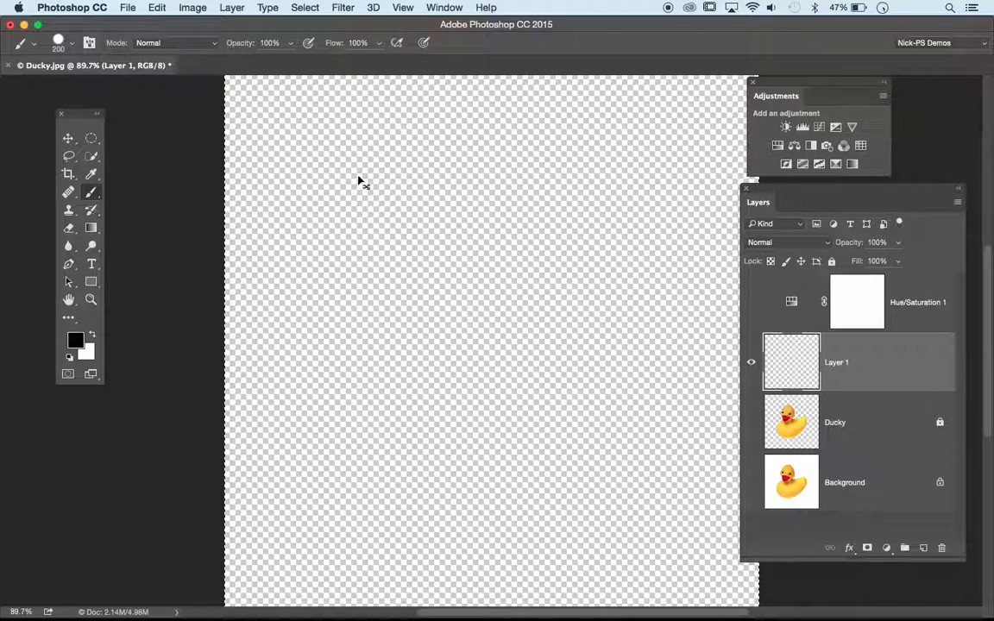
Step: Paint five separate black dots on Layer 1 with the 200 px brush, lowering the hardness one increment before each new dot
left_click(329, 158)
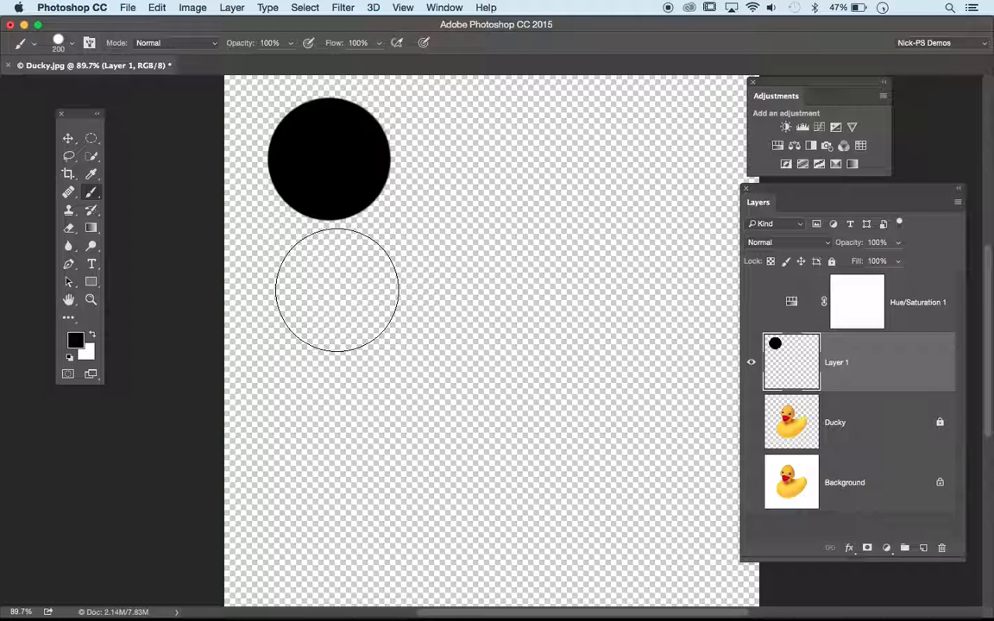
key("shift+bracketleft")
left_click(337, 289)
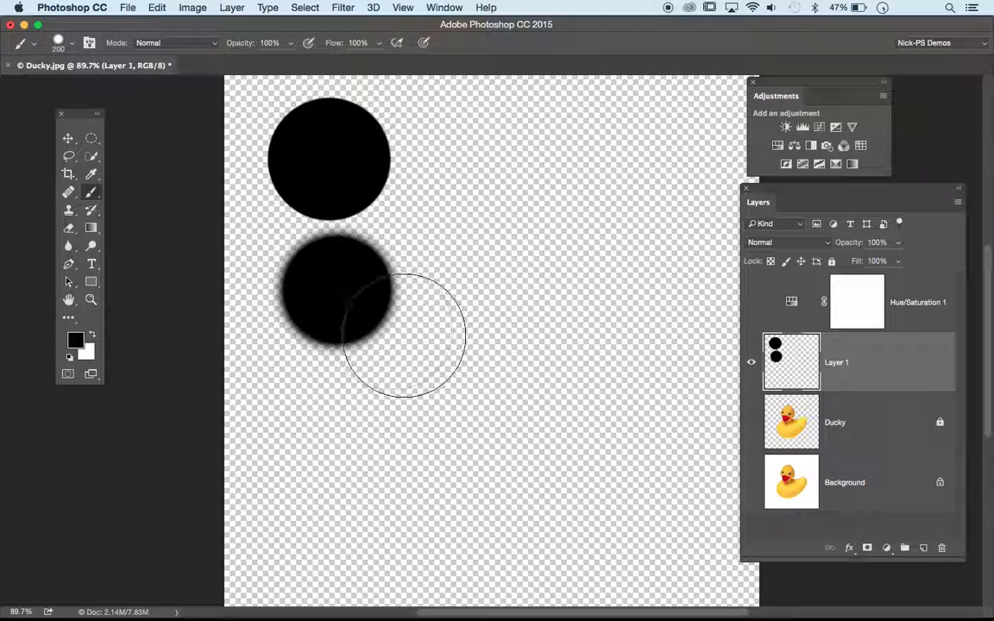
key("shift+bracketleft")
left_click(340, 422)
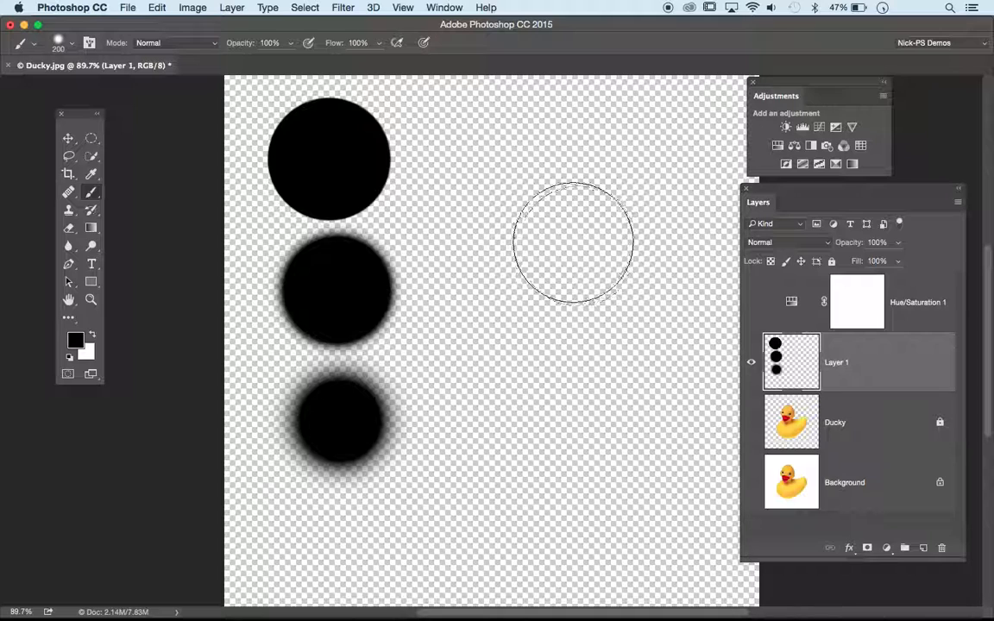
key("shift+bracketleft")
left_click(516, 201)
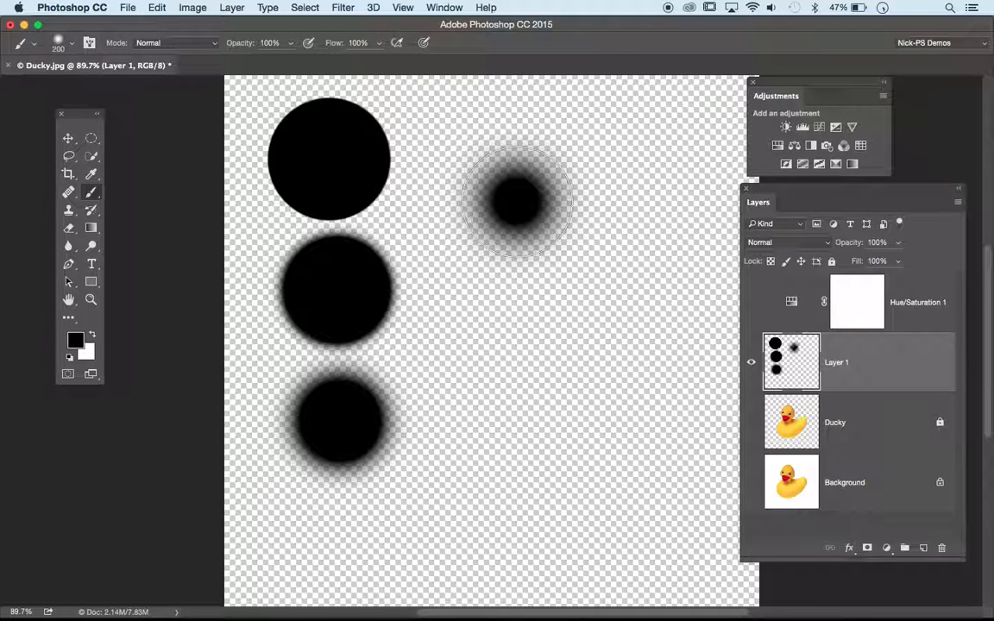
key("shift+bracketleft")
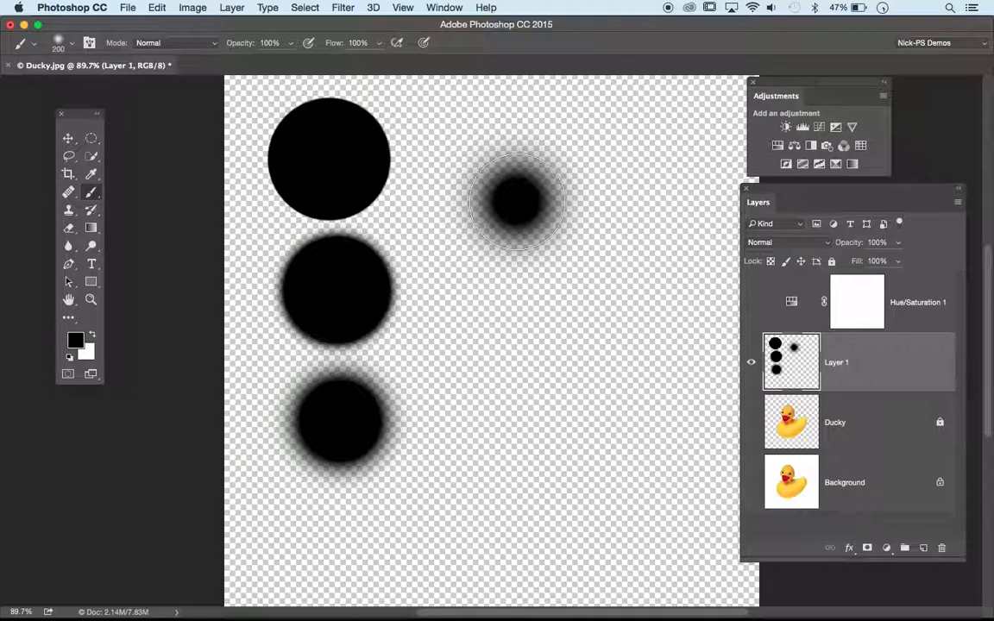
left_click(514, 347)
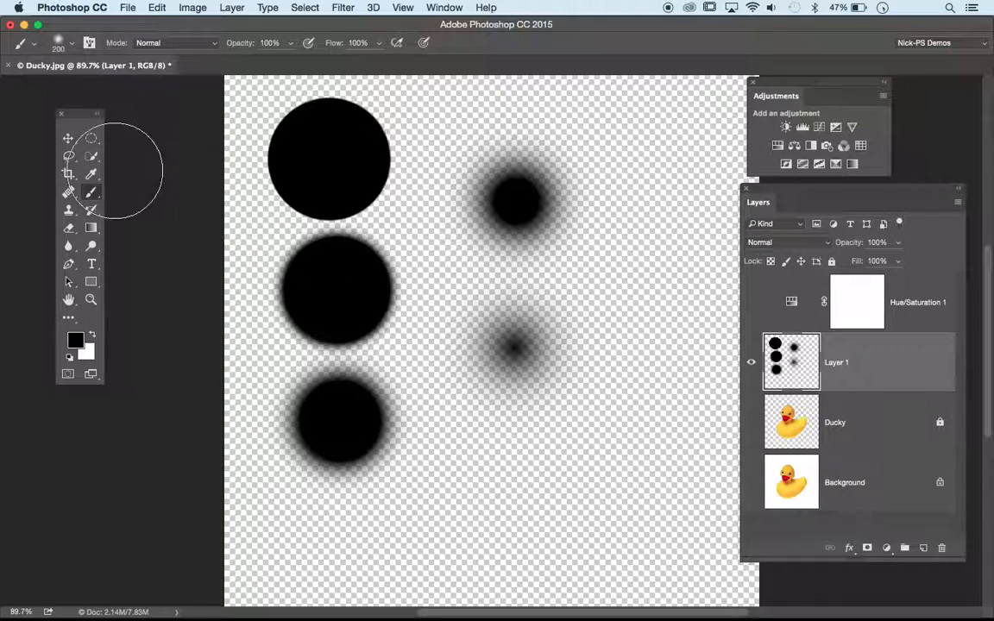
Step: Clear all the dots from Layer 1, show the Ducky layer again, and deselect
left_click(69, 139)
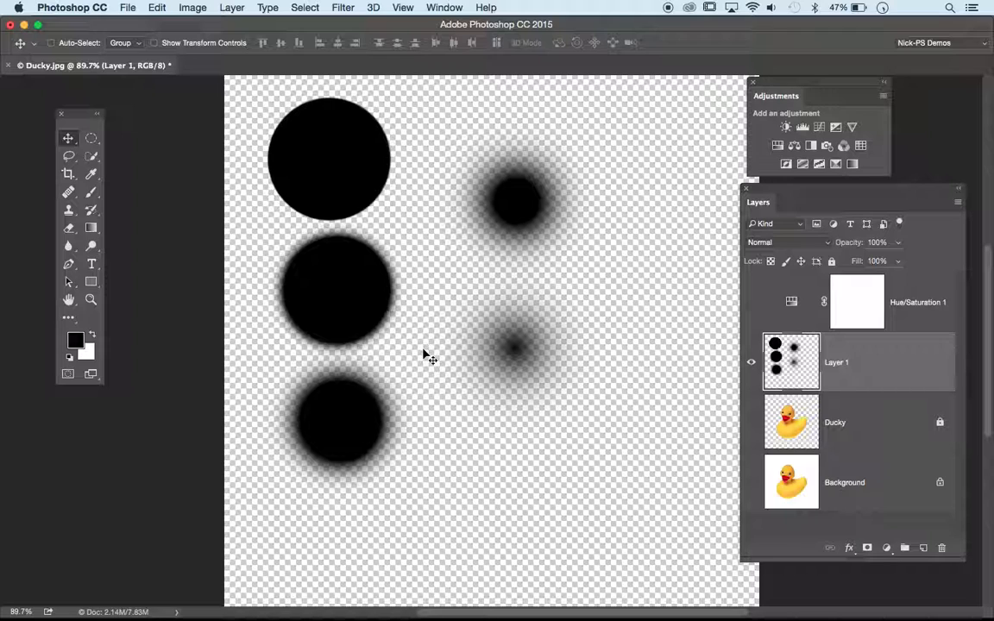
key("super+a")
key("BackSpace")
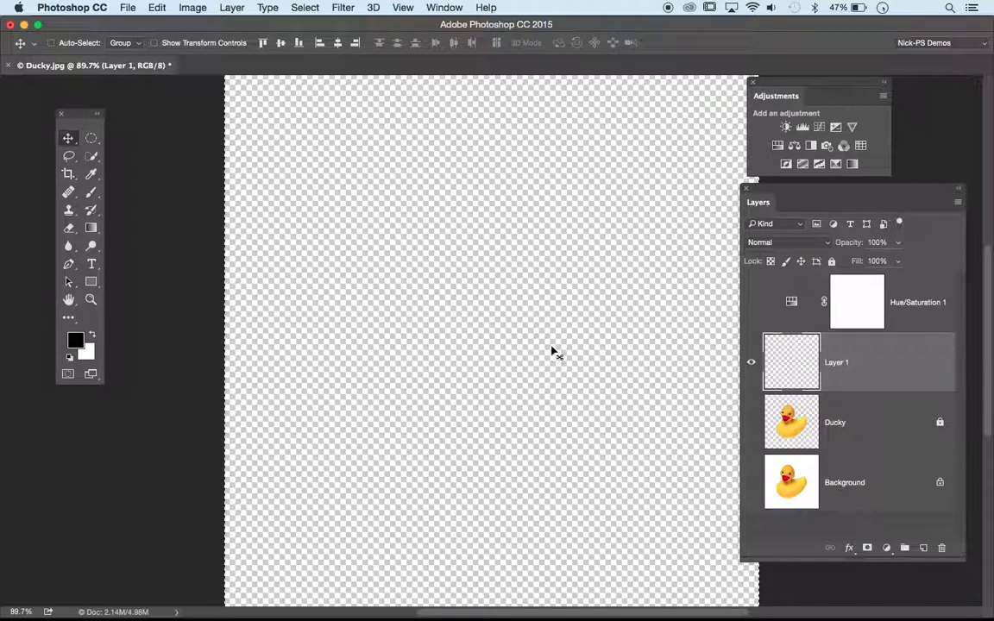
left_click(751, 422)
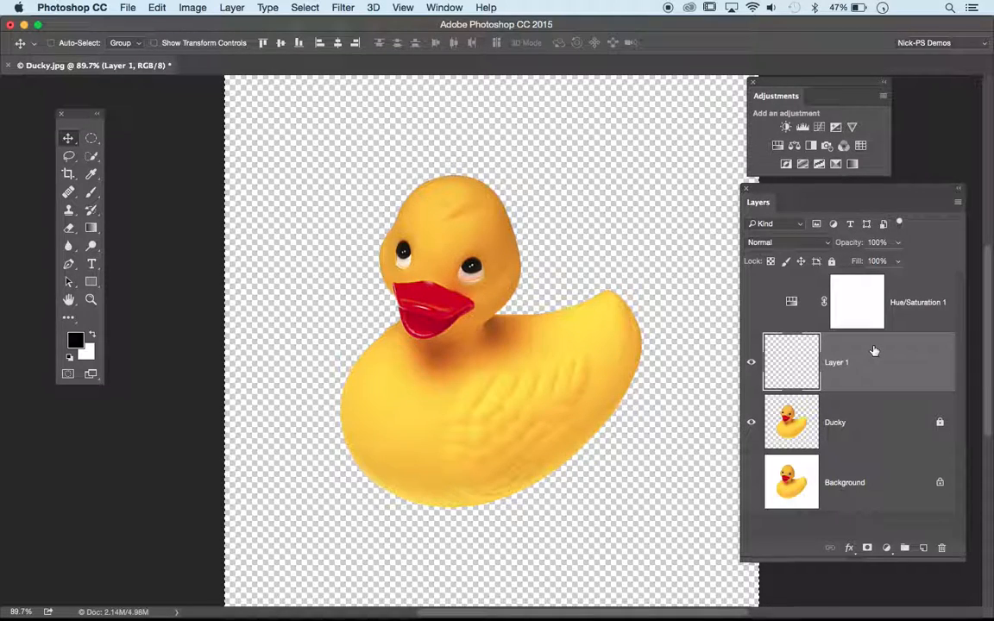
key("super+d")
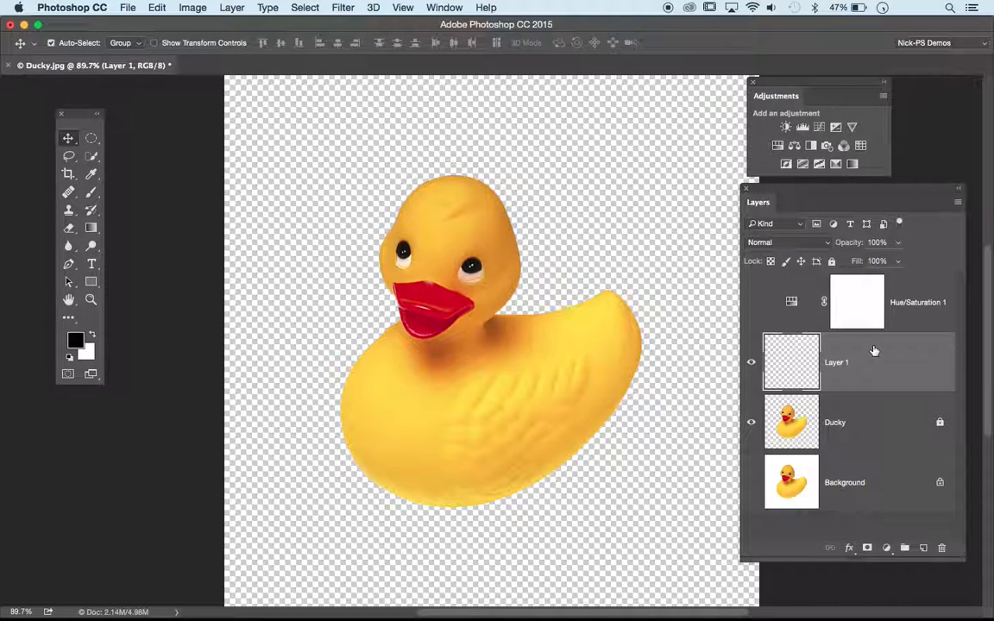
Step: Choose the Brush tool and shrink its tip to 15 px for detail work around the duck's eyes
key("super+equal")
key("super+equal")
key("super+equal")
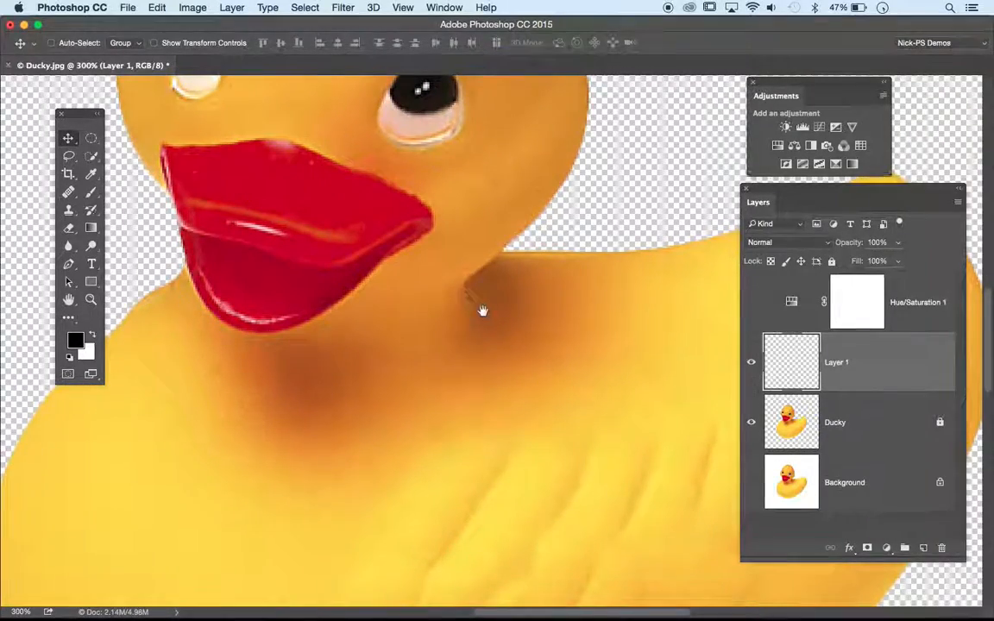
left_click_drag(483, 311, 453, 409)
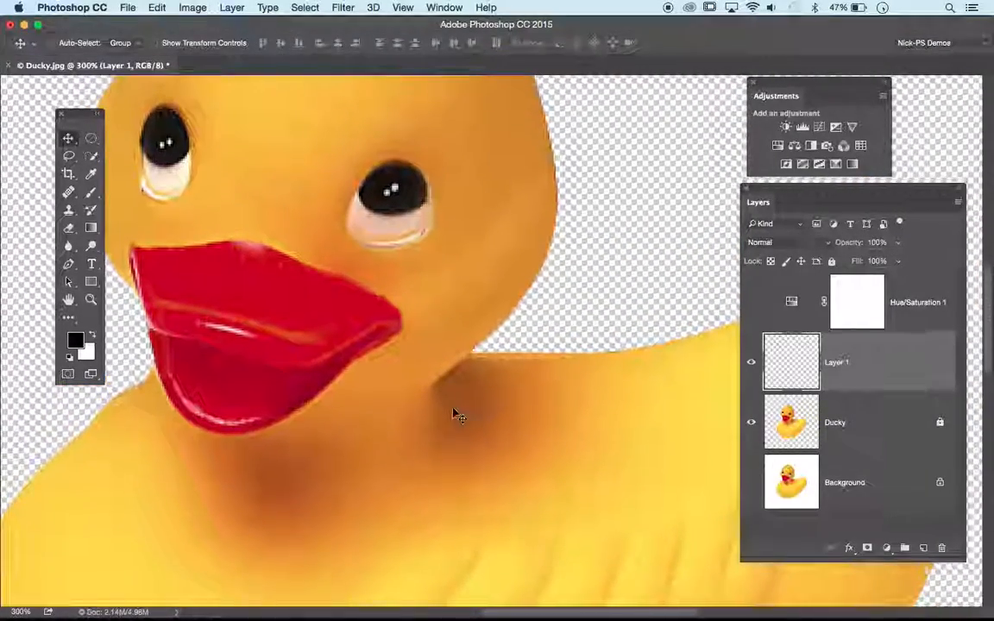
key("super+minus")
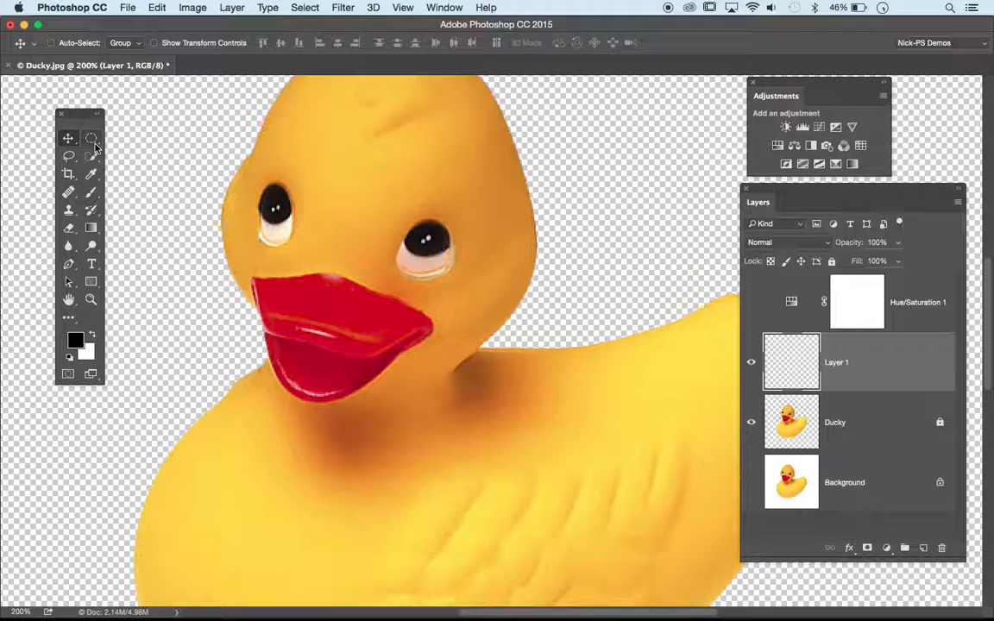
left_click(91, 192)
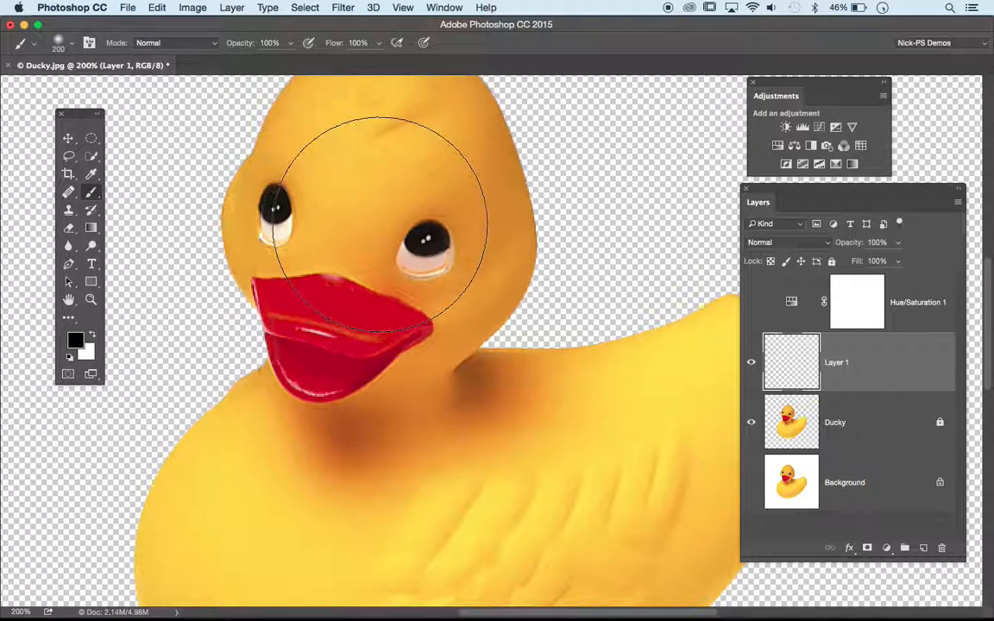
key("bracketleft")
key("bracketleft")
key("bracketleft")
key("bracketleft")
key("bracketleft")
key("bracketleft")
key("bracketleft")
key("bracketleft")
key("bracketleft")
key("bracketleft")
key("bracketleft")
key("bracketleft")
key("bracketleft")
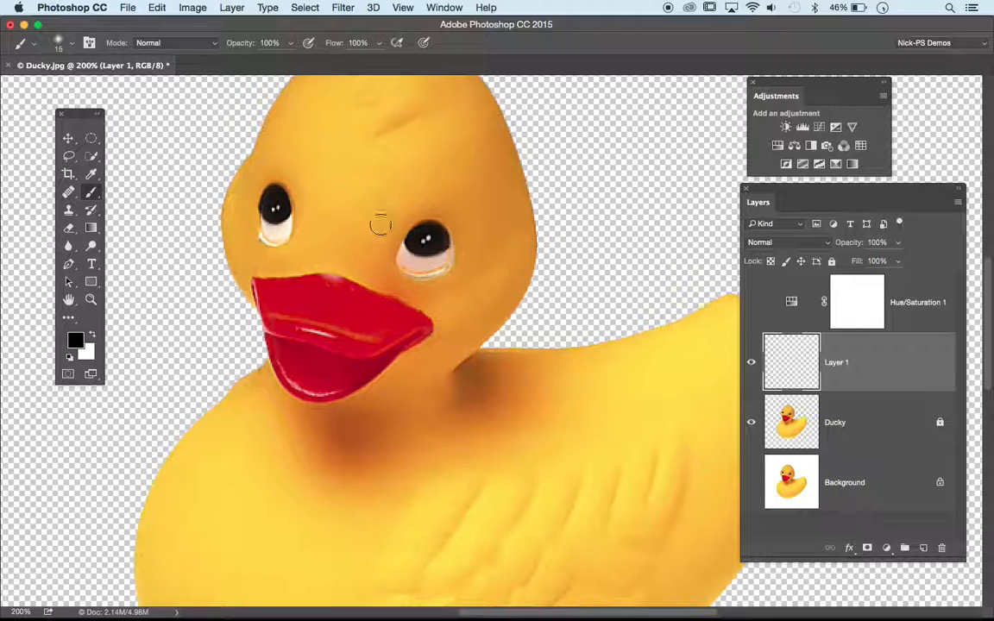
key("bracketleft")
Step: Raise the hardness of the 15 px brush to give it a hard edge
left_click(61, 41)
left_click_drag(118, 119, 138, 123)
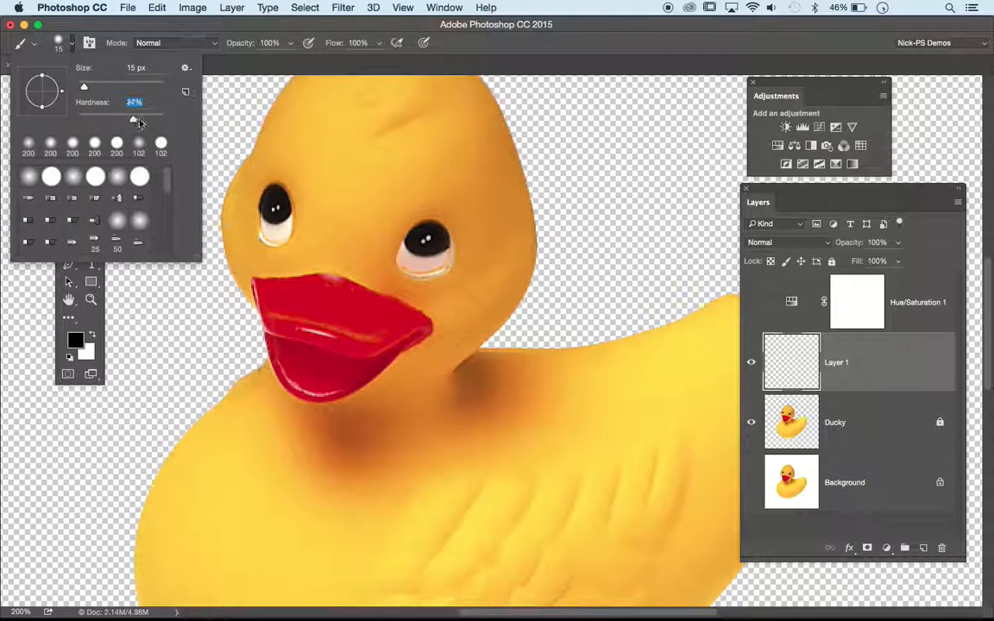
left_click(71, 18)
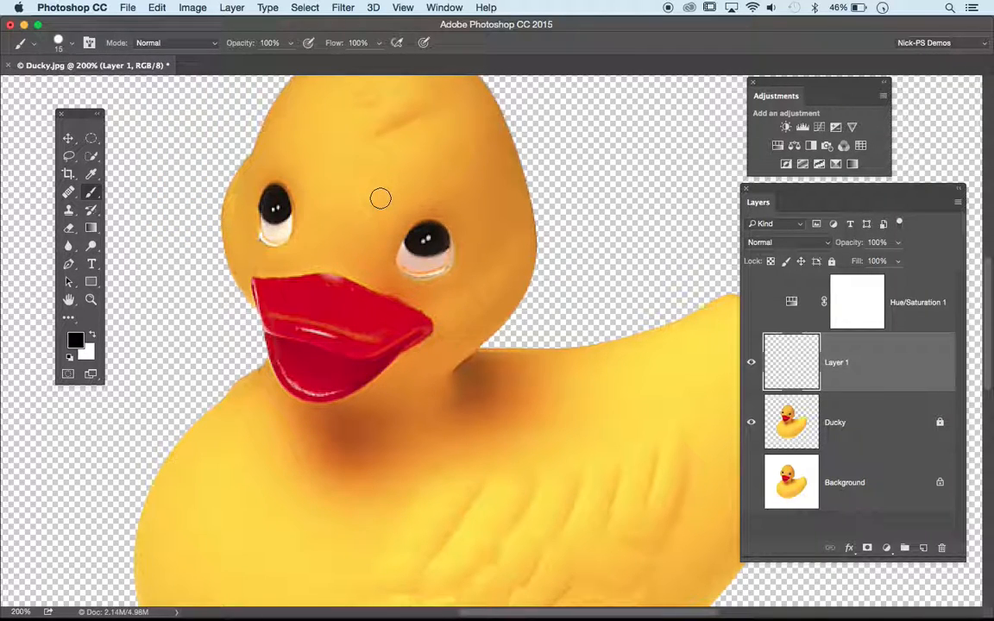
Step: Enlarge the hard brush tip to 45 px, then shrink it down to 7 px
key("bracketright")
key("bracketright")
key("bracketright")
key("bracketright")
key("bracketright")
key("bracketright")
key("bracketright")
key("bracketright")
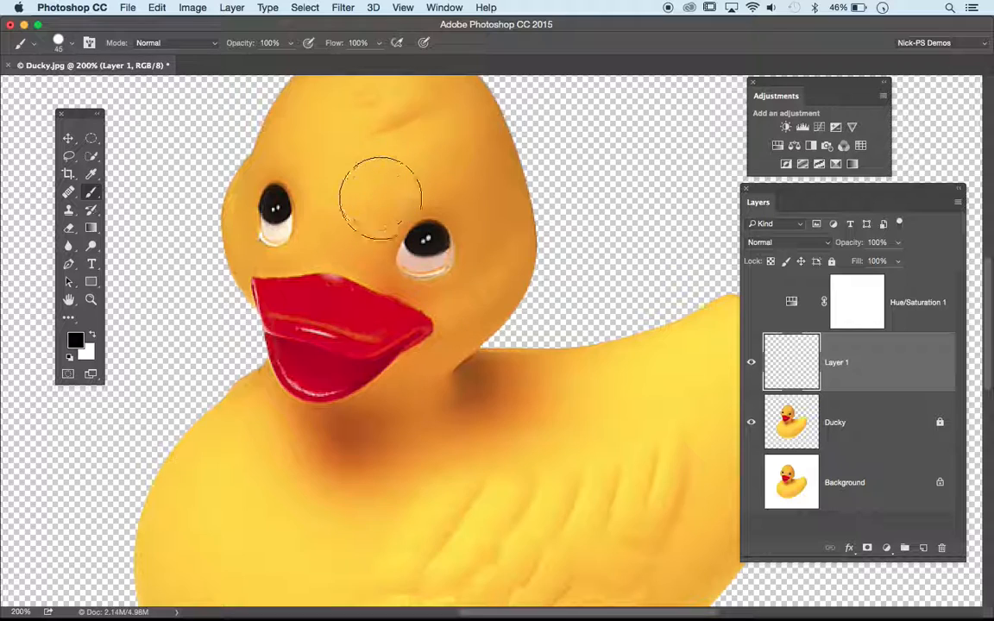
key("bracketleft")
key("bracketleft")
key("bracketleft")
key("bracketleft")
key("bracketleft")
key("bracketleft")
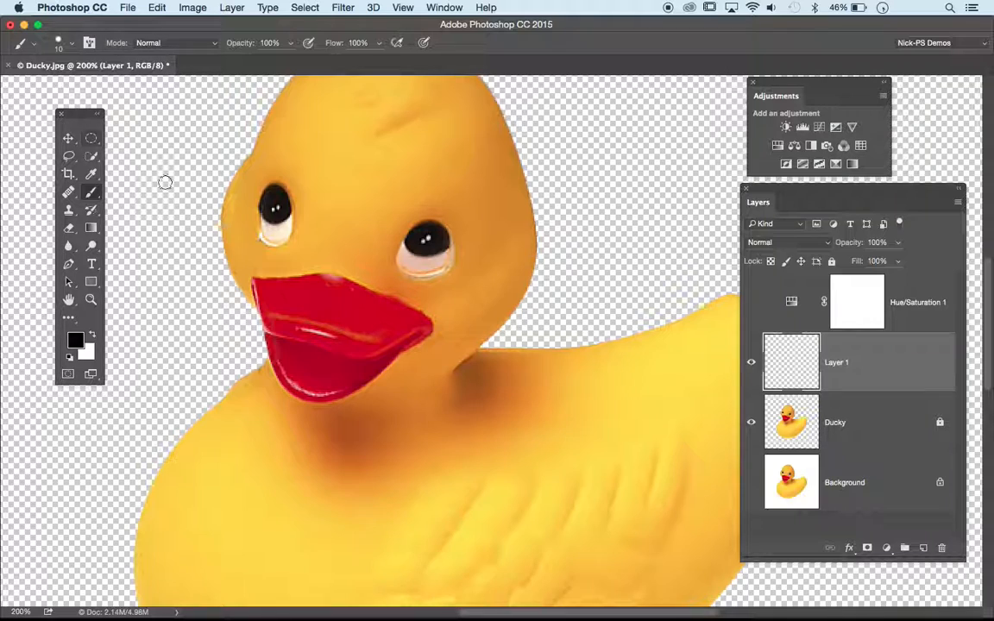
key("bracketleft")
key("bracketright")
Step: Paint freehand black eyeglasses on Layer 1, with a frame around each of the duck's eyes and a bridge between them
mouse_move(383, 240)
left_mouse_down()
mouse_move(394, 223)
mouse_move(445, 207)
mouse_move(474, 275)
mouse_move(414, 292)
mouse_move(379, 273)
mouse_move(382, 243)
left_mouse_up()
mouse_move(302, 186)
left_mouse_down()
mouse_move(265, 166)
mouse_move(240, 191)
mouse_move(246, 251)
mouse_move(295, 258)
mouse_move(312, 238)
mouse_move(309, 194)
mouse_move(378, 233)
left_mouse_up()
key("super+minus")
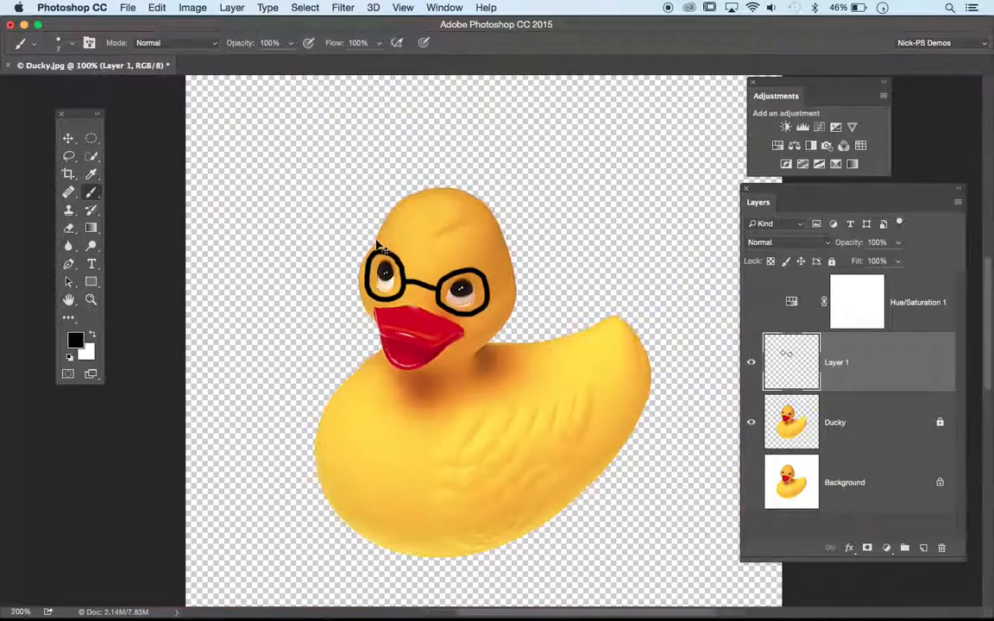
key("super+minus")
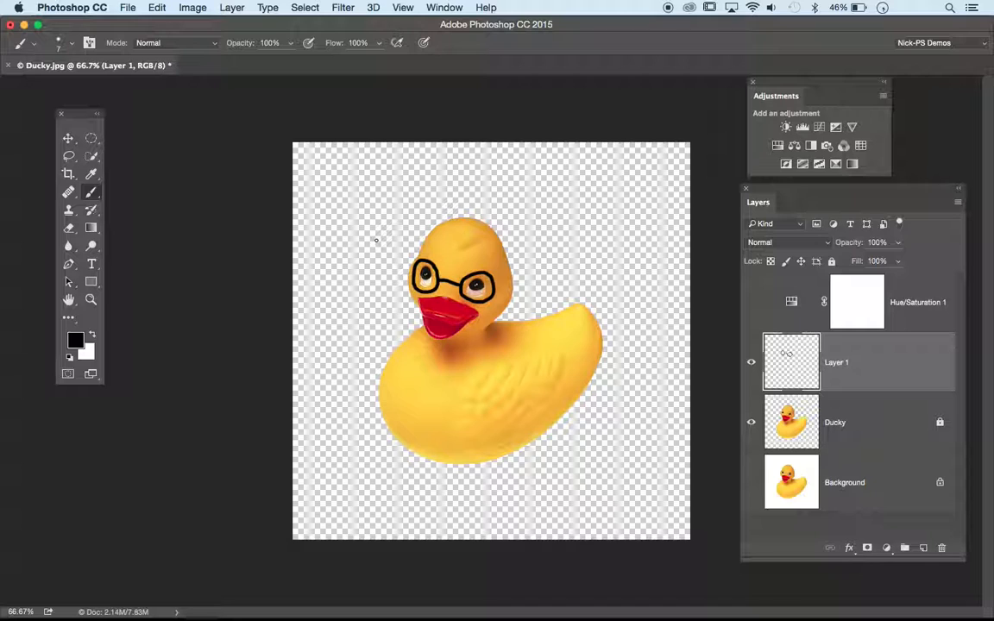
key("super+plus")
key("super+plus")
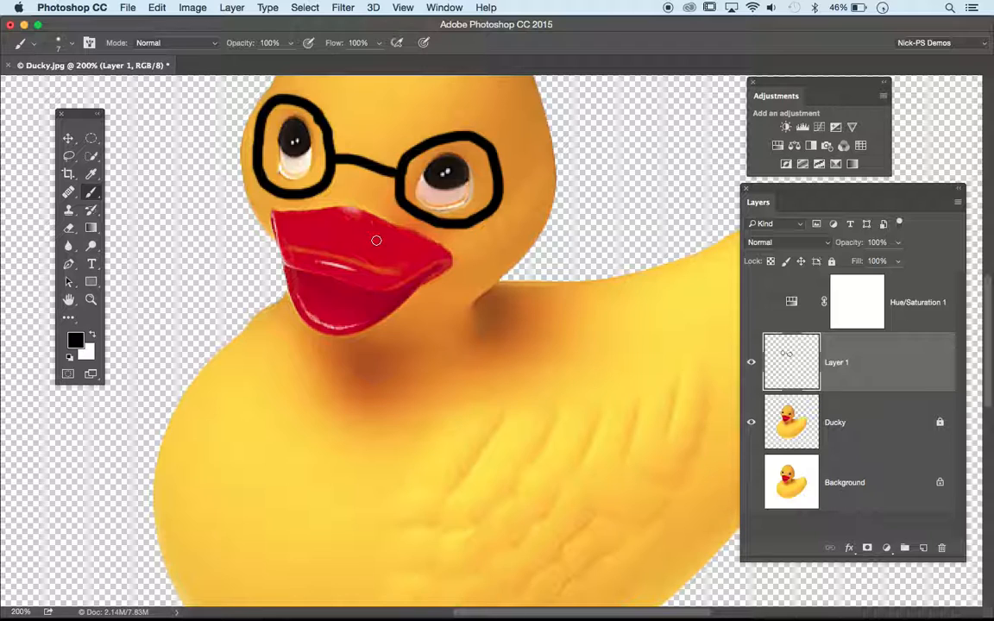
Step: Undo all the brush strokes of the hand-painted eyeglasses on Layer 1
key("super+alt+z")
key("super+alt+z")
key("super+alt+z")
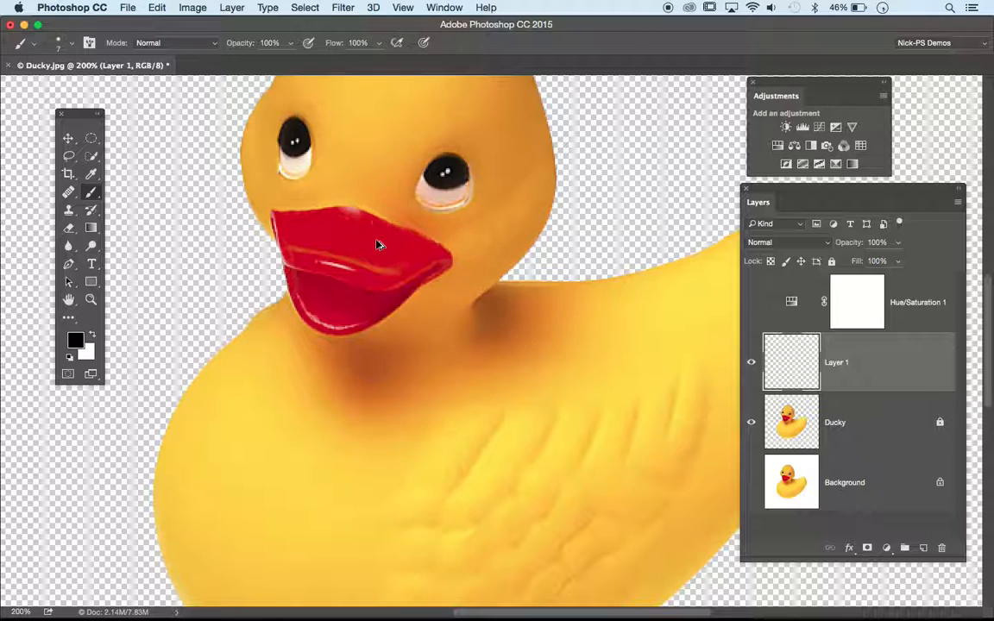
Step: Make a circular selection centred on the duck's larger eye with the Elliptical Marquee tool, discarding the first attempt
left_click(92, 139)
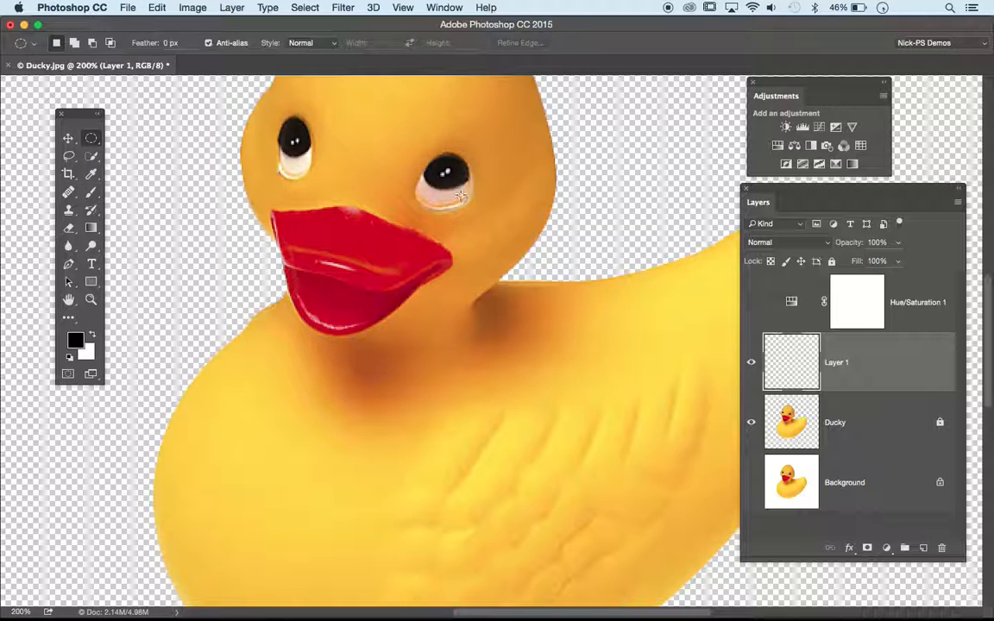
left_click_drag(444, 180, 489, 63)
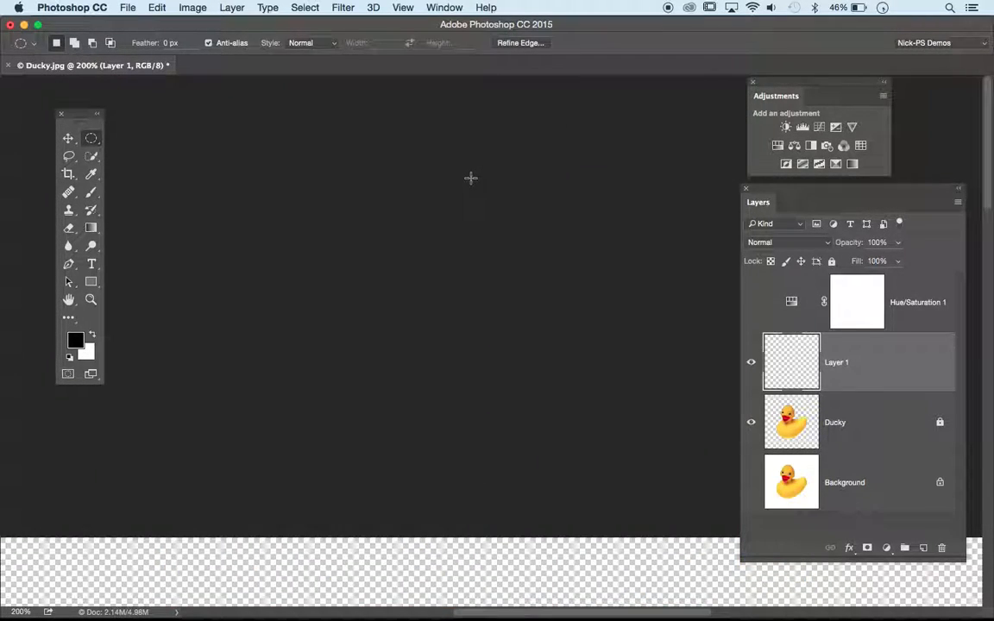
key("super+minus")
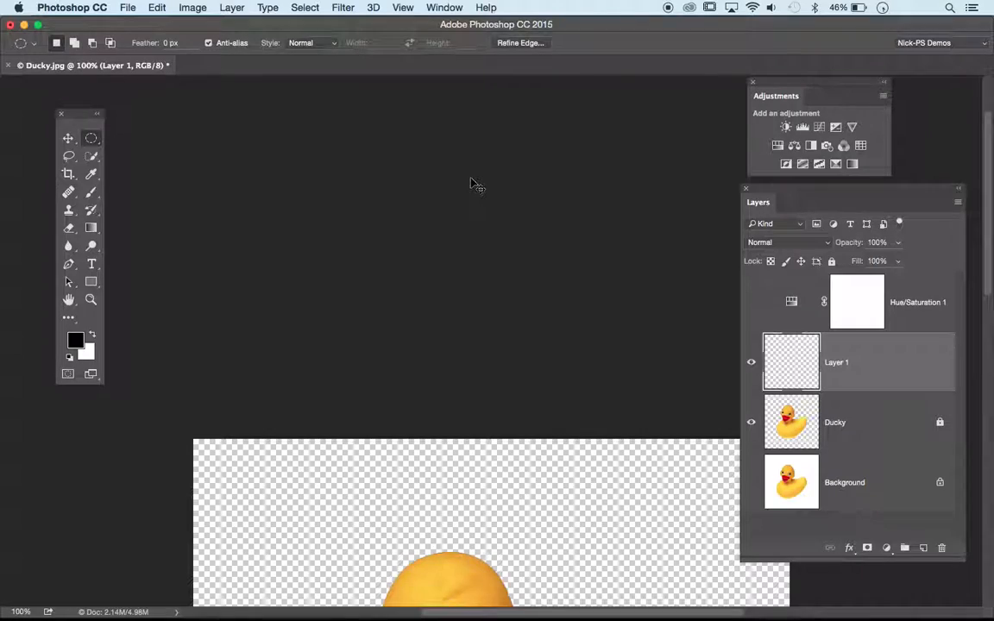
key("super+0")
key("super+plus")
key("super+plus")
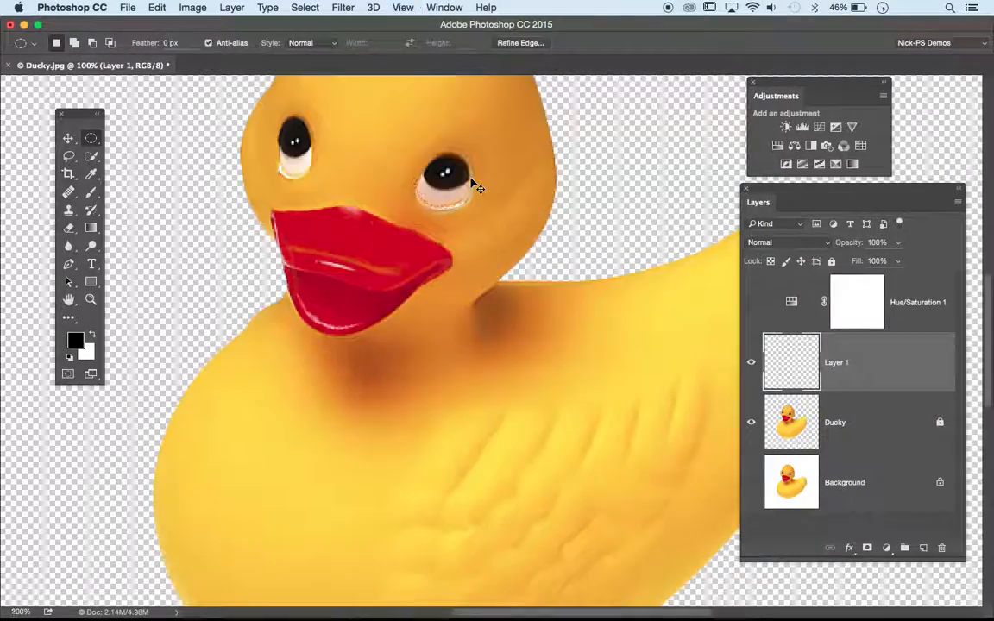
key("super+plus")
left_click_drag(466, 171, 416, 355)
key("super+d")
left_click_drag(366, 287, 447, 168)
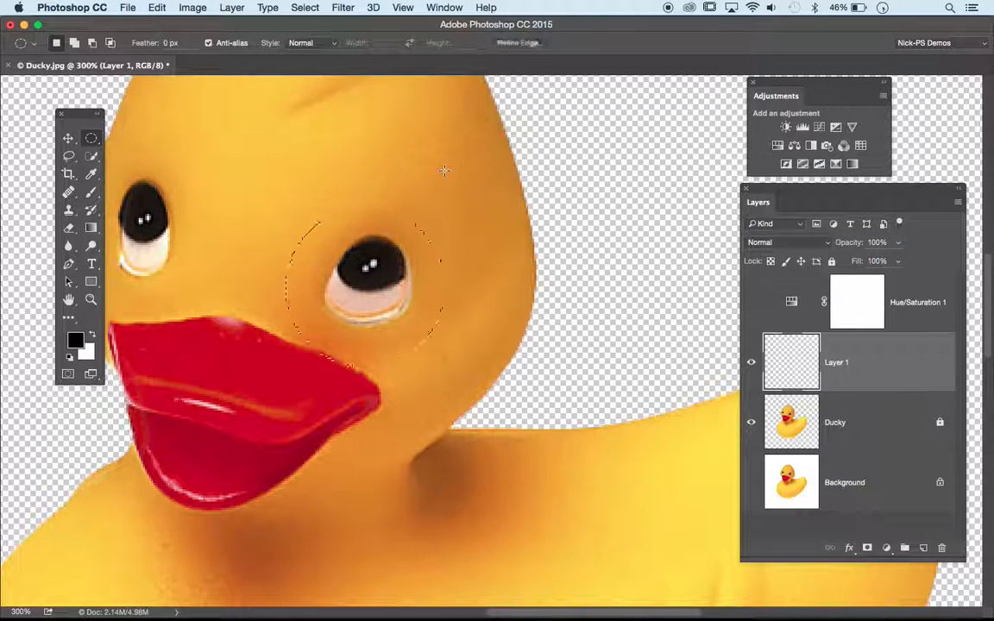
Step: Subtract a slightly smaller concentric circle from the selection around the larger eye, leaving a thin ring
left_click(93, 43)
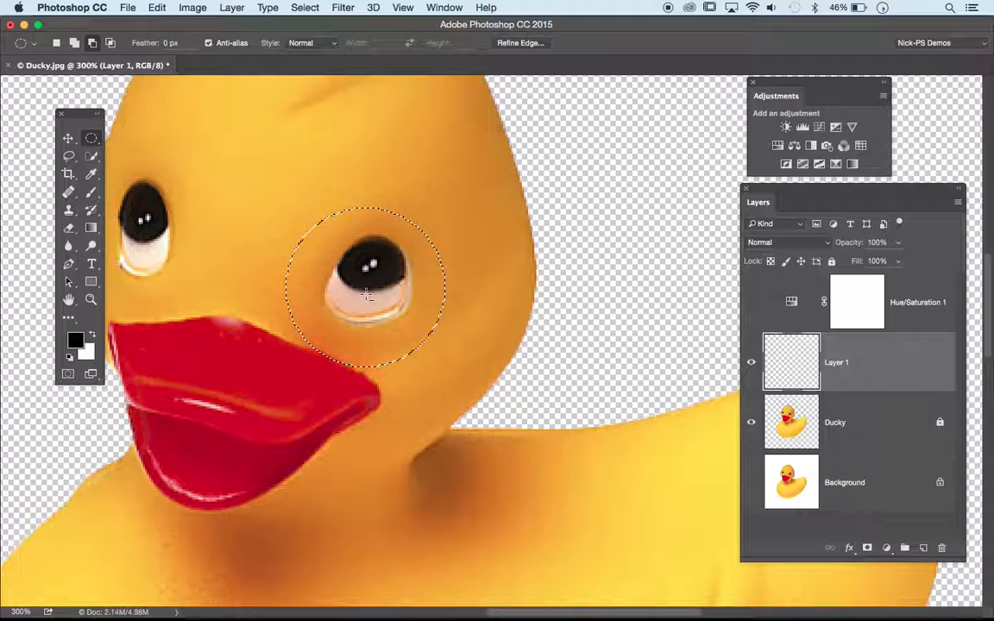
left_click_drag(393, 260, 431, 213)
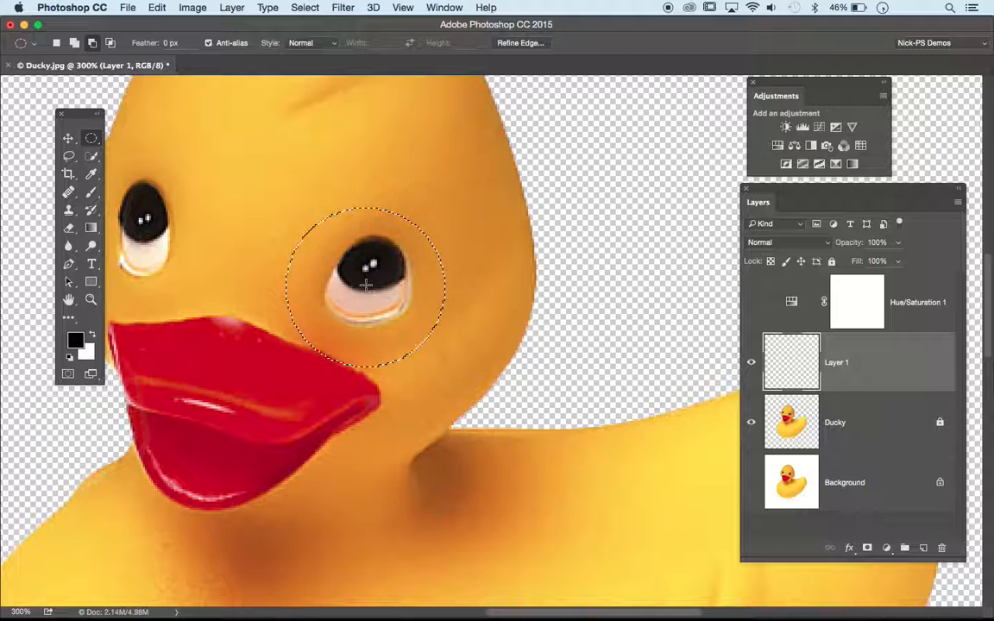
left_click_drag(381, 260, 315, 336)
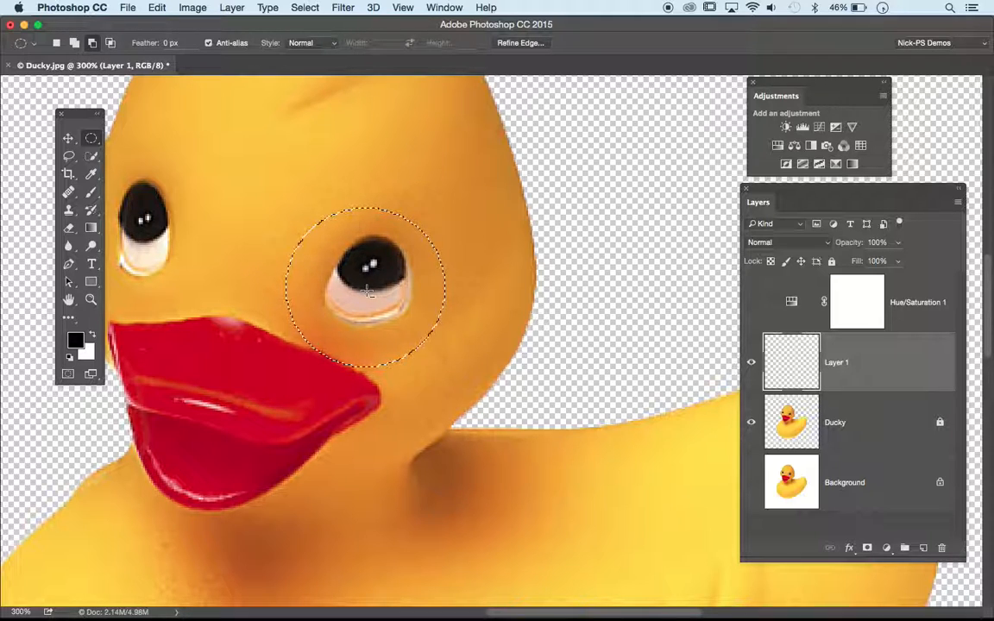
key("shift")
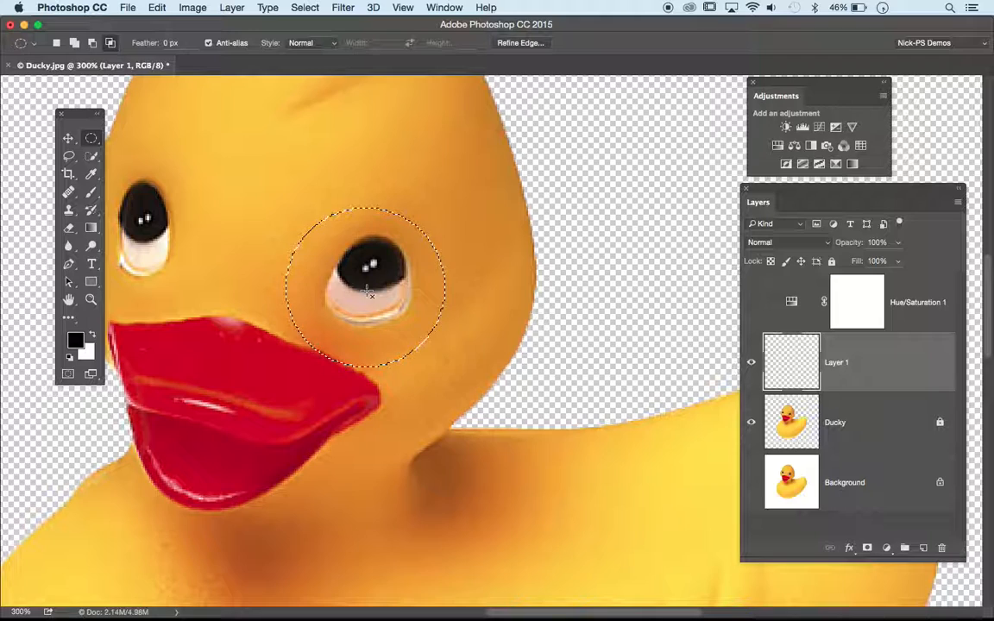
left_click_drag(391, 262, 395, 257)
key("super+z")
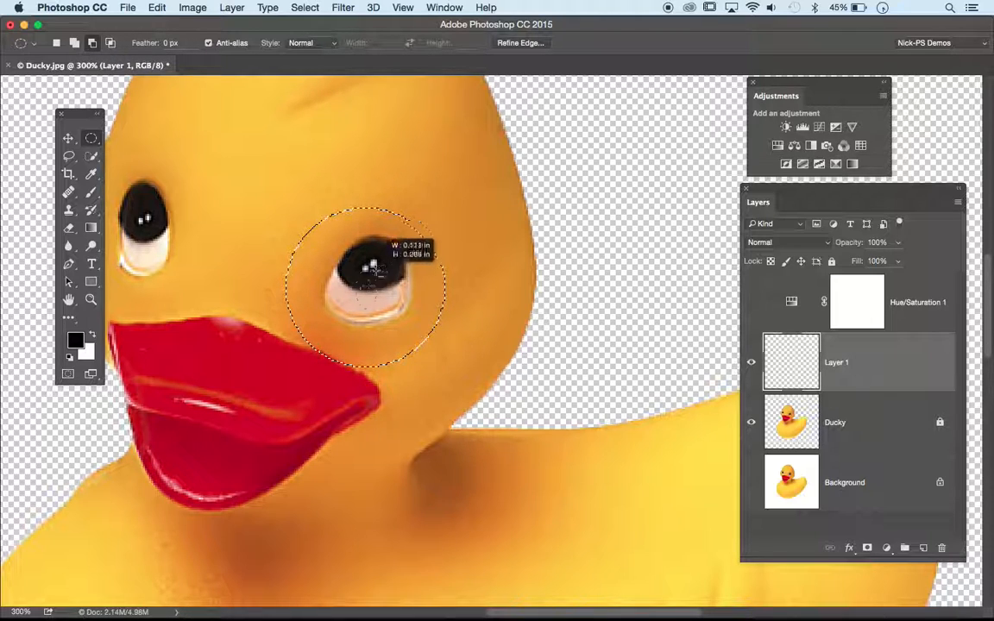
left_click_drag(415, 225, 434, 210)
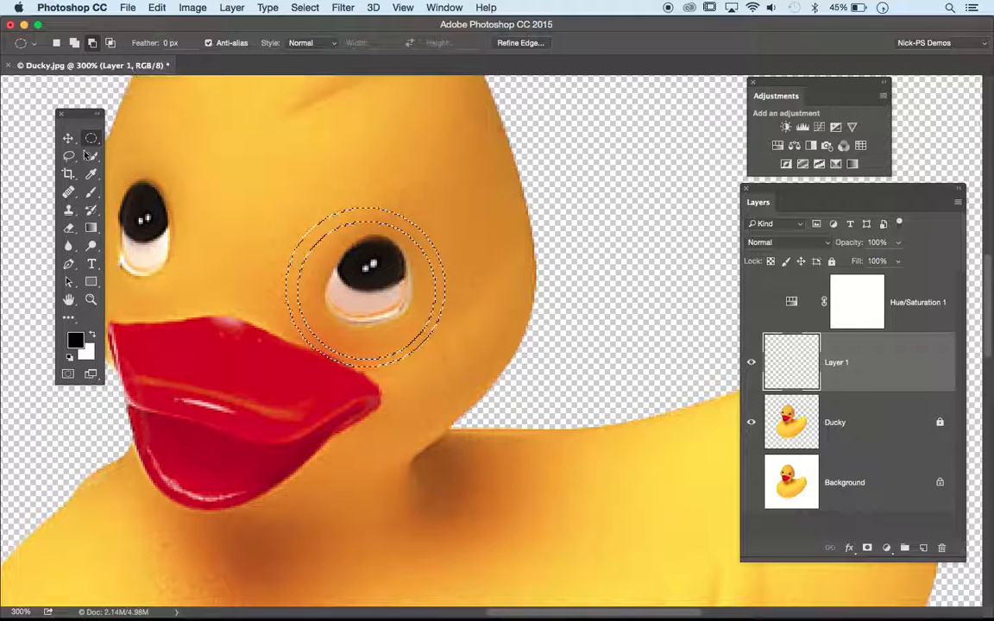
Step: Switch to the Brush tool and enlarge the brush to 30
left_click(91, 190)
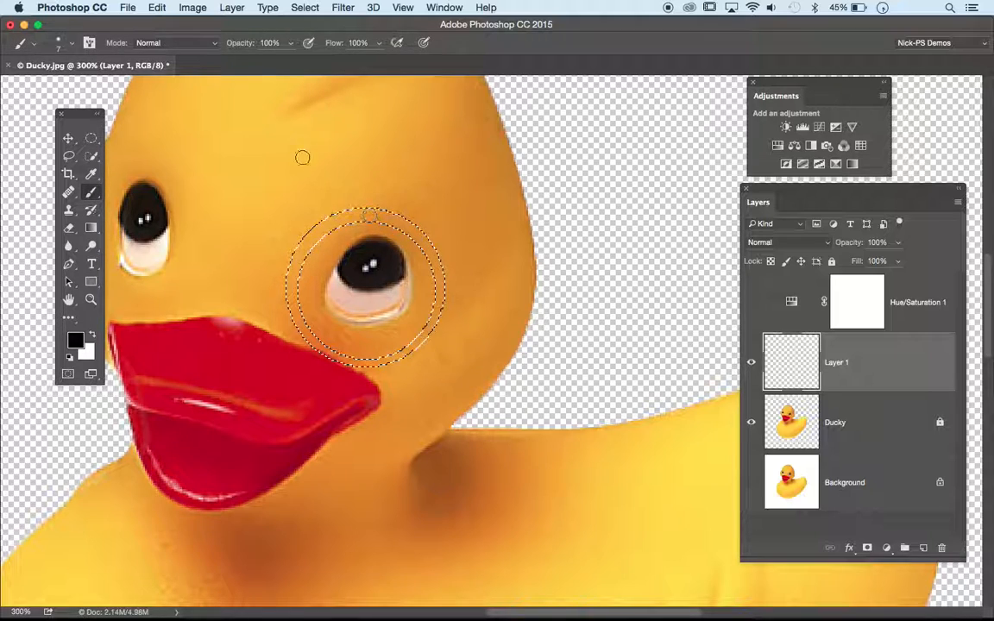
key("bracketright")
key("bracketright")
key("bracketright")
key("bracketright")
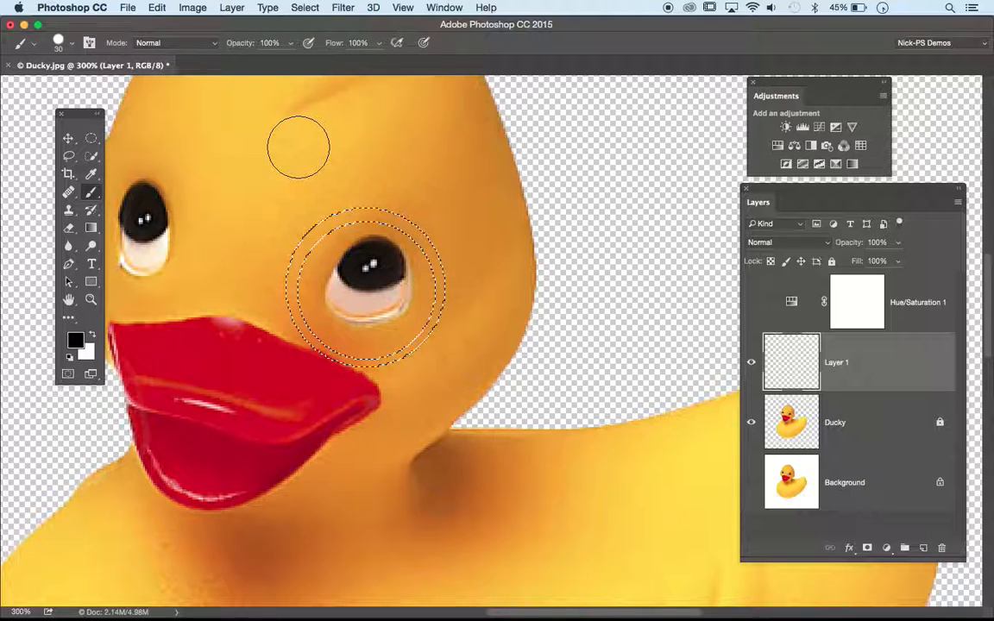
Step: Paint the ring-shaped selection around the larger eye black on Layer 1 and deselect it
left_click(312, 240)
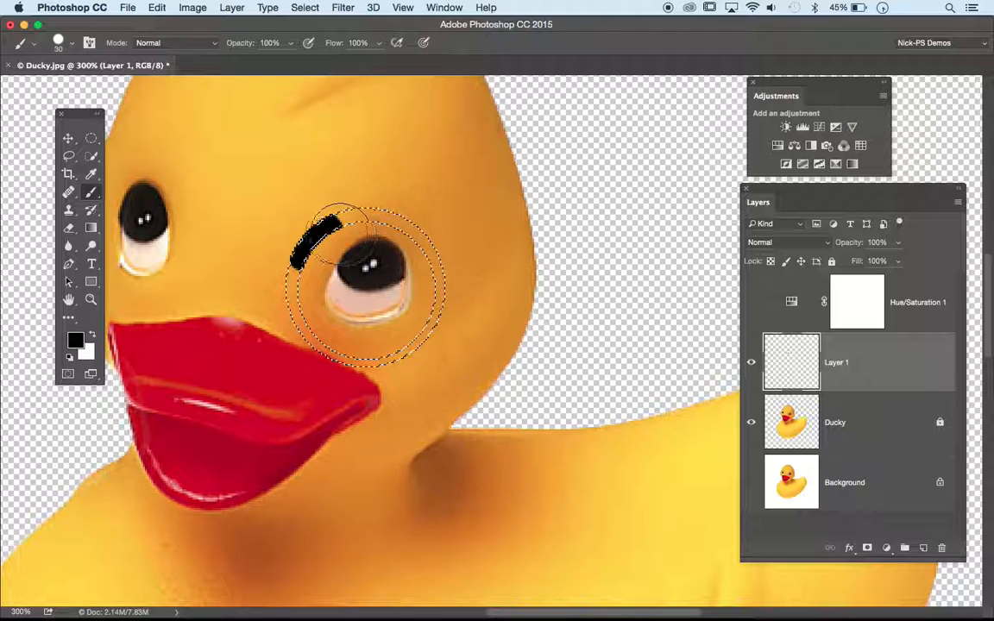
mouse_move(364, 207)
left_mouse_down()
mouse_move(409, 243)
mouse_move(403, 347)
left_mouse_up()
left_click_drag(289, 312, 298, 285)
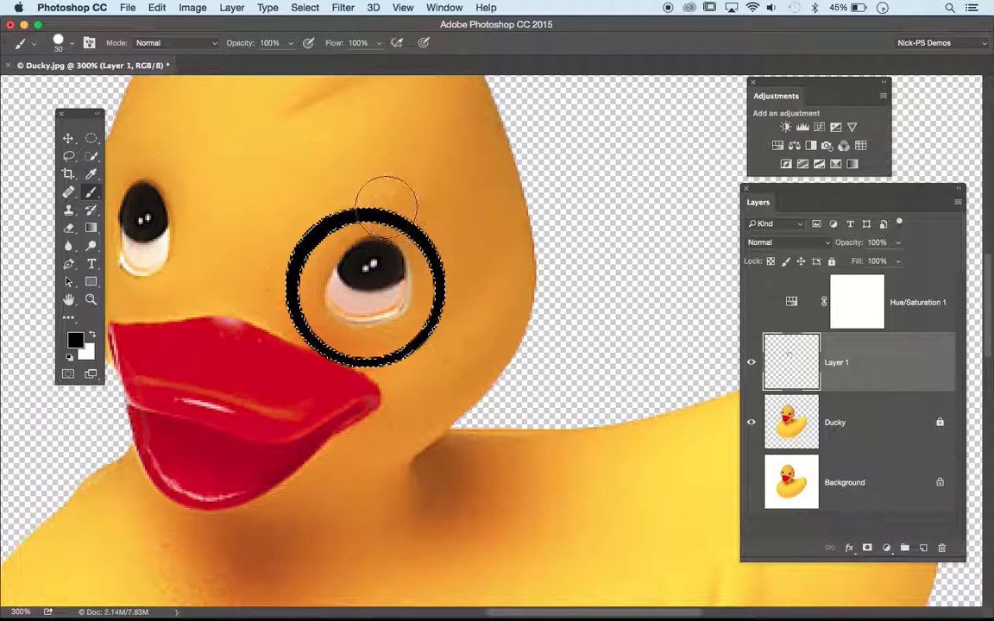
key("super+d")
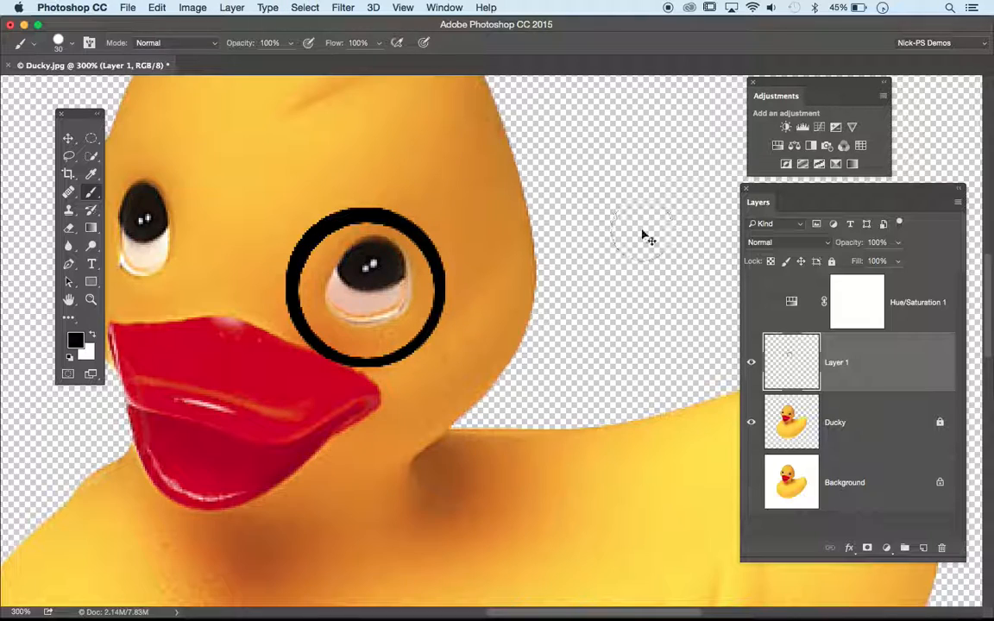
Step: Step back through the deselection, the black strokes and the subtraction to the single circular selection around the larger eye
key("super+minus")
key("super+minus")
key("super+equal")
key("super+equal")
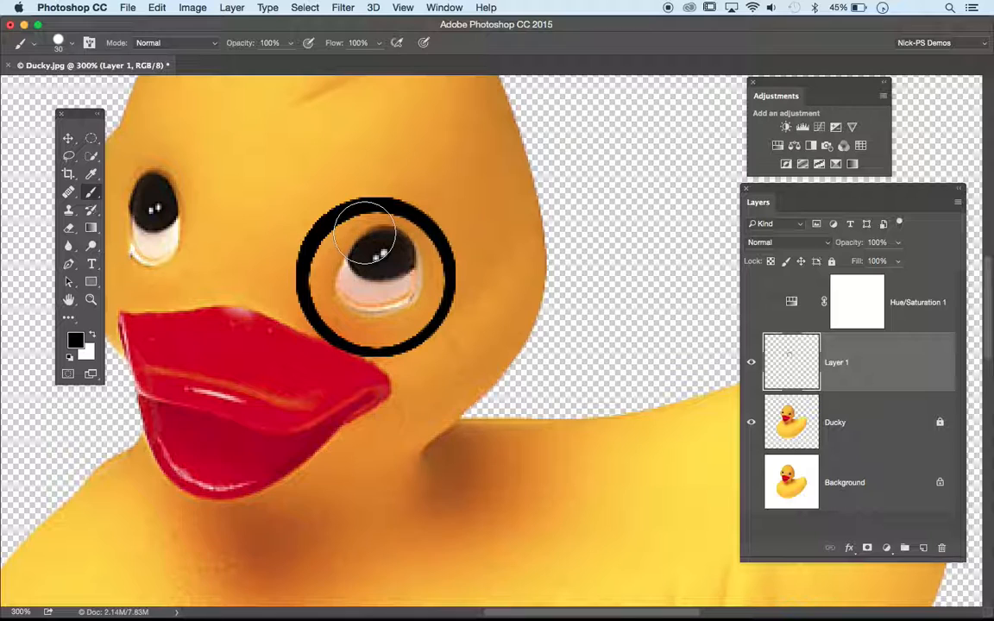
key("super+z")
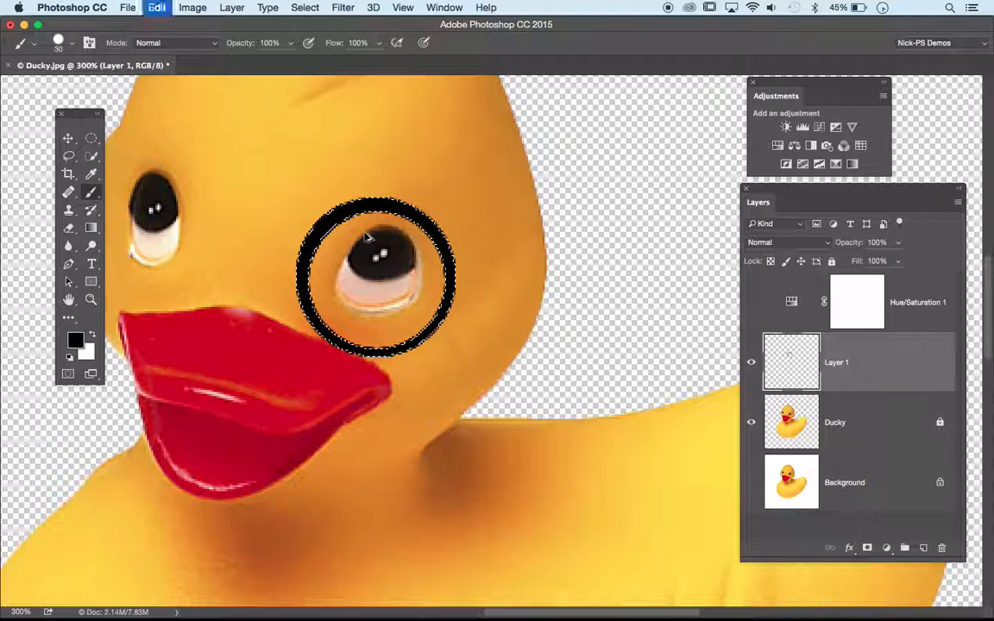
key("super+z")
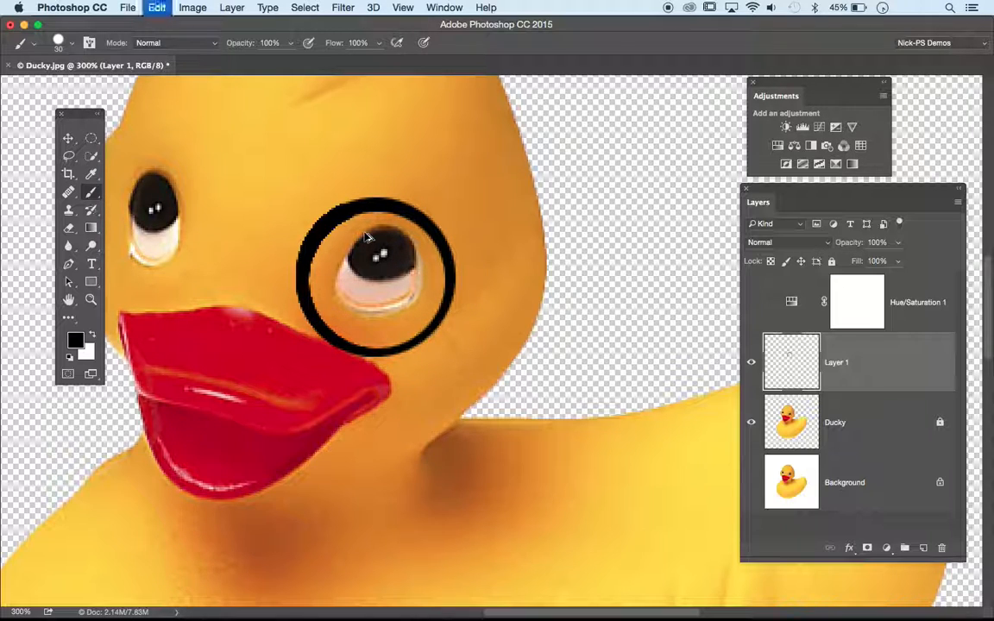
key("alt+super+z")
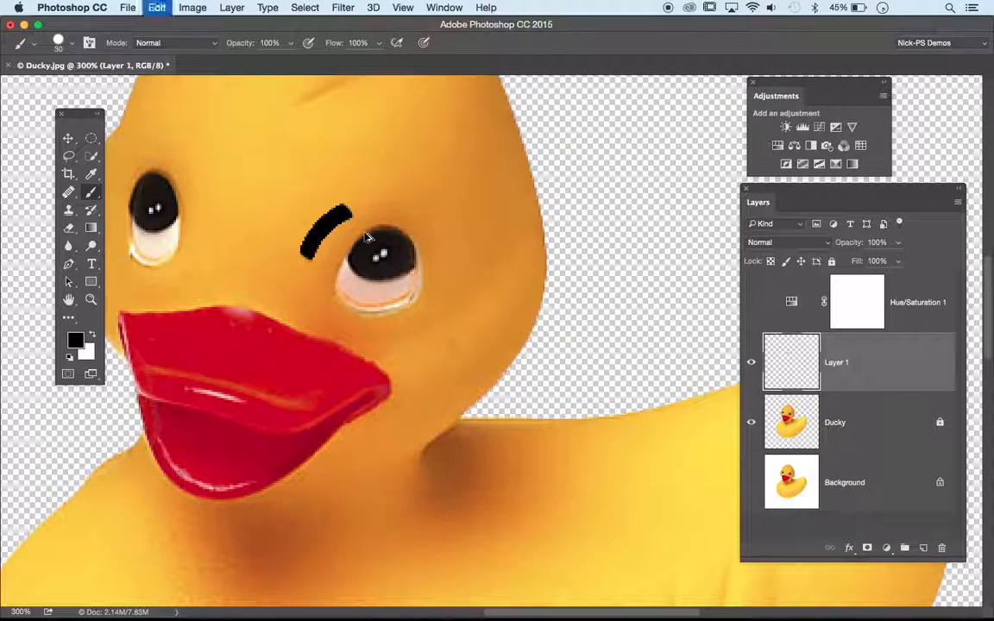
key("alt+super+z")
key("alt+super+z")
key("alt+super+z")
key("alt+super+z")
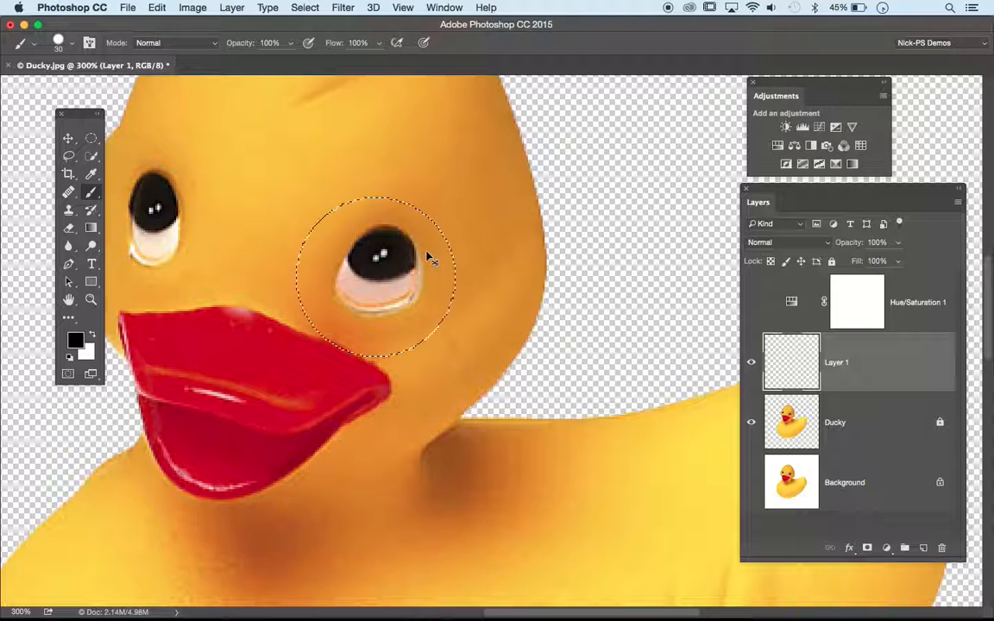
Step: Step forward and back through the history, ending at the empty ring-shaped selection before the brush strokes
key("shift+super+z")
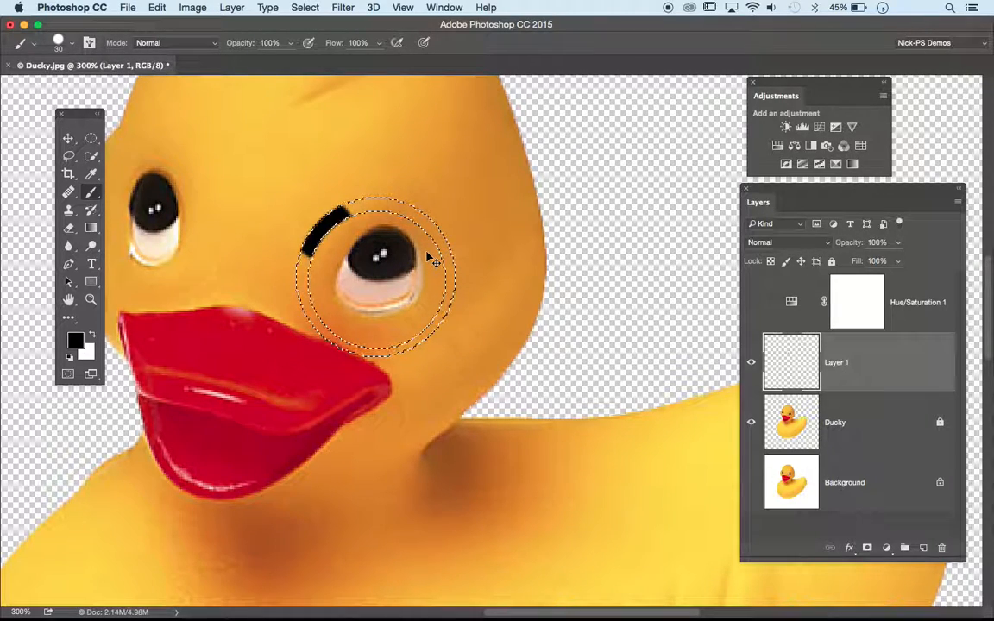
key("shift+super+z")
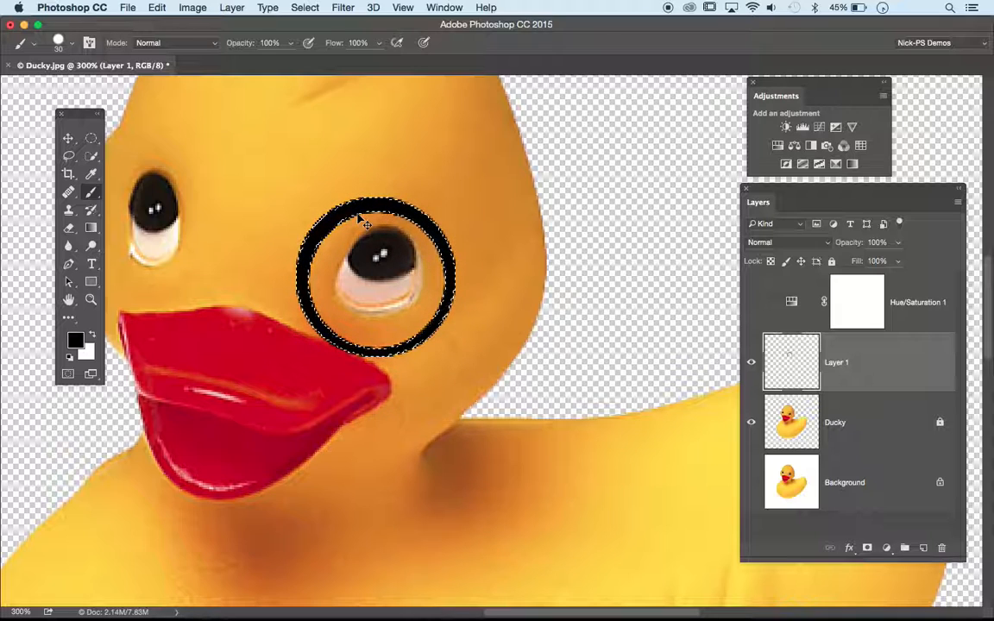
key("alt+super+z")
key("shift+super+z")
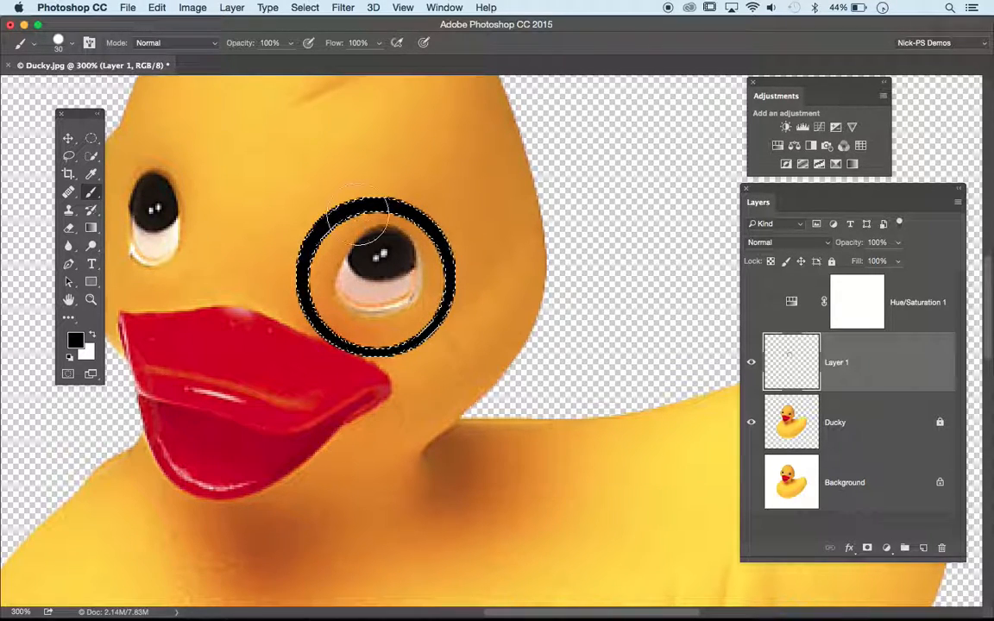
key("alt+super+z")
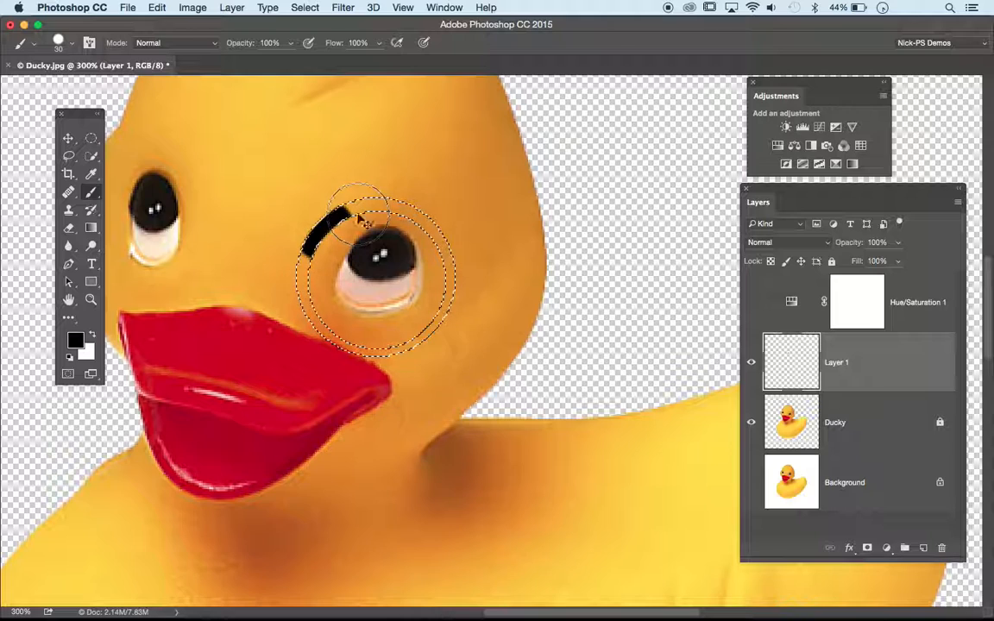
key("alt+super+z")
Step: Paint the whole ring-shaped selection around the larger eye black again and remove the selection
left_click_drag(331, 222, 382, 215)
mouse_move(413, 222)
left_mouse_down()
mouse_move(451, 323)
mouse_move(416, 345)
mouse_move(375, 341)
mouse_move(333, 309)
mouse_move(303, 257)
left_mouse_up()
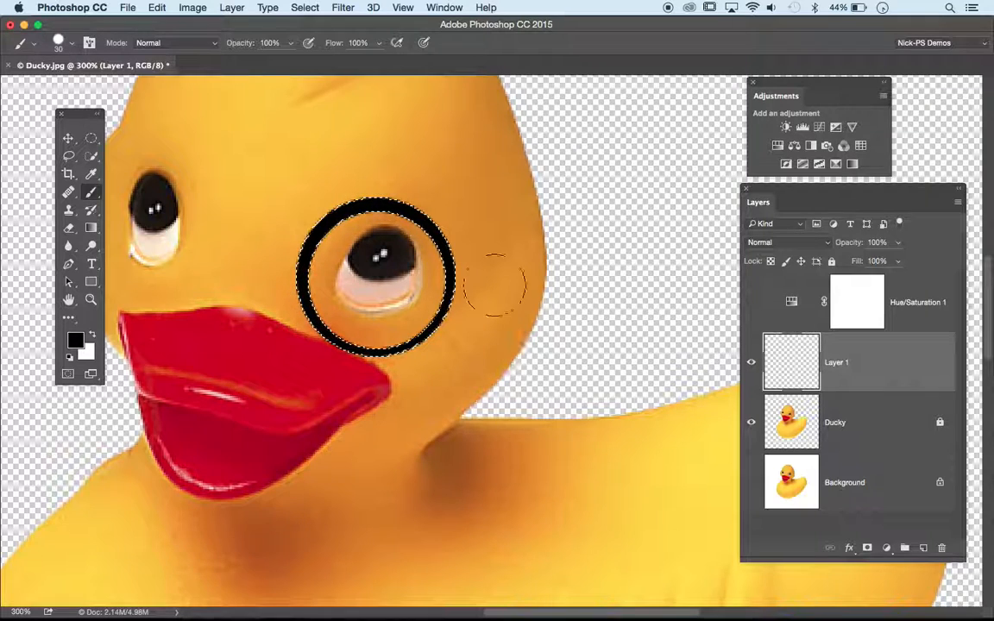
key("super+d")
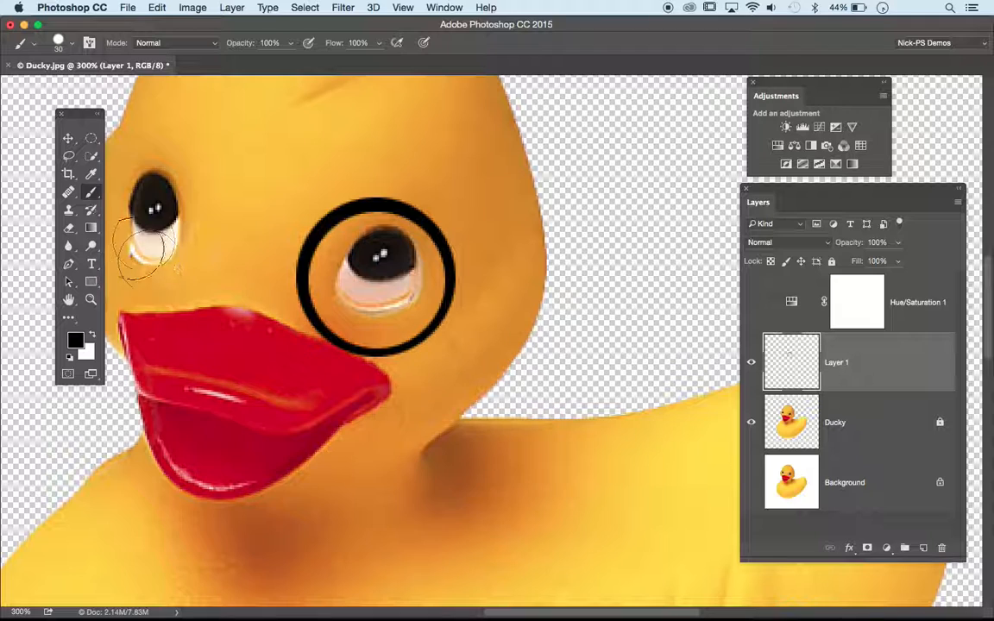
Step: Duplicate the black ring onto the smaller eye with the Move tool and adjust the position of the copy
left_click(68, 139)
left_click_drag(419, 237, 209, 162)
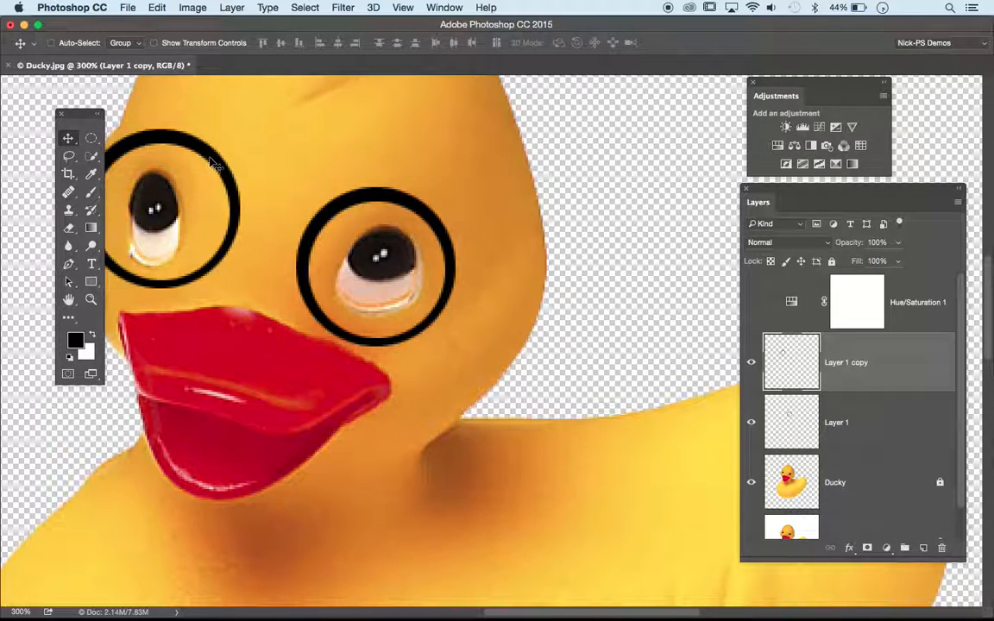
scroll(391, 173, "left", 5)
mouse_move(358, 195)
left_mouse_down()
mouse_move(344, 192)
mouse_move(353, 194)
left_mouse_up()
mouse_move(559, 235)
left_mouse_down()
mouse_move(561, 227)
mouse_move(550, 235)
left_mouse_up()
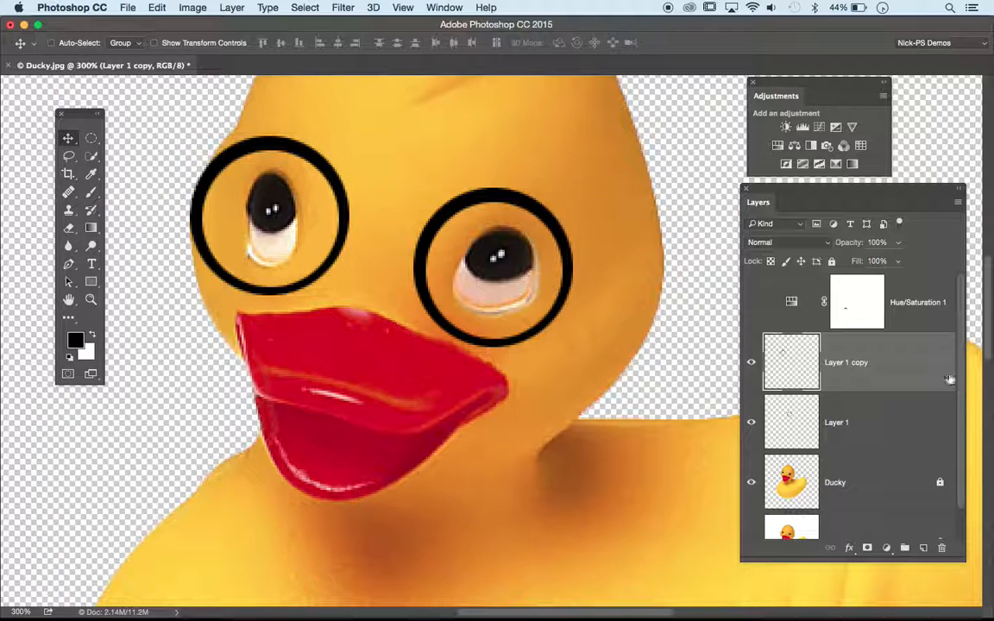
Step: Toggle the visibility of Layer 1 copy and Layer 1 to check which ring each layer holds
left_click(750, 363)
left_click(750, 363)
left_click(750, 363)
left_click(750, 363)
left_click(750, 422)
left_click(750, 422)
left_click(750, 422)
Step: Remove the duplicated ring, then try copying the ring to the smaller eye twice more, undoing each copy
key("super")
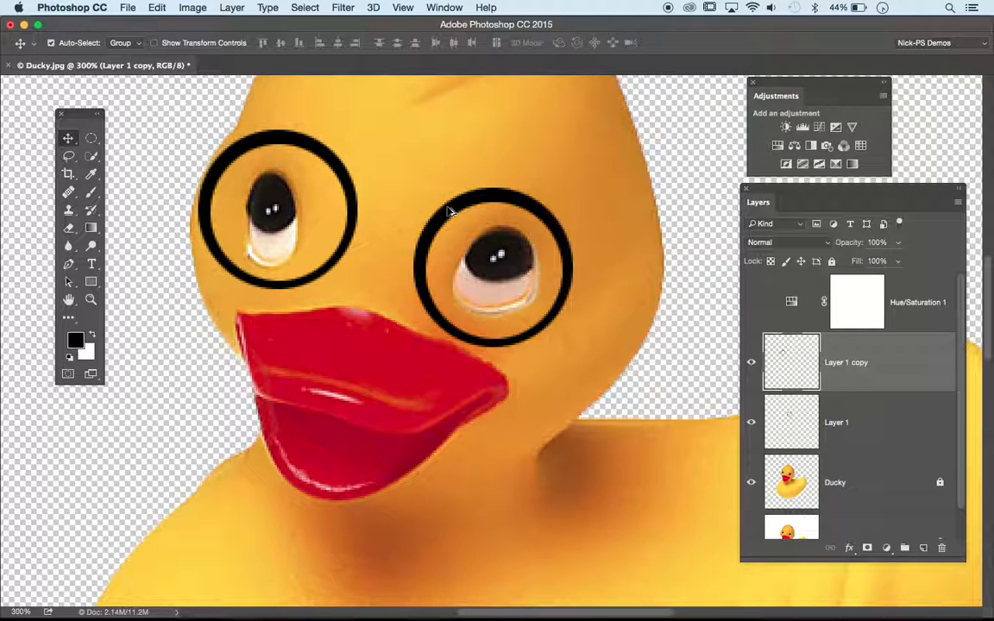
key("Delete")
left_click_drag(579, 300, 349, 237)
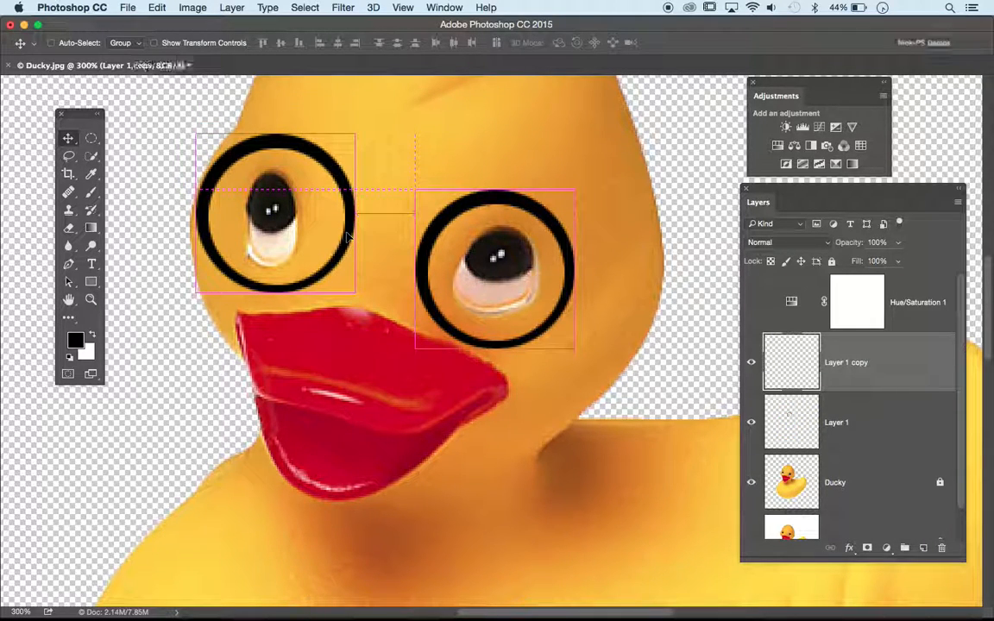
key("super+z")
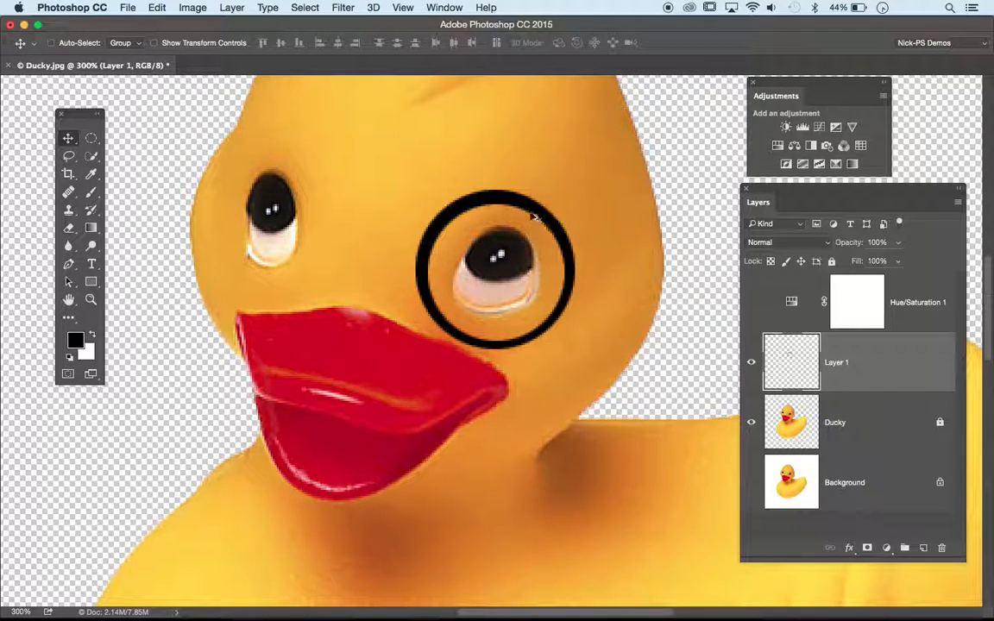
left_click_drag(530, 217, 315, 161)
key("super+z")
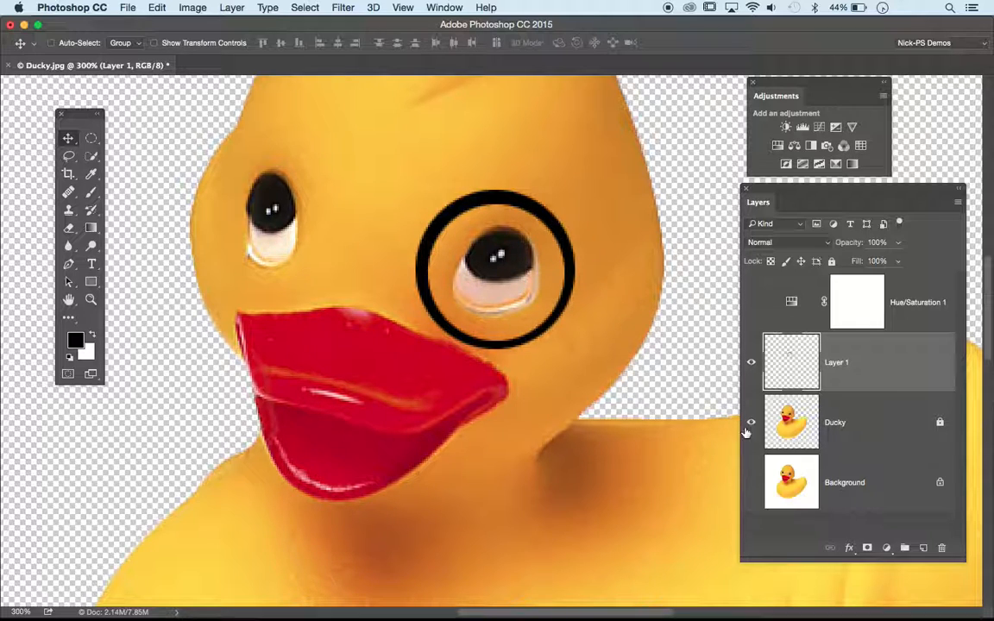
Step: Toggle Layer 1's visibility to check its contents and rename the layer "glasses frame"
left_click(751, 363)
left_click(751, 363)
left_click(751, 362)
left_click(751, 362)
double_click(845, 366)
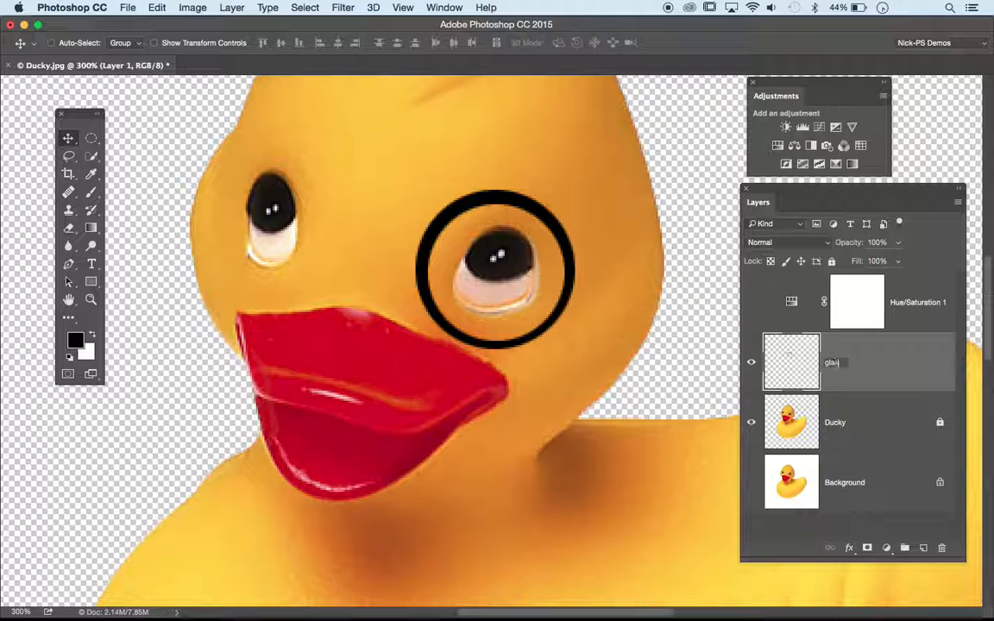
type("glasses frame")
key("Return")
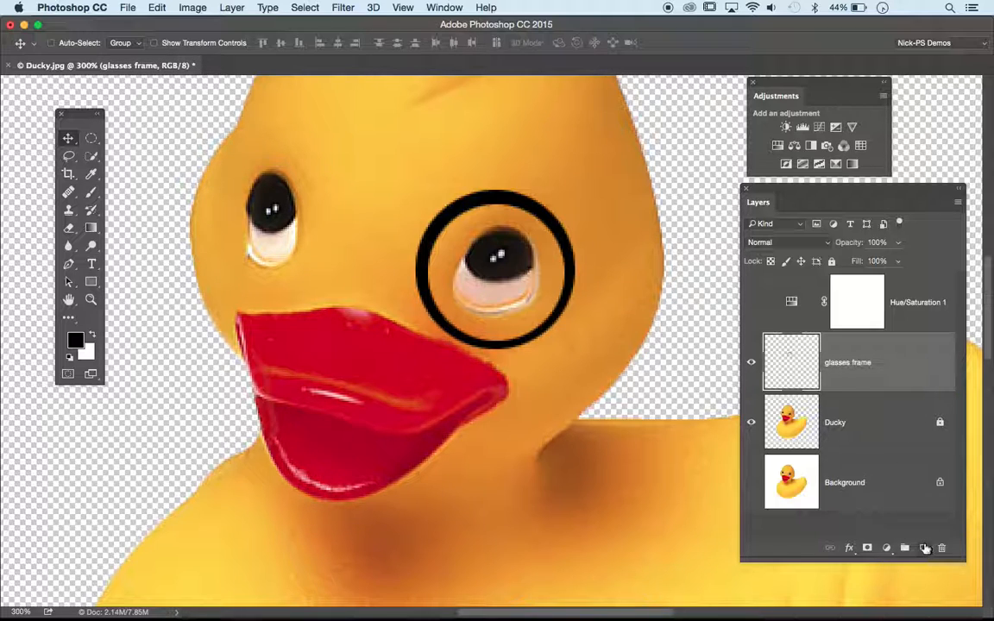
Step: Add a new layer above the glasses frame layer and name it "glass"
left_click(924, 548)
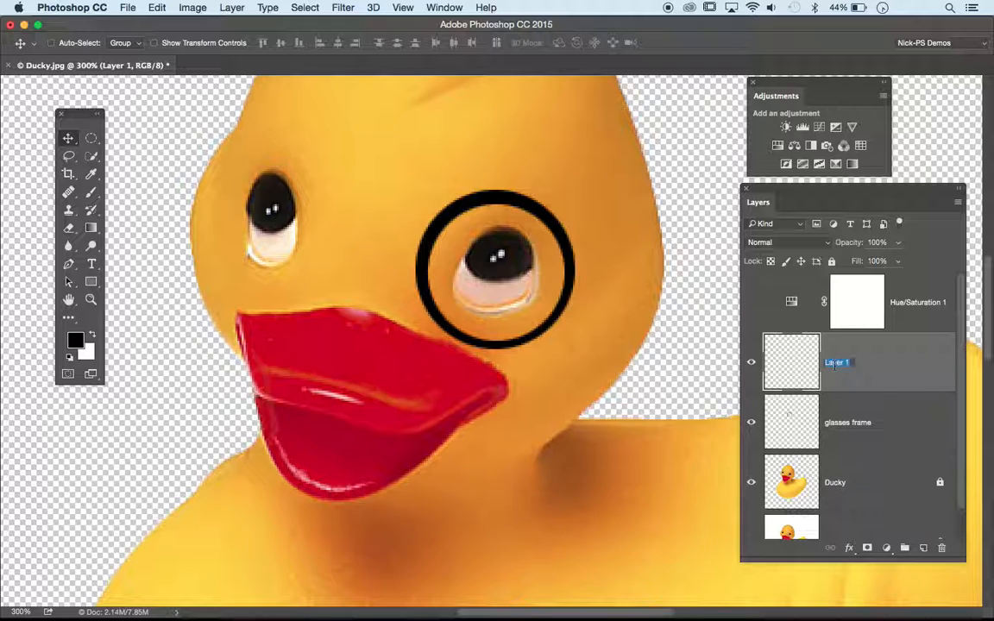
type("glass")
key("Return")
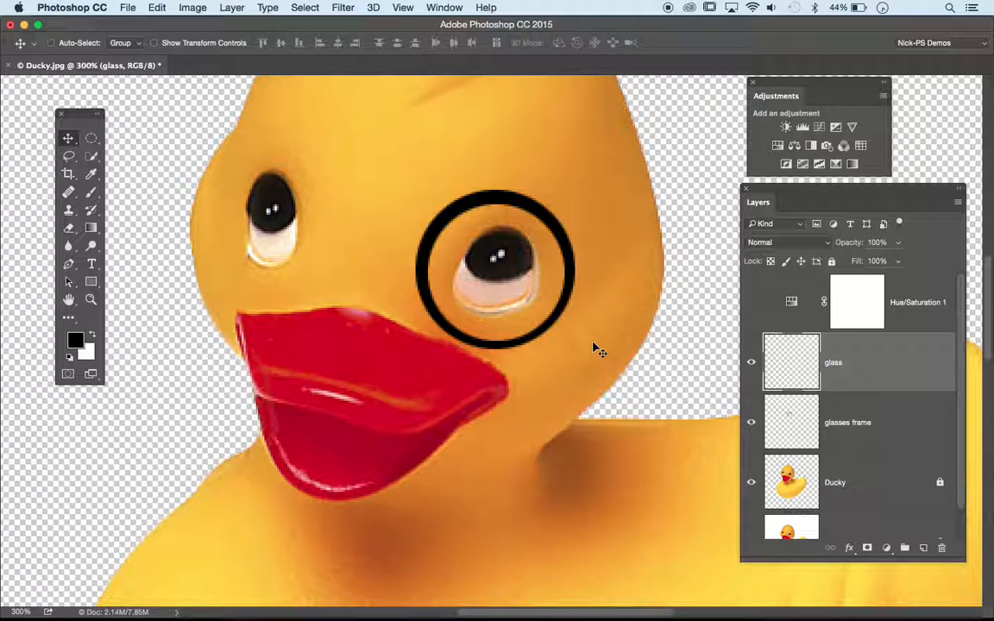
Step: Make a circular selection just inside the black frame around the larger eye, discarding the first attempt
left_click(91, 138)
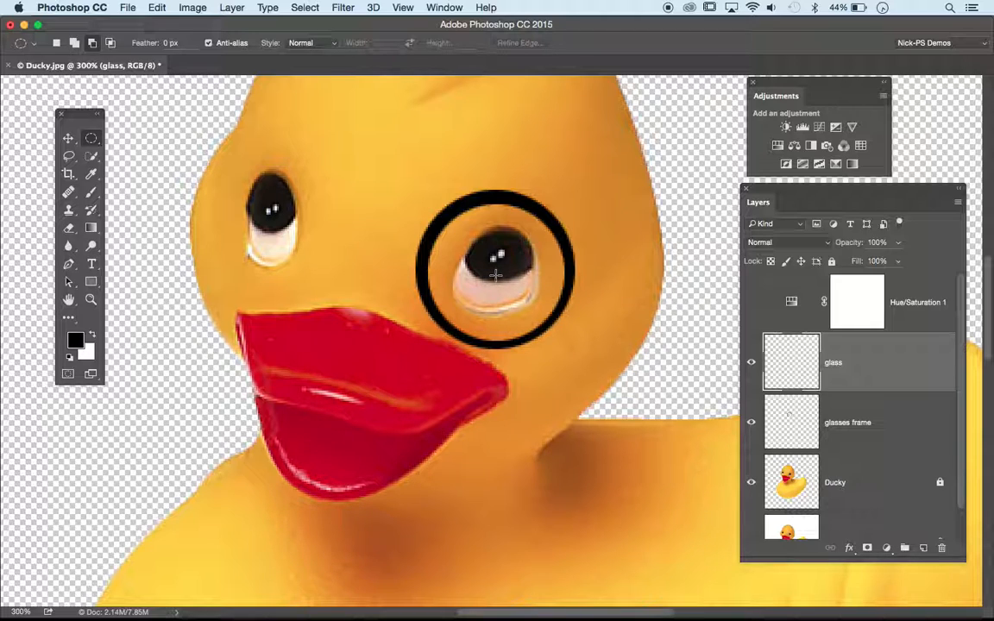
left_click_drag(496, 273, 552, 202)
key("super+z")
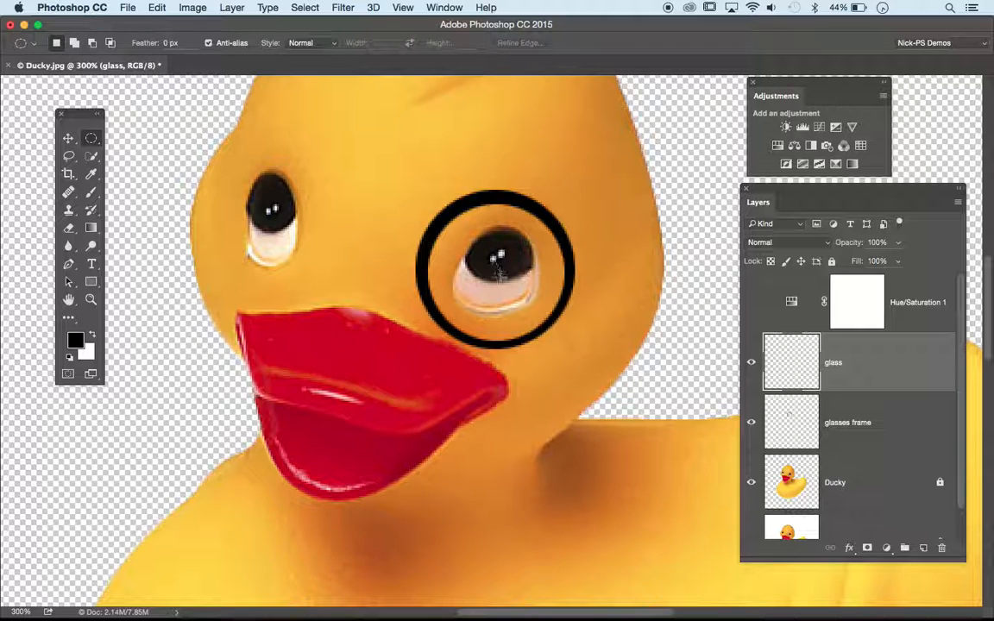
left_click_drag(496, 277, 489, 314)
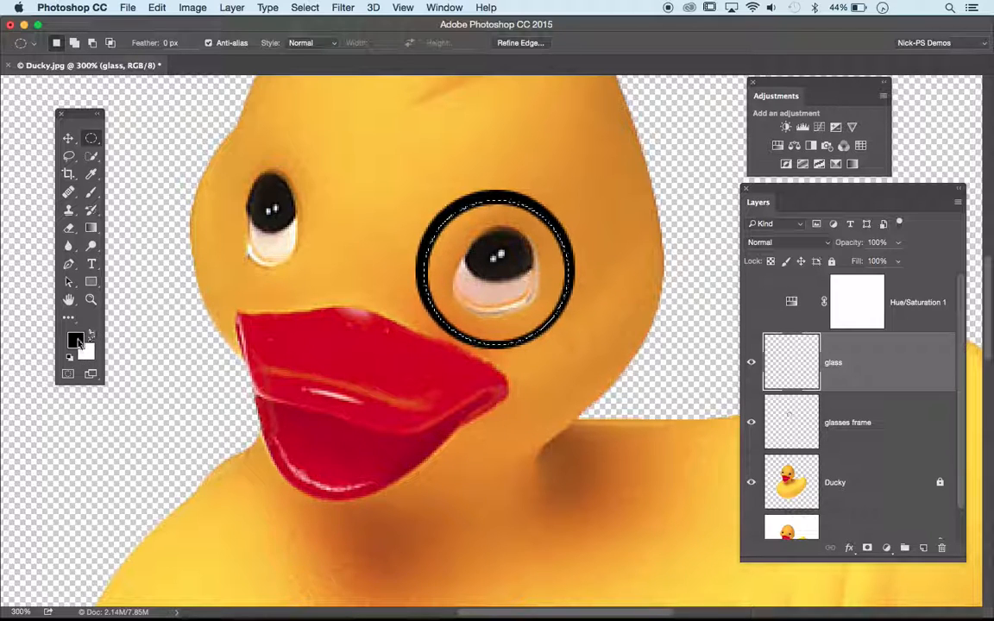
Step: Set the foreground colour to a pale cyan blue in the Color Picker
left_click(76, 341)
left_click(494, 285)
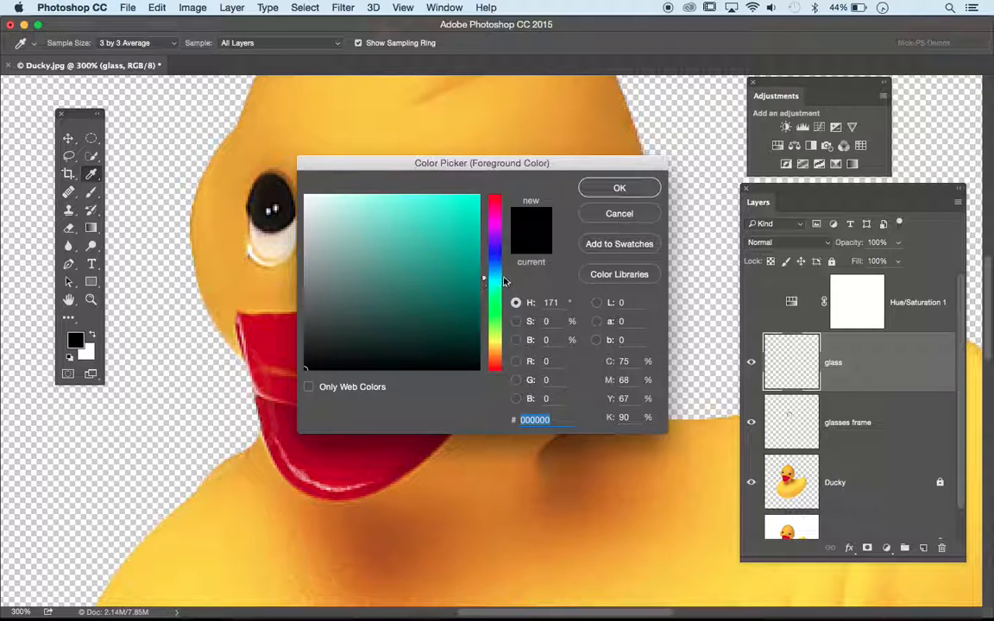
left_click(345, 196)
left_click_drag(345, 196, 365, 201)
left_click(620, 190)
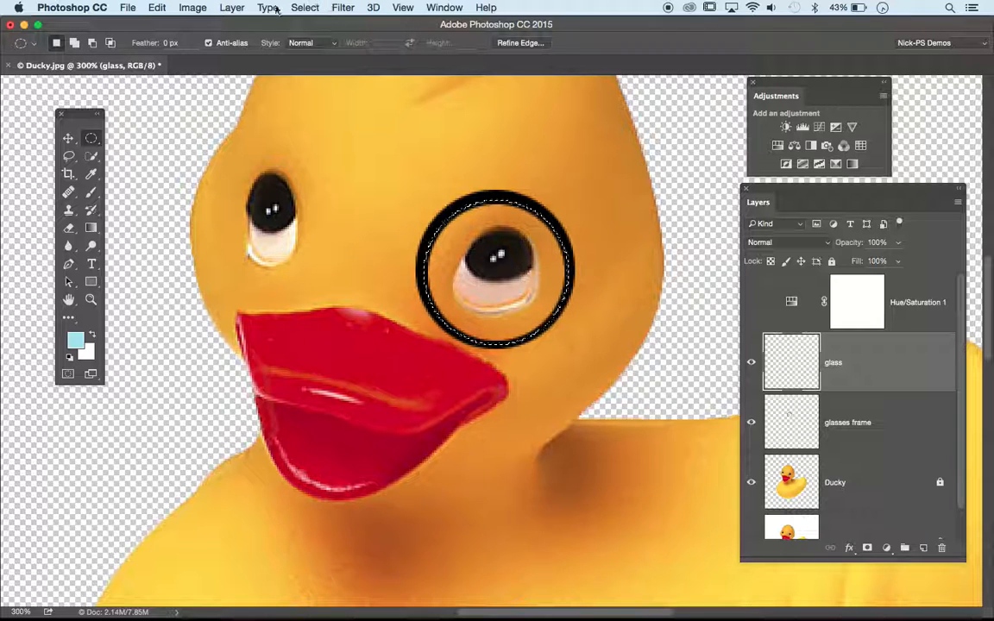
Step: Fill the circular selection on the glass layer with the Foreground Color in Normal mode at 100% opacity
left_click(157, 7)
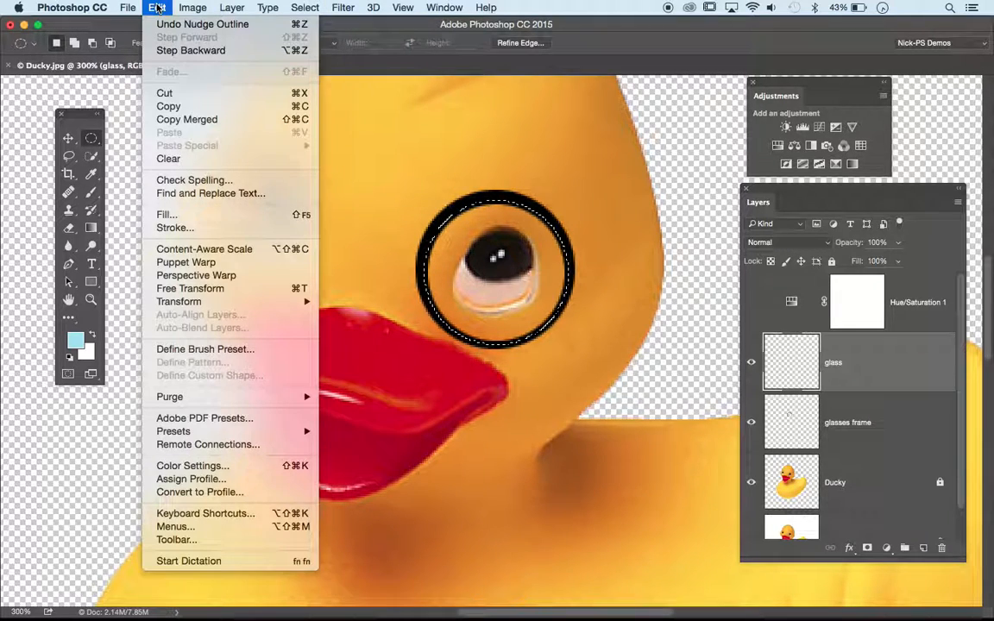
left_click(177, 215)
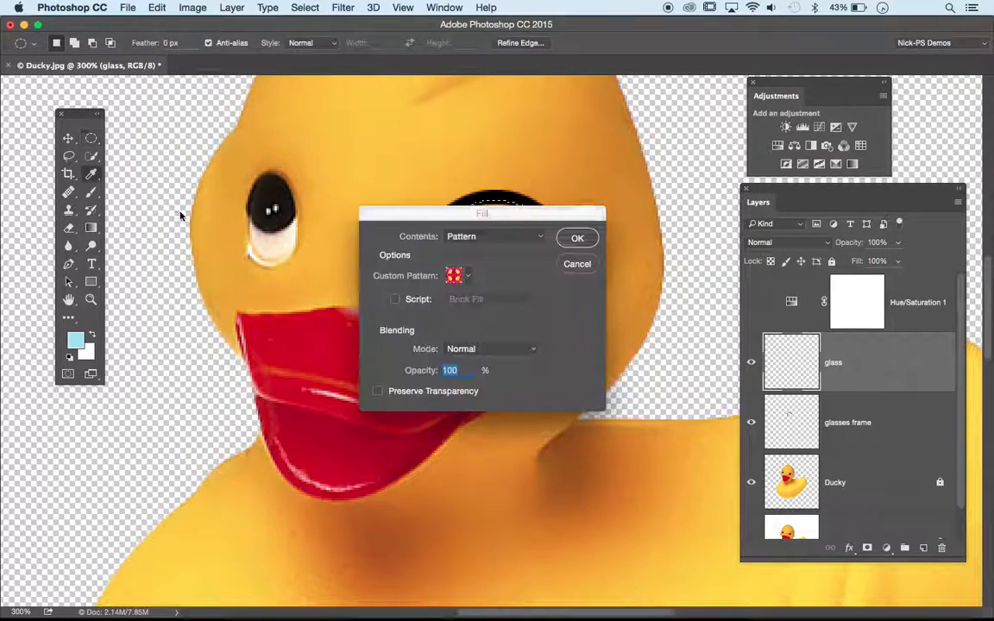
left_click(466, 238)
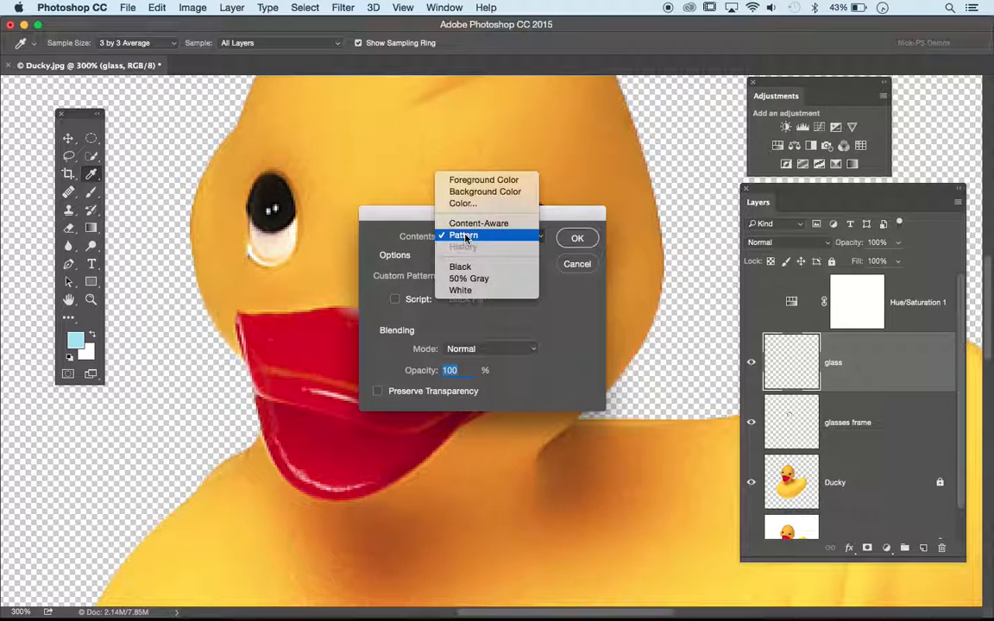
left_click(480, 180)
left_click(578, 238)
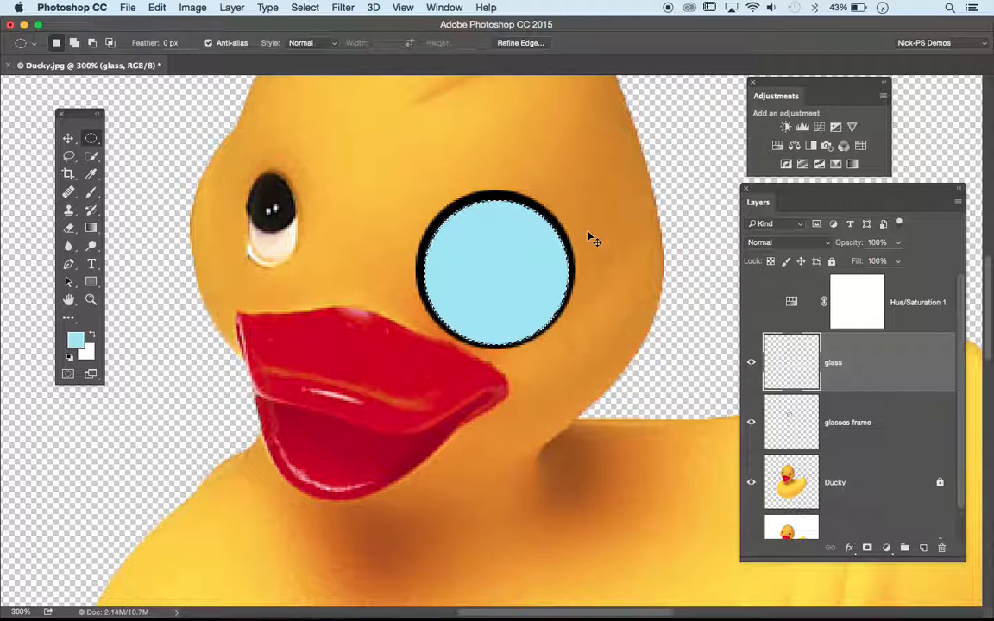
Step: Clear the circular selection, hide the glasses frame layer and lock the transparent pixels on the glass layer
key("super+d")
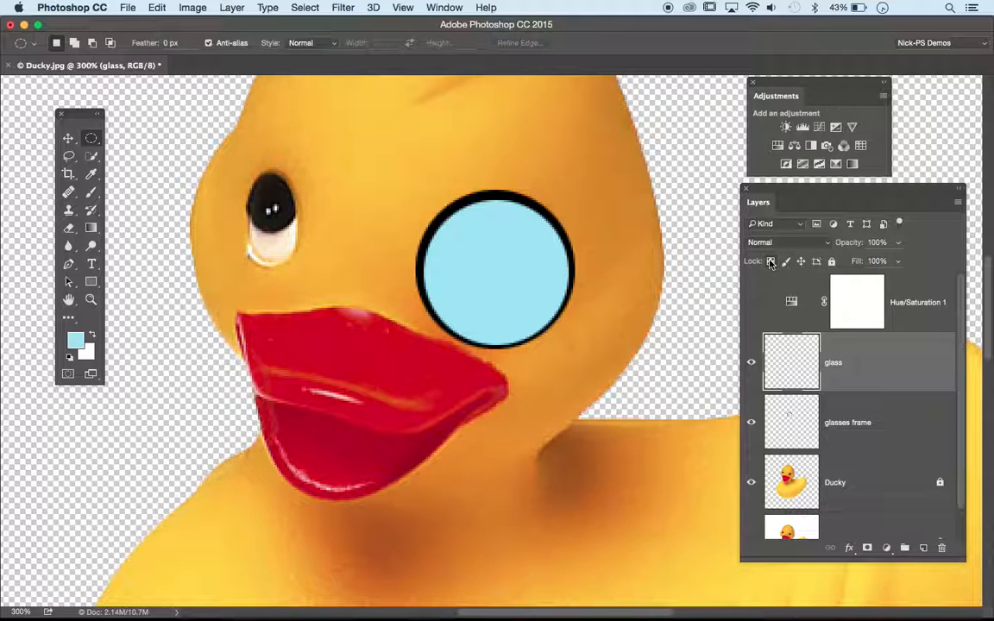
left_click(750, 422)
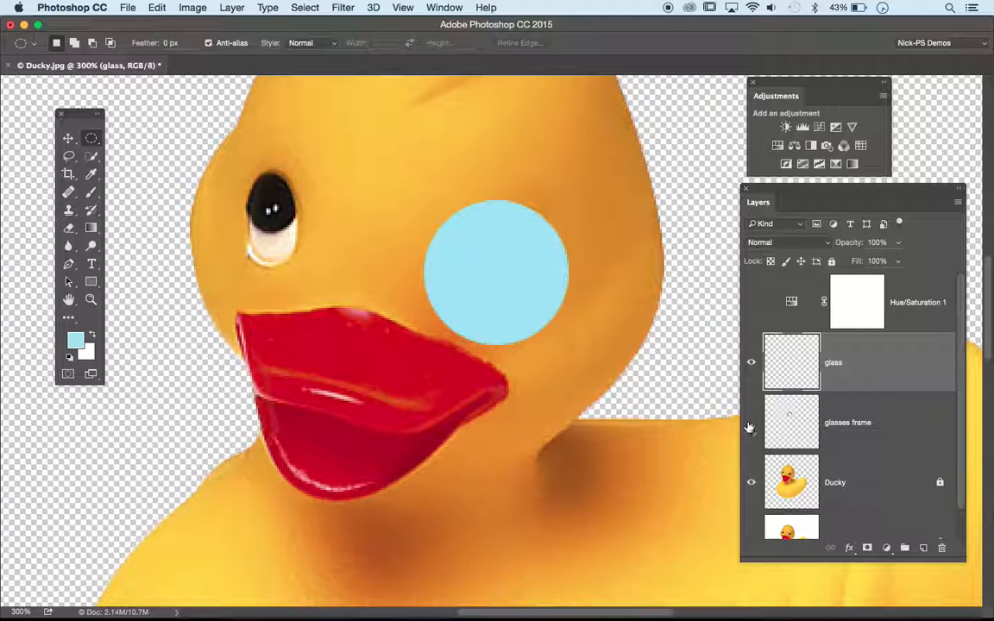
left_click(771, 262)
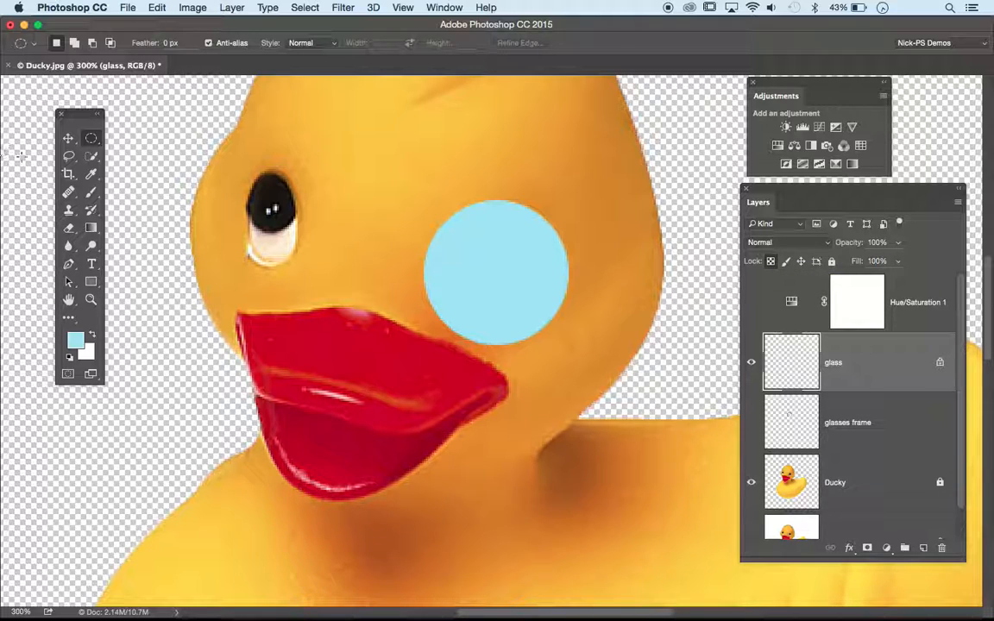
Step: Switch to the Brush tool and set the foreground colour to the lighter cyan #c7eef8
left_click(91, 191)
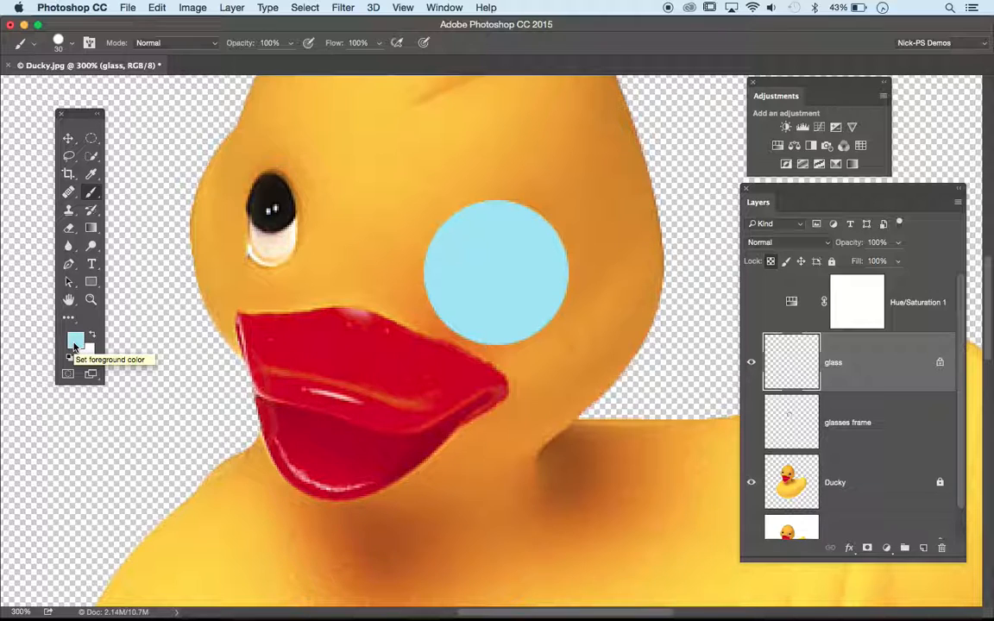
left_click(75, 344)
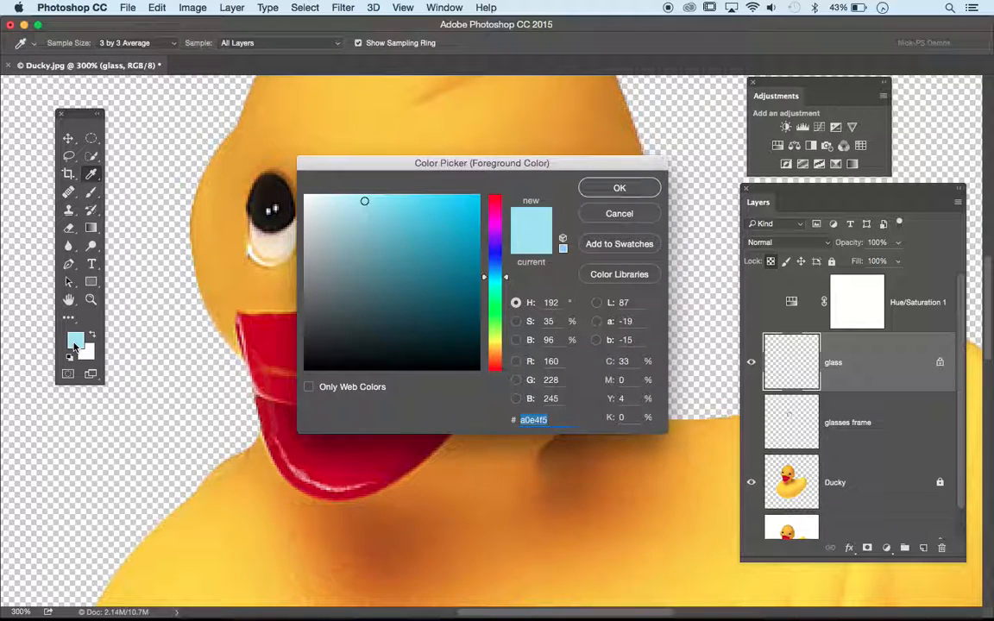
left_click(339, 199)
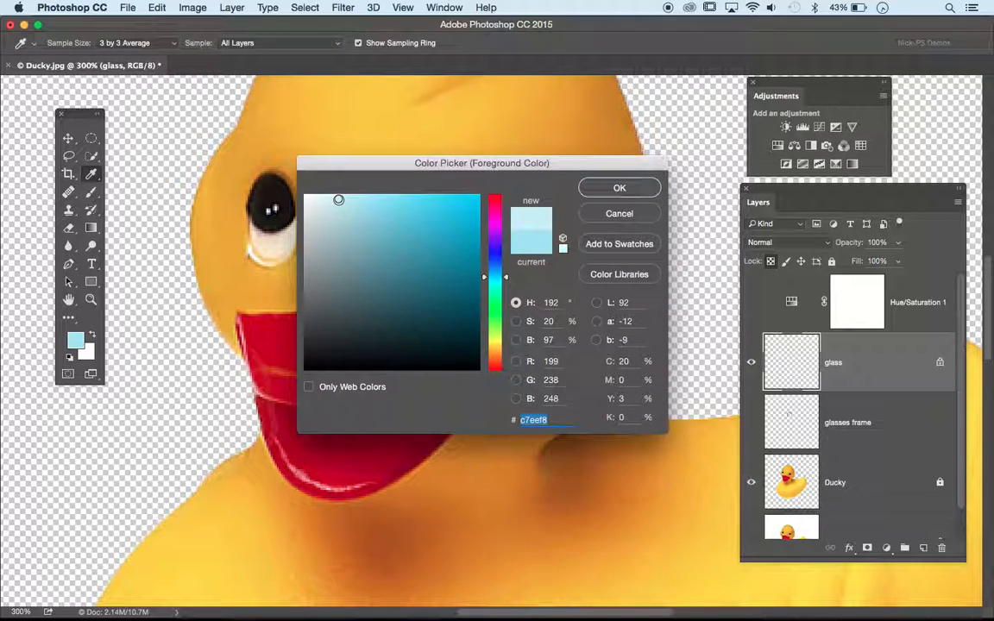
left_click(610, 189)
key("b")
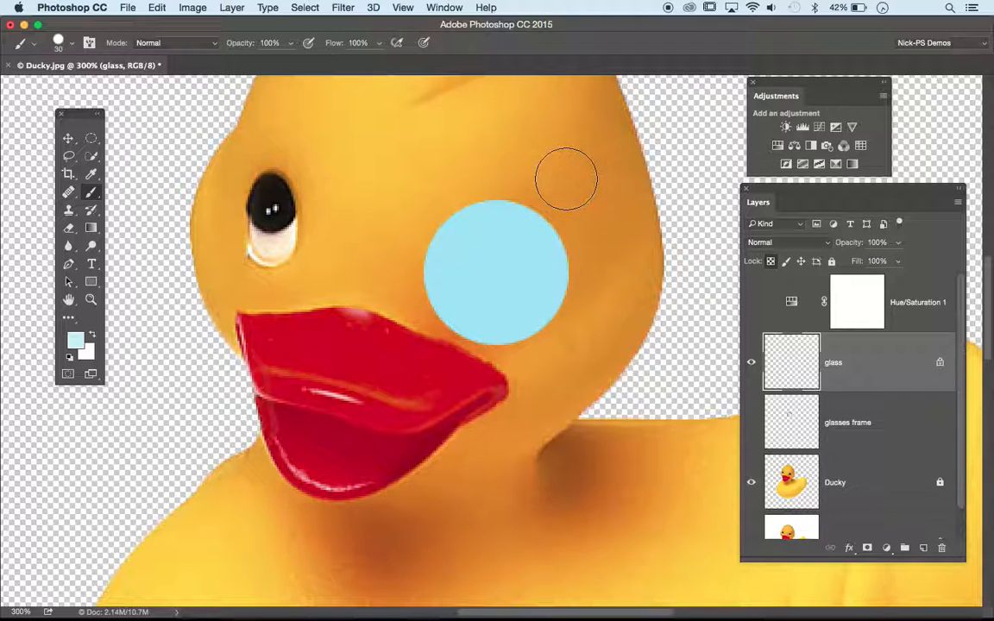
Step: Try a straight highlight across the glass circle and, with transparency unlocked, a freehand stroke above the duck's head, undoing both
left_click(566, 178, "shift")
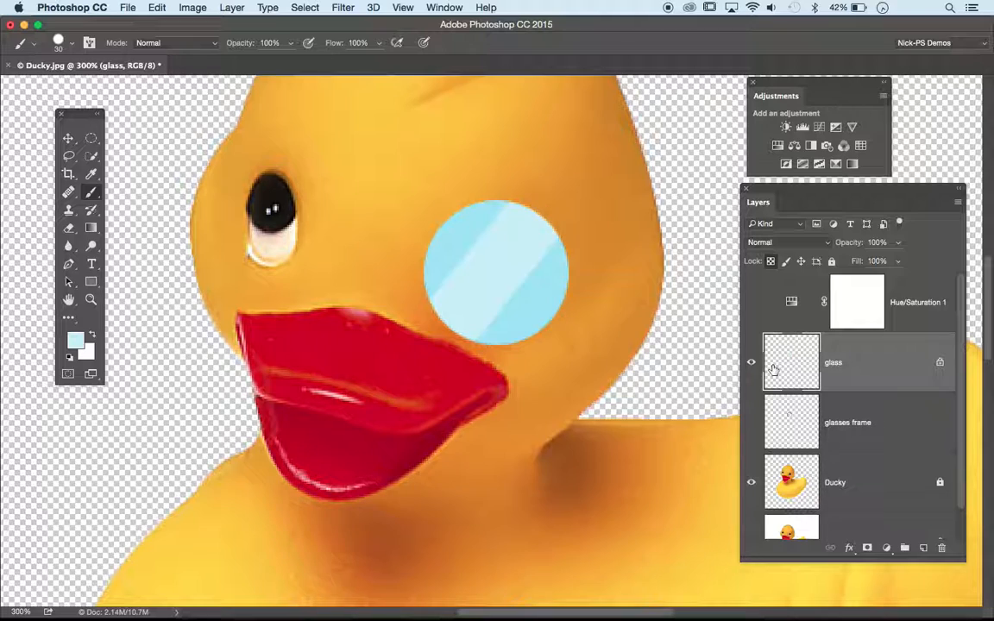
key("super+z")
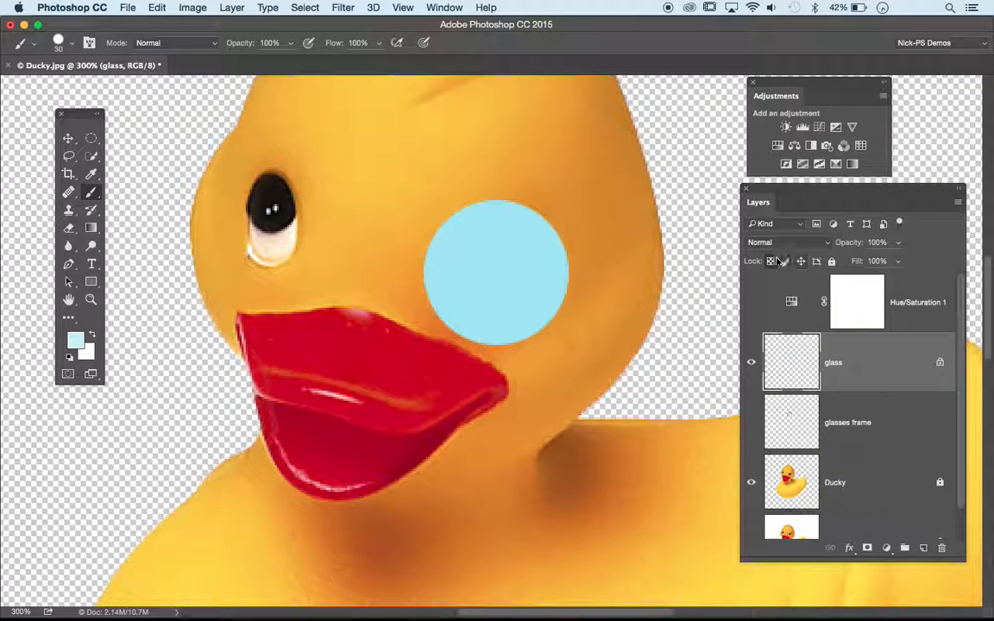
scroll(557, 271, "up", 10)
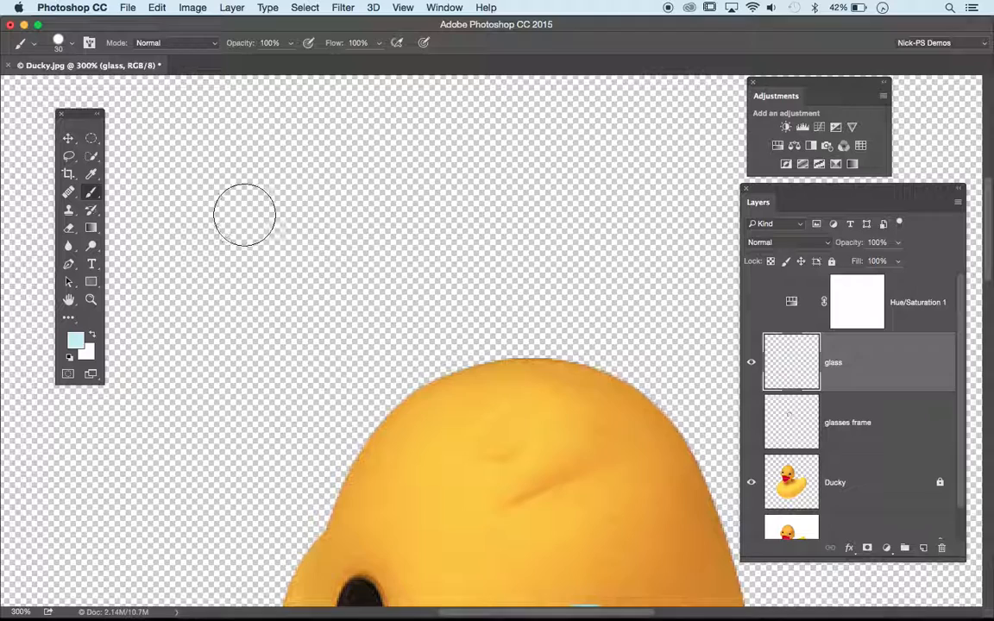
mouse_move(244, 215)
left_mouse_down()
mouse_move(347, 212)
mouse_move(615, 242)
left_mouse_up()
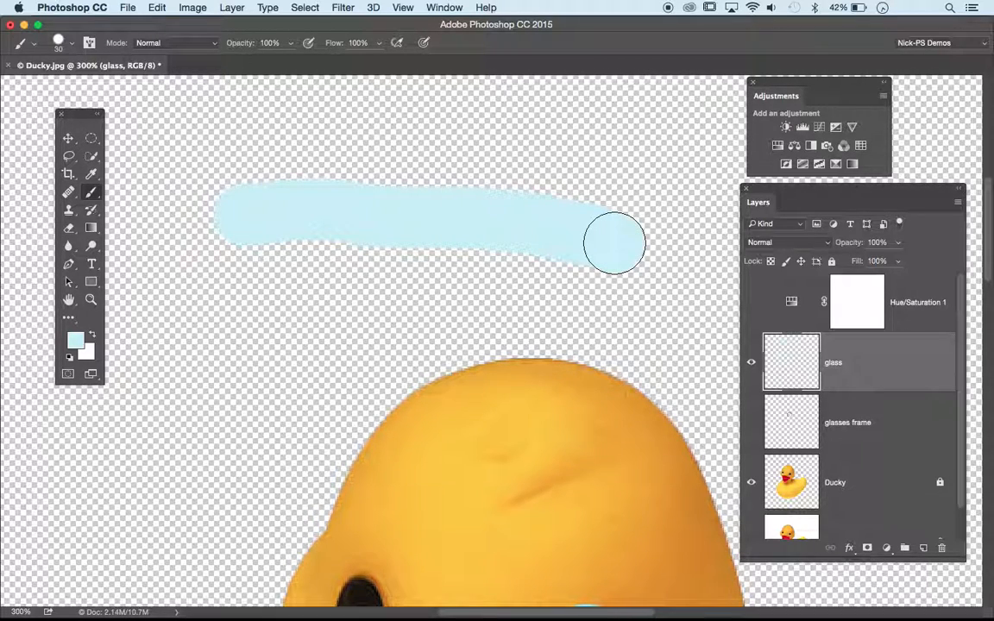
key("super+z")
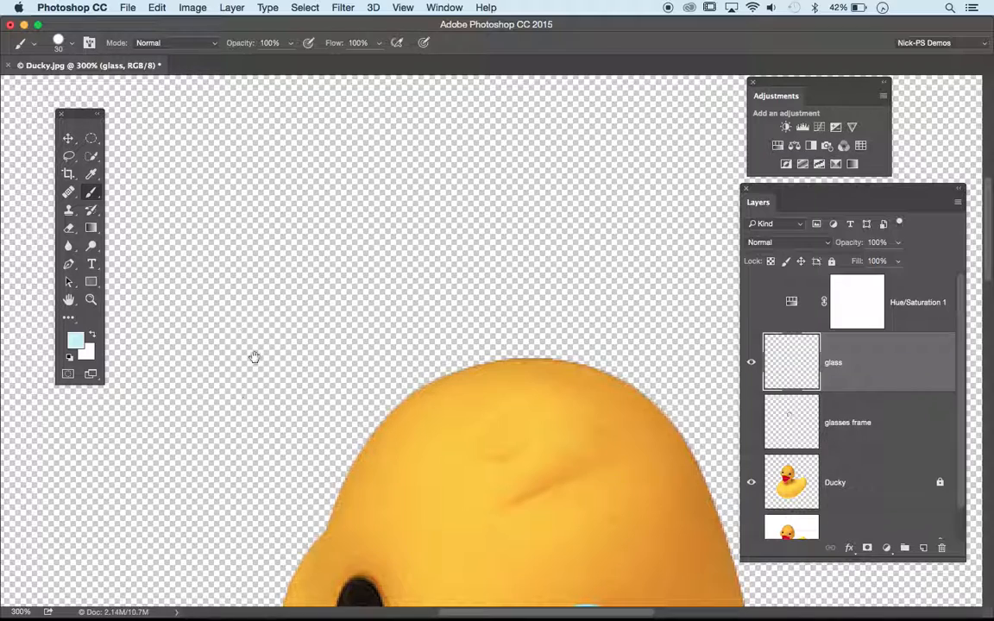
Step: Try a freehand stroke and a straight horizontal brush stroke across the duck's forehead, undoing each one
scroll(255, 355, "down", 10)
left_click_drag(287, 259, 517, 272)
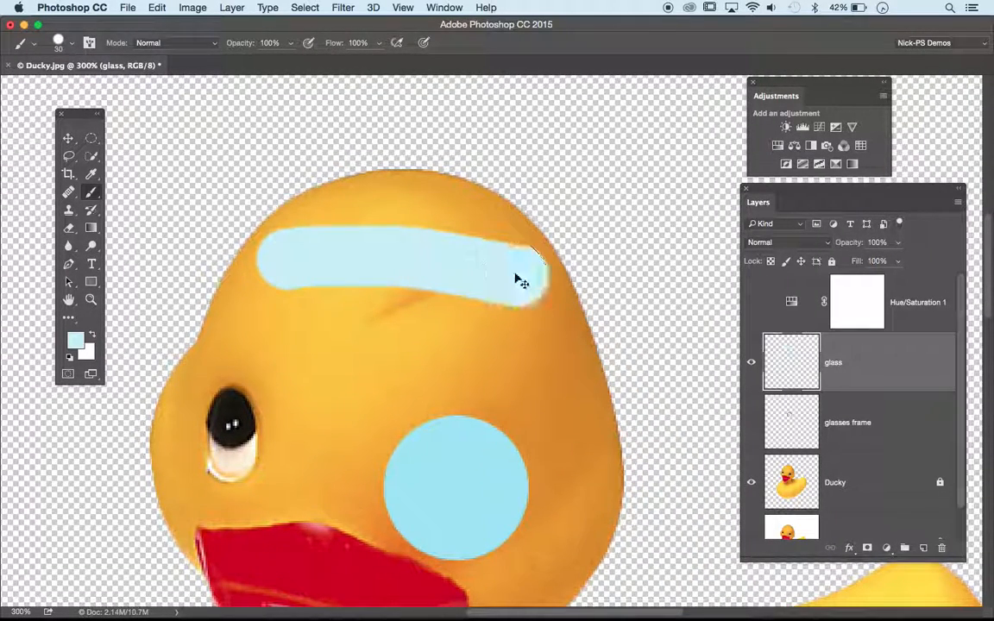
key("super+z")
left_click(274, 273)
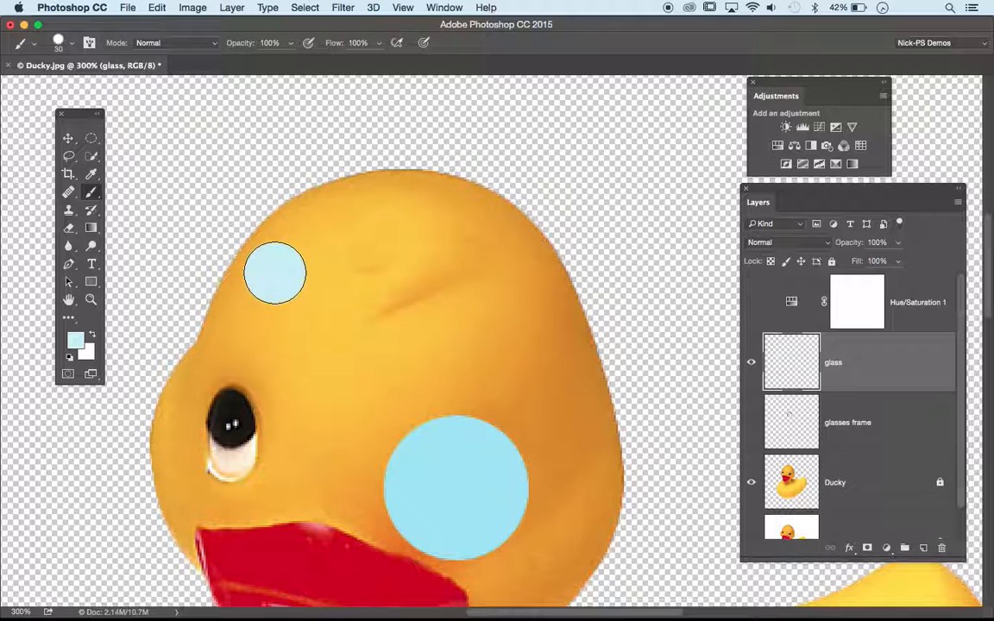
left_click(529, 275, "shift")
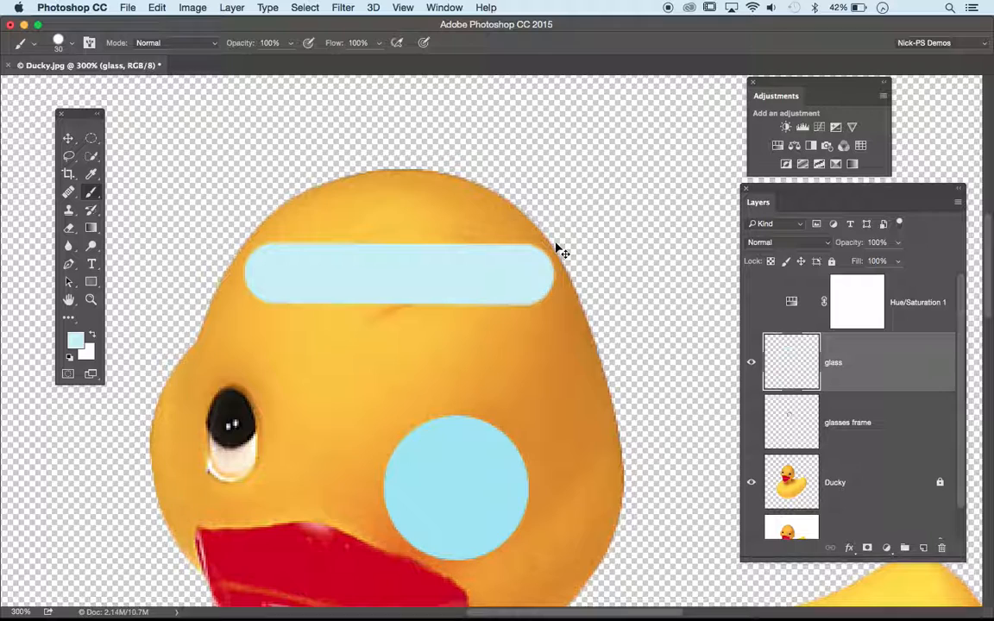
key("super+alt+z")
key("super+alt+z")
Step: Try straight diagonal and vertical brush strokes between two points on the duck's head, undoing each one
left_click(295, 345)
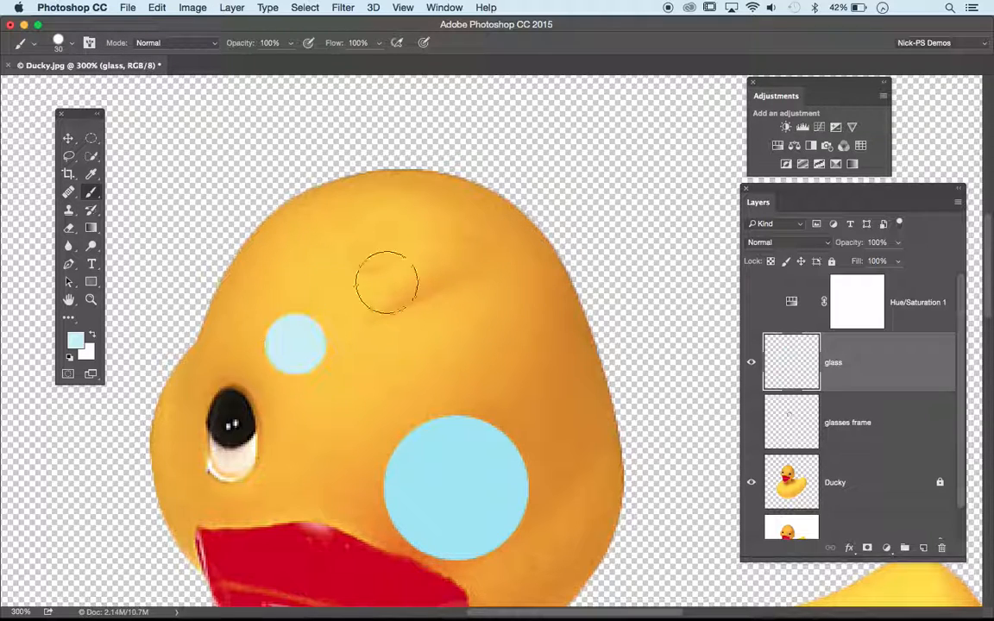
left_click(444, 229, "shift")
key("super+alt+z")
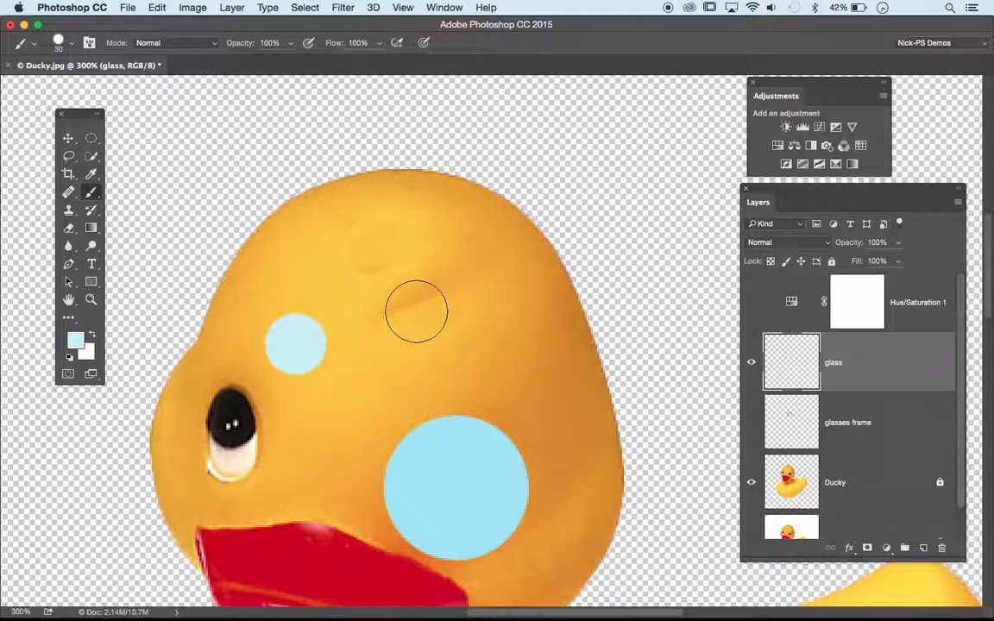
key("super+alt+z")
left_click(371, 361)
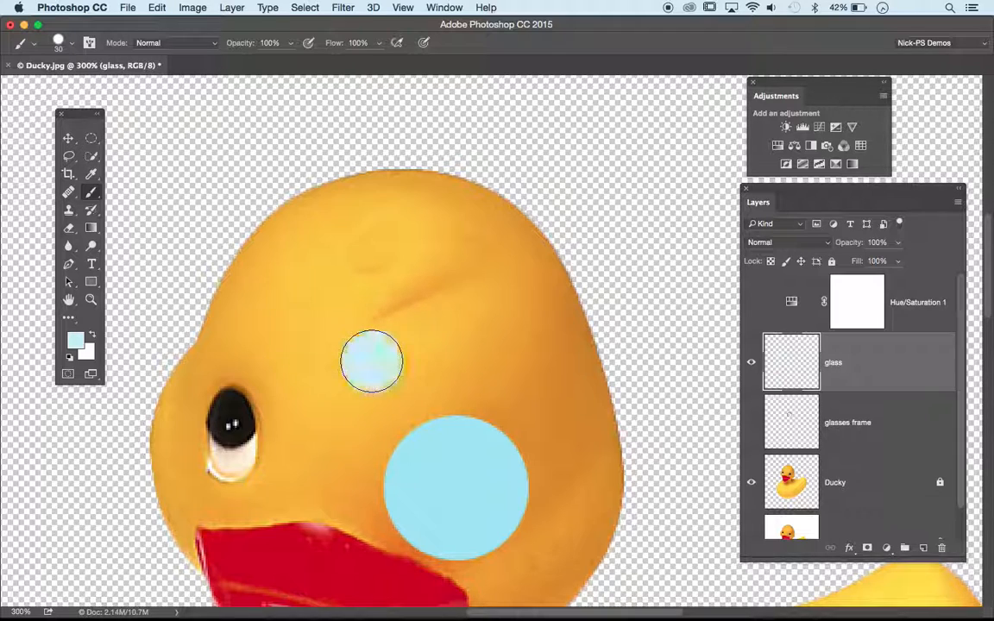
left_click(379, 190, "shift")
key("super+alt+z")
key("super+alt+z")
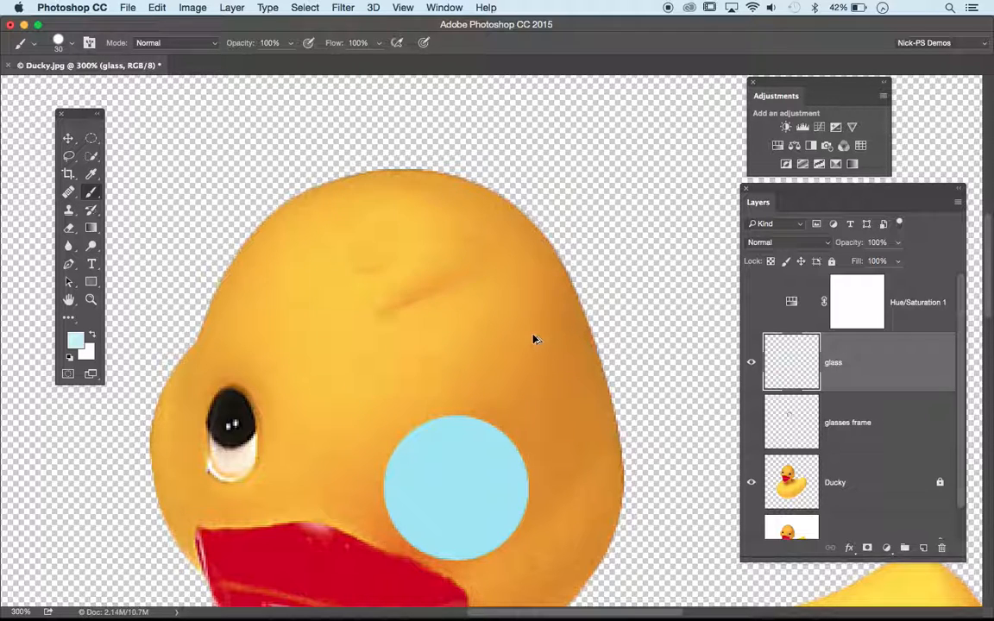
Step: Lock the glass layer's transparent pixels again and brush a straight diagonal highlight across the blue circle
mouse_move(533, 337)
left_mouse_down()
mouse_move(552, 147)
mouse_move(564, 133)
left_mouse_up()
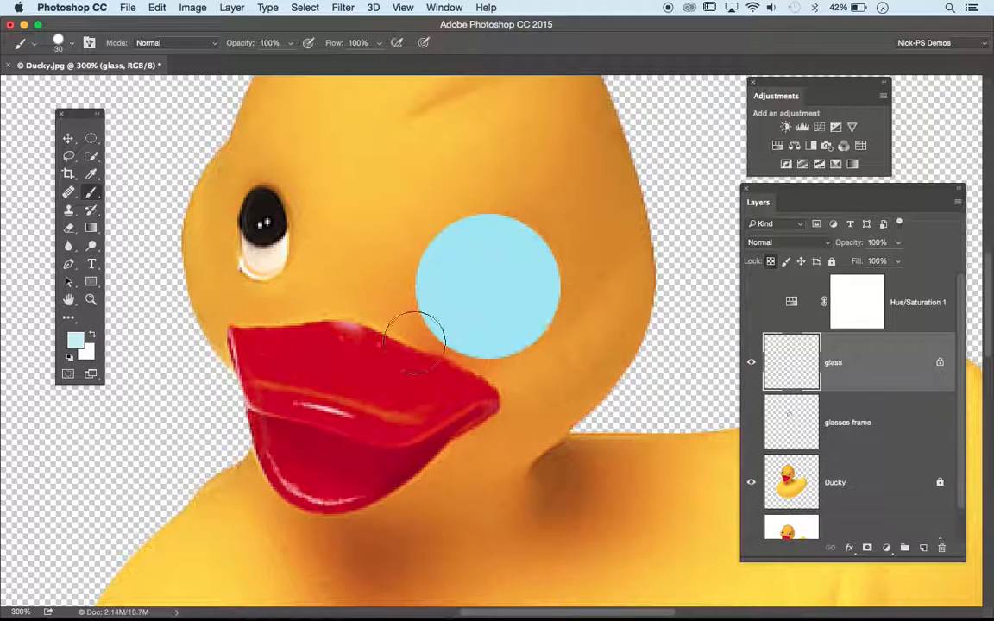
left_click(771, 263)
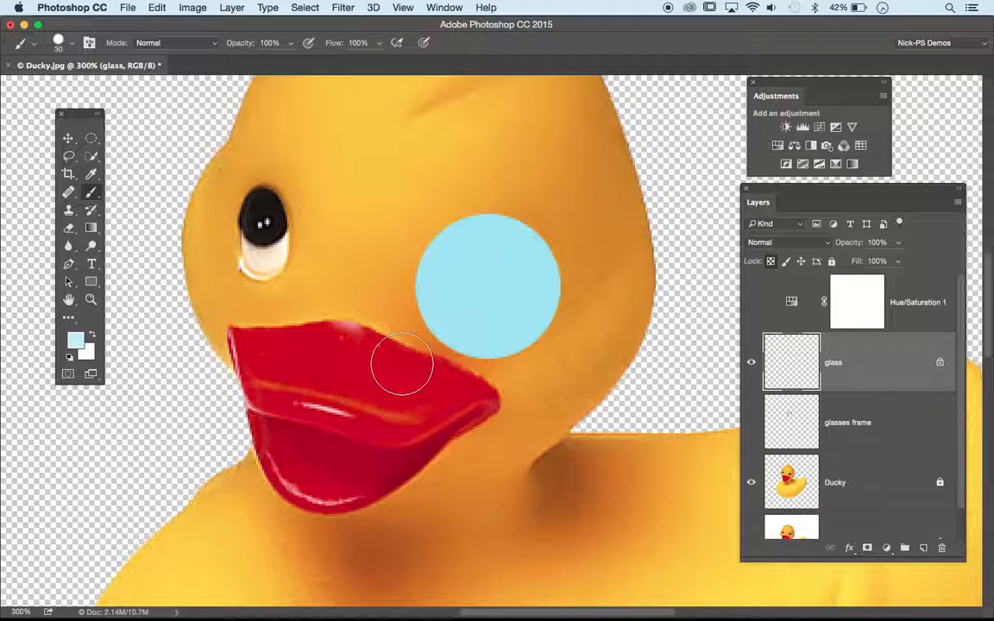
left_click(572, 215, "shift")
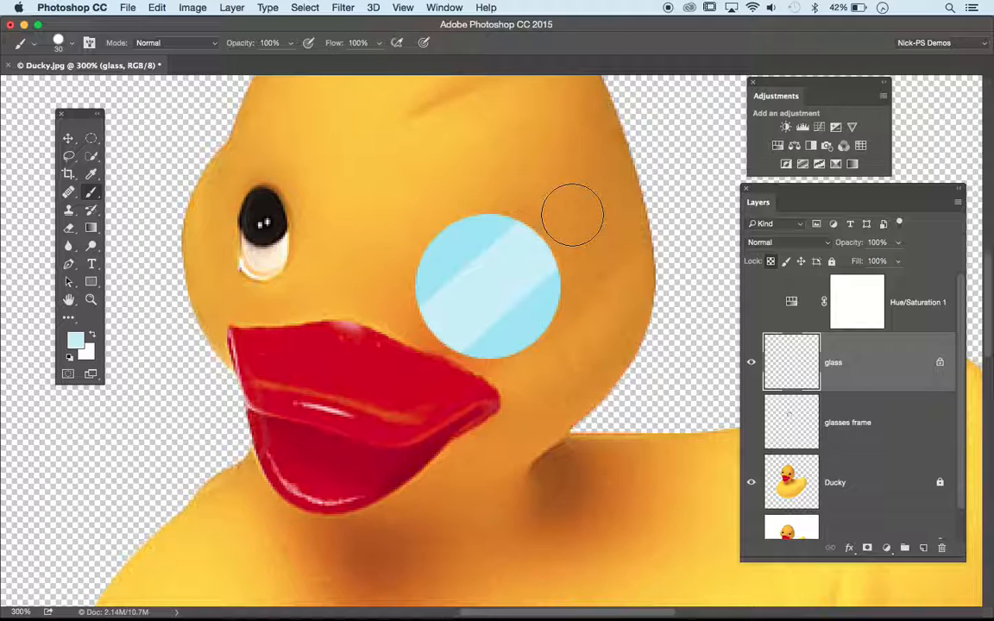
Step: Unlock the glass layer's transparent pixels, then toggle layer visibility until both the glasses frame and glass layers are shown
left_click(68, 138)
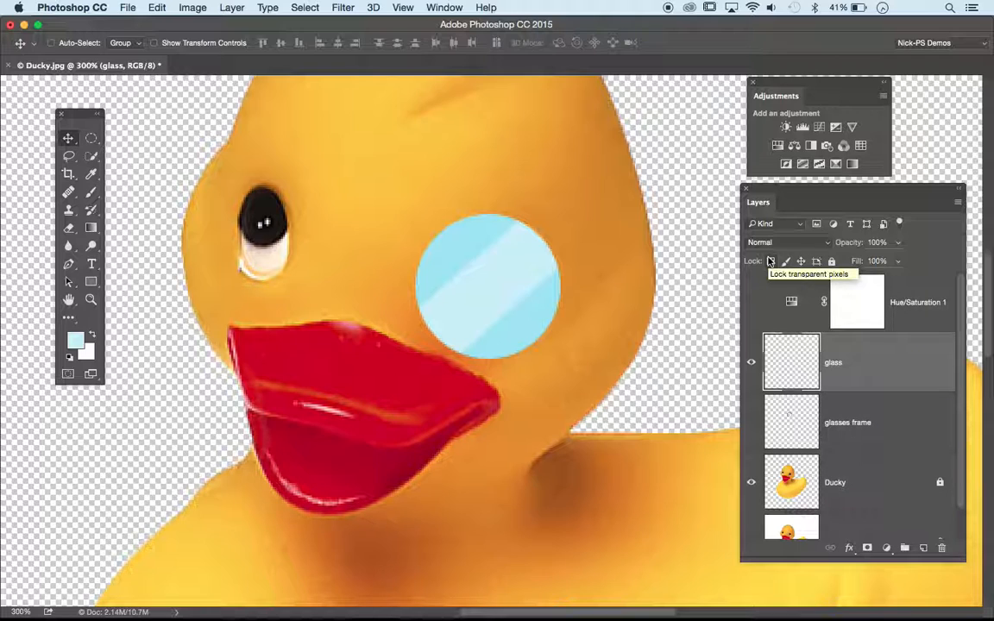
left_click(751, 363)
left_click(752, 364)
left_click(752, 363)
left_click(752, 423)
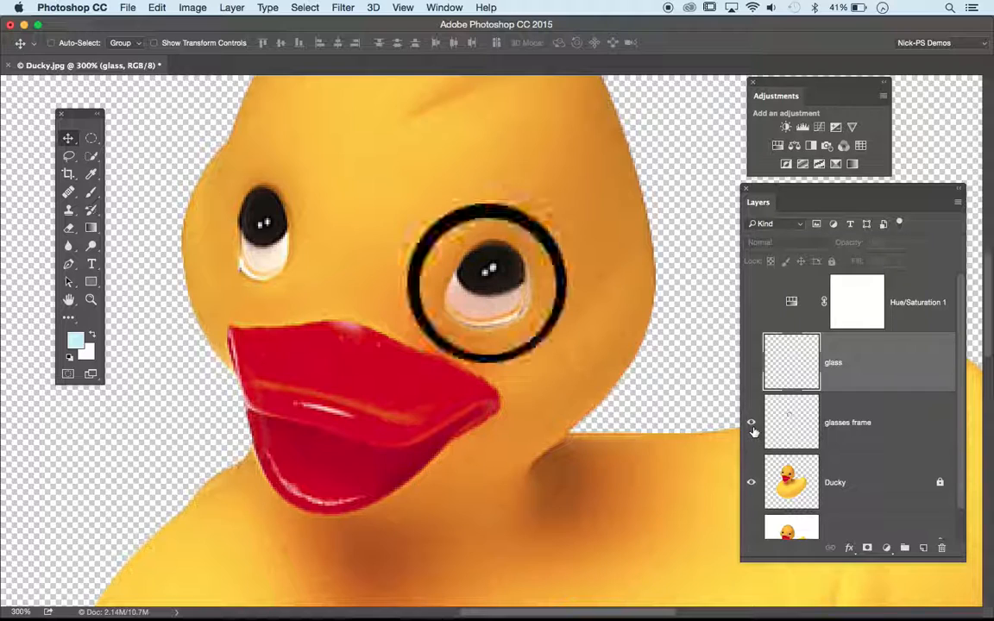
left_click(751, 423)
left_click(752, 423)
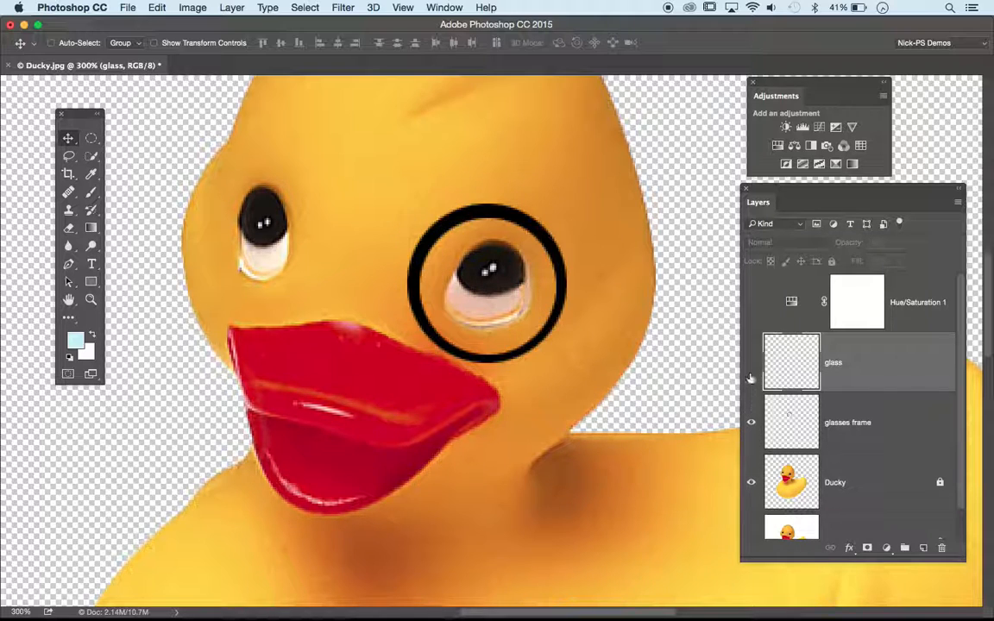
left_click(752, 363)
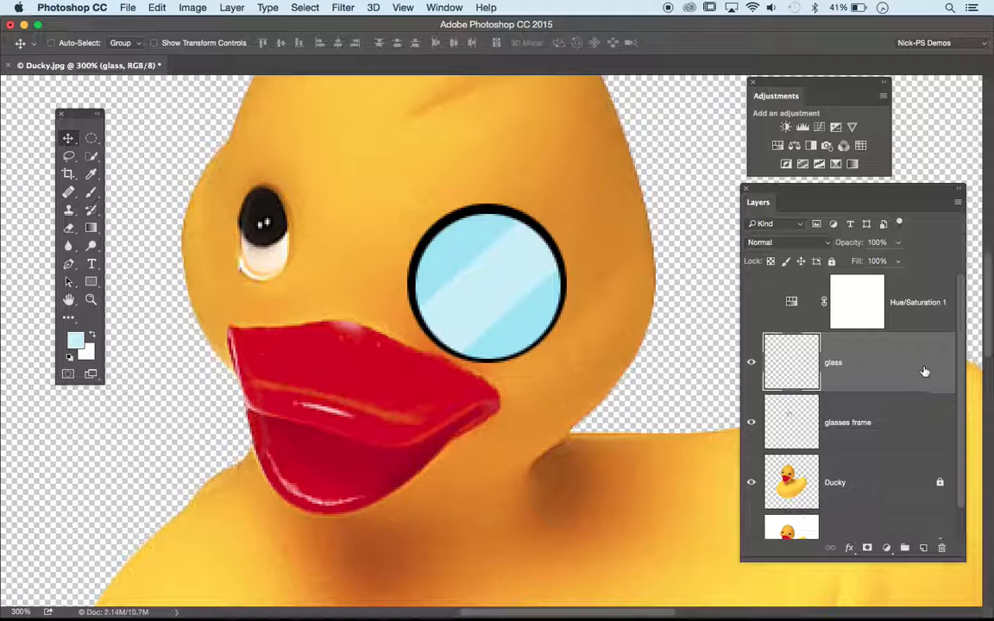
Step: Move the glass layer below the glasses frame layer in the layer stack
left_click_drag(924, 372, 922, 436)
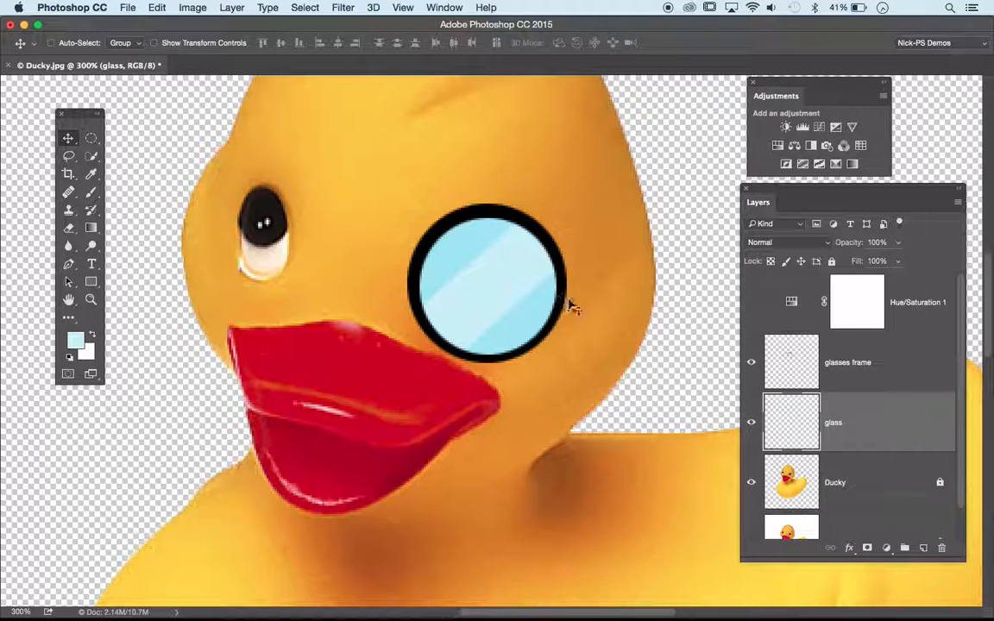
key("super+1")
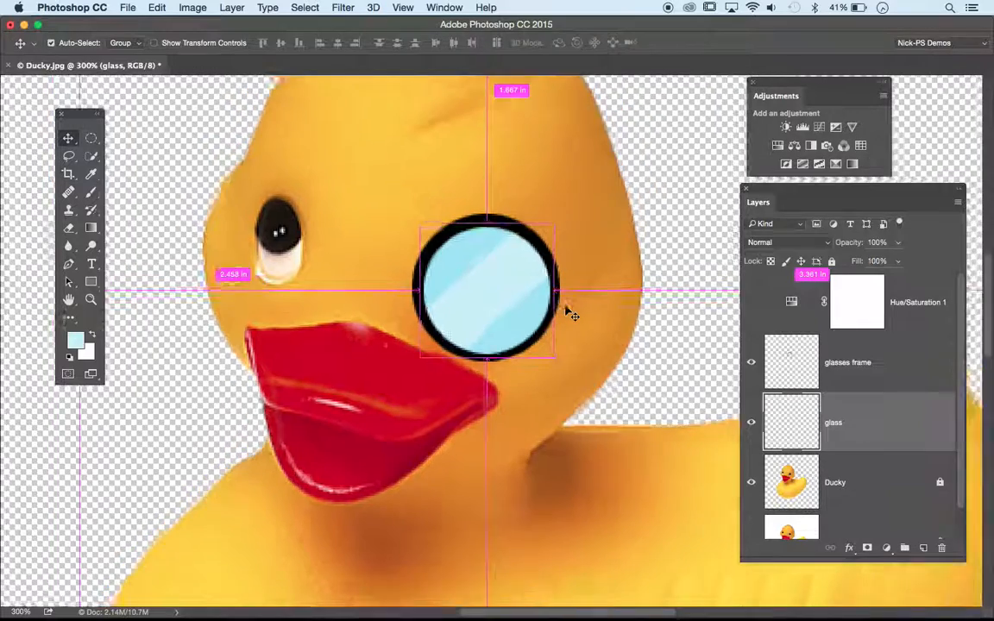
key("super+equal")
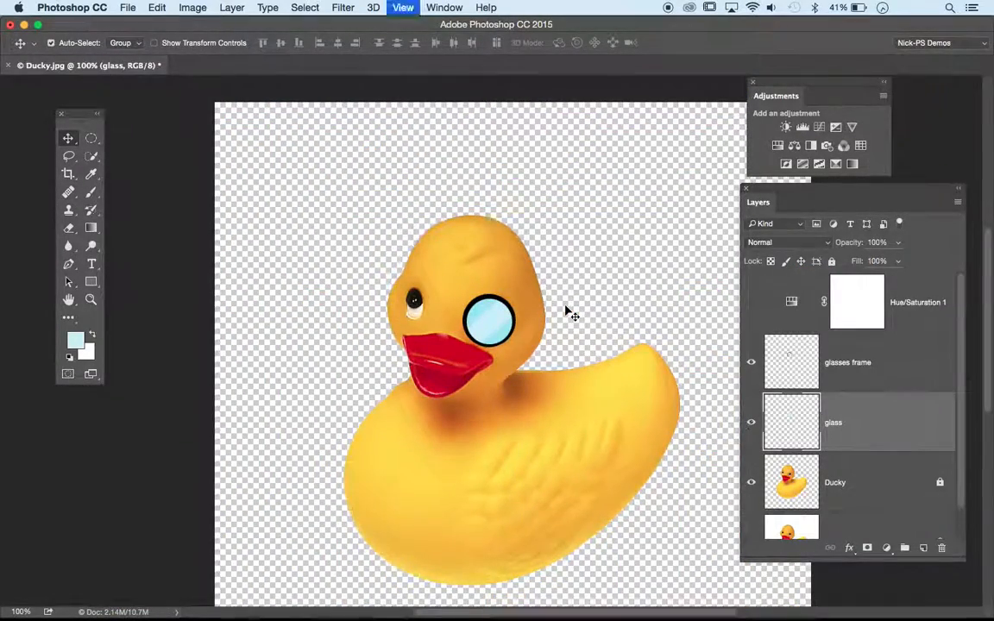
key("super+0")
key("super+1")
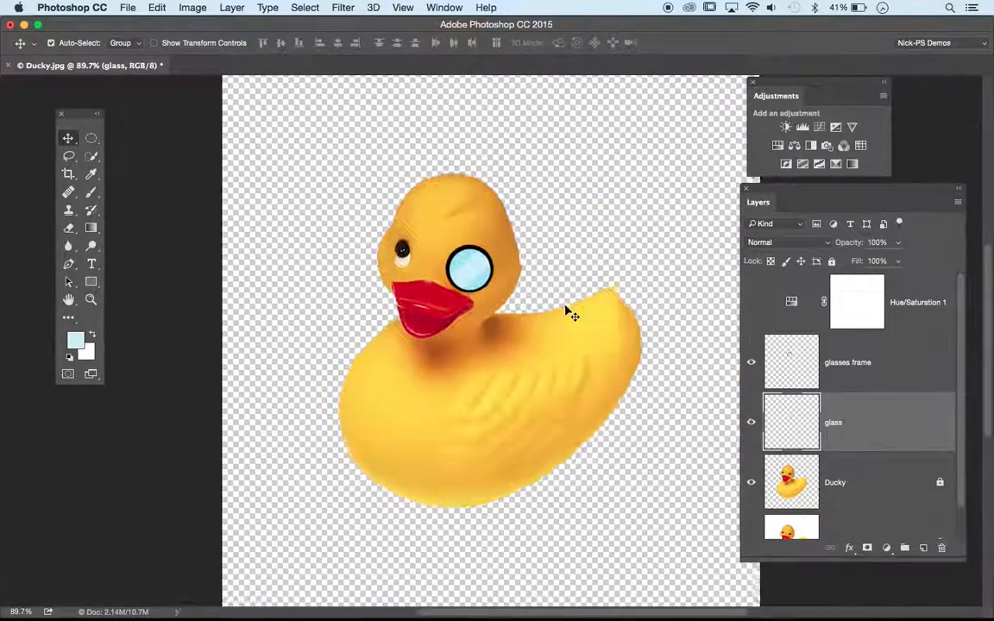
Step: Lower the glass layer's opacity to 40% so the eye shows through the lens
key("super+equal")
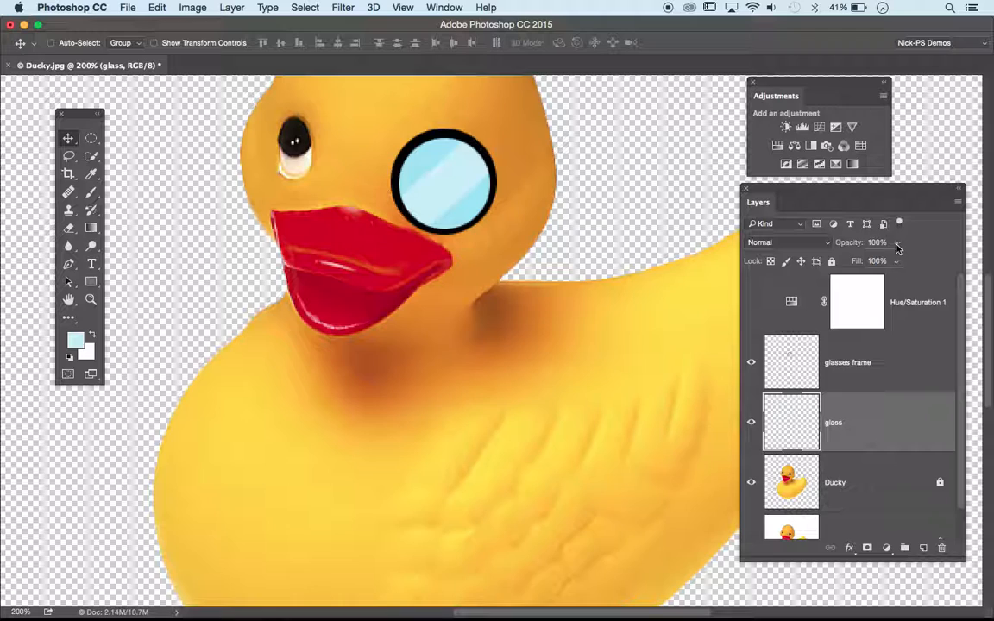
left_click_drag(898, 243, 875, 262)
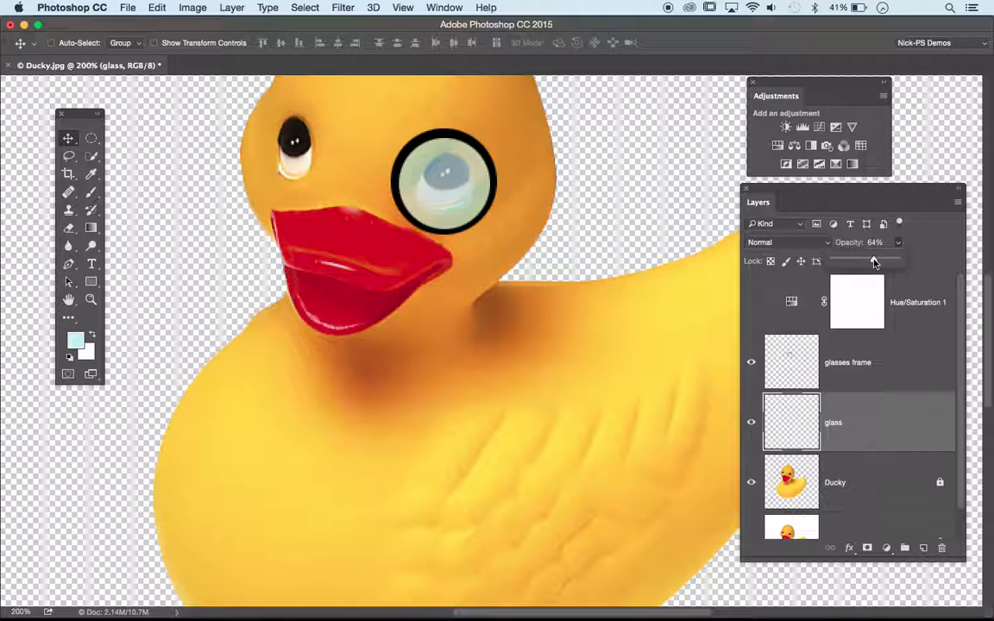
left_click(935, 250)
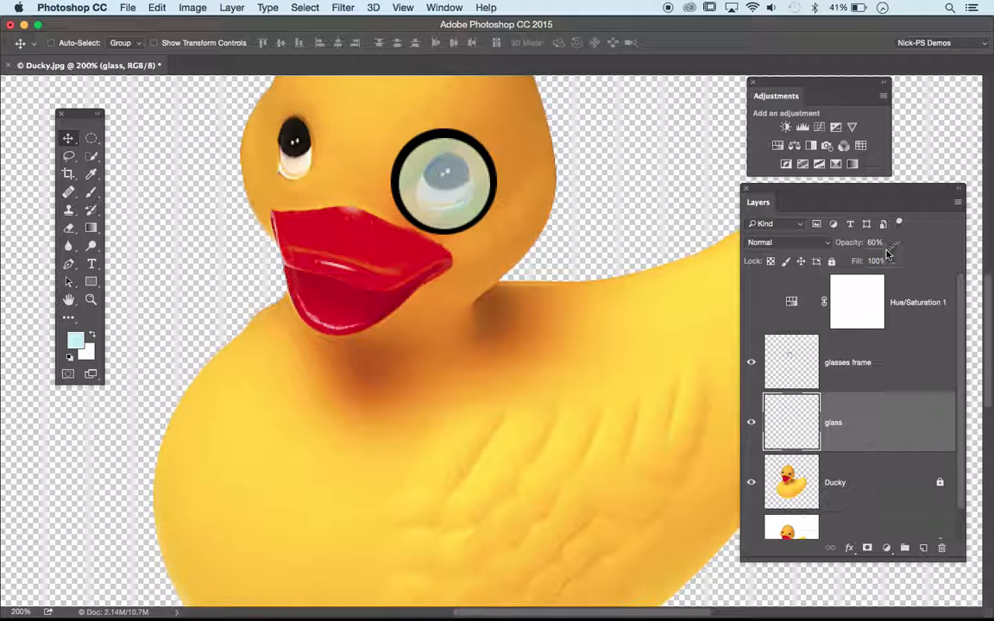
left_click_drag(897, 242, 883, 263)
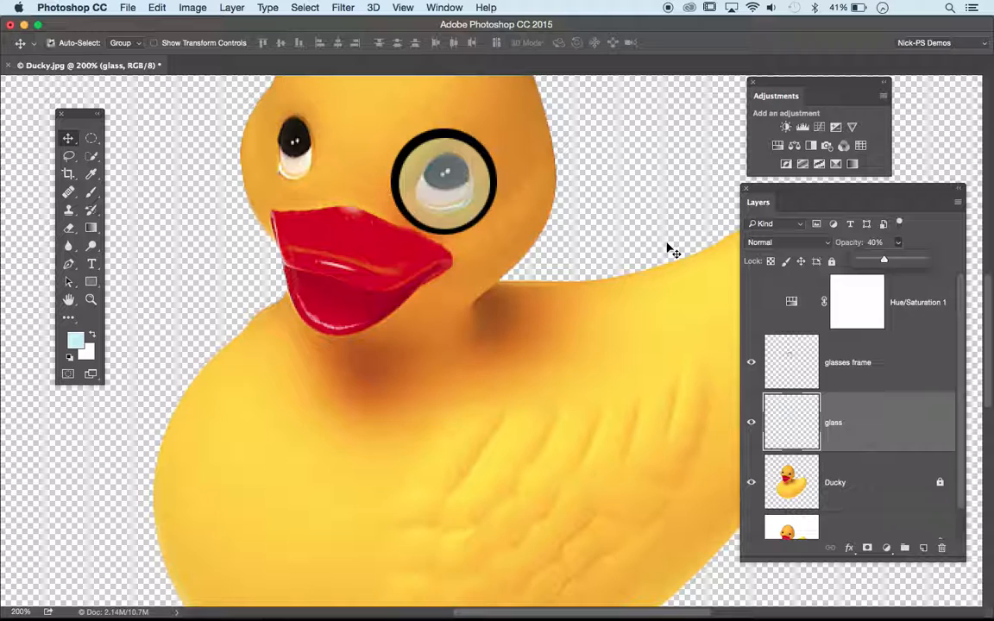
key("super+minus")
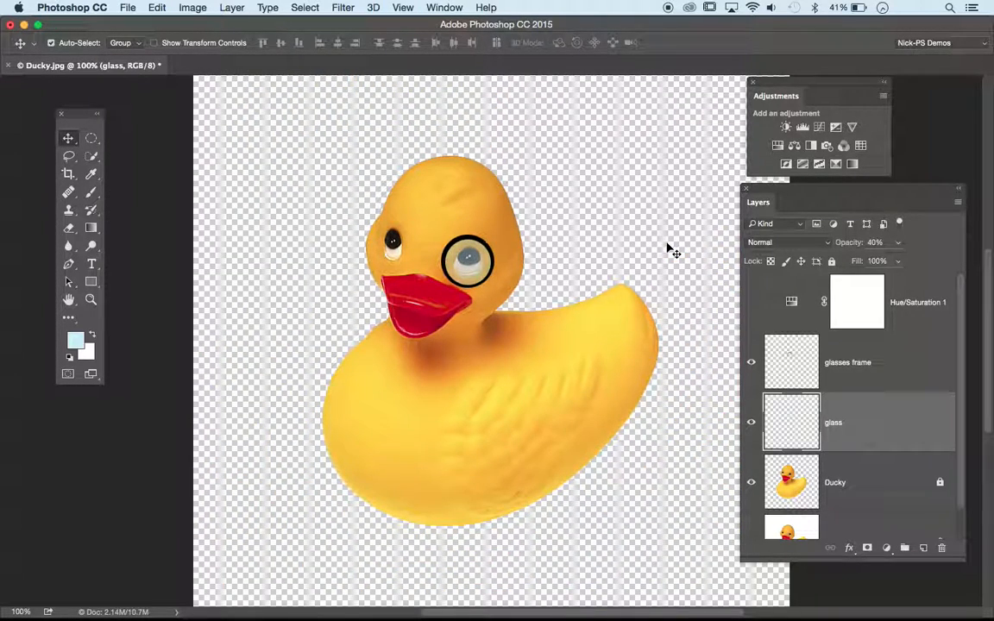
Step: Toggle the glass layer's visibility, then alternate between the glasses frame and glass layers and keep the glass at 40% opacity
left_click(751, 422)
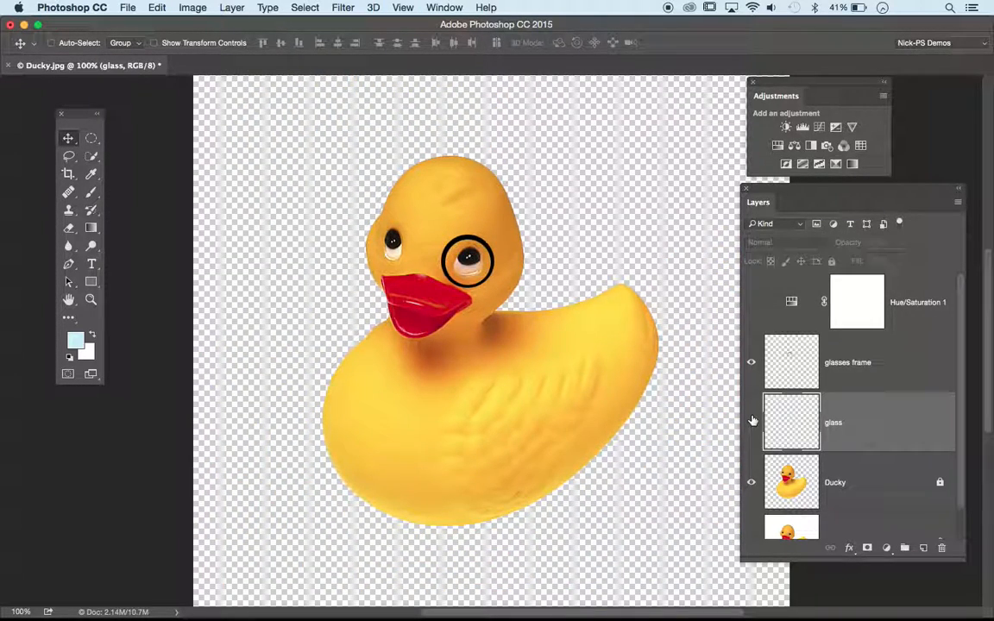
left_click(751, 422)
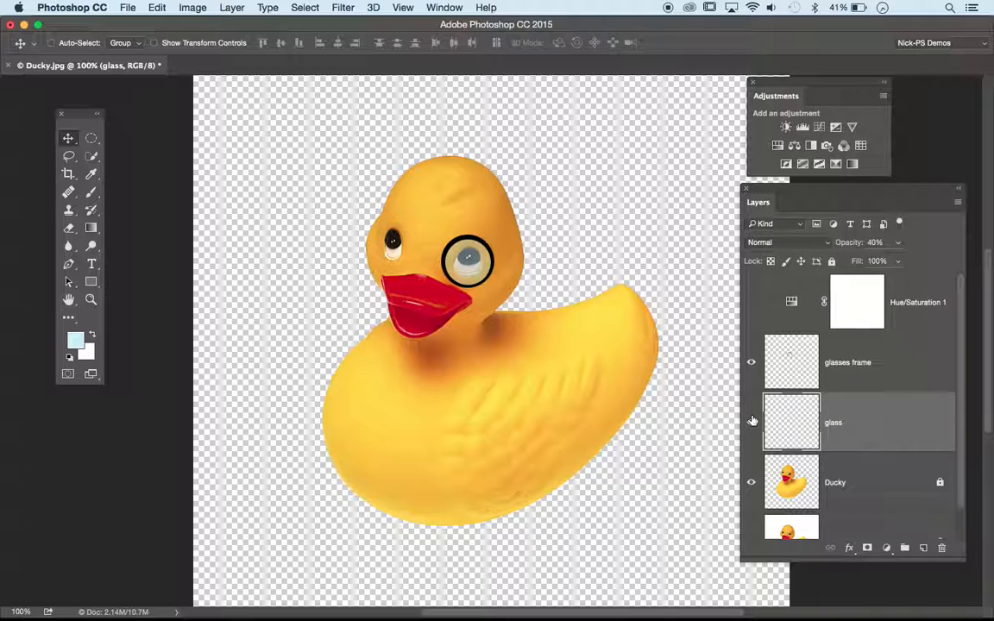
left_click(880, 374)
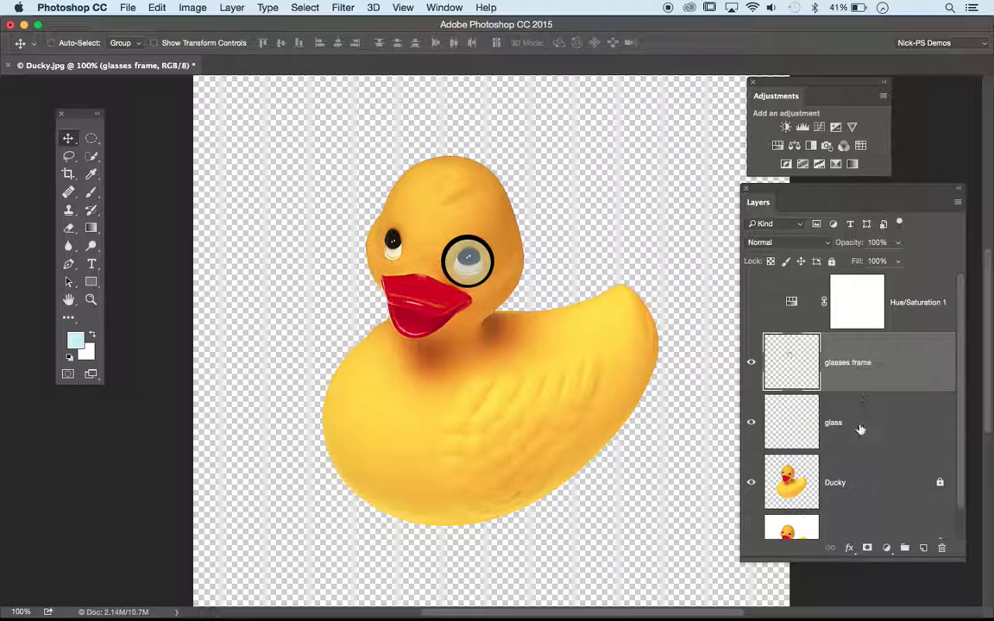
left_click(858, 436)
left_click(870, 369)
left_click(863, 416)
left_click(867, 376)
left_click(865, 419)
left_click(882, 372)
left_click(880, 438)
key("4")
Step: Hide and reshow the glasses frame and glass layers in turn to see what each contributes
left_click(751, 362)
left_click(750, 363)
left_click(751, 422)
left_click(750, 422)
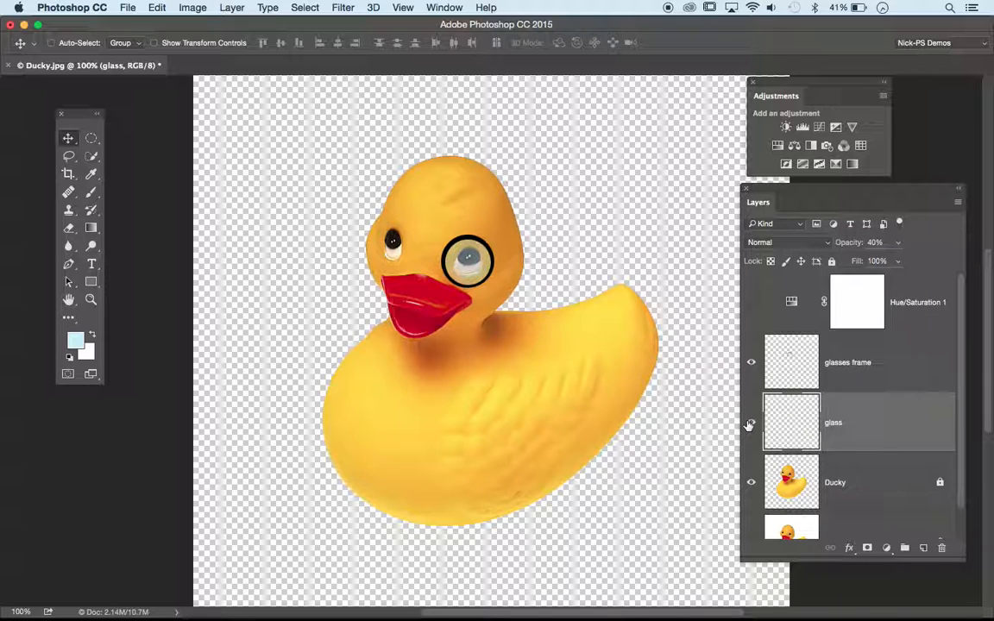
left_click(751, 363)
left_click(751, 363)
Step: Link the glasses frame and glass layers together, then select only the glass layer
left_click(902, 383)
left_click(890, 427)
left_click(887, 391, "shift")
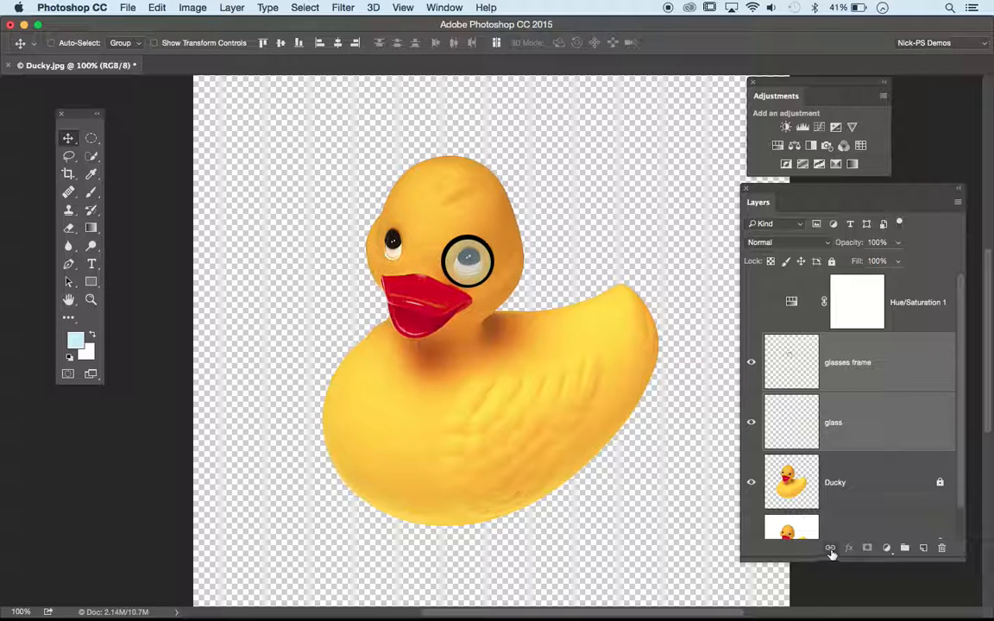
left_click(870, 422)
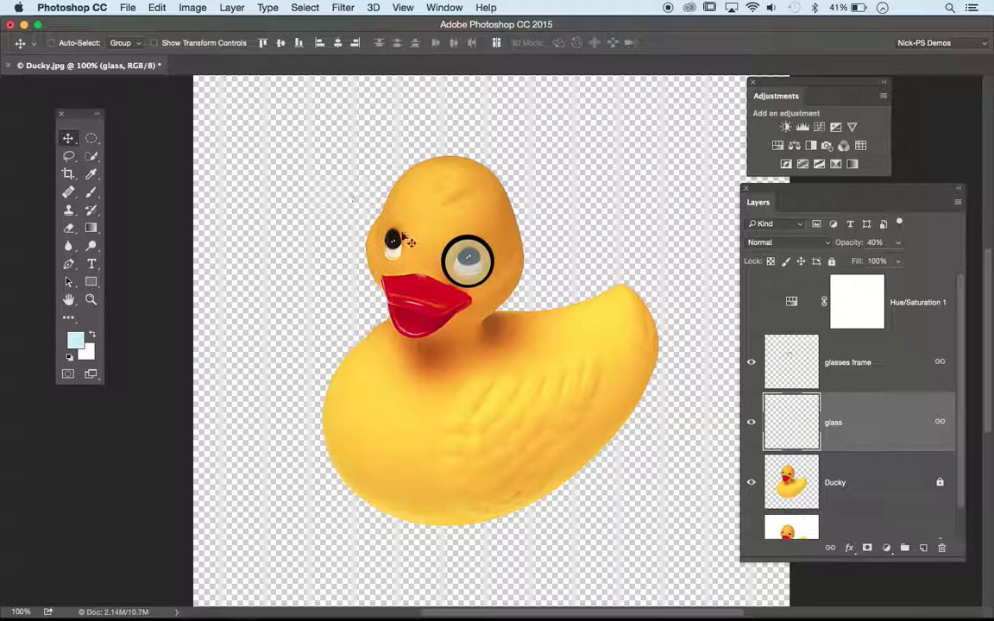
Step: Try moving the linked frame and glass off the duck's head, then undo the move
left_click_drag(422, 252, 573, 164)
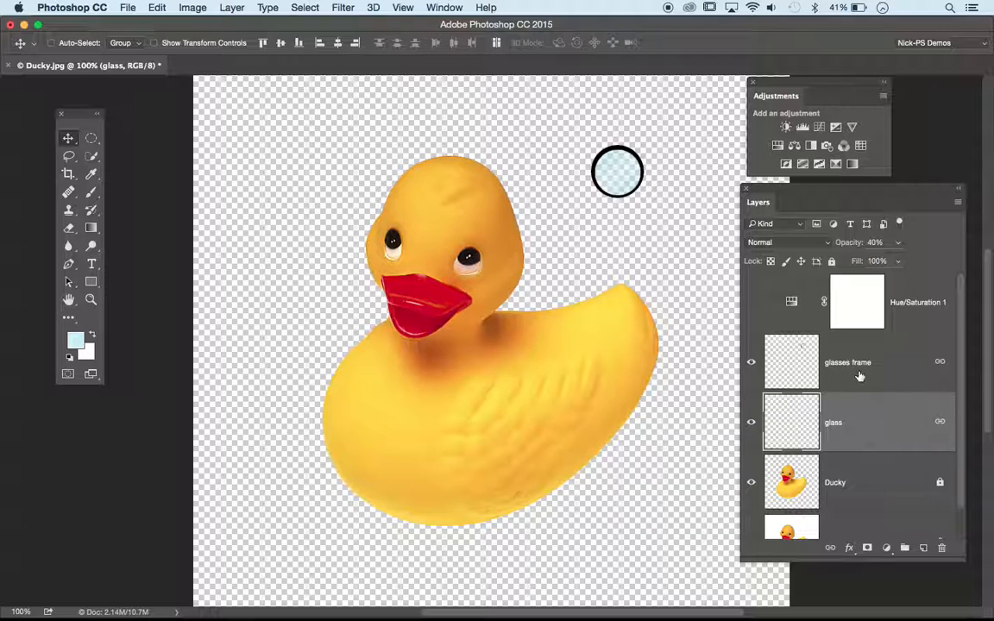
key("super+z")
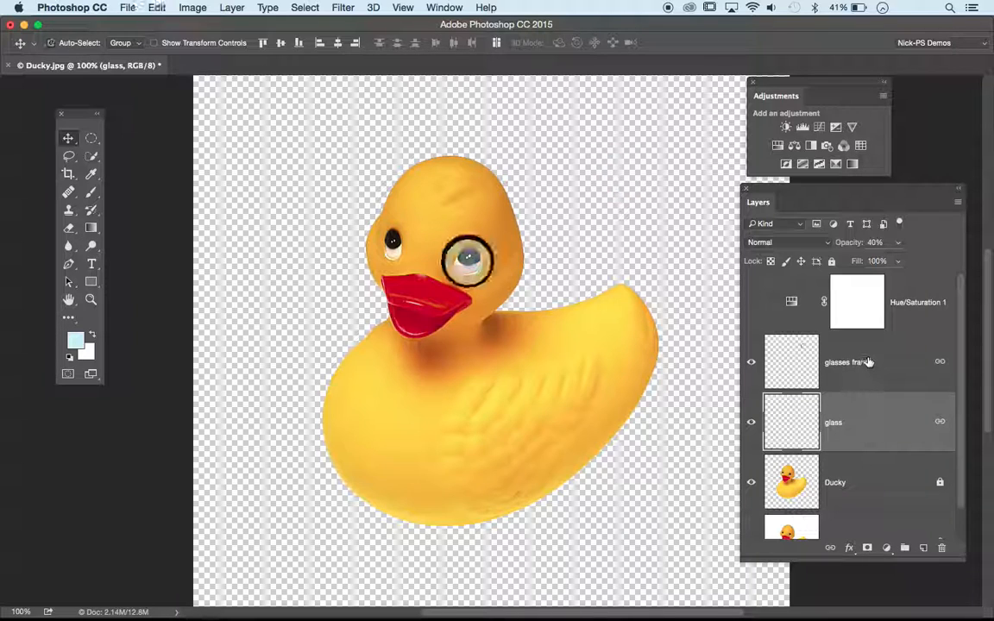
left_click(827, 382)
left_click(827, 406)
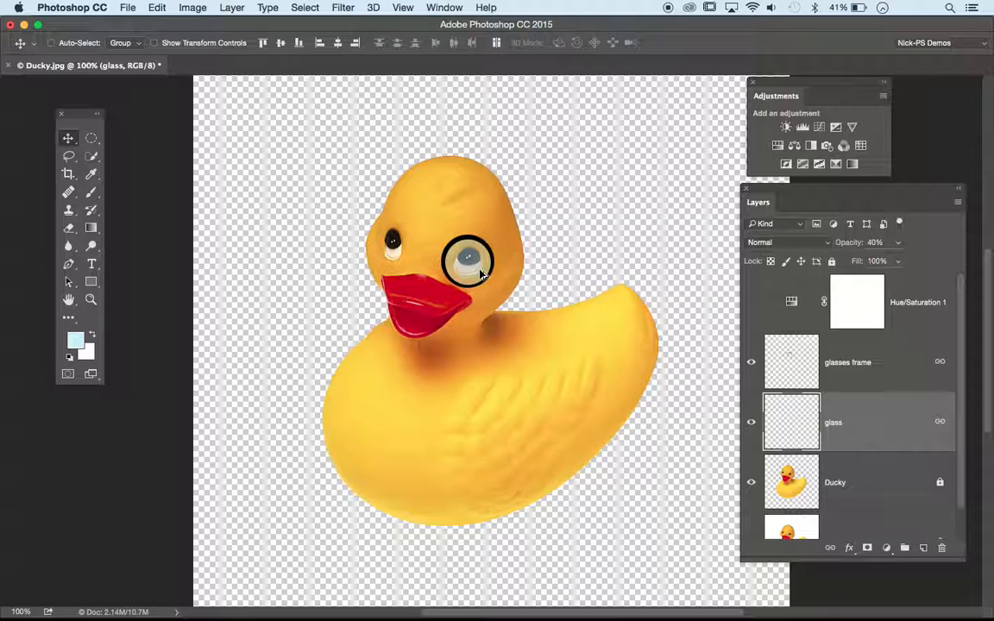
Step: Duplicate the linked frame and glass onto the duck's other eye and nudge the copy until it fits
left_click_drag(482, 273, 406, 259)
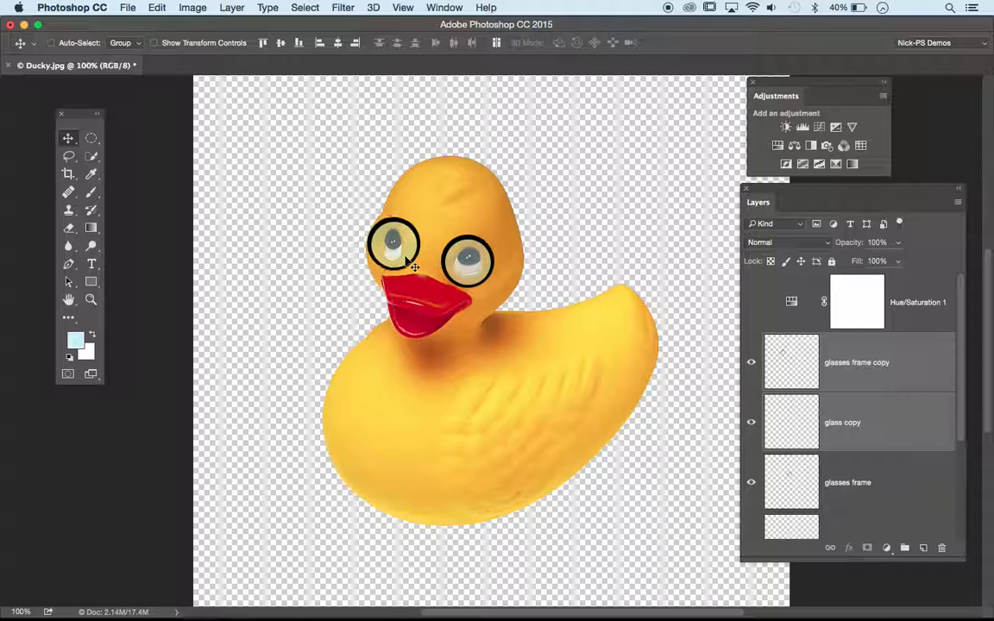
key("Up")
key("Up")
key("Up")
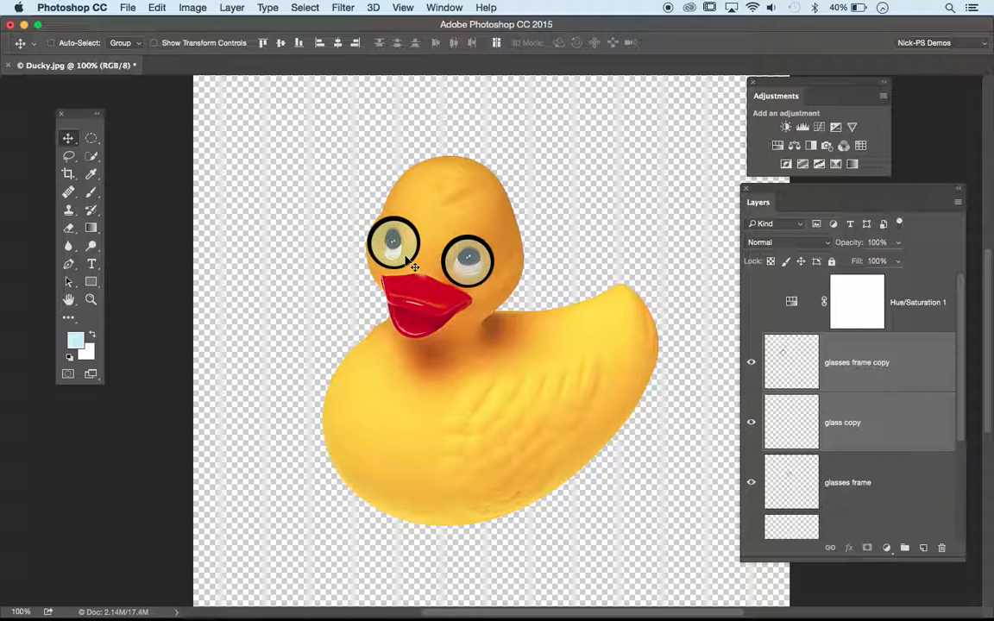
key("Right")
key("Right")
key("Left")
key("Down")
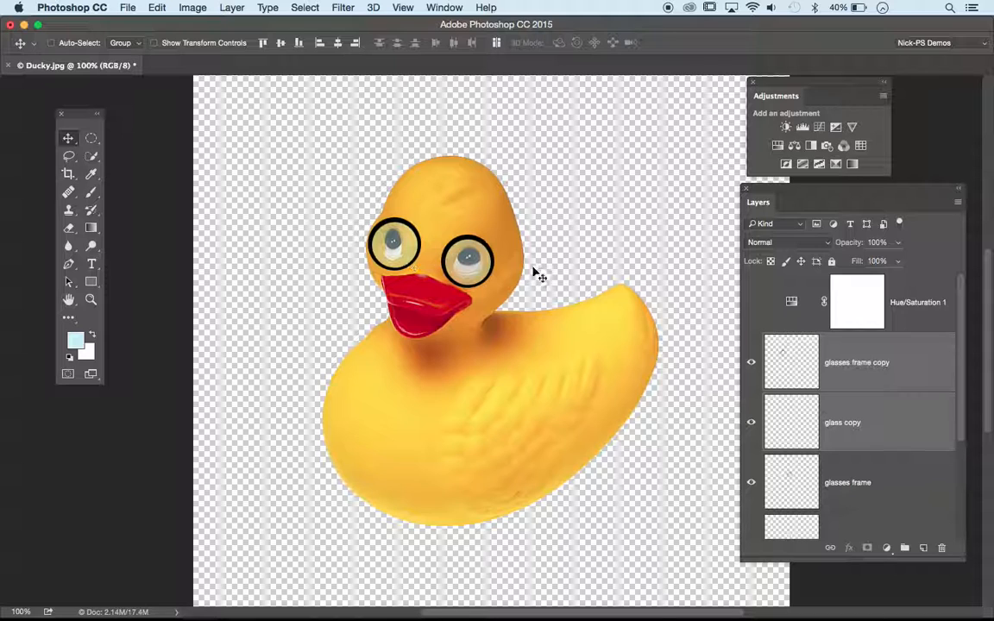
Step: Create a new layer above the glasses frame copy and shrink the brush to 9 px
key("super+plus")
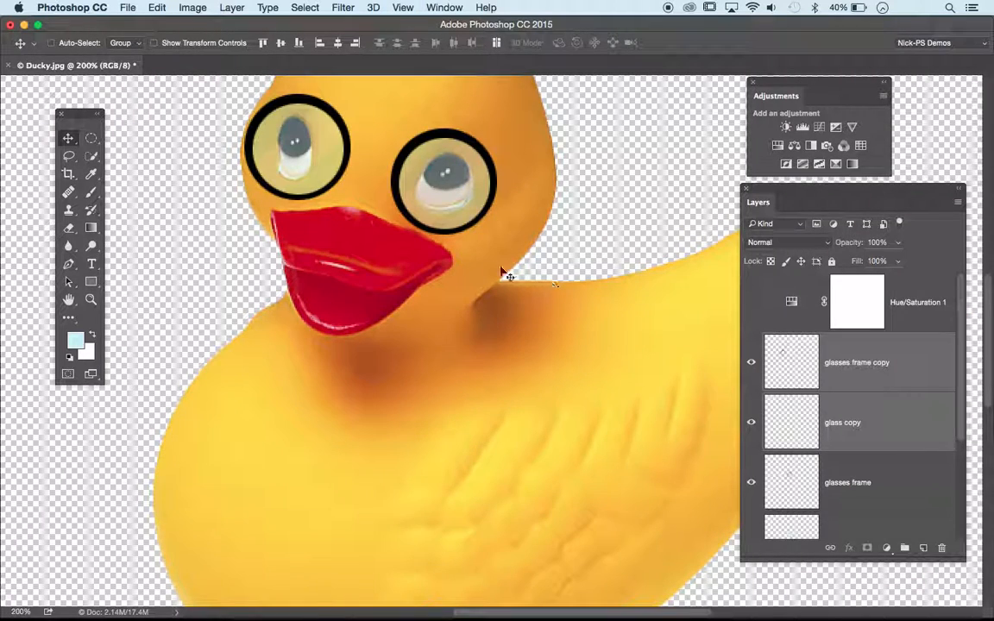
scroll(505, 271, "up", 3)
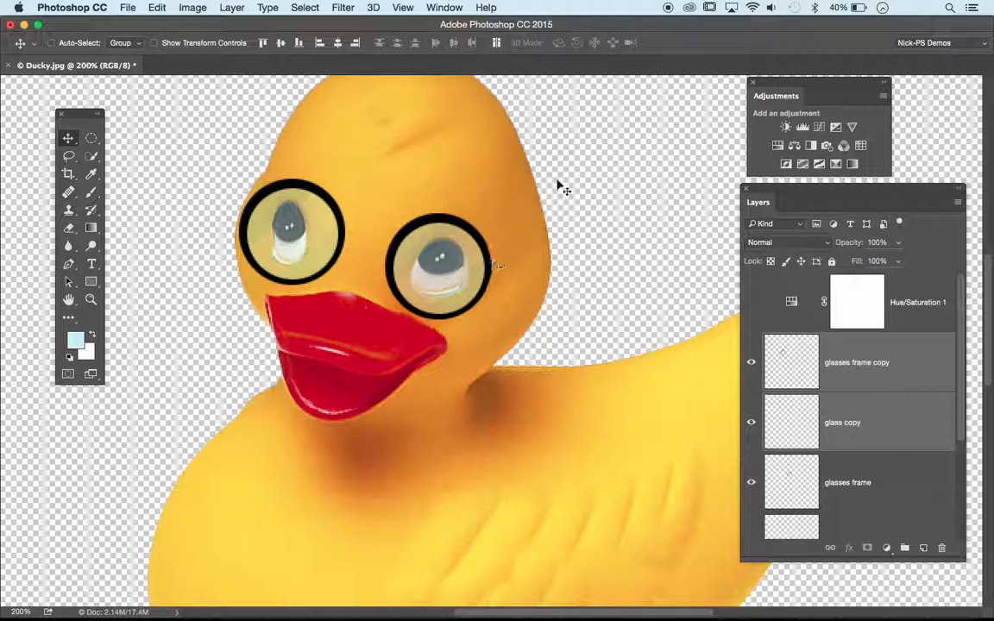
left_click(93, 193)
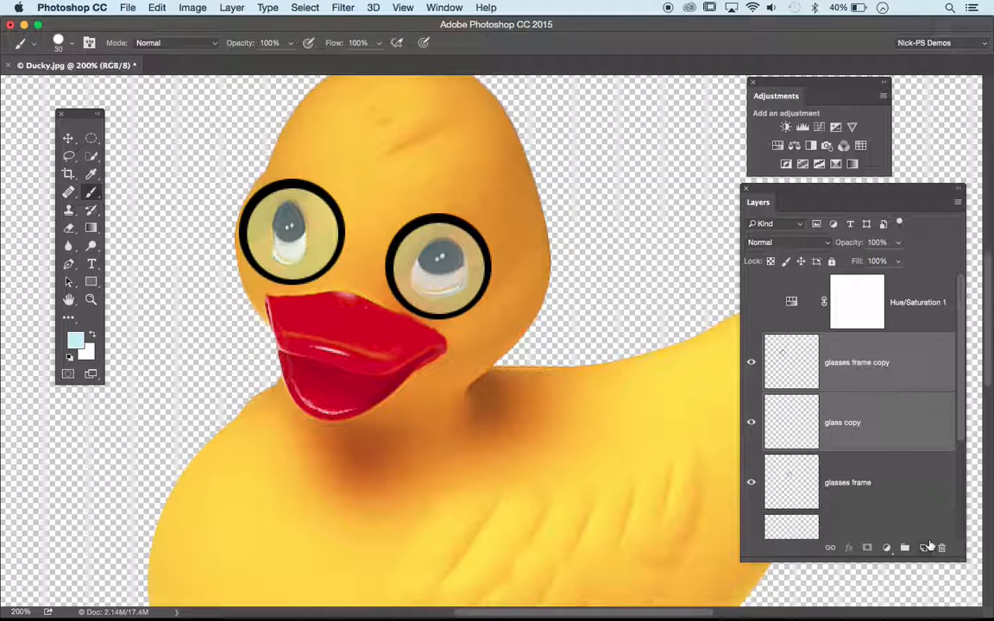
left_click(925, 547)
key("bracketleft")
key("bracketleft")
key("bracketleft")
key("bracketleft")
key("bracketleft")
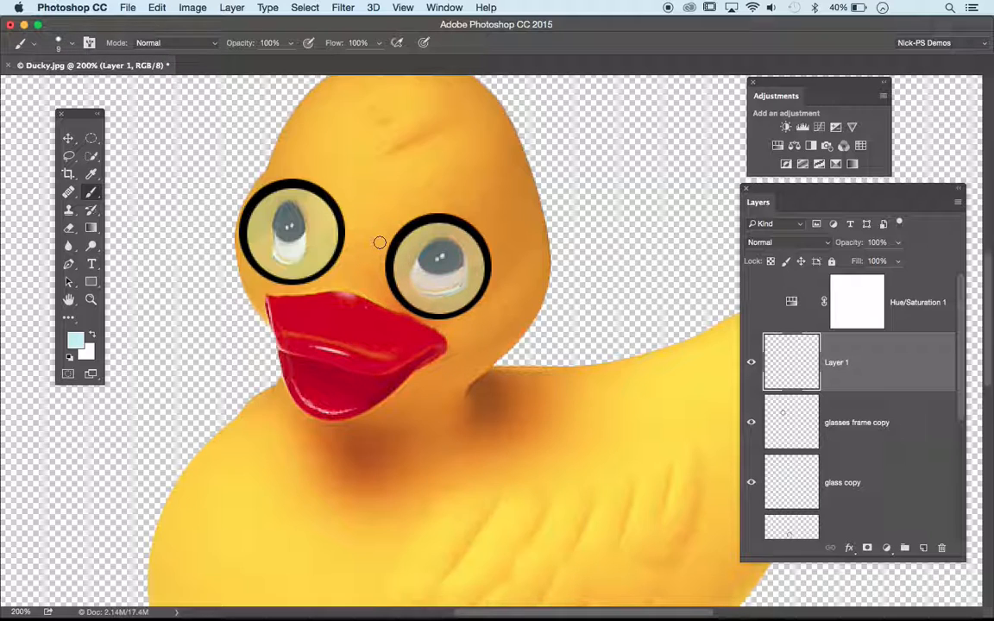
Step: Sample the black of the glasses frame as the foreground colour and return to the Brush tool
key("i")
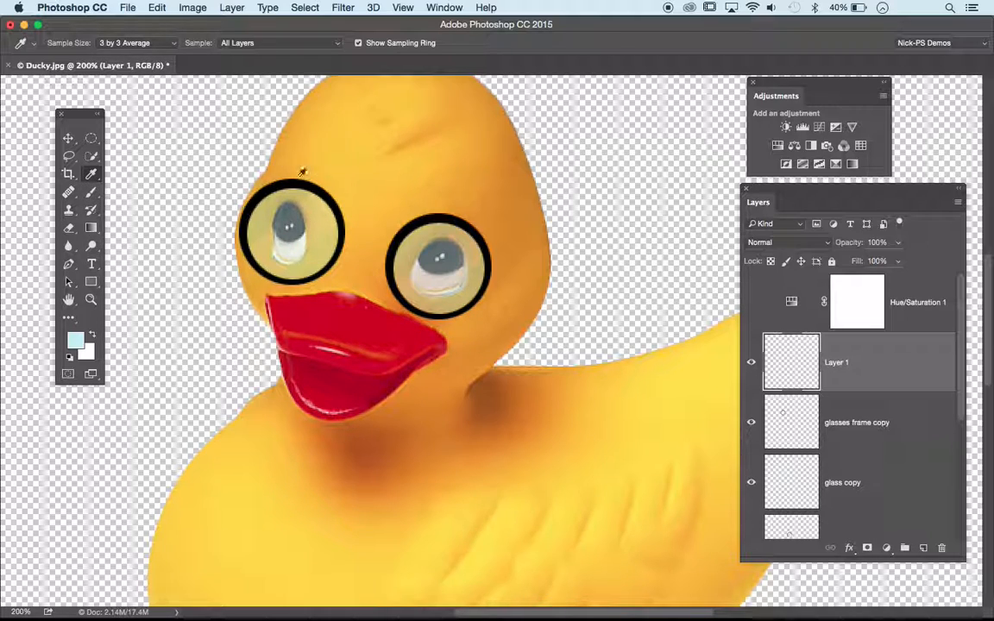
left_click(283, 179, "alt")
left_click(93, 335)
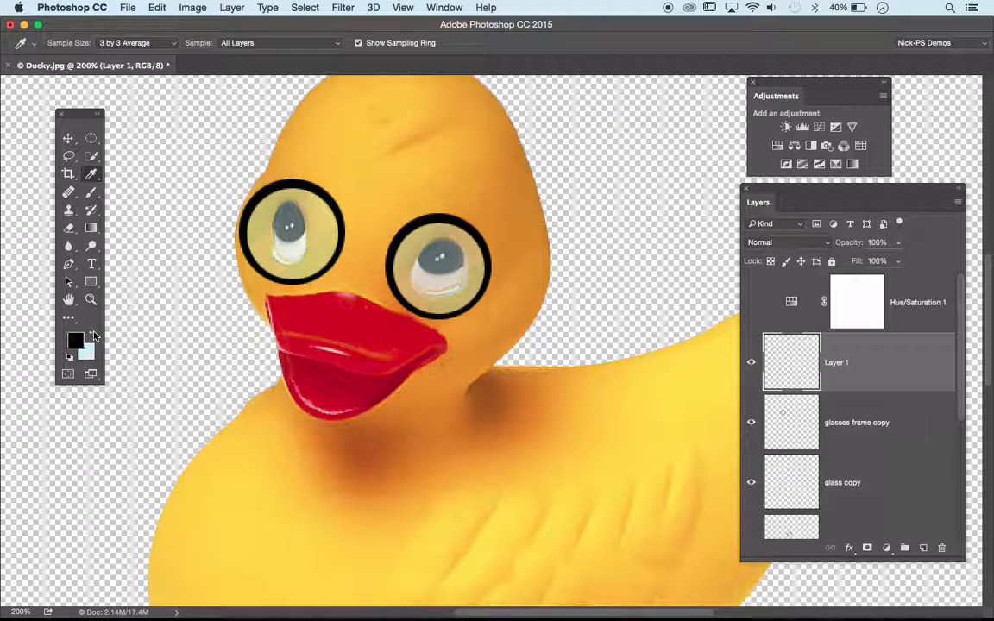
left_click(292, 178, "alt")
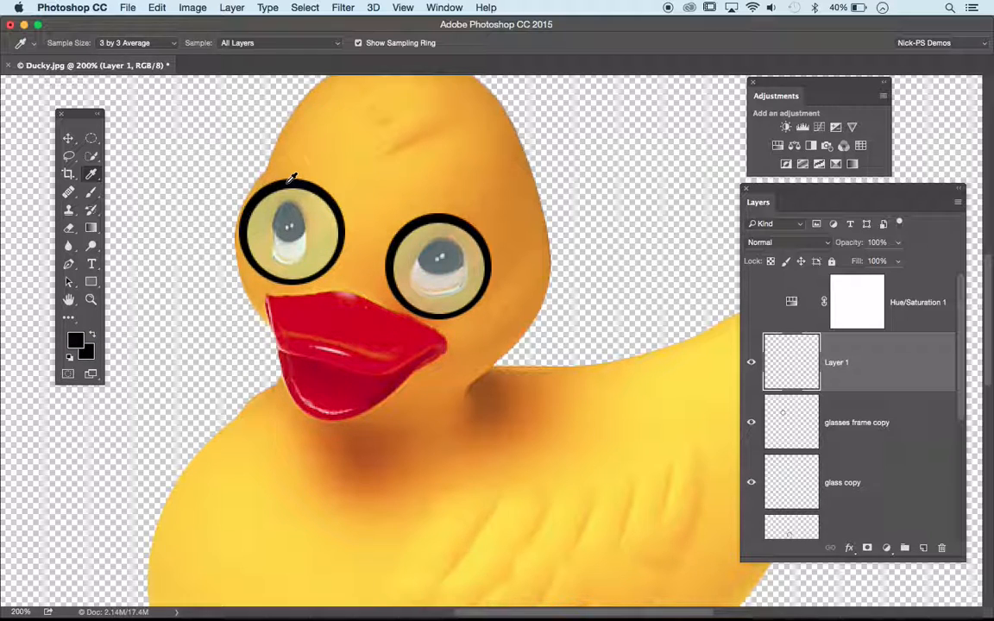
left_click(291, 176)
left_click_drag(272, 183, 273, 183)
key("x")
left_click(89, 191)
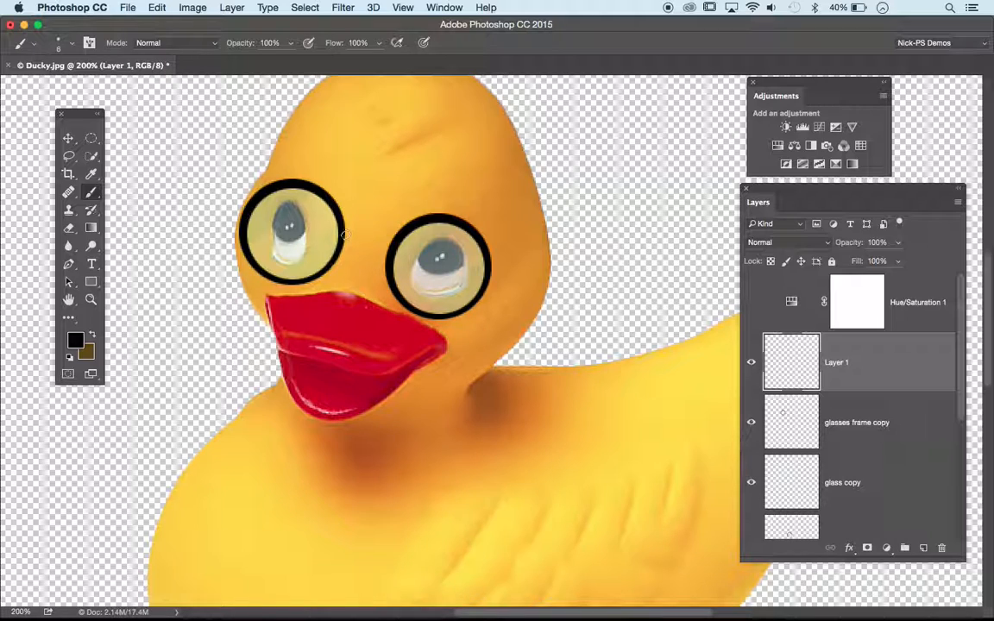
Step: Paint a straight black bridge between the two lens frames with an 8 px brush, undoing and repainting it once
left_click(342, 239)
left_click(390, 253, "shift")
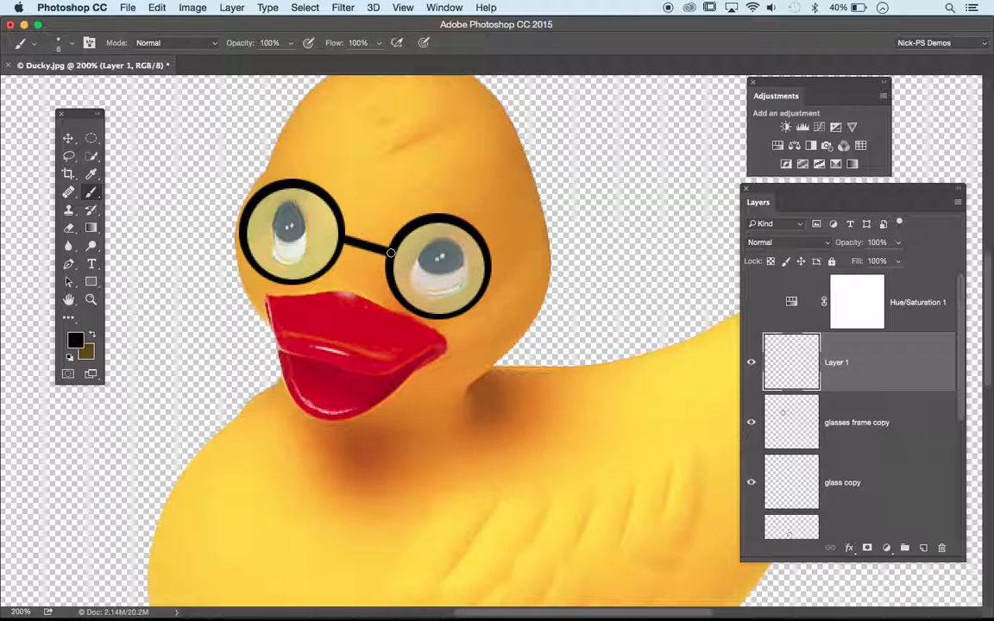
key("super+alt+z")
key("super+alt+z")
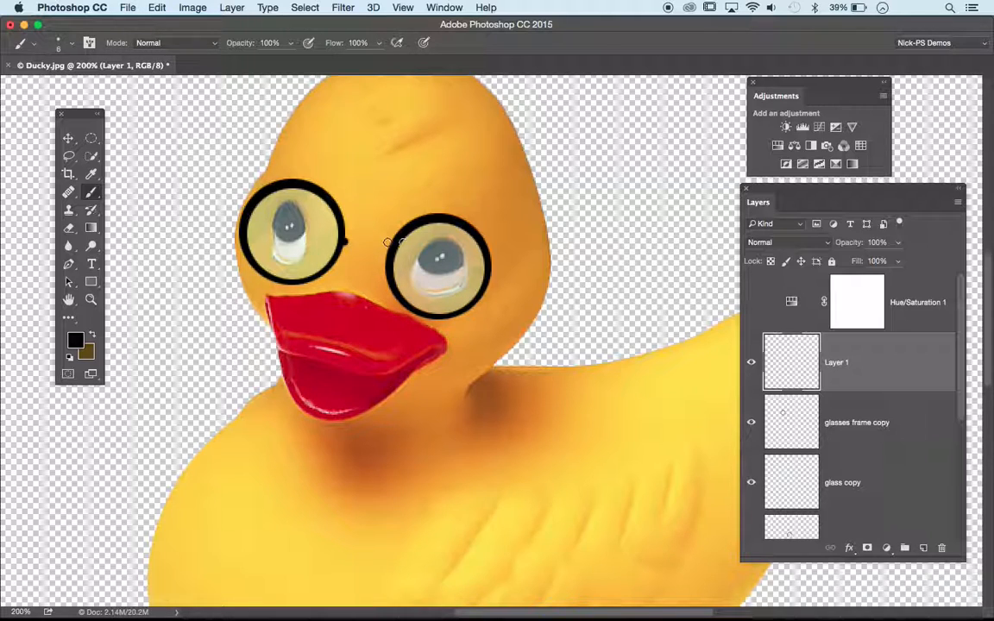
left_click(390, 252, "shift")
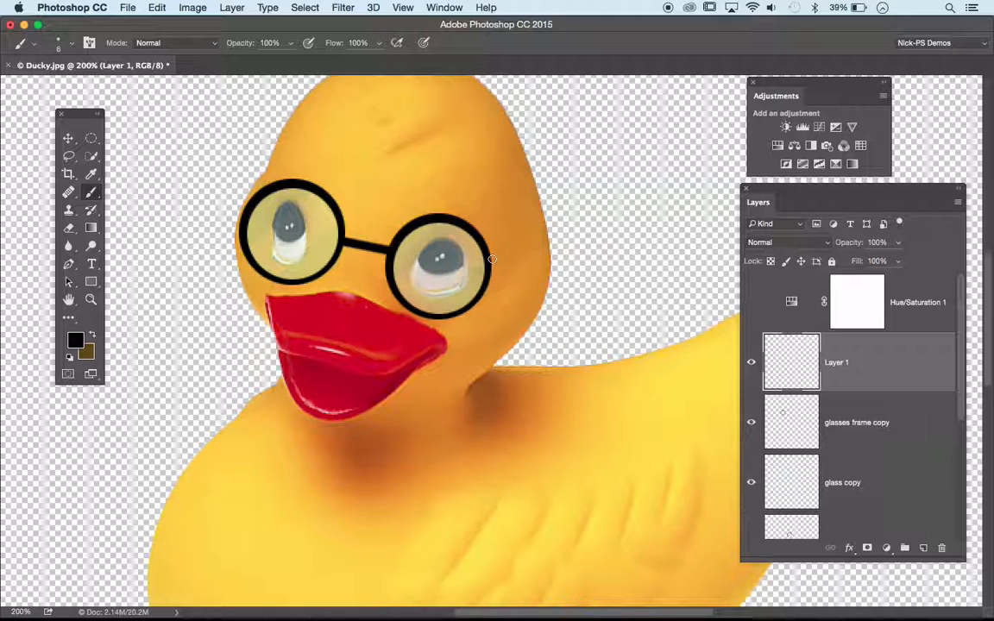
Step: Undo a thick attempt at the temple arm and repaint it with a 4 px brush from the frame to the head's edge, ending in a hook
mouse_move(491, 258)
left_mouse_down()
mouse_move(546, 222)
mouse_move(549, 238)
left_mouse_up()
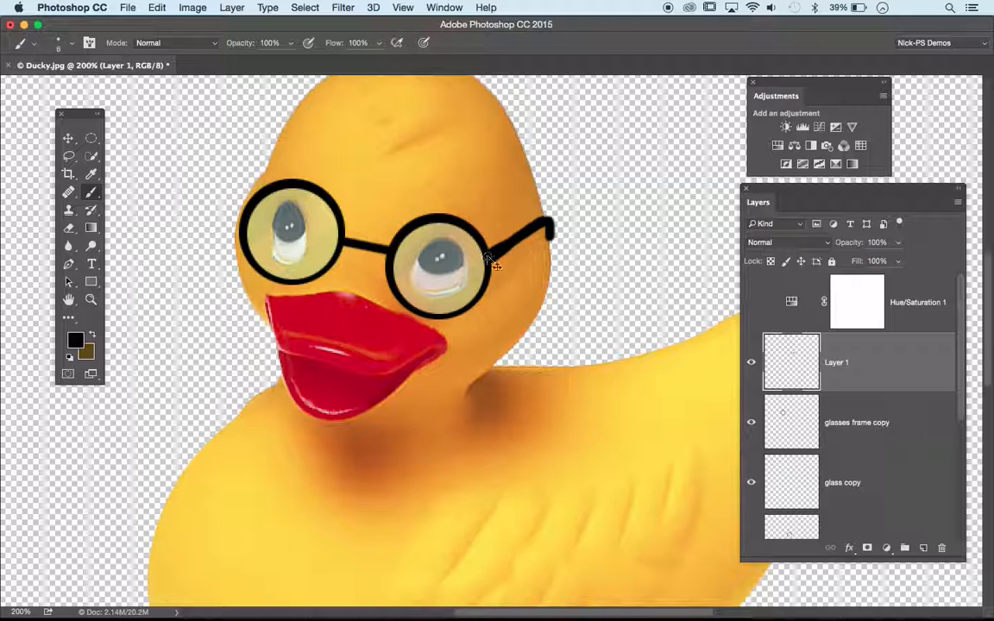
key("super+z")
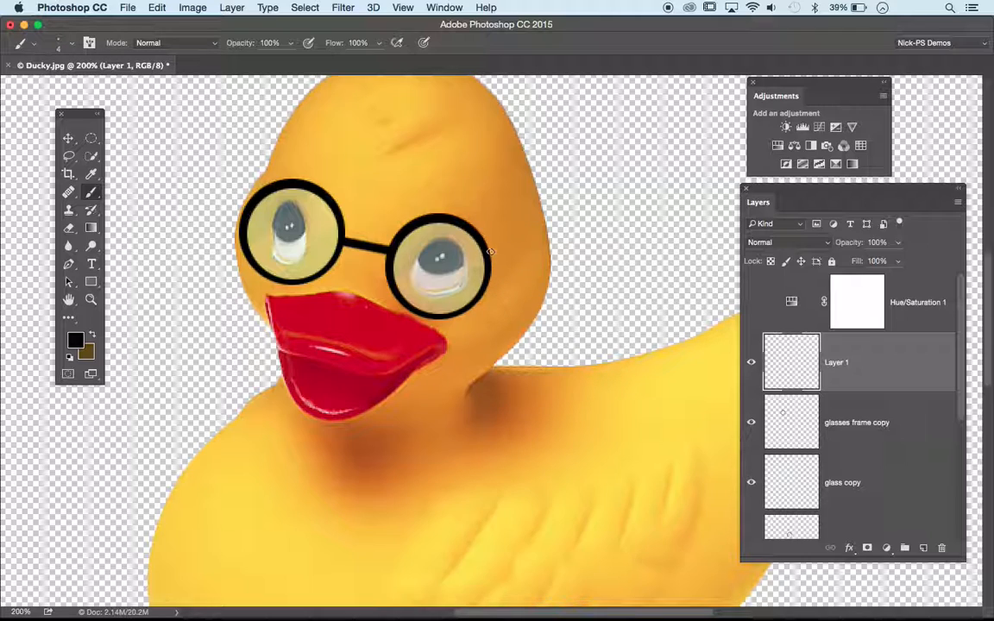
mouse_move(513, 244)
left_mouse_down()
mouse_move(539, 223)
mouse_move(551, 227)
left_mouse_up()
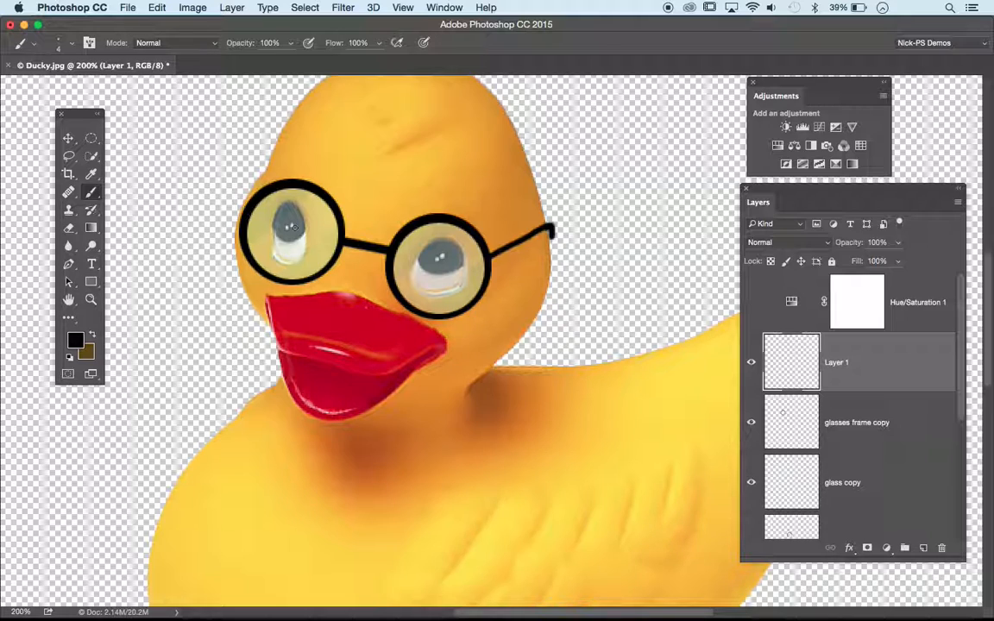
Step: Rename the new layer "bridge and edge"
left_click(67, 136)
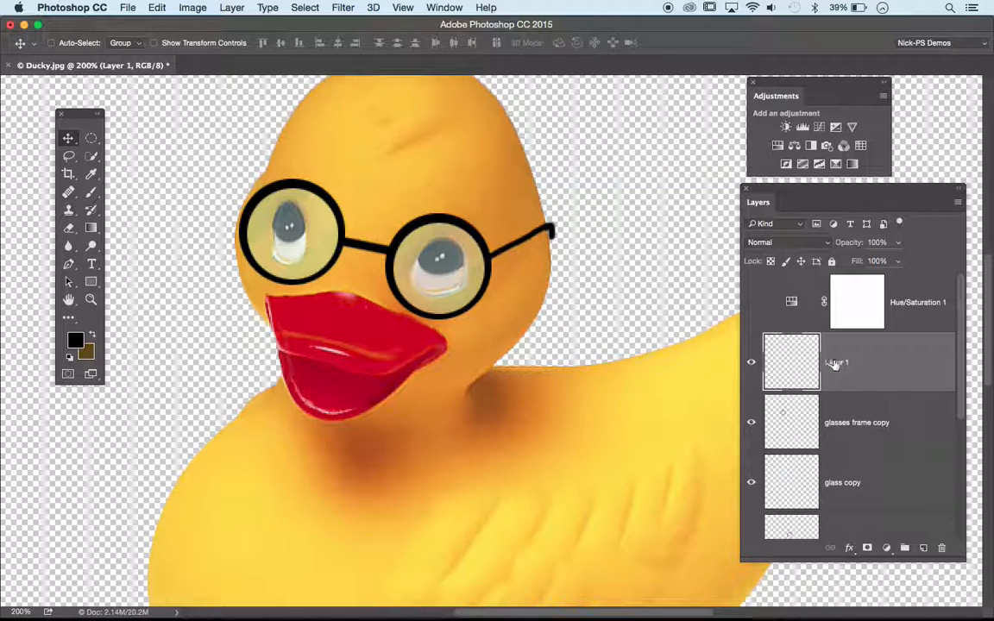
type("bridge and edge")
key("Return")
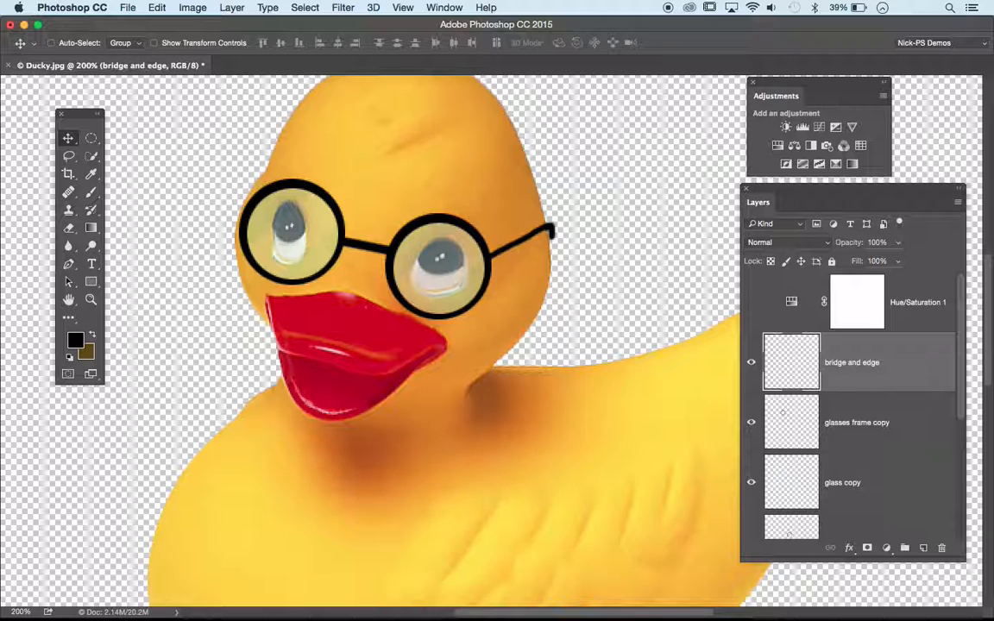
Step: Move and enlarge the Layers panel to show all the glasses layers, then check the bridge and edge layer's visibility
left_click_drag(821, 193, 728, 40)
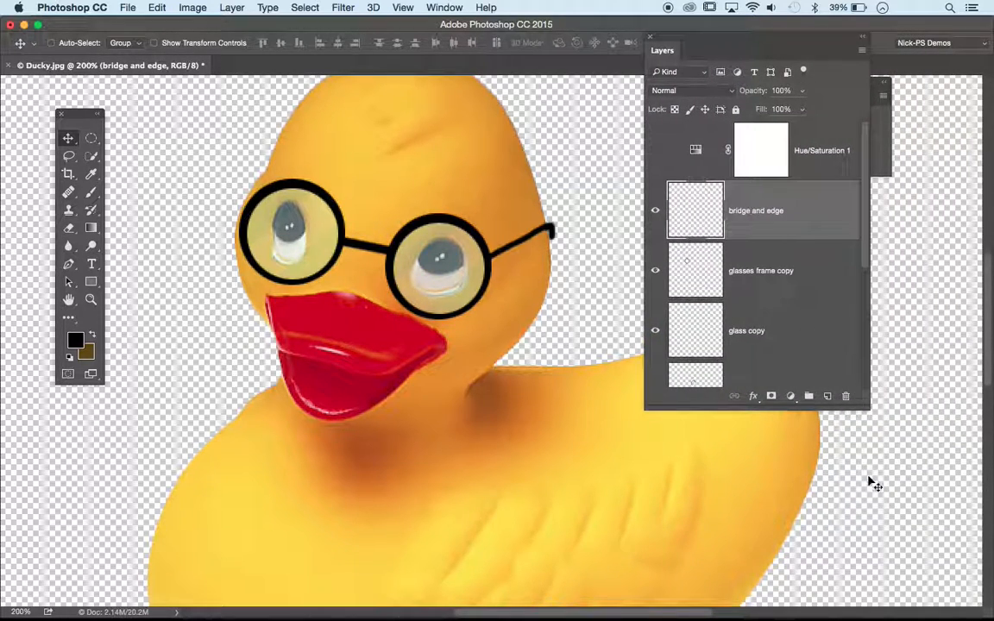
left_click_drag(869, 410, 882, 569)
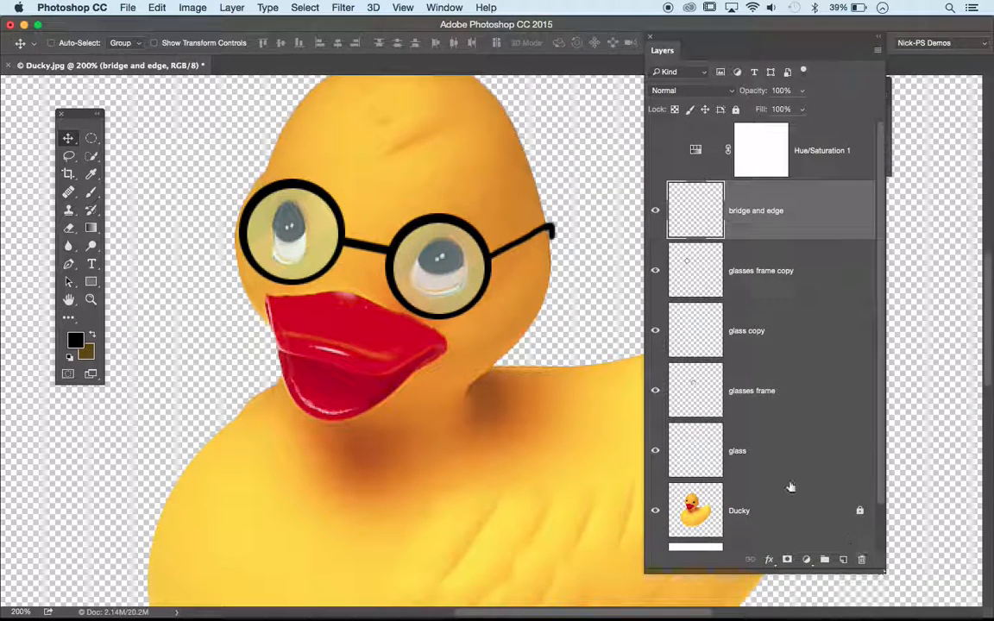
mouse_move(659, 231)
left_mouse_down()
mouse_move(655, 450)
mouse_move(655, 211)
left_mouse_up()
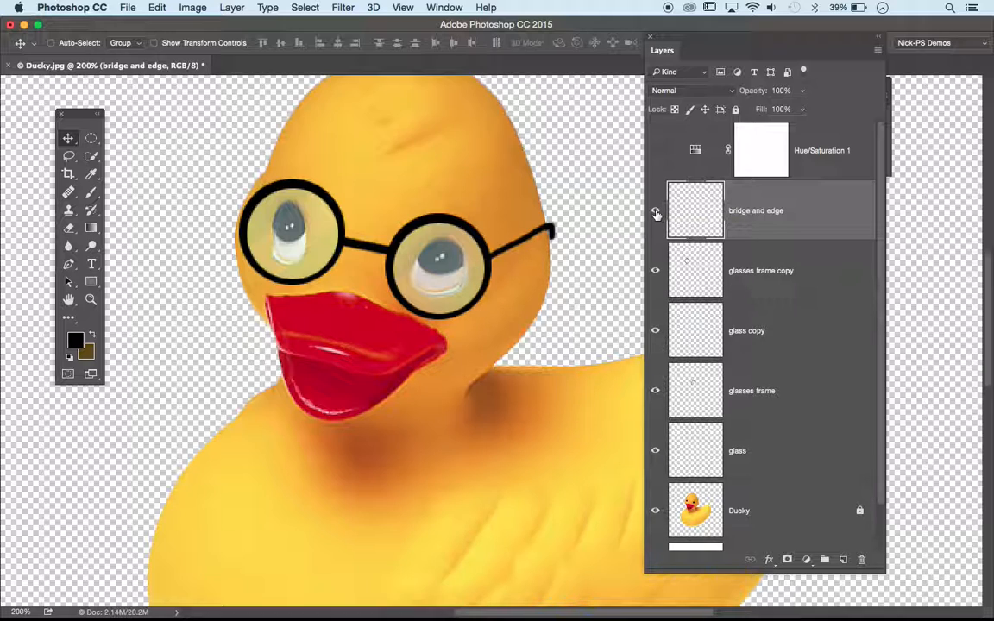
Step: Try moving the copied glasses frame and the copied glass independently, undoing each move
left_click(804, 269)
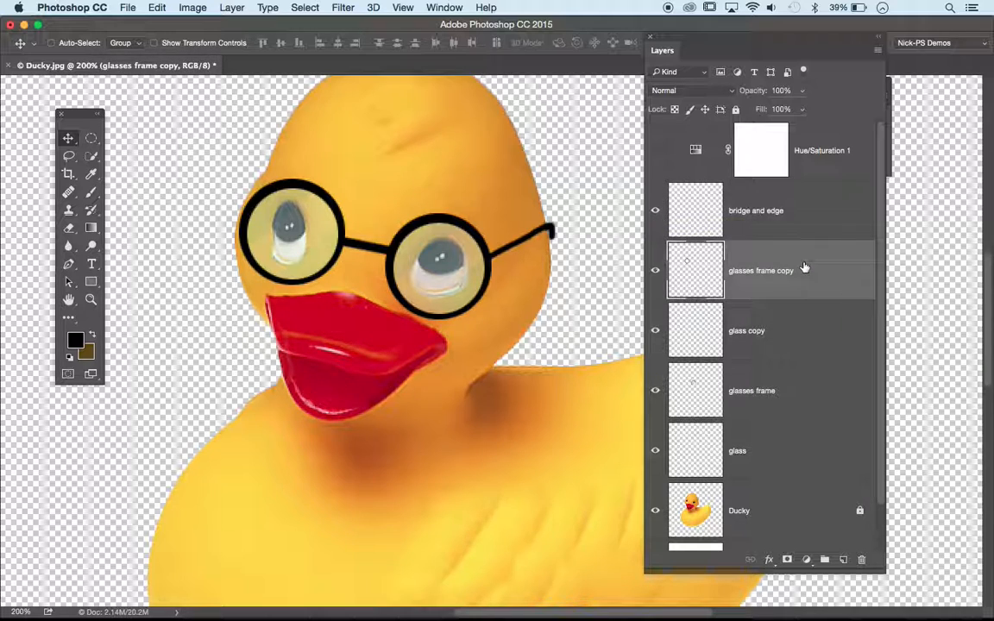
left_click_drag(316, 238, 366, 155)
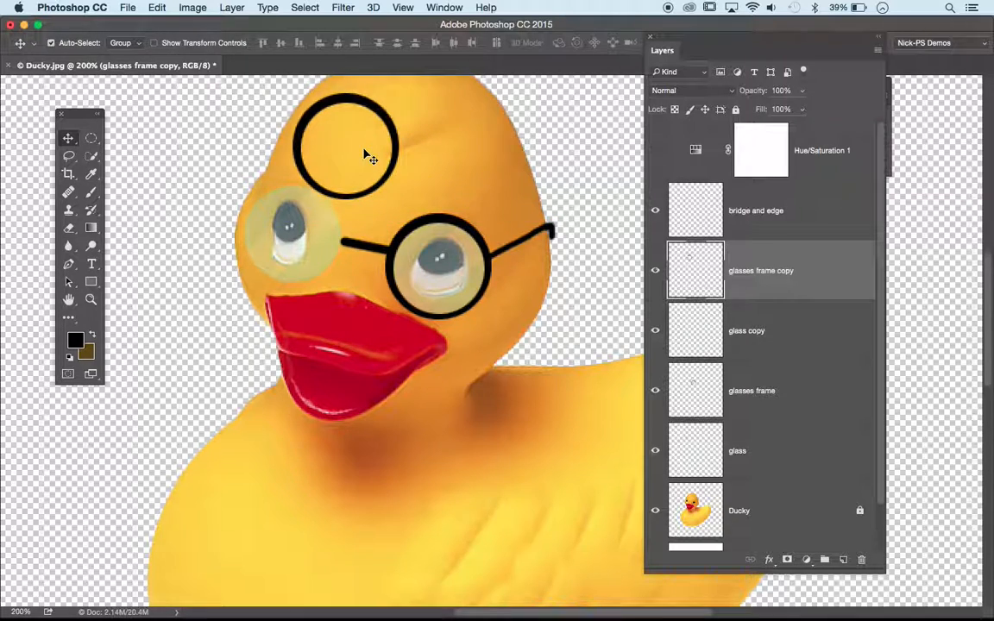
key("super+z")
left_click(711, 321)
left_click_drag(483, 246, 520, 179)
key("super+z")
Step: Try moving the linked glasses frame and glass together up the duck's head, undoing each move
left_click(716, 373)
left_click_drag(335, 230, 468, 165)
key("super+z")
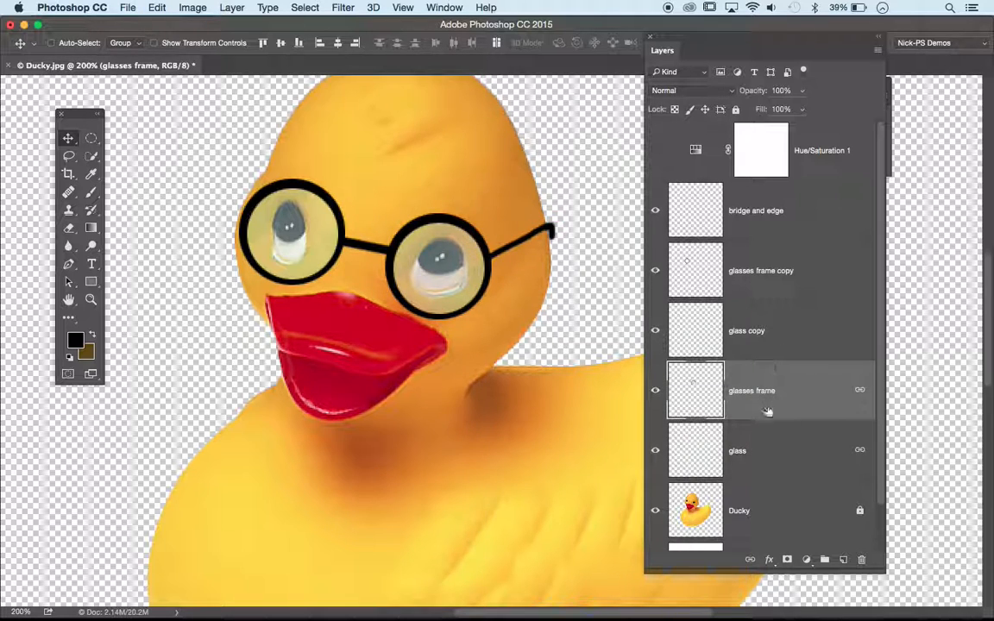
left_click_drag(469, 278, 516, 159)
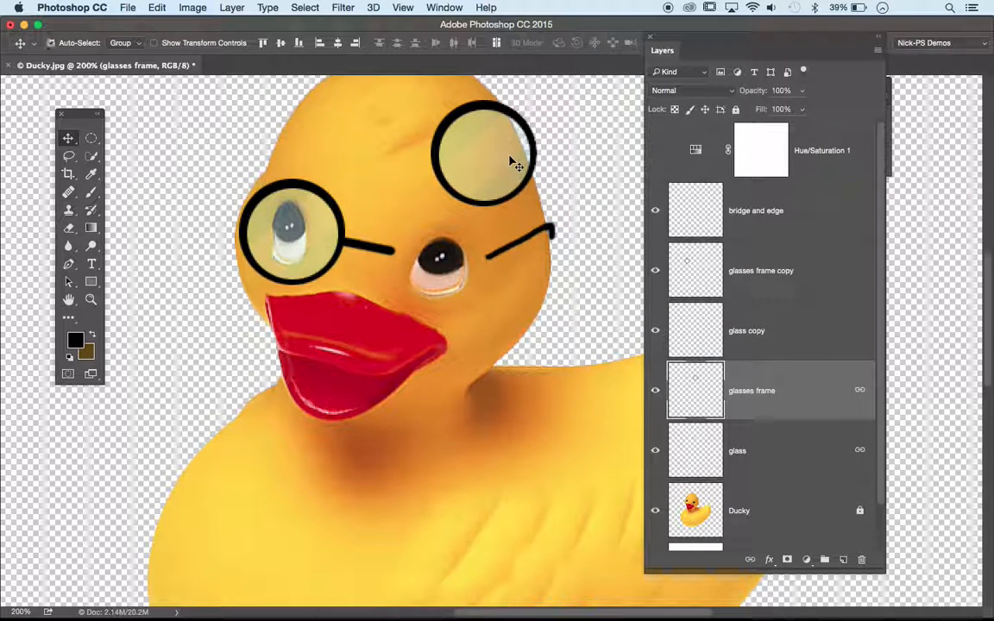
key("super+z")
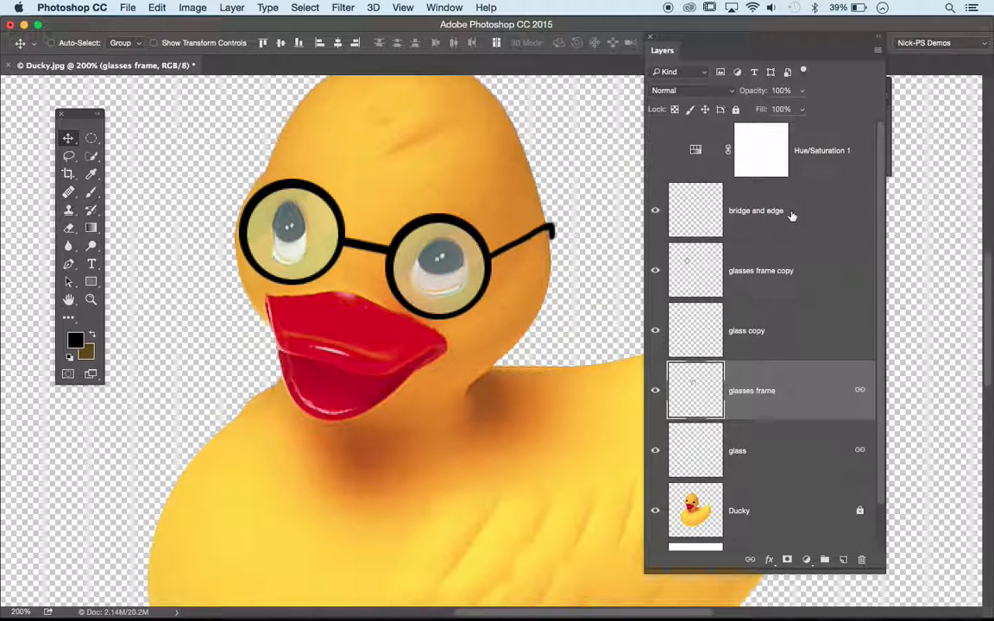
Step: Group all the eyeglasses layers from "bridge and edge" down to "glass", check the group's visibility, and name it "Glasses"
left_click(792, 215)
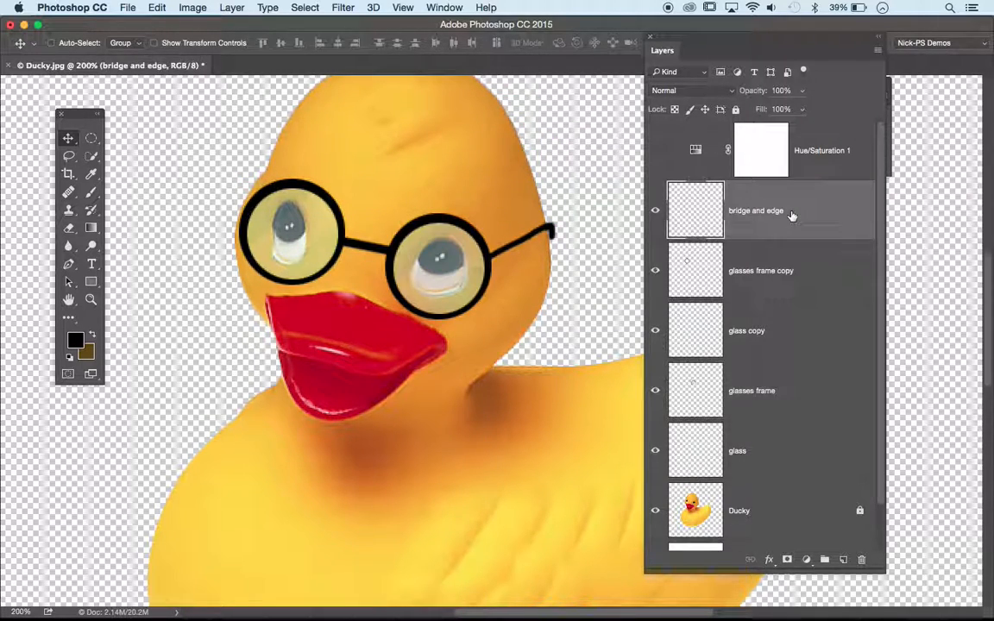
left_click(772, 443, "shift")
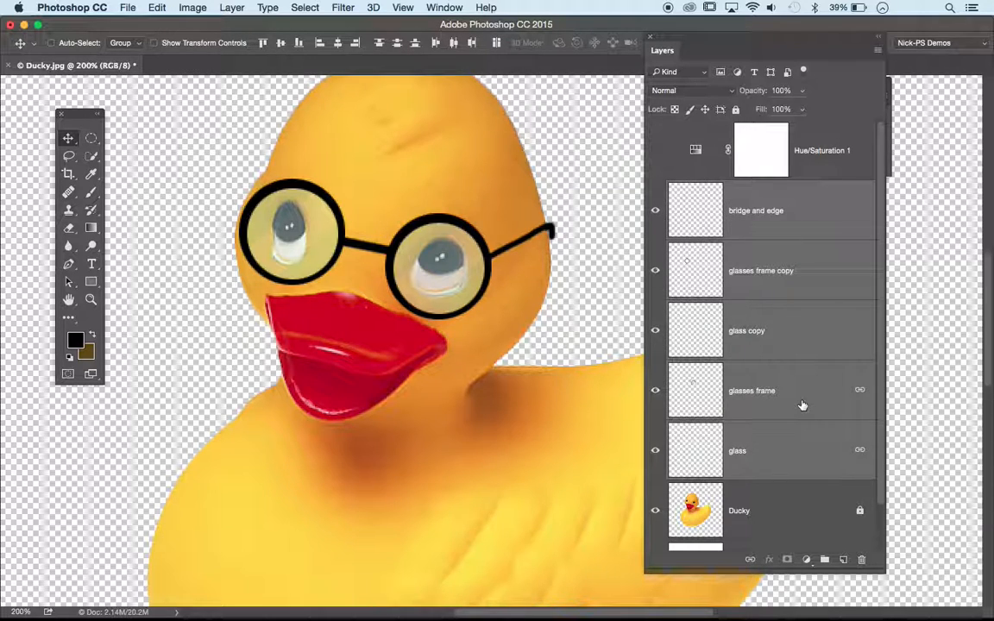
left_click(824, 561)
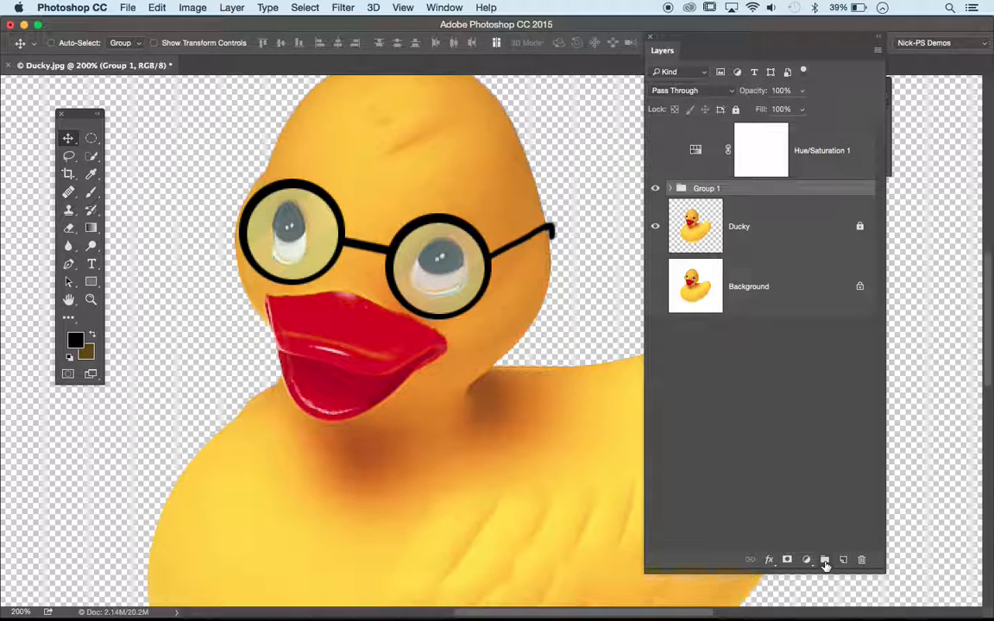
left_click(655, 189)
left_click(654, 189)
left_click(654, 189)
left_click(655, 189)
type("Glasses")
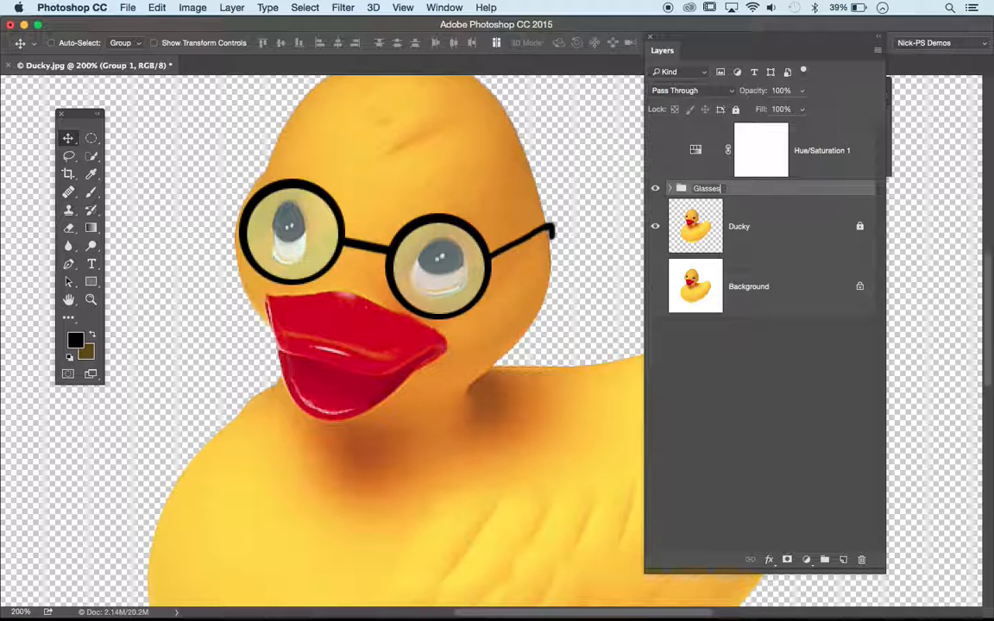
key("Return")
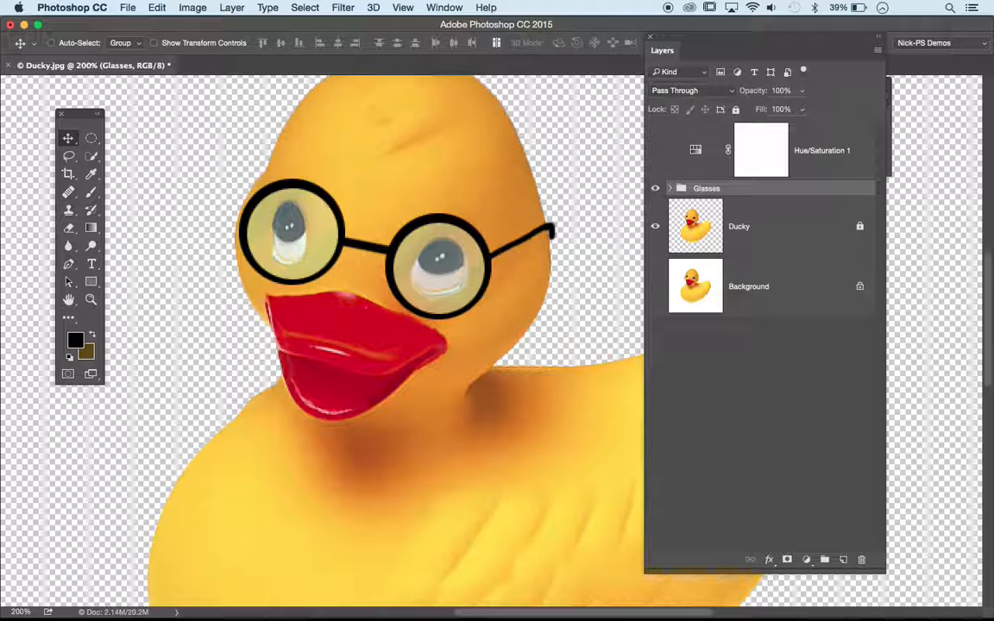
Step: Examine the whole duck without and with the Glasses group, and expand the group to inspect its layers
key("super+minus")
key("super+minus")
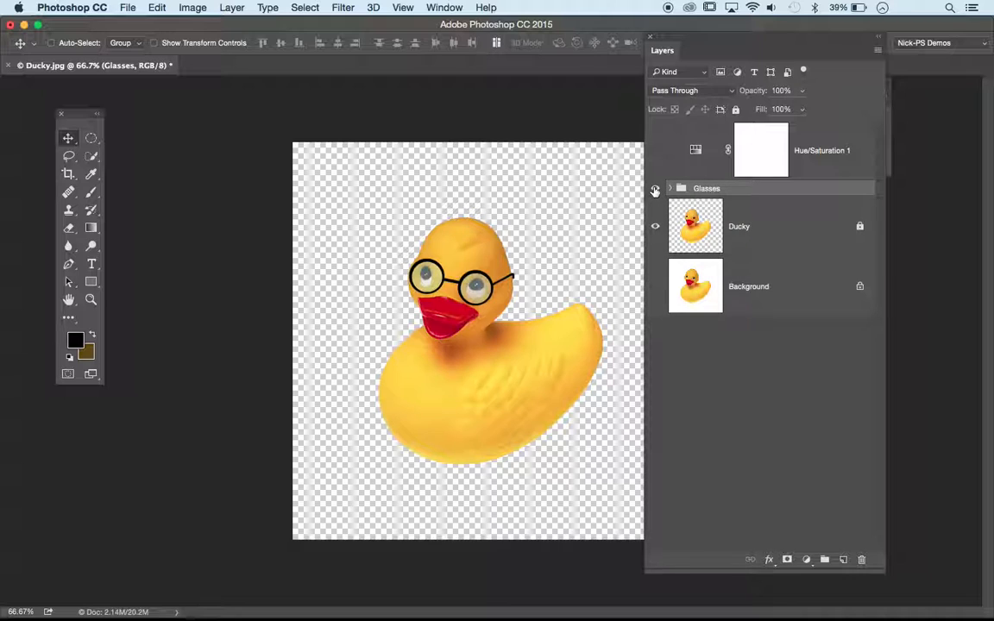
left_click(655, 189)
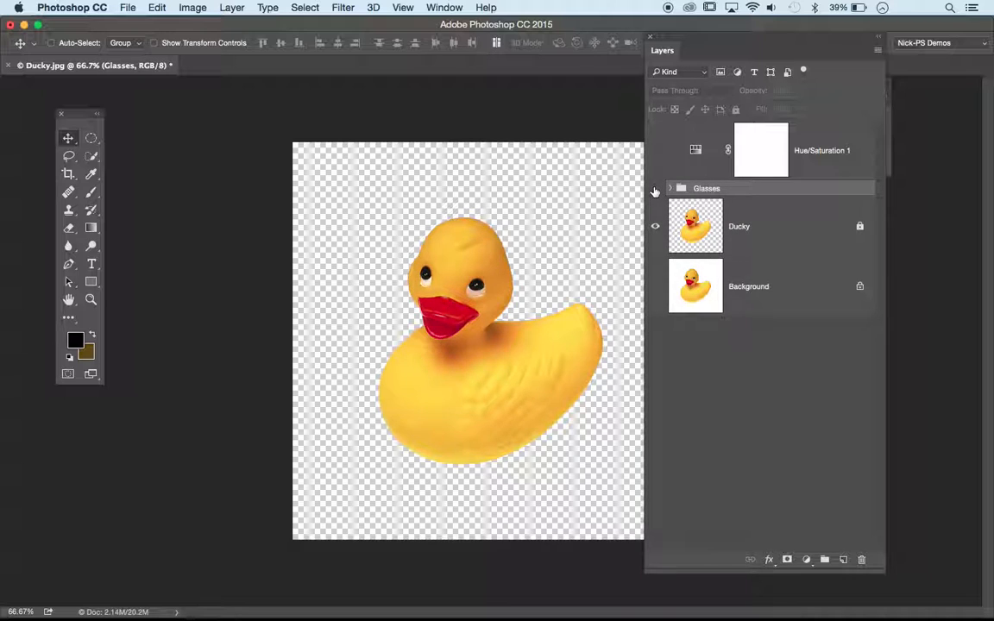
left_click(655, 190)
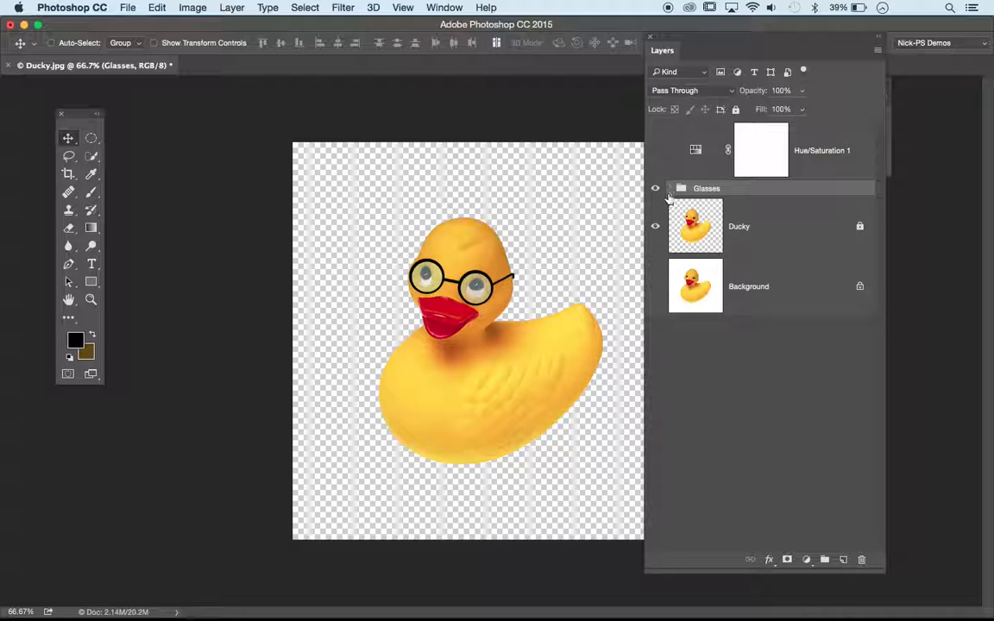
left_click(669, 189)
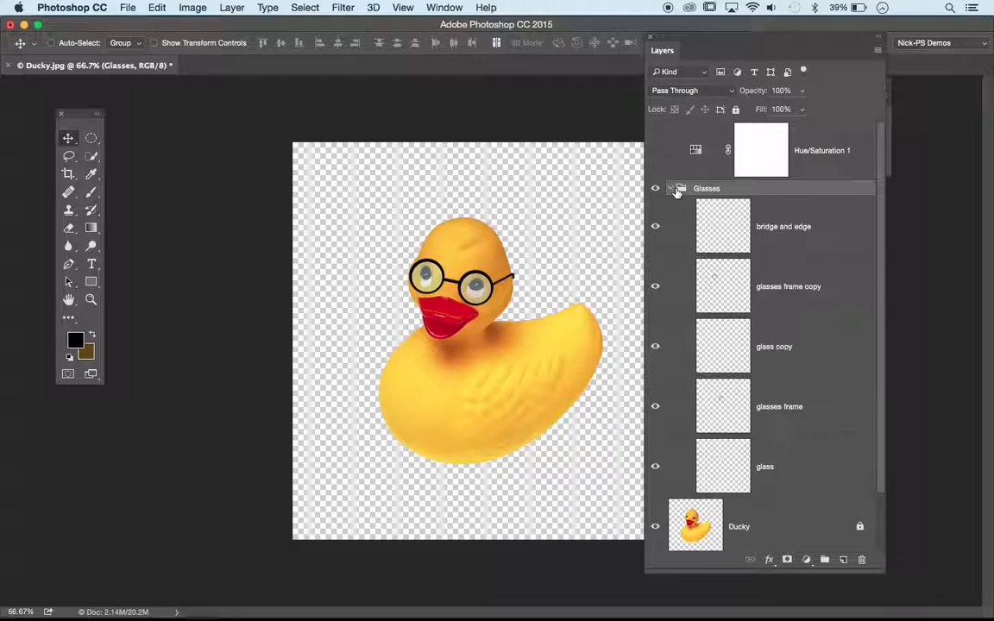
left_click(672, 189)
left_click(672, 189)
left_click(672, 189)
left_click(672, 189)
Step: Check the visibility of individual layers inside the Glasses group, then of the collapsed group as a whole
left_click(656, 227)
left_click(656, 288)
left_click(656, 288)
left_click(656, 343)
left_click(656, 343)
left_click(656, 404)
left_click(656, 404)
left_click(671, 189)
left_click(656, 189)
left_click(656, 189)
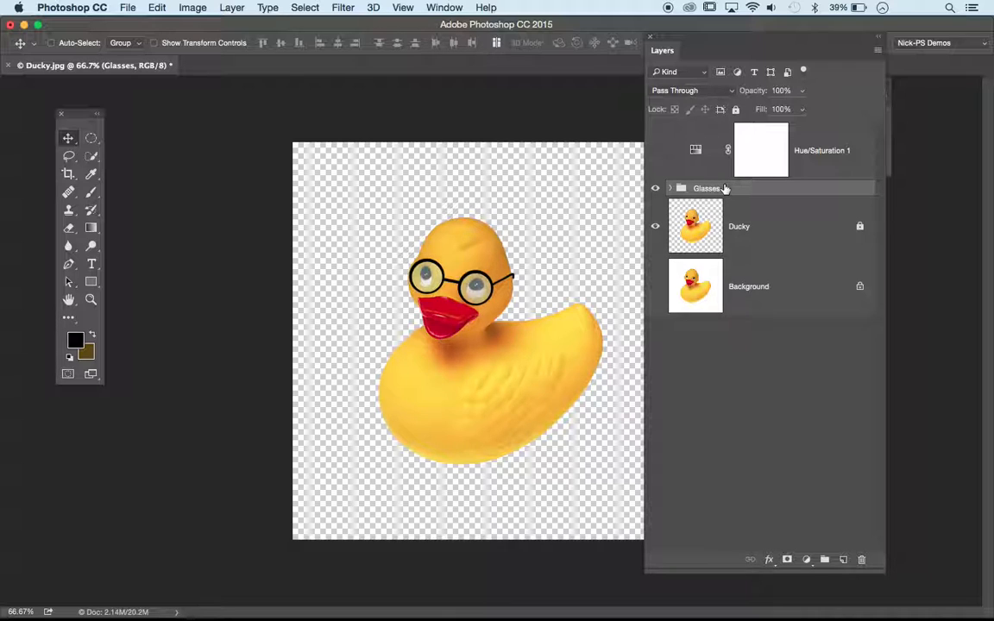
Step: Compare visibility combinations of the Glasses group and the Hue/Saturation 1 adjustment, leaving both hidden
left_click(656, 189)
left_click(655, 152)
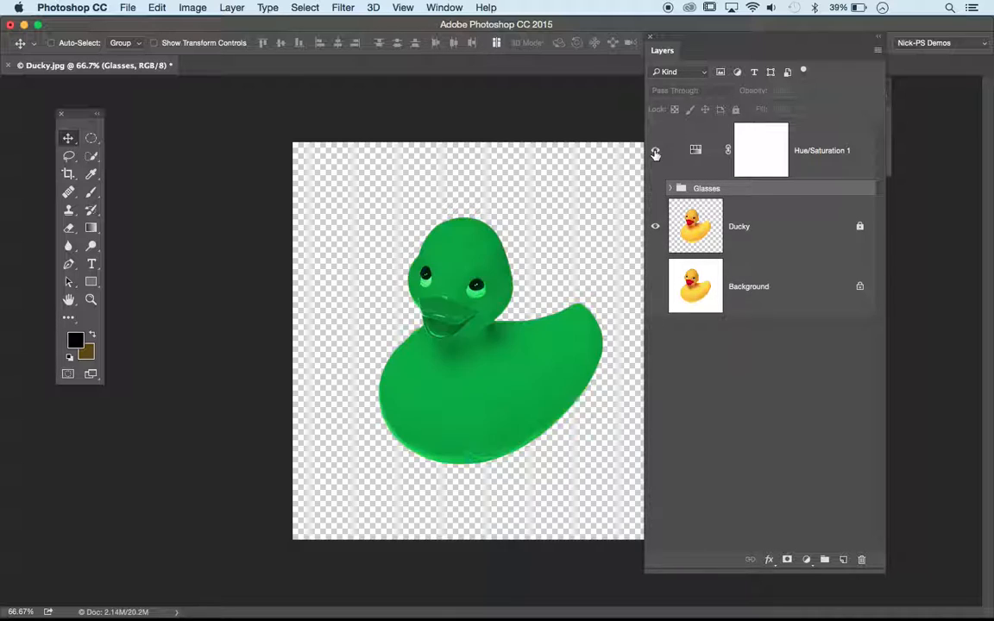
left_click(655, 152)
left_click(656, 189)
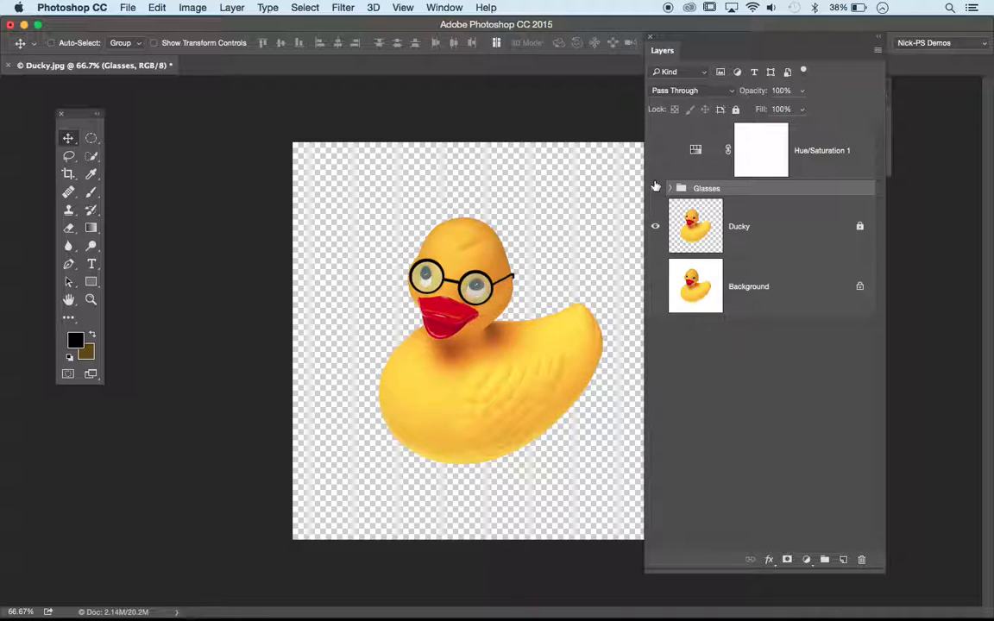
left_click(656, 153)
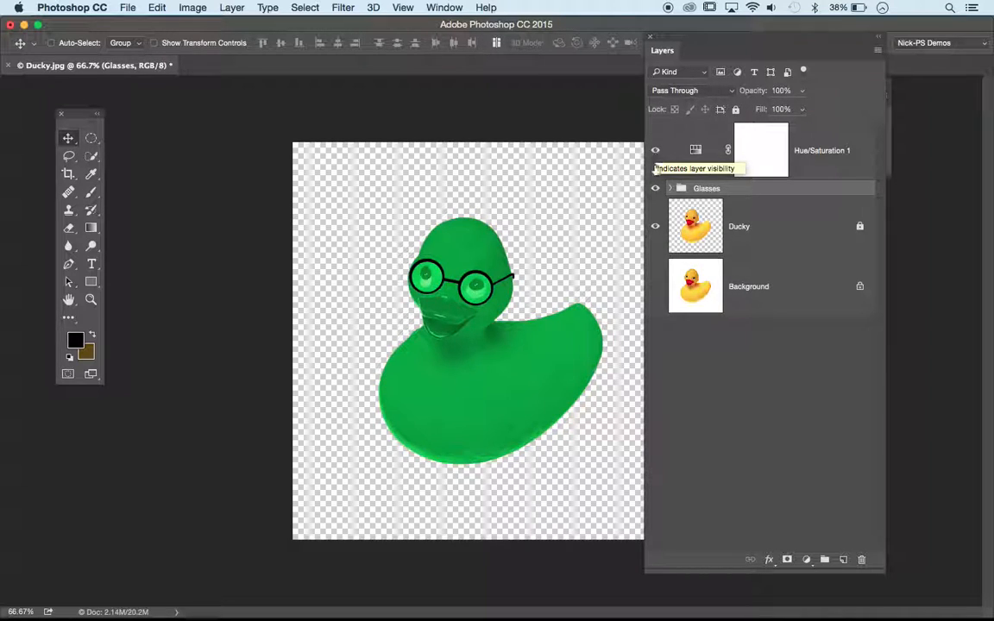
left_click(655, 189)
left_click(655, 189)
left_click(655, 189)
left_click(654, 150)
left_click(655, 189)
left_click(655, 189)
left_click(655, 150)
left_click(655, 150)
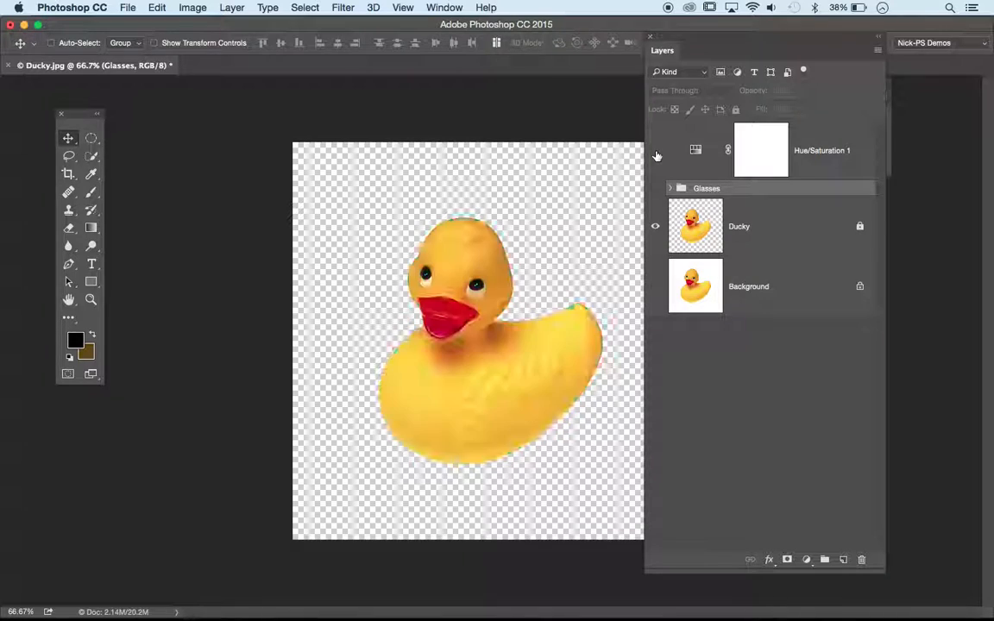
Step: Move the Layers panel clear of the canvas and open adult-affordable-batman-mask.jpg from the Photoshop Images folder
left_click_drag(706, 48, 772, 72)
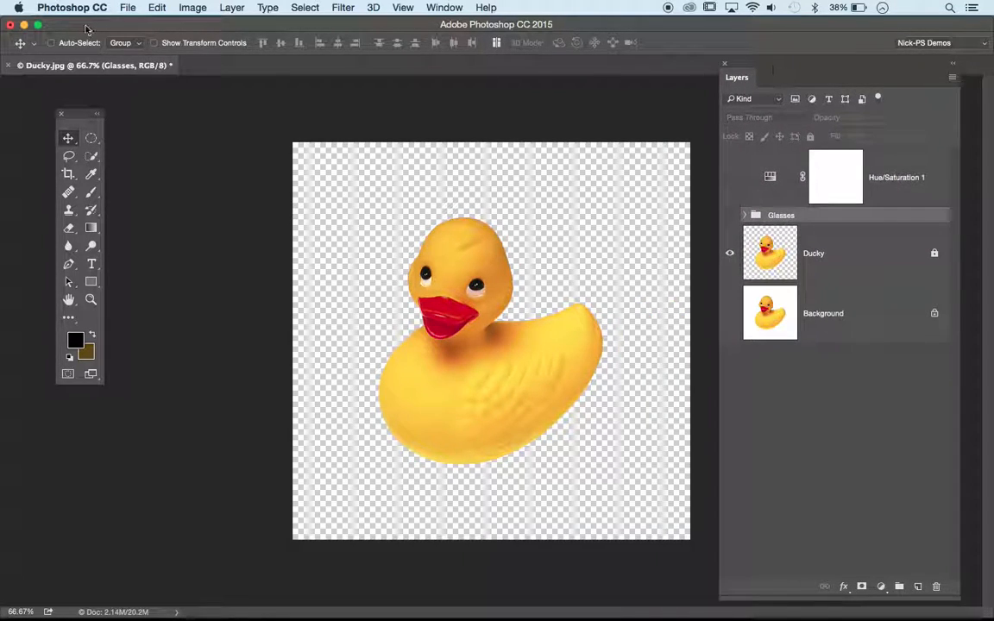
left_click(128, 7)
left_click(151, 35)
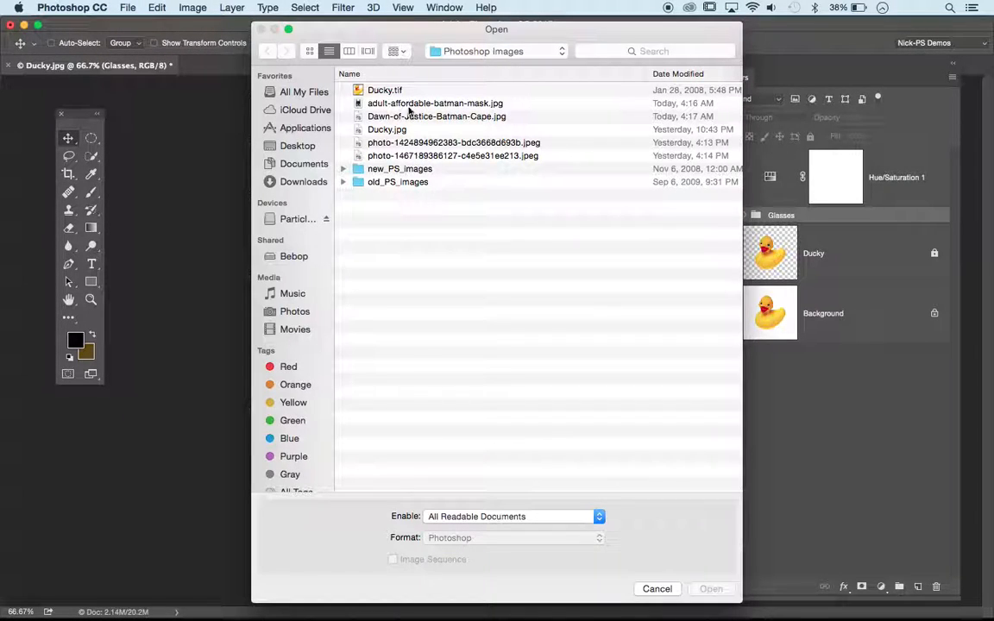
left_click(411, 104)
left_click(722, 594)
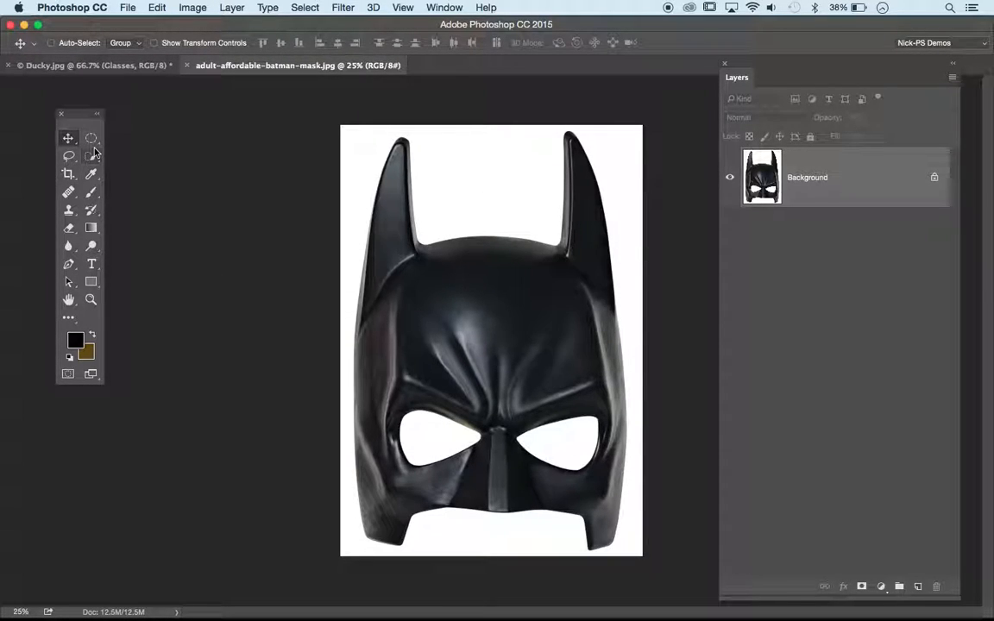
Step: Select the white background and both eye holes with the Magic Wand, then invert the selection to capture the mask
left_click_drag(93, 153, 143, 164)
left_click(490, 189)
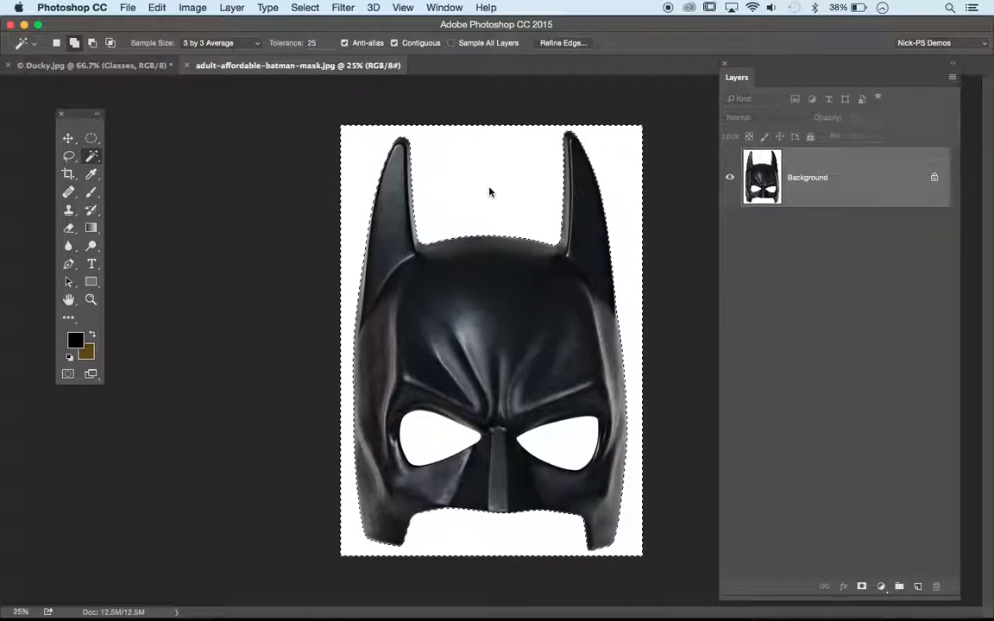
left_click(439, 443, "shift")
left_click(562, 448, "shift")
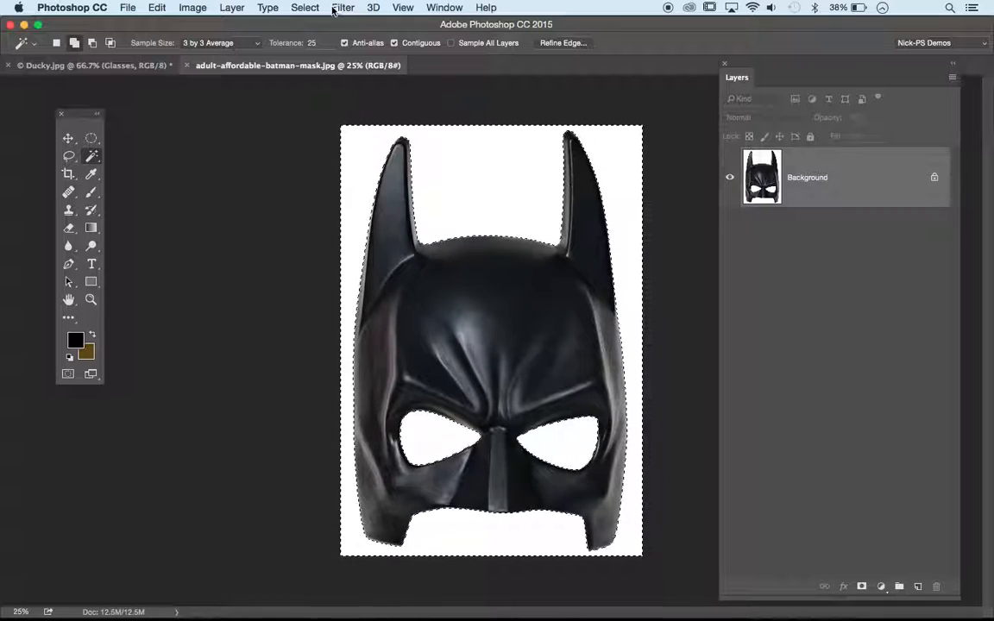
left_click(305, 8)
left_click(313, 63)
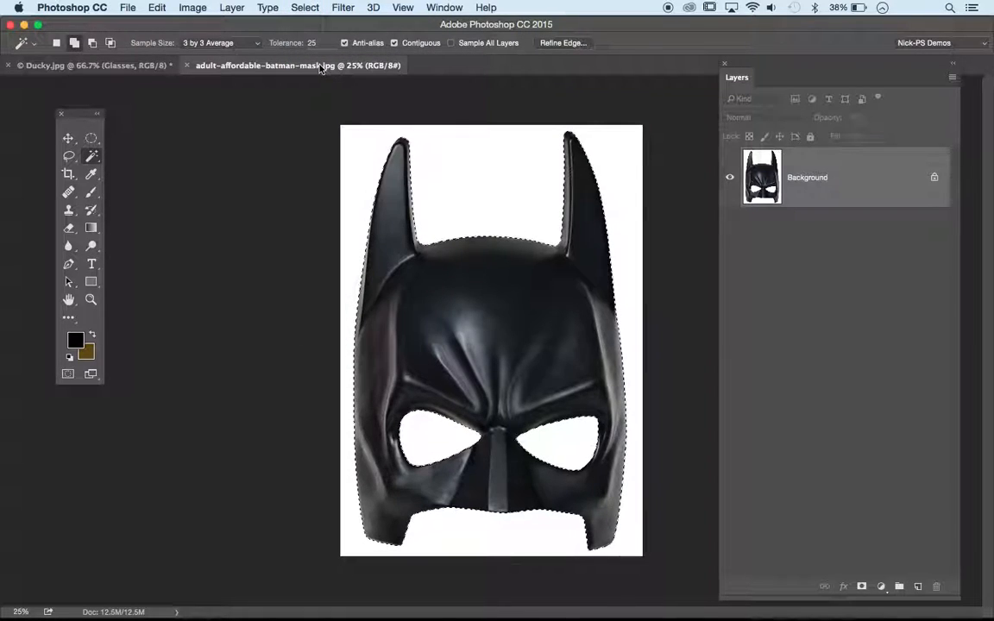
Step: Copy the selected mask to a new layer with the Background hidden, and shift the cut-out slightly
key("super+j")
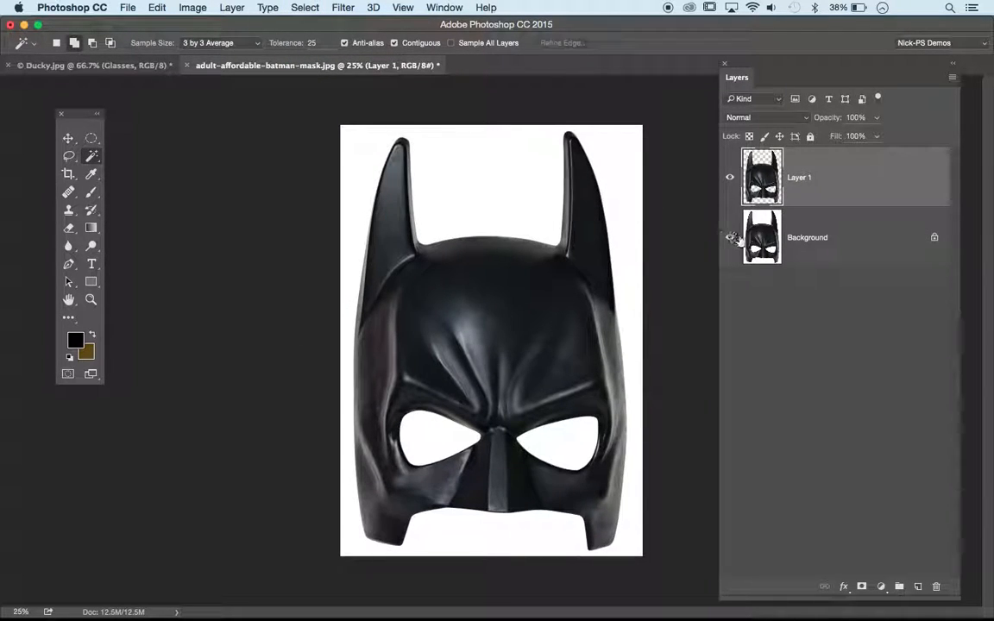
left_click(730, 238)
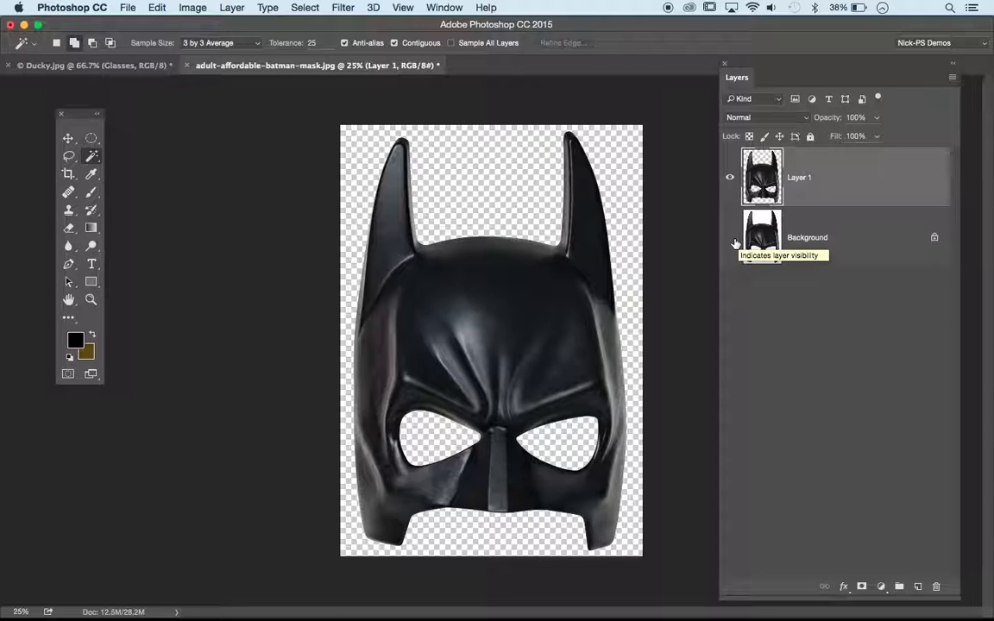
left_click(68, 137)
mouse_move(450, 261)
left_mouse_down()
mouse_move(444, 277)
mouse_move(455, 262)
mouse_move(440, 261)
left_mouse_up()
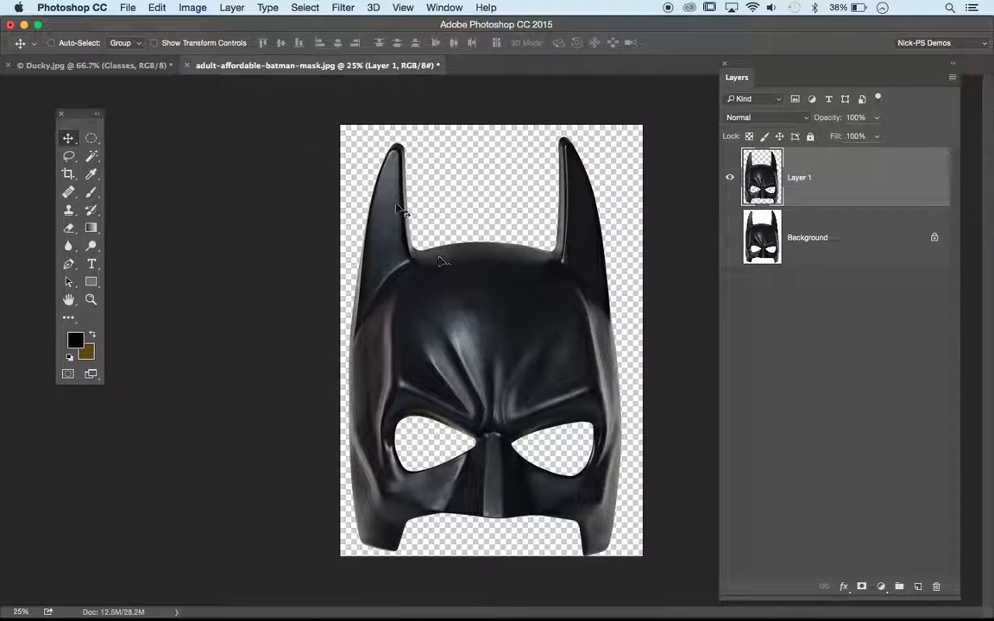
Step: Transfer the cut-out mask layer into the Ducky.jpg document with the Move tool, covering the duck
left_click(134, 67)
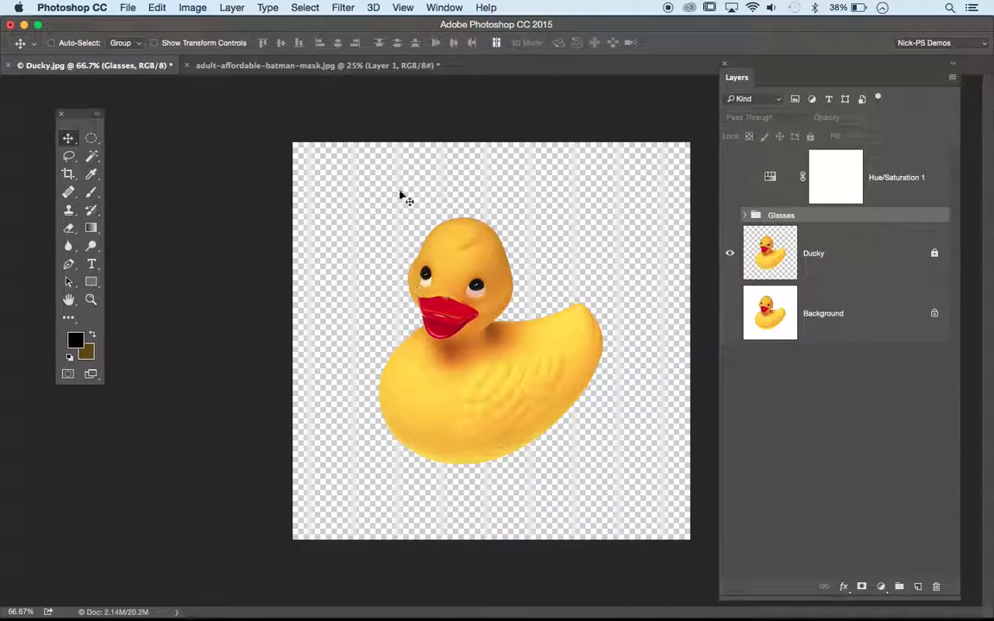
left_click(294, 66)
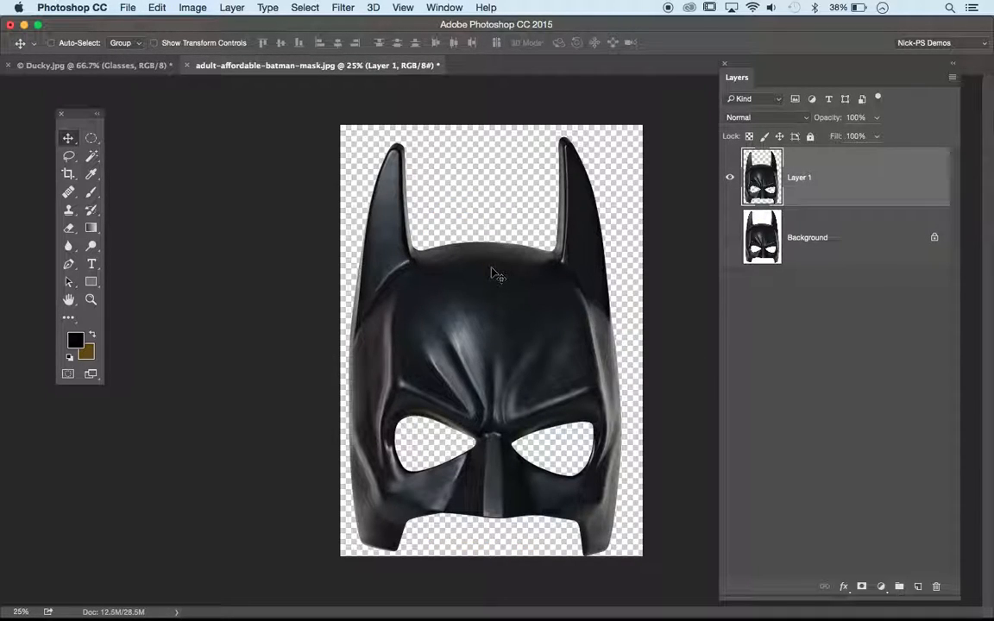
mouse_move(492, 272)
left_mouse_down()
mouse_move(398, 258)
mouse_move(229, 199)
mouse_move(267, 195)
mouse_move(524, 275)
mouse_move(508, 279)
left_mouse_up()
left_click_drag(391, 254, 140, 67)
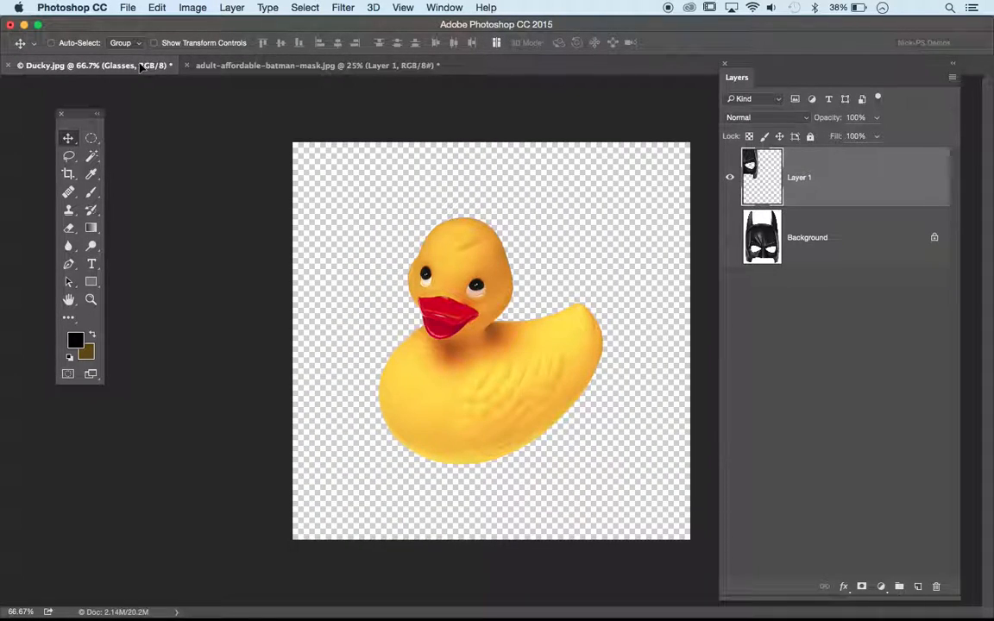
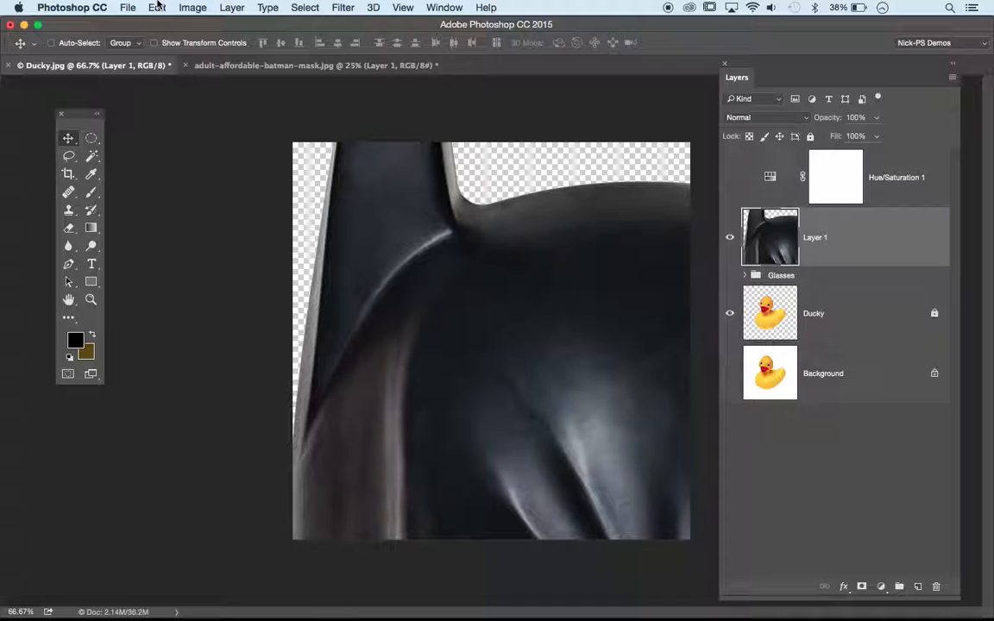
Step: Scale the mask layer down to about 21.5% with Free Transform and place it over the duck
left_click(156, 7)
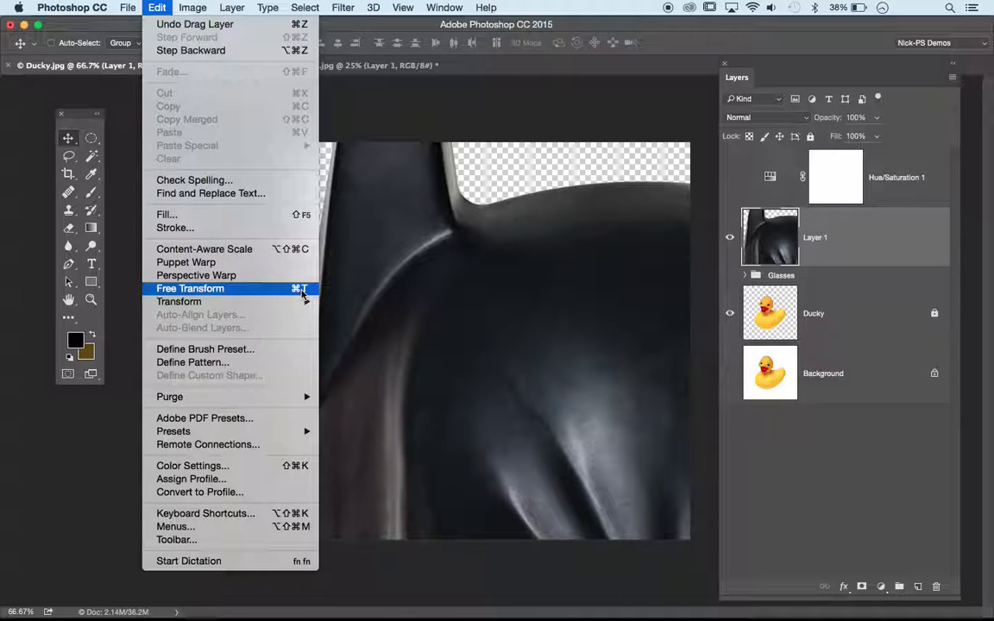
left_click(301, 294)
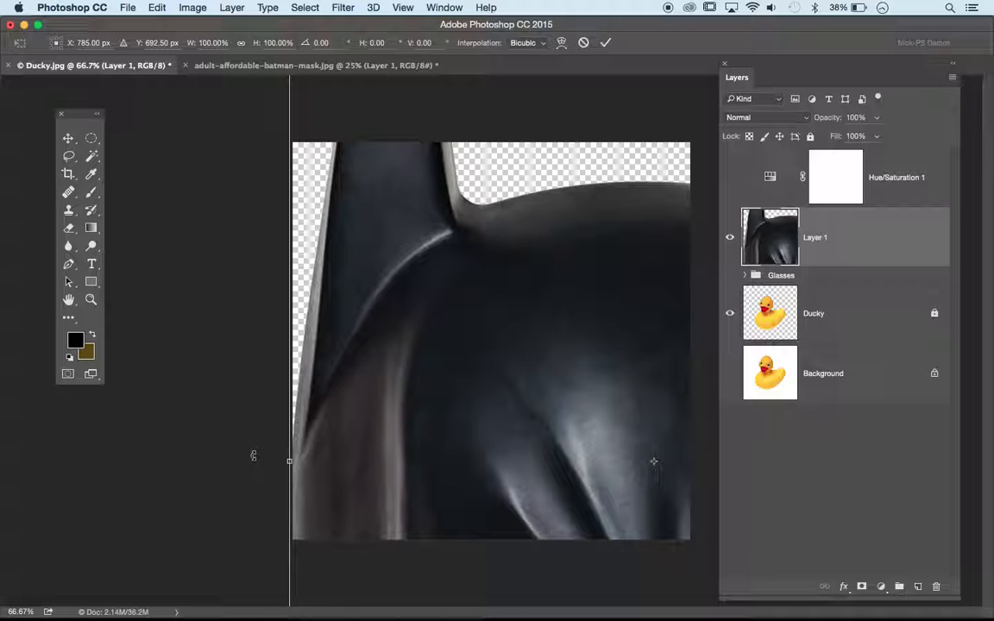
key("super+minus")
key("super+minus")
key("super+minus")
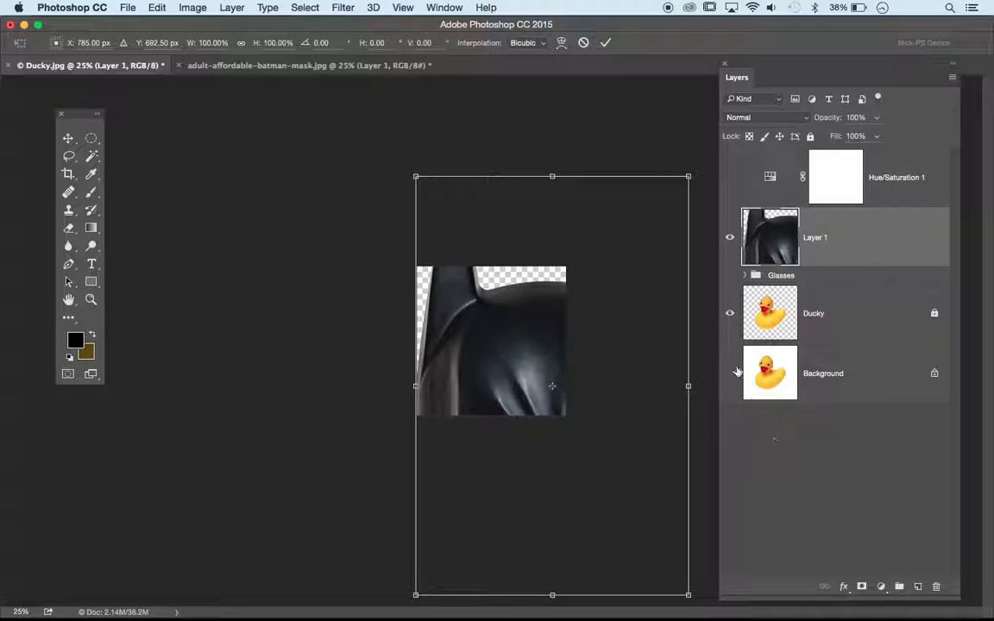
left_click_drag(695, 175, 549, 313)
left_click_drag(561, 407, 487, 350)
key("super+equal")
key("super+equal")
key("super+equal")
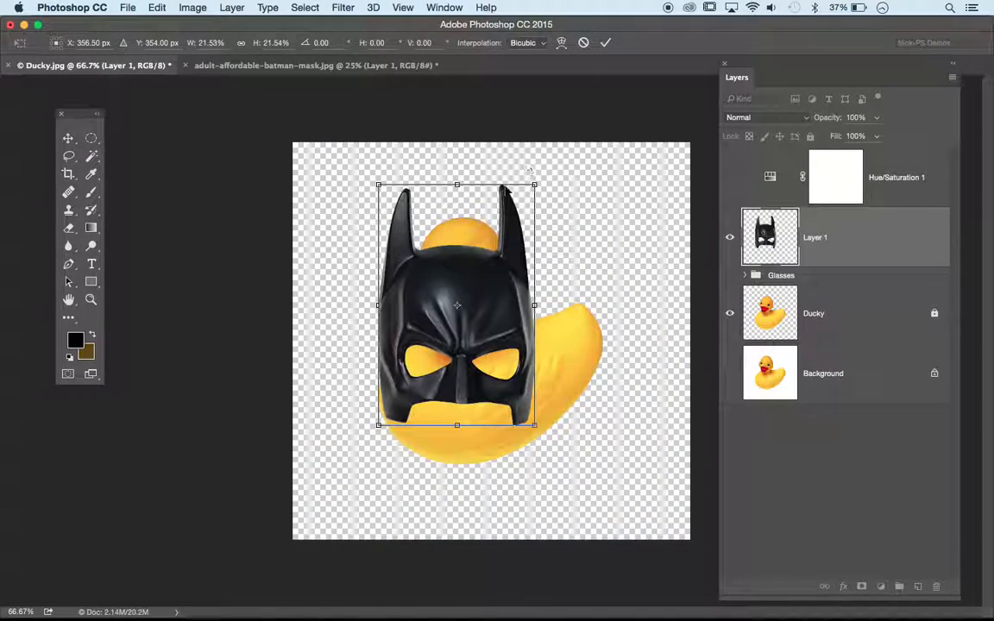
Step: Shrink the mask further, rotate it to match the duck's tilted head, and fit its eye holes over the duck's eyes
left_click_drag(534, 179, 478, 272)
left_click_drag(440, 360, 461, 252)
left_click_drag(513, 164, 533, 173)
left_click_drag(440, 269, 453, 275)
left_click_drag(524, 185, 541, 171)
left_click_drag(484, 248, 473, 263)
key("Return")
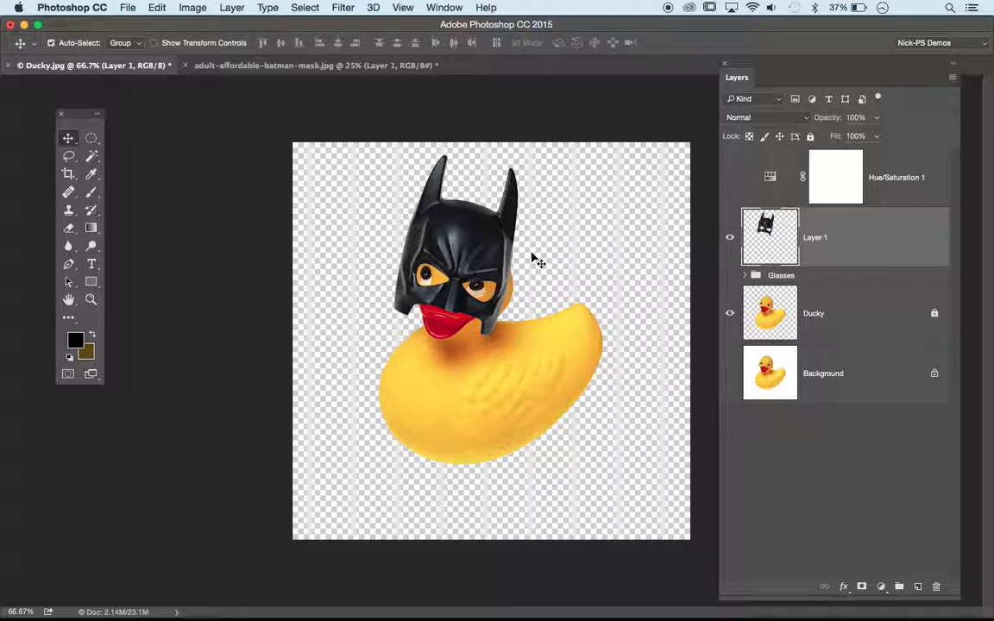
Step: Widen the mask slightly and rotate it a little more with Free Transform, discarding a trial stretch to about 204% width
key("ctrl+t")
left_click_drag(518, 251, 649, 246)
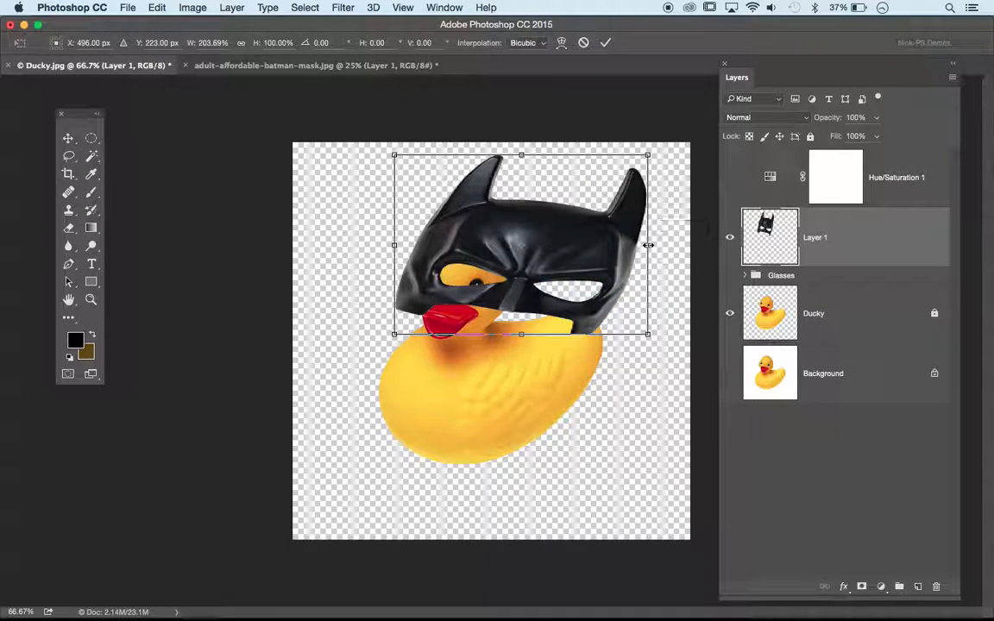
key("super+z")
left_click_drag(518, 242, 527, 244)
mouse_move(541, 152)
left_mouse_down()
mouse_move(552, 155)
mouse_move(546, 159)
left_mouse_up()
key("Return")
left_click_drag(481, 242, 482, 246)
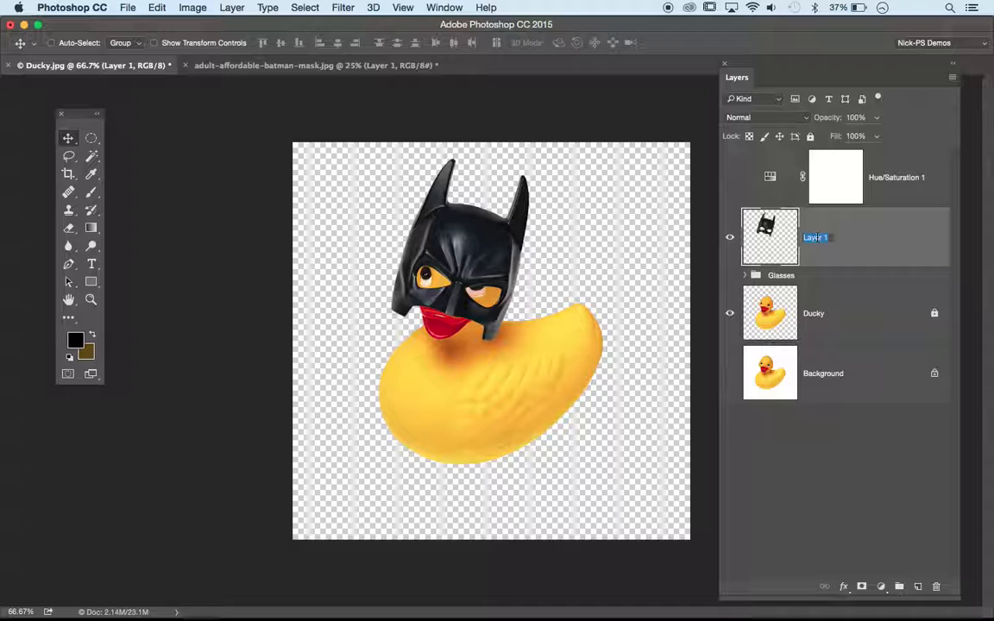
Step: Rename the mask layer to batman mask and realign its eye holes with the duck's eyes
type("man mask")
key("Return")
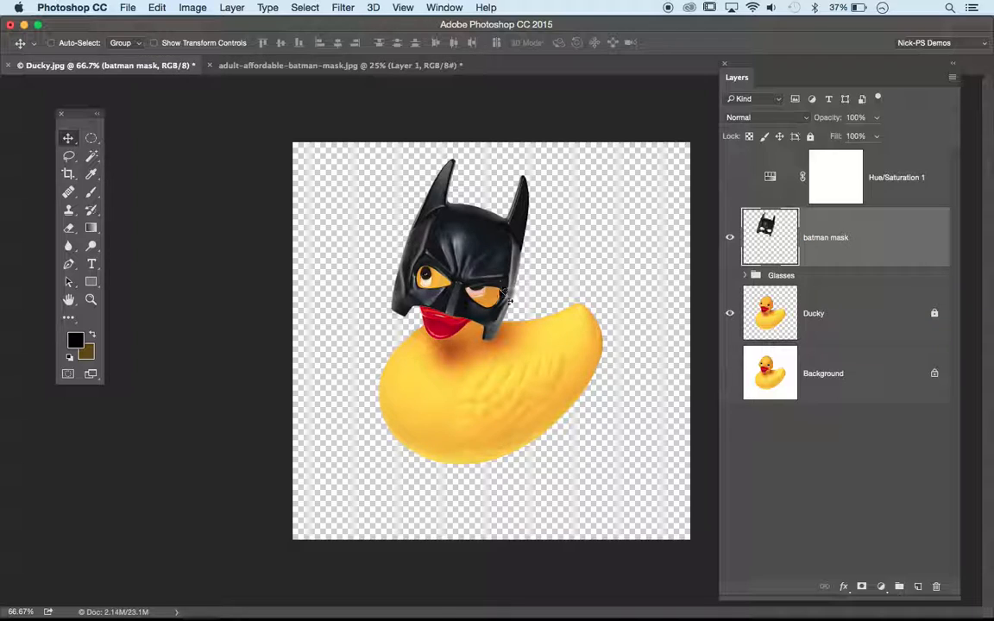
left_click_drag(510, 299, 472, 252)
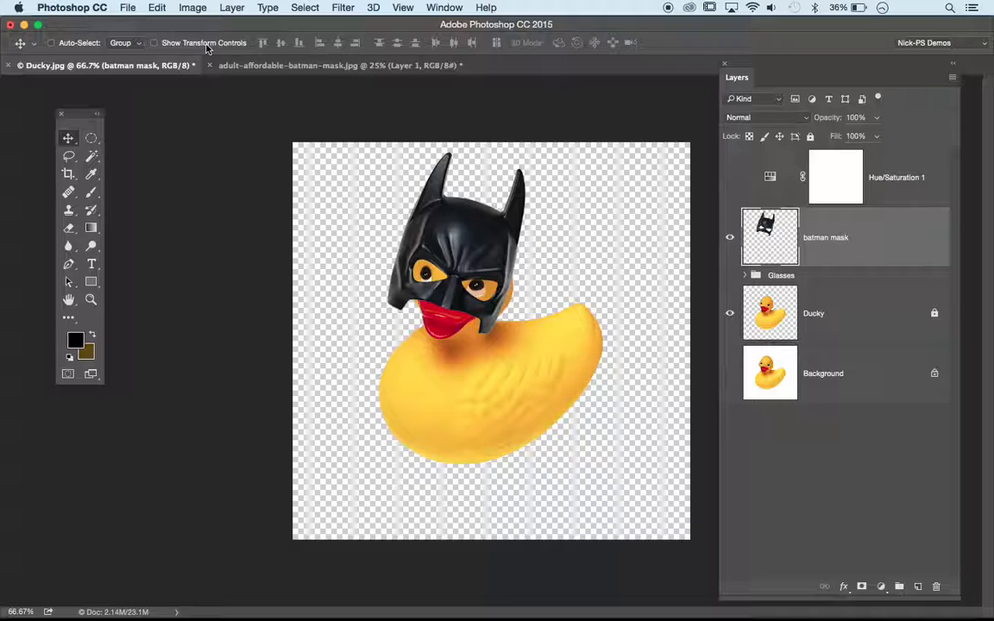
Step: Try to reshape the mask with the Distort transform by pulling its four corners
left_click(157, 7)
mouse_move(212, 302)
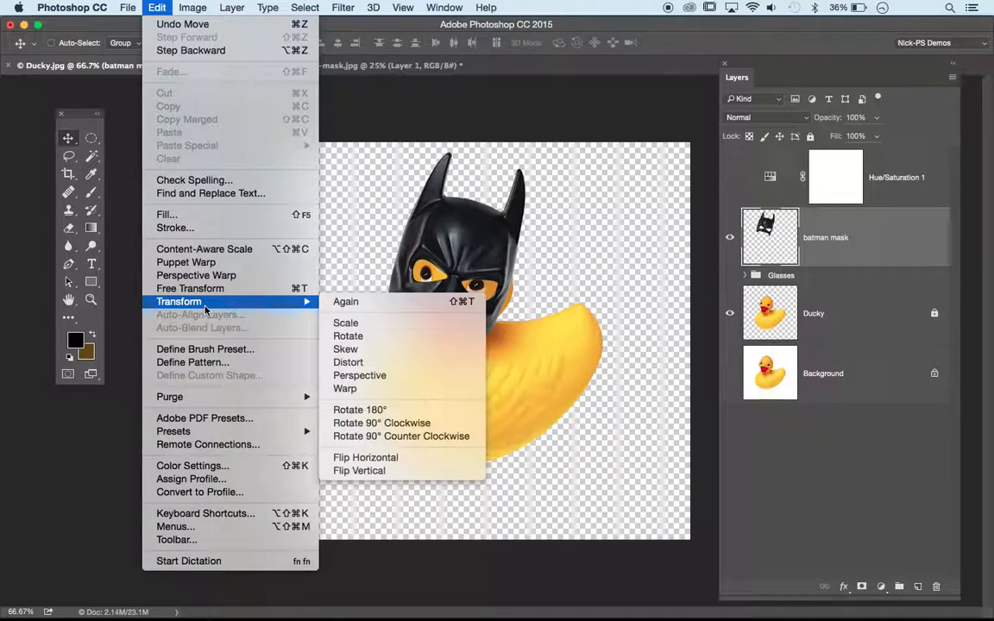
left_click(389, 363)
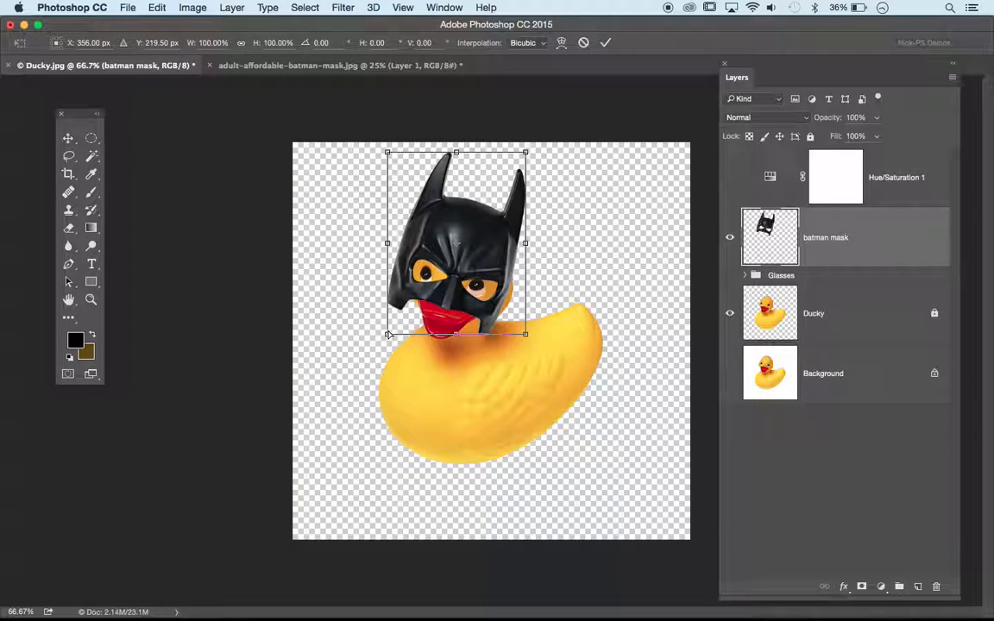
mouse_move(388, 335)
left_mouse_down()
mouse_move(408, 348)
mouse_move(338, 316)
mouse_move(366, 346)
mouse_move(329, 334)
mouse_move(405, 341)
left_mouse_up()
mouse_move(526, 333)
left_mouse_down()
mouse_move(528, 317)
mouse_move(539, 321)
left_mouse_up()
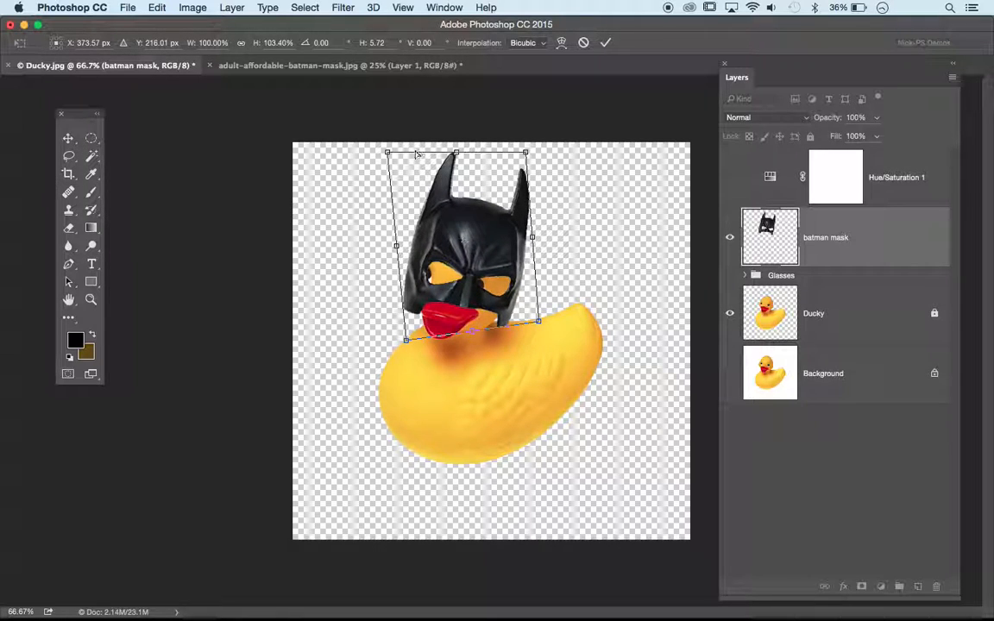
left_click_drag(387, 153, 355, 143)
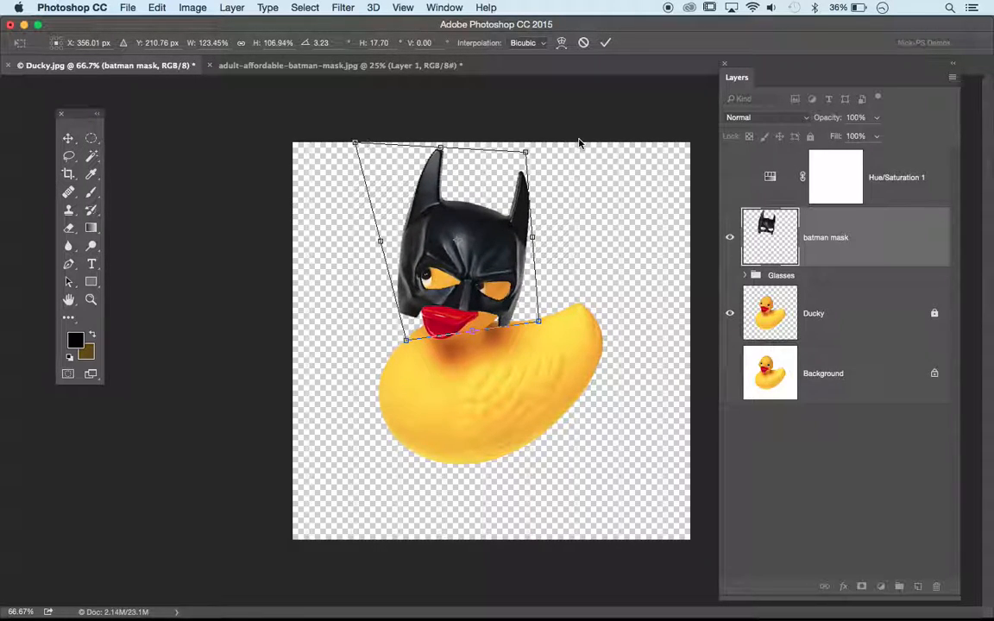
mouse_move(525, 157)
left_mouse_down()
mouse_move(516, 130)
mouse_move(494, 125)
mouse_move(509, 153)
left_mouse_up()
key("Return")
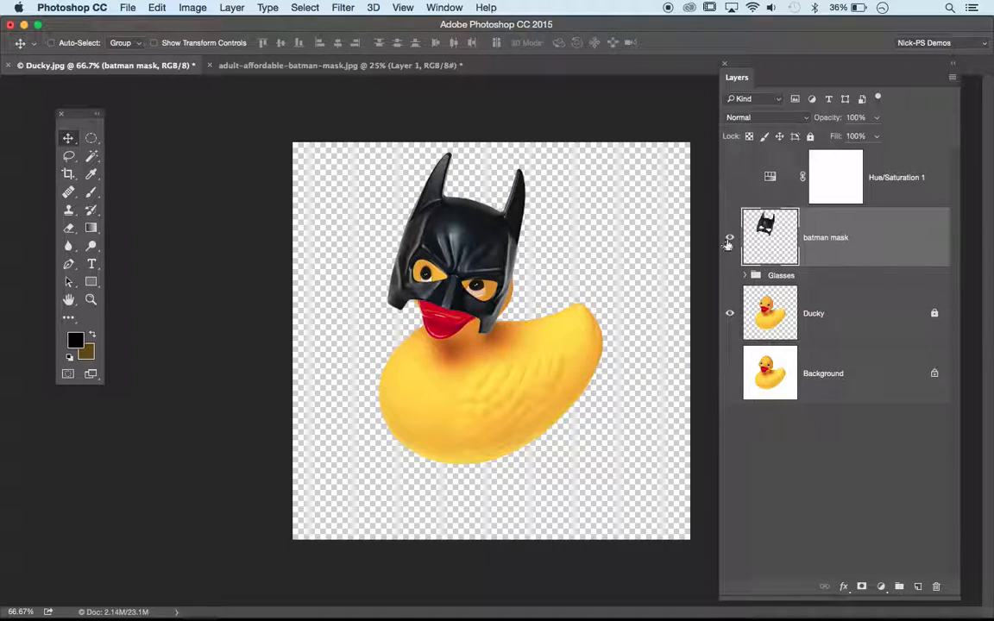
Step: Hide the batman mask layer to view the bare duck, and show the mask again
left_click(729, 237)
left_click(403, 67)
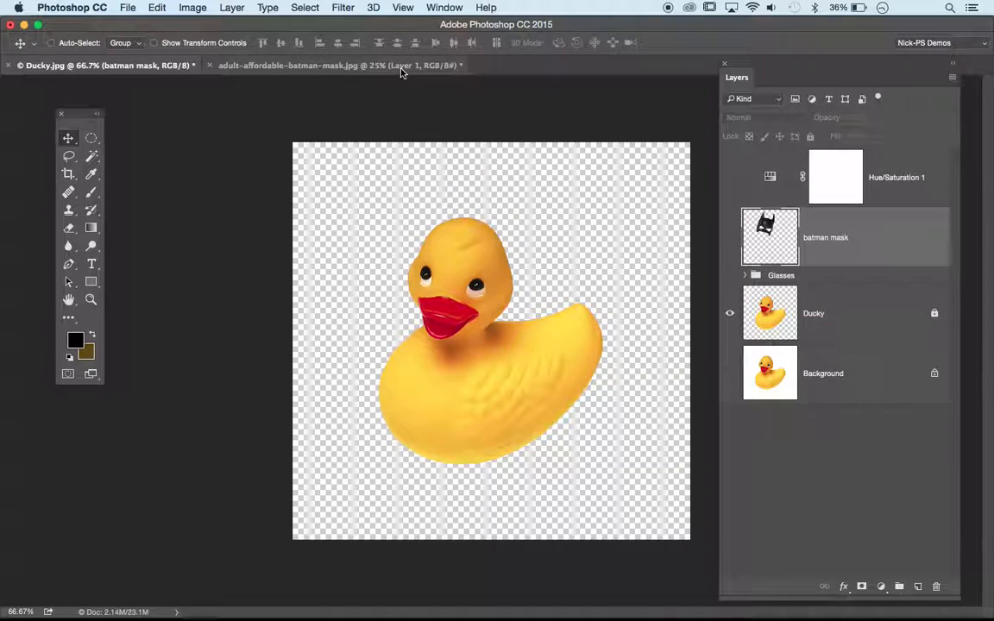
left_click(138, 67)
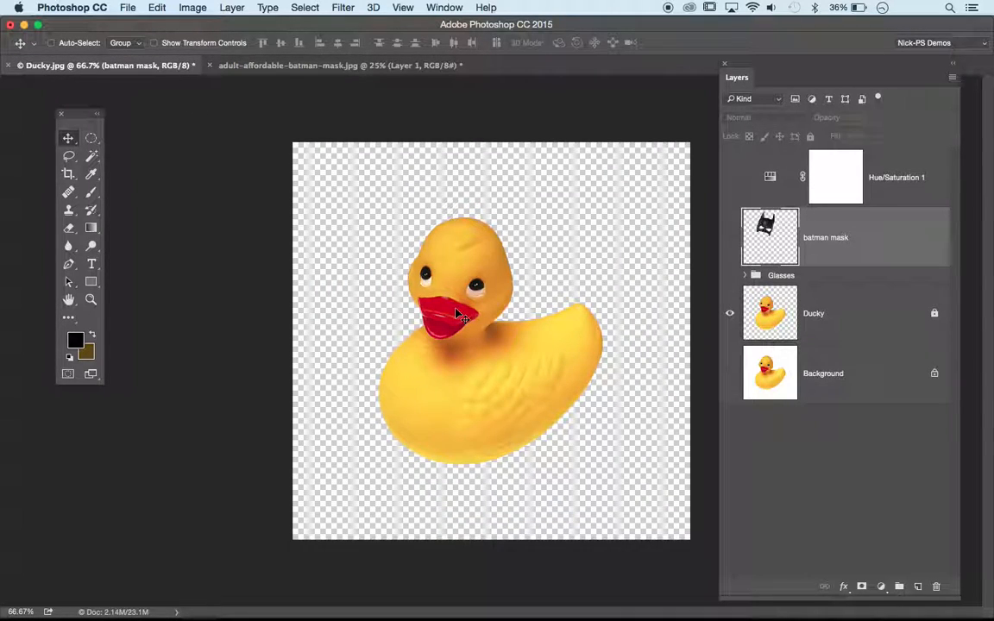
left_click(730, 237)
Step: Nudge the mask sideways and warp its middle, outer edge and lower corners to follow the duck's head
left_click_drag(451, 299, 455, 302)
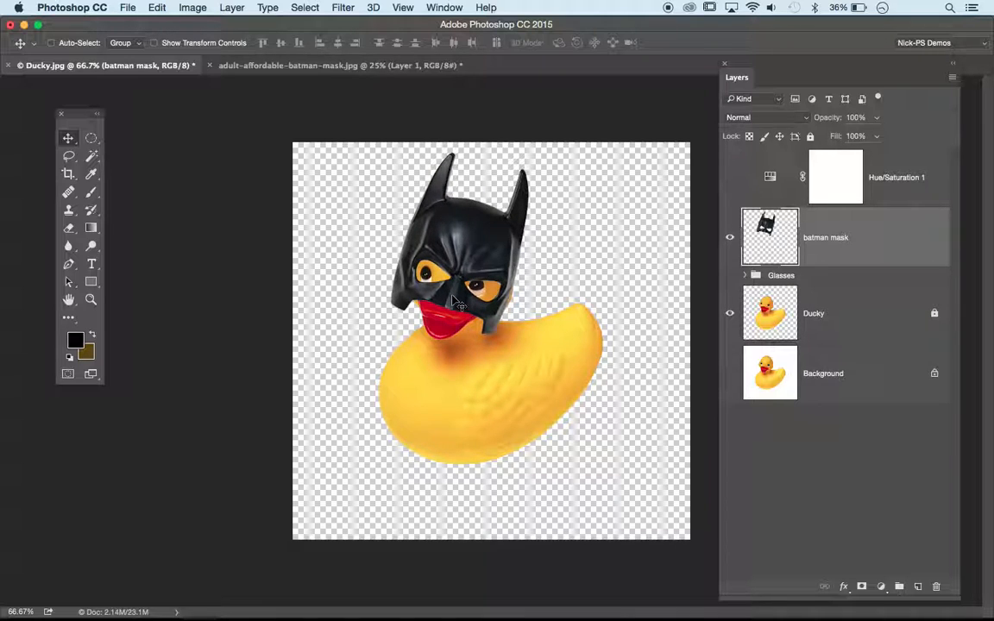
left_click(156, 8)
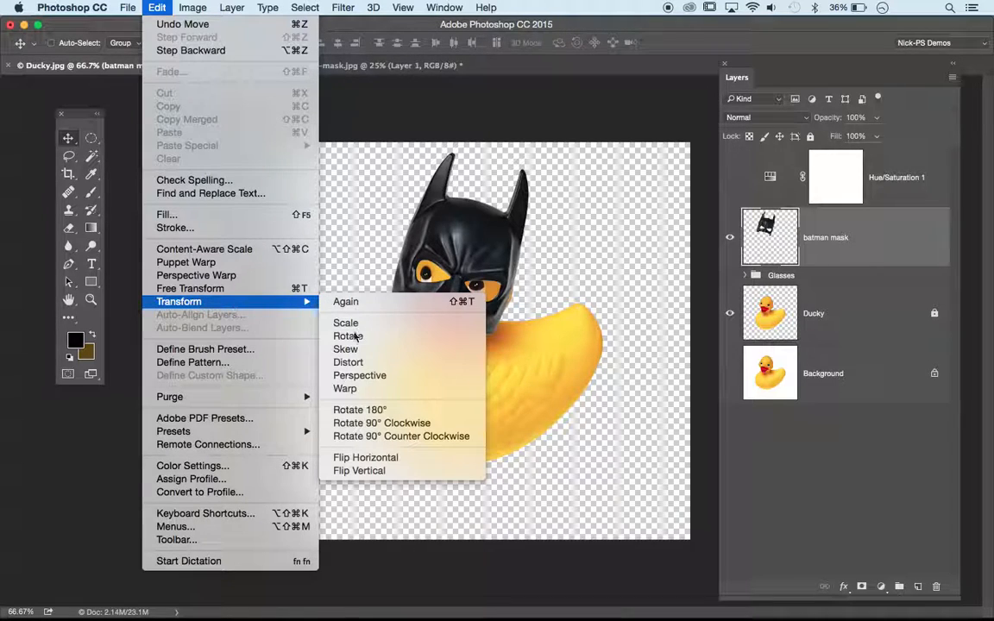
left_click(358, 385)
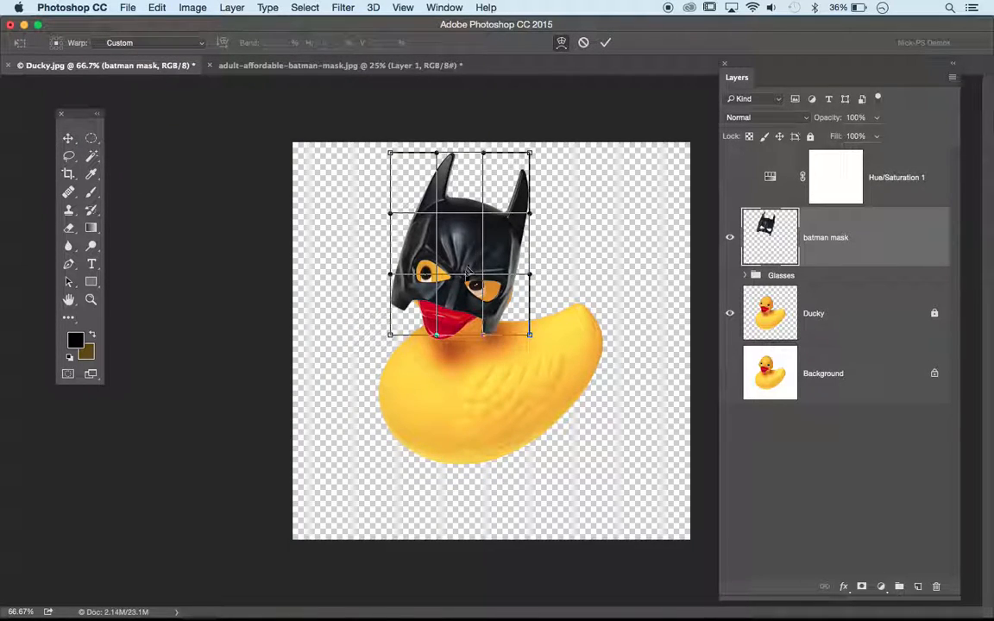
mouse_move(466, 276)
left_mouse_down()
mouse_move(410, 264)
mouse_move(457, 269)
mouse_move(414, 278)
mouse_move(462, 276)
left_mouse_up()
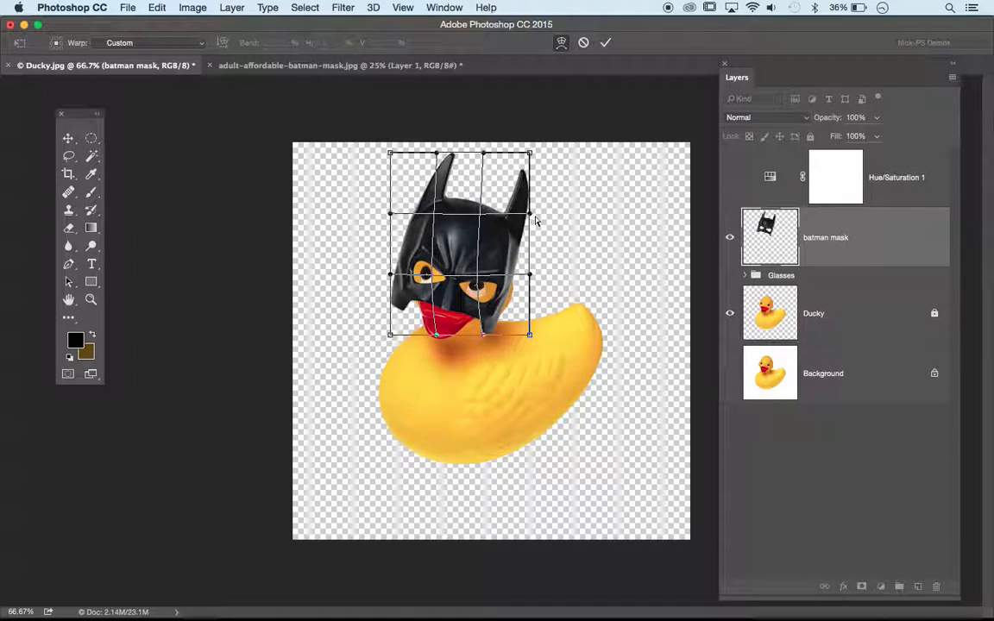
left_click_drag(535, 221, 548, 226)
left_click_drag(531, 277, 536, 282)
left_click_drag(529, 336, 533, 337)
left_click_drag(391, 338, 412, 349)
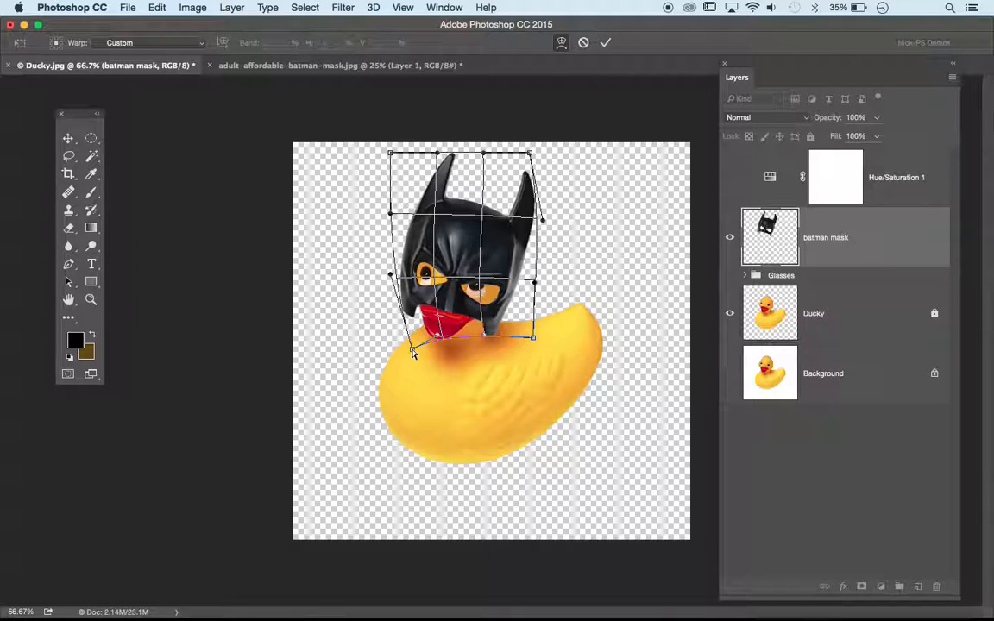
Step: Refine the warp around the mask's eye holes, side edges and lower corners for a snug fit, and apply it
left_click_drag(391, 274, 394, 282)
left_click_drag(503, 318, 506, 314)
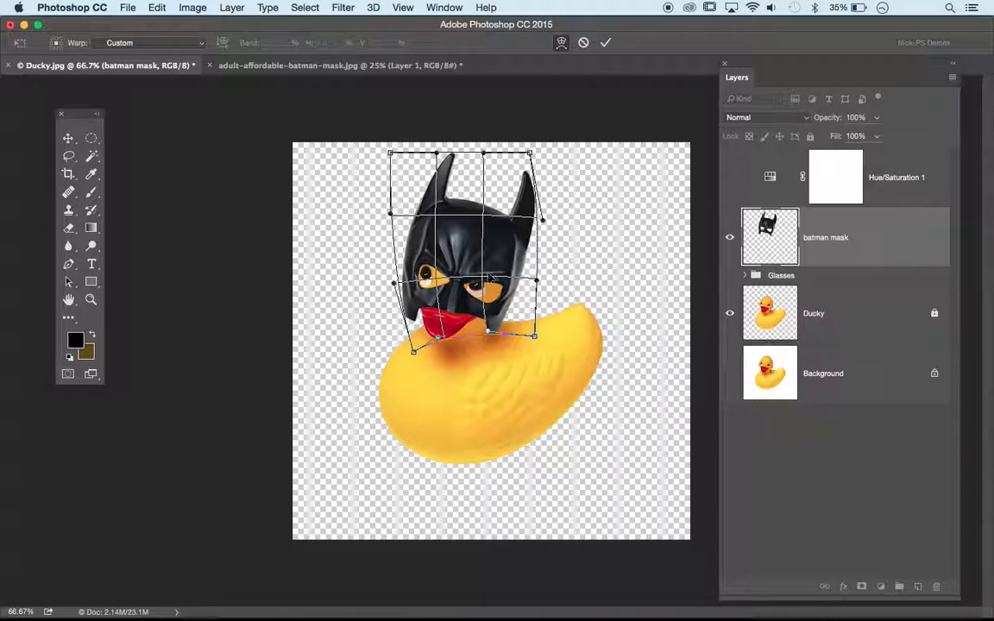
left_click_drag(488, 275, 488, 270)
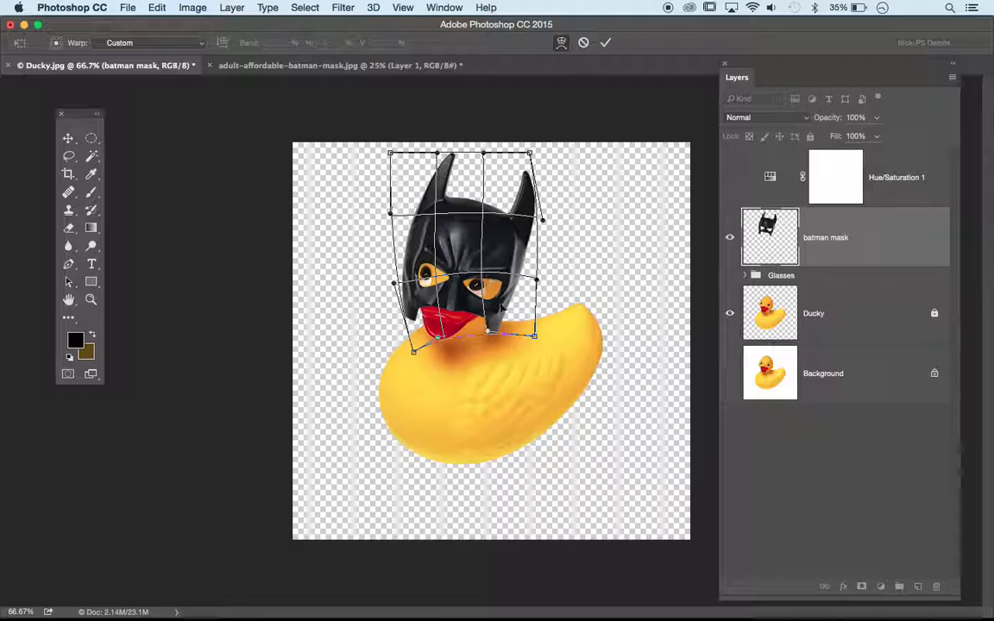
mouse_move(536, 337)
left_mouse_down()
mouse_move(522, 338)
mouse_move(532, 345)
left_mouse_up()
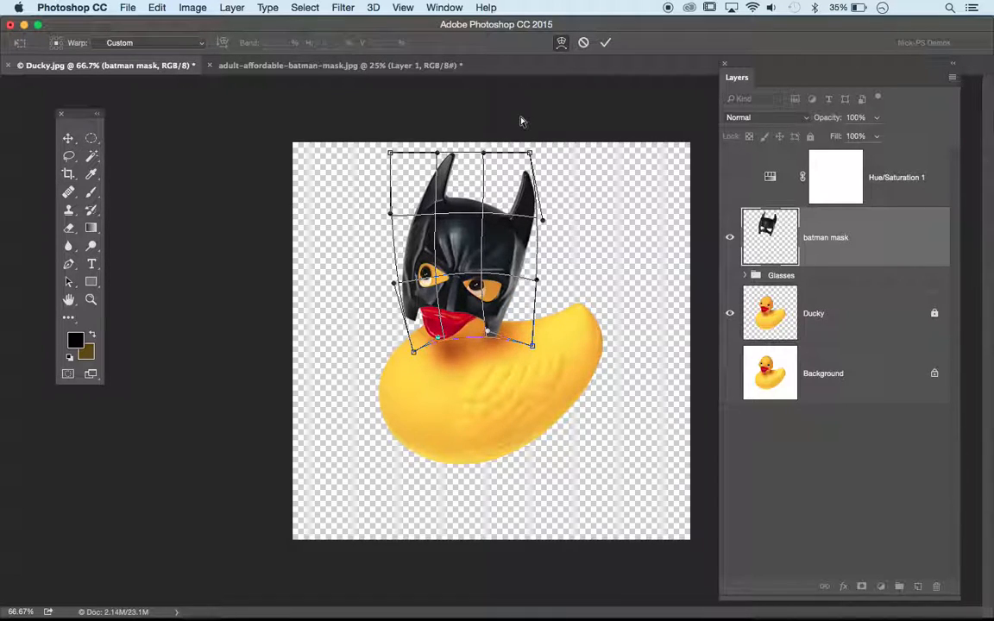
left_click_drag(543, 221, 524, 218)
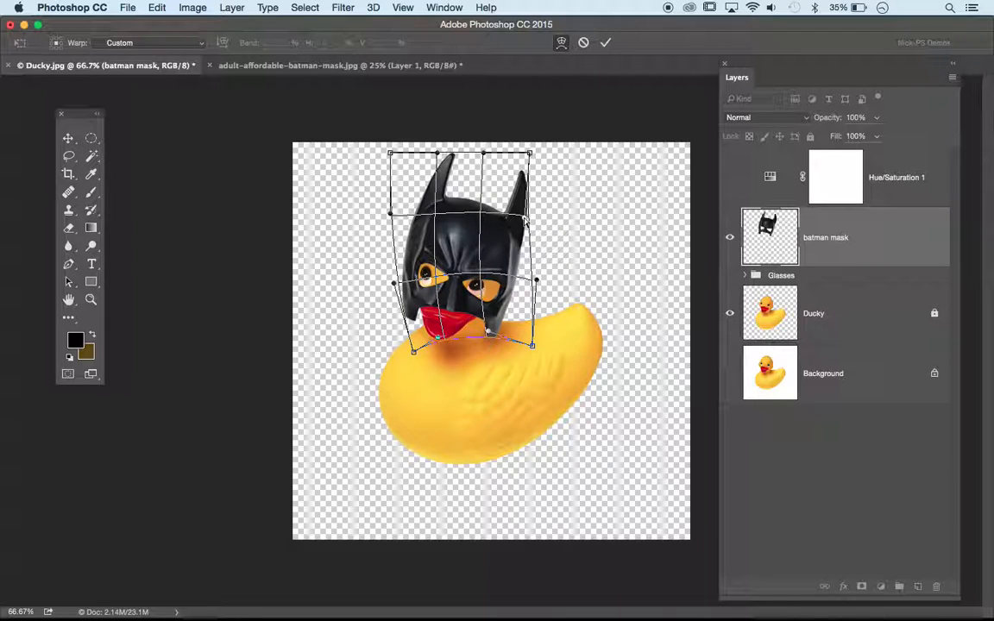
mouse_move(535, 346)
left_mouse_down()
mouse_move(530, 313)
mouse_move(538, 338)
left_mouse_up()
mouse_move(415, 352)
left_mouse_down()
mouse_move(414, 341)
mouse_move(423, 351)
left_mouse_up()
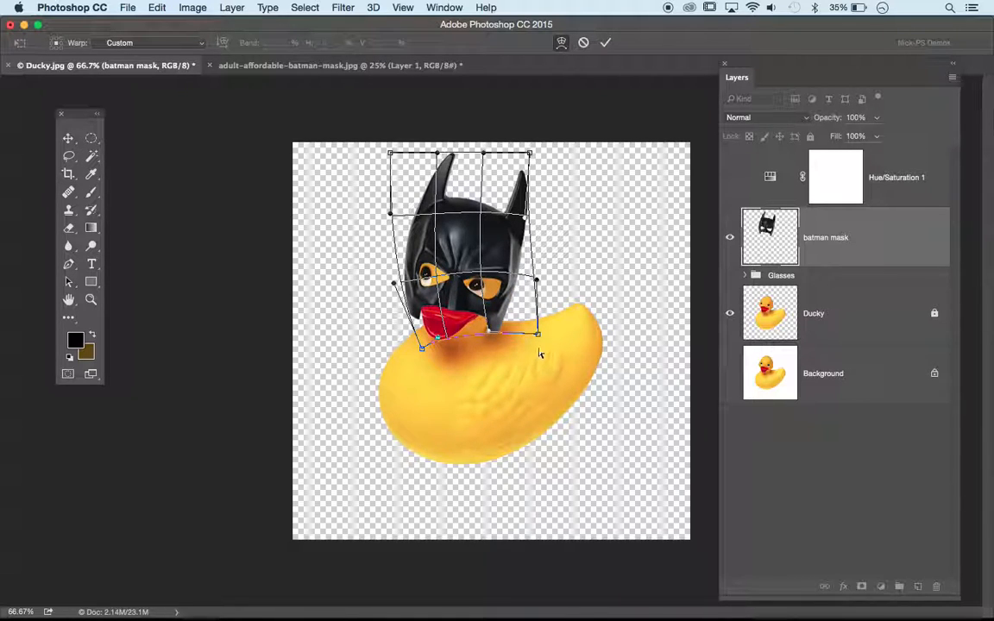
mouse_move(538, 336)
left_mouse_down()
mouse_move(532, 291)
mouse_move(537, 331)
left_mouse_up()
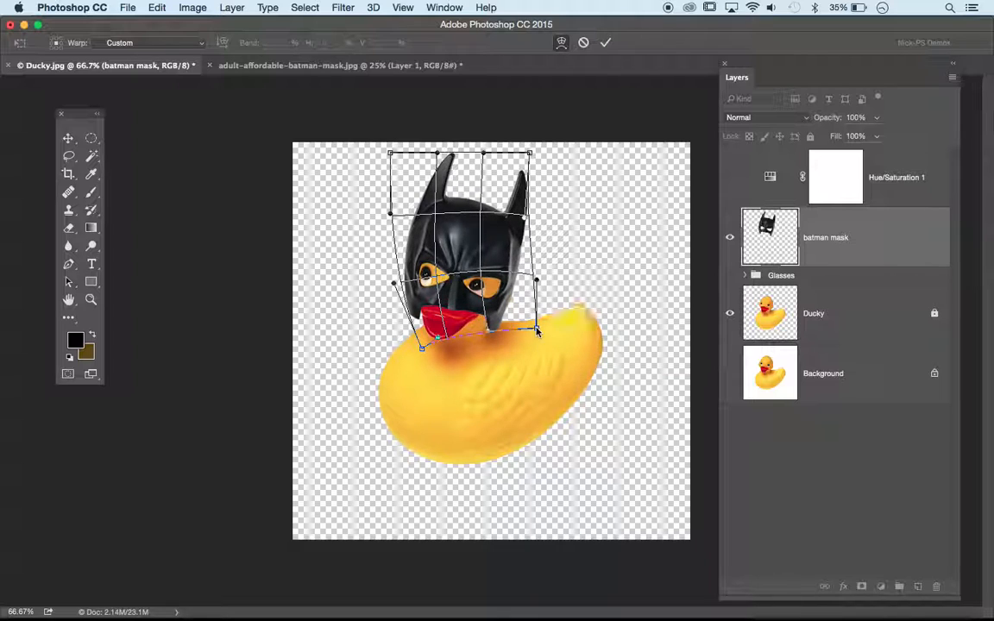
left_click(607, 44)
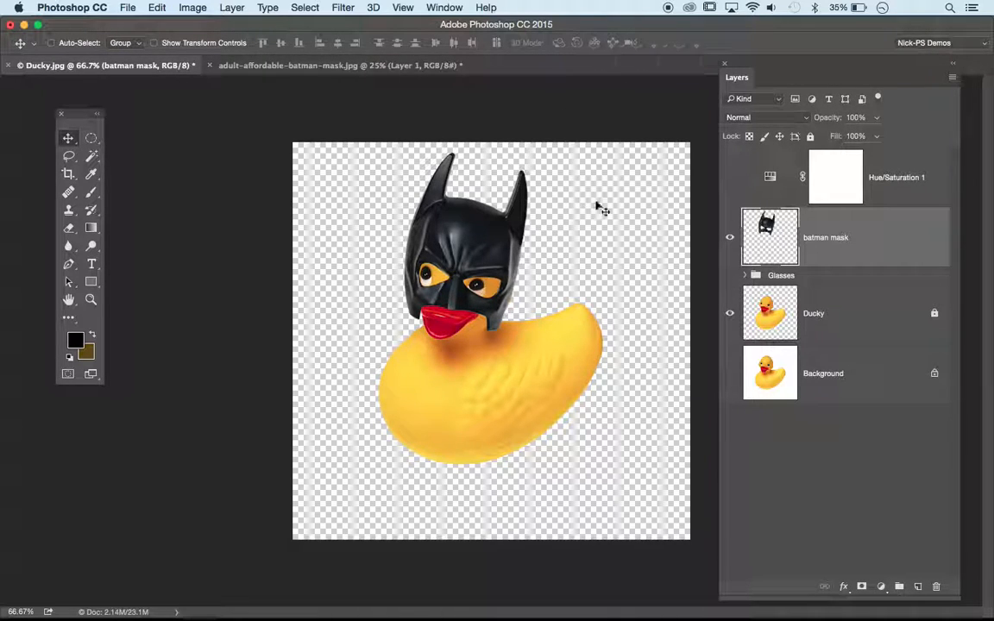
Step: Toggle the visibility of the batman mask layer and the Glasses group to compare the duck's looks, leaving only the mask shown
left_click(730, 237)
left_click(729, 237)
left_click(730, 238)
left_click(730, 238)
left_click(729, 238)
left_click(729, 275)
left_click(730, 275)
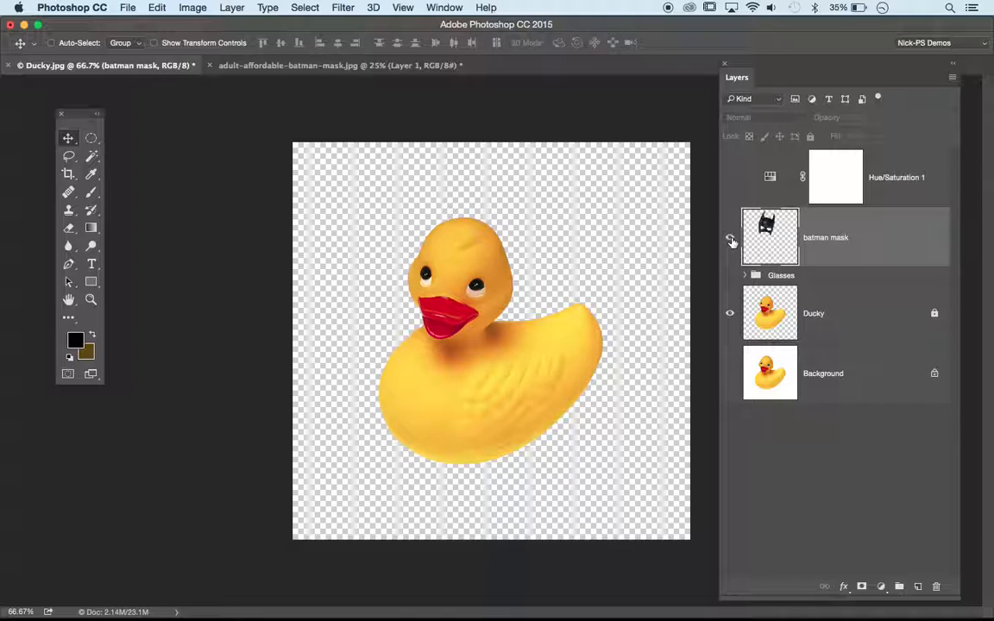
left_click(730, 238)
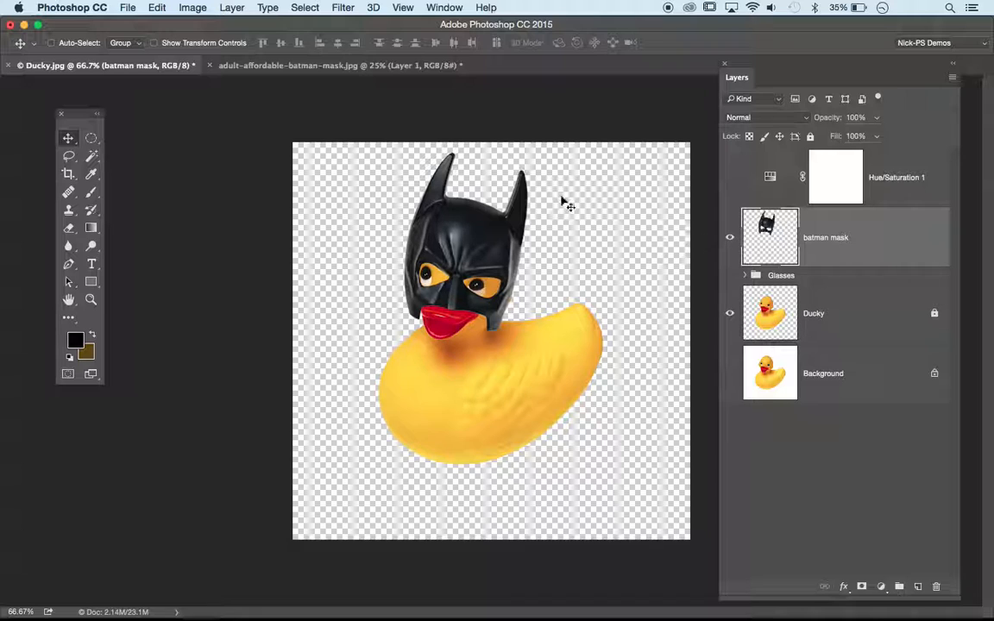
Step: Open Dawn-of-Justice-Batman-Cape.jpg from the Photoshop Images folder
left_click(126, 7)
left_click(138, 37)
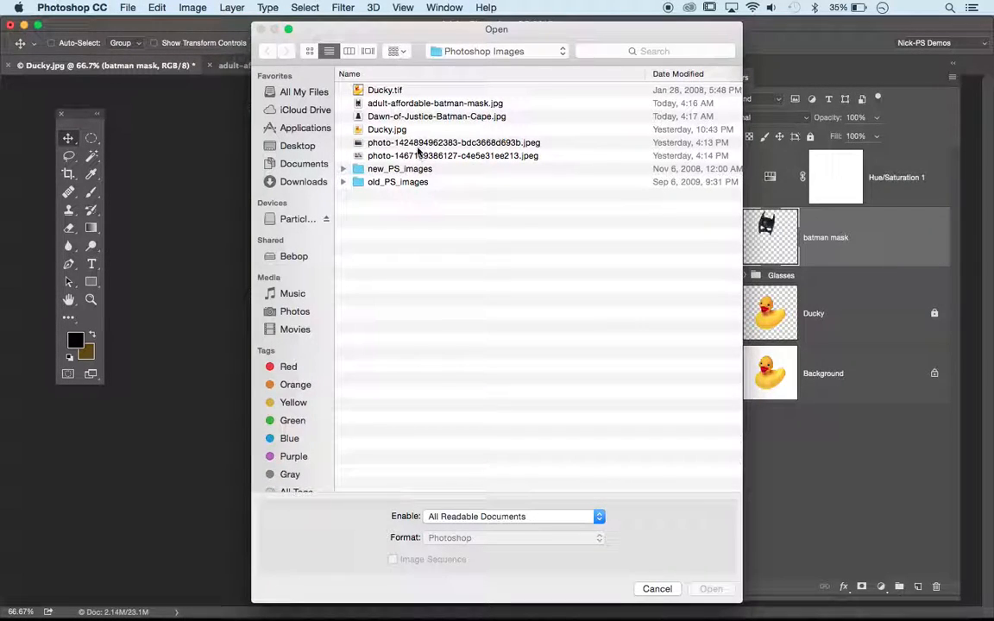
left_click(417, 117)
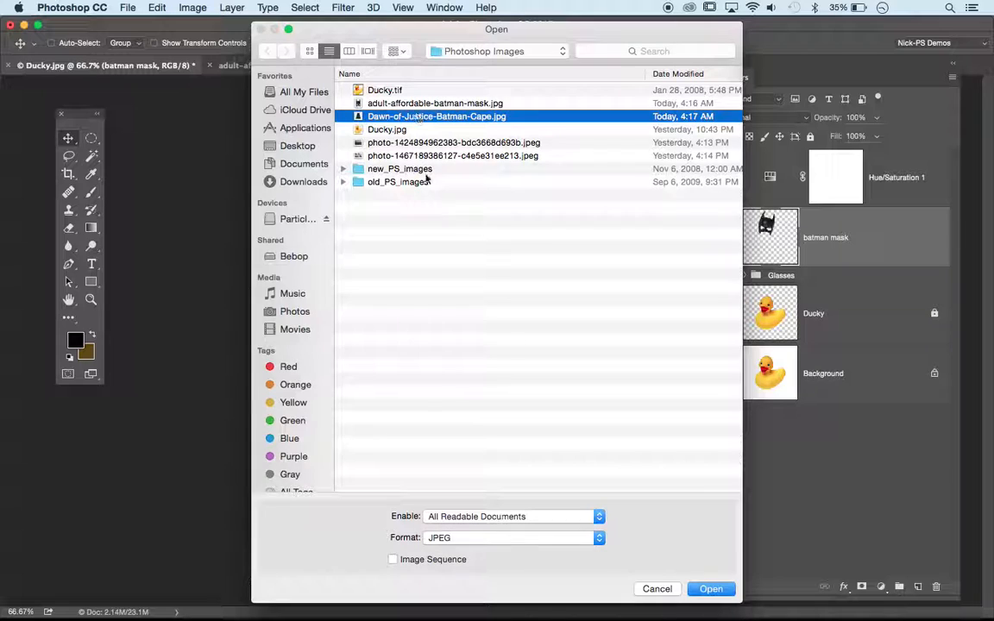
left_click(710, 589)
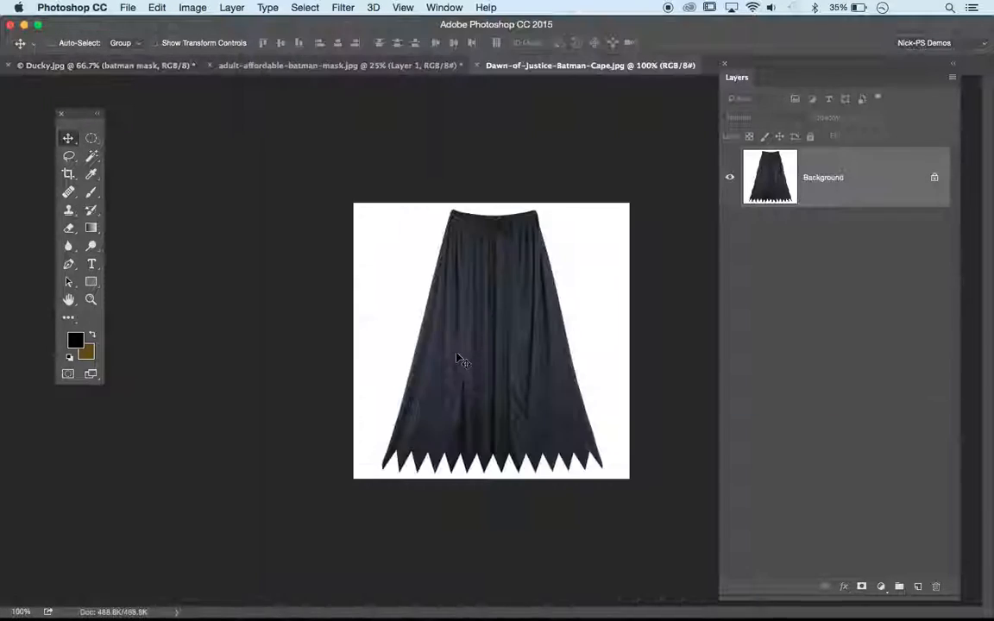
Step: Select the cape by picking its white background with the Magic Wand and inverting the selection
left_click(91, 158)
left_click(396, 304)
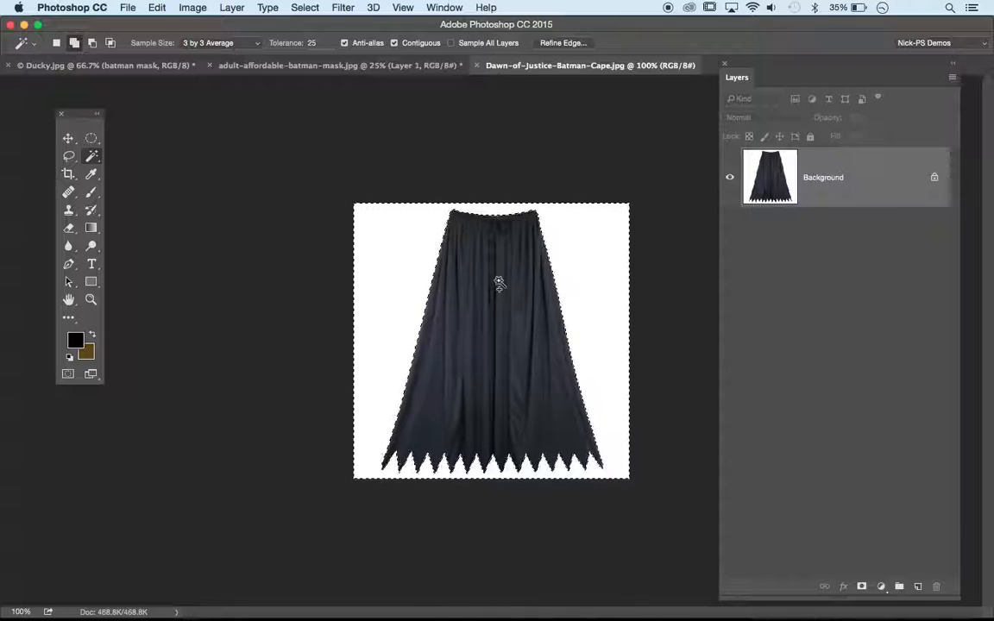
left_click(305, 7)
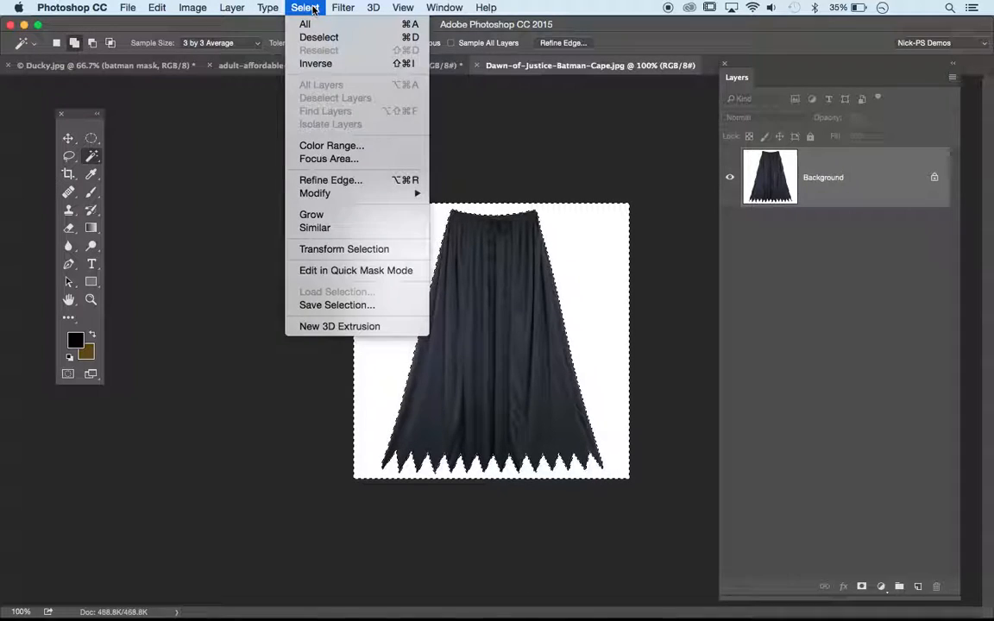
left_click(319, 66)
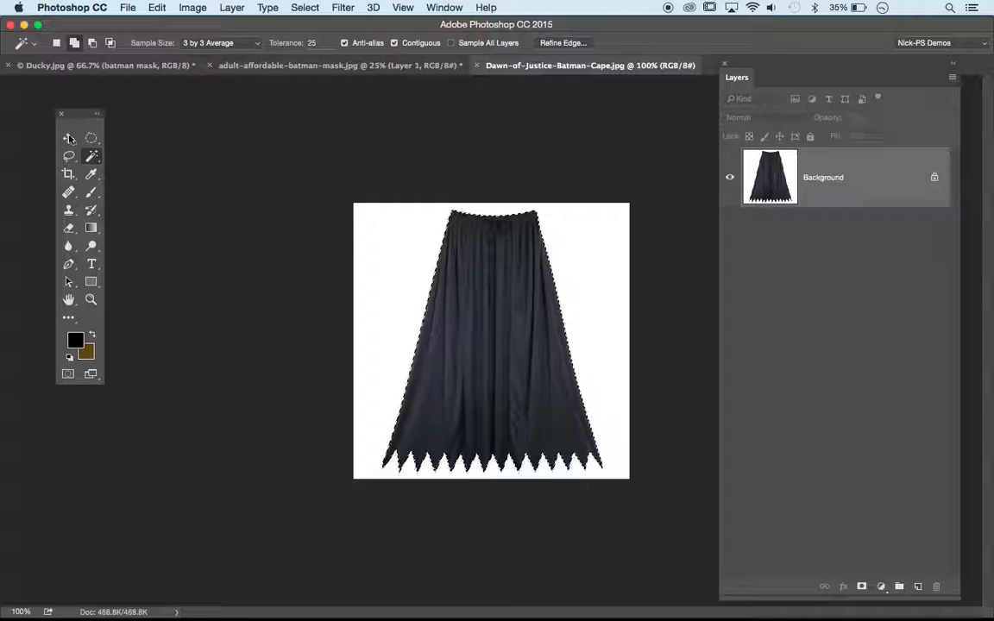
Step: Copy the selected cape into Ducky.jpg, stack its layer directly beneath the Ducky layer and place the cape behind the duck's body
key("v")
left_click_drag(508, 277, 154, 65)
left_click_drag(528, 316, 592, 310)
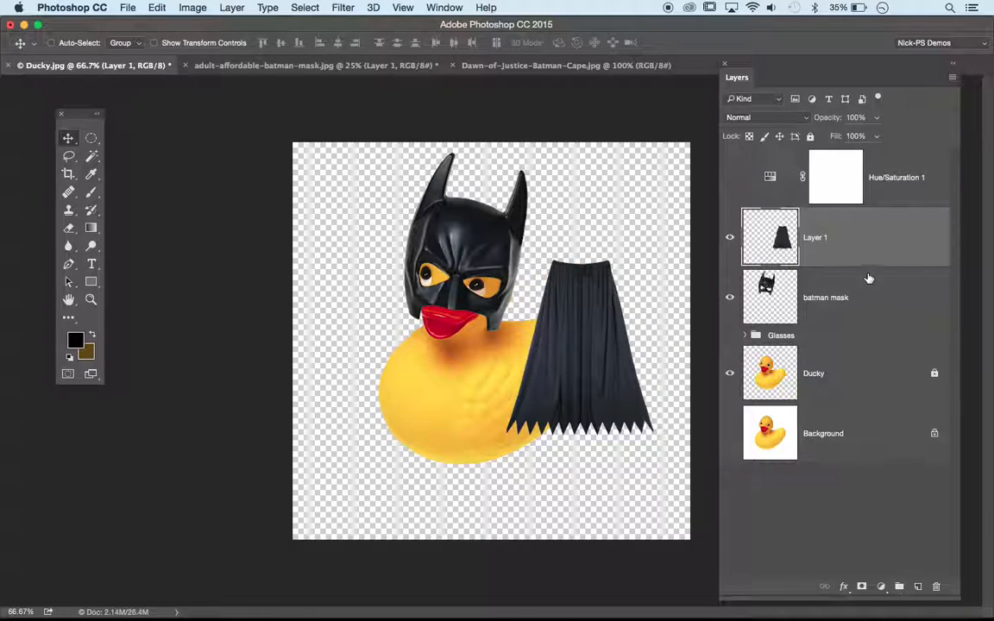
left_click_drag(805, 231, 864, 379)
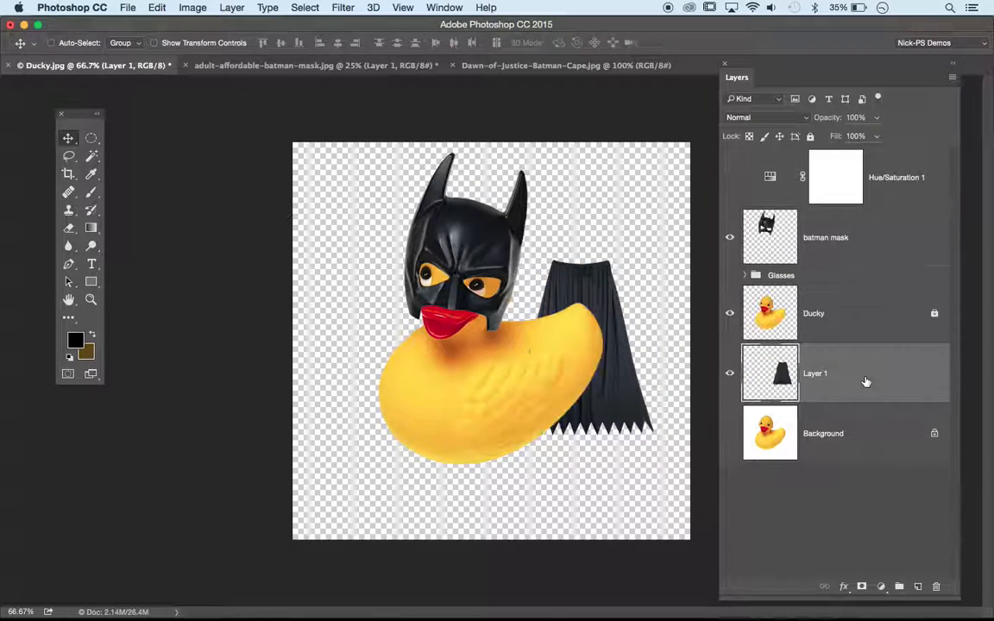
left_click_drag(604, 328, 497, 389)
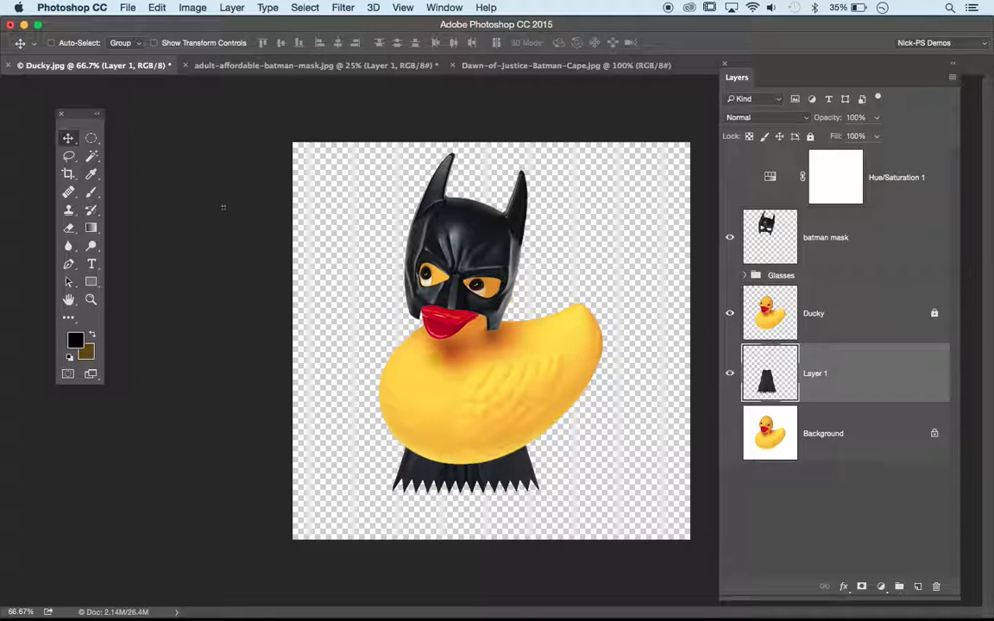
Step: Warp the cape so its lower corners flare outward and its sides bulge, and apply the warp
left_click(157, 7)
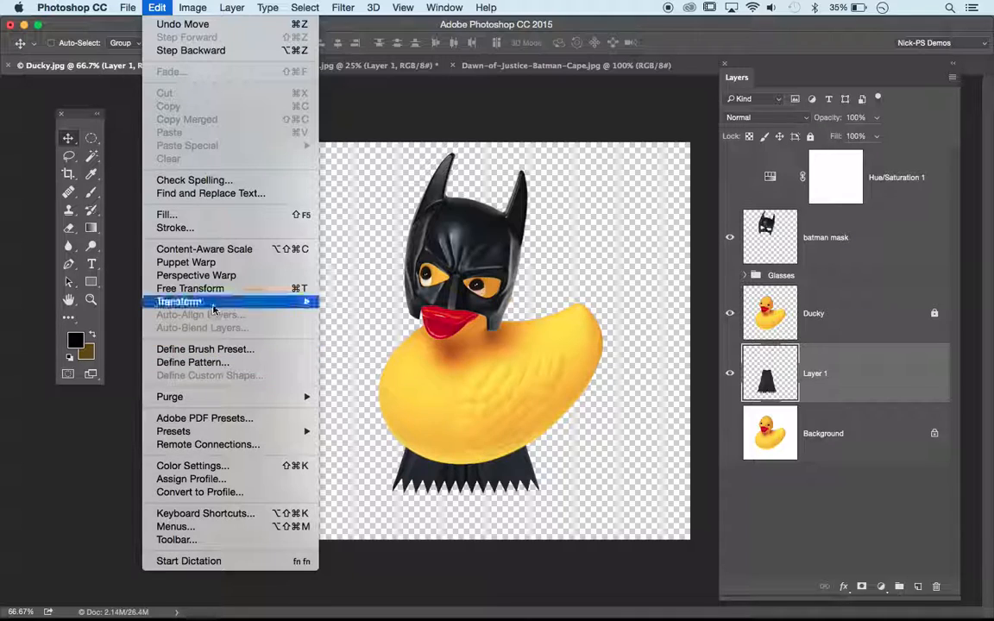
mouse_move(215, 301)
left_click(392, 390)
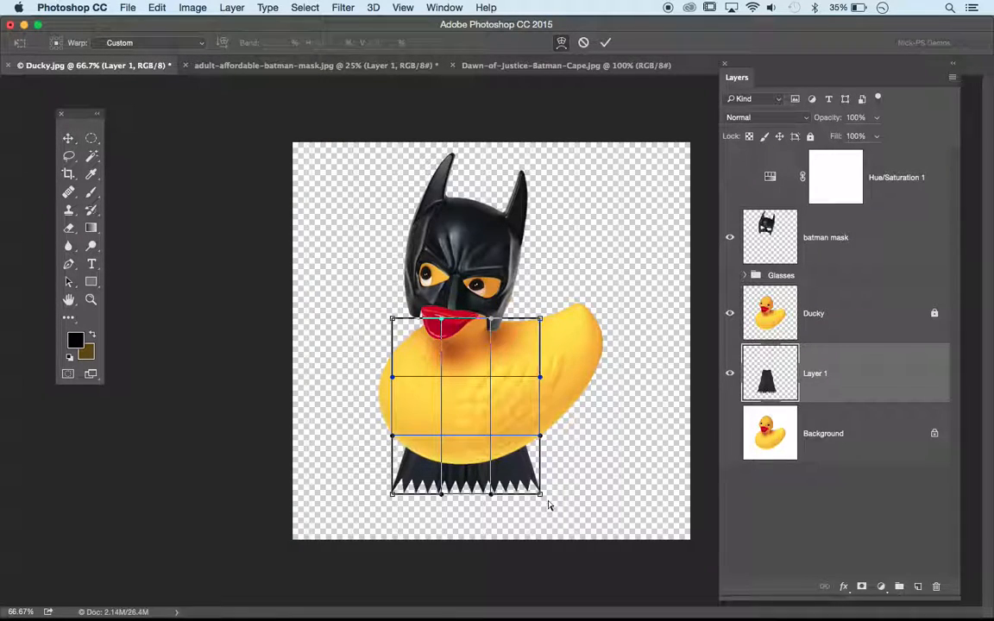
left_click_drag(540, 494, 652, 464)
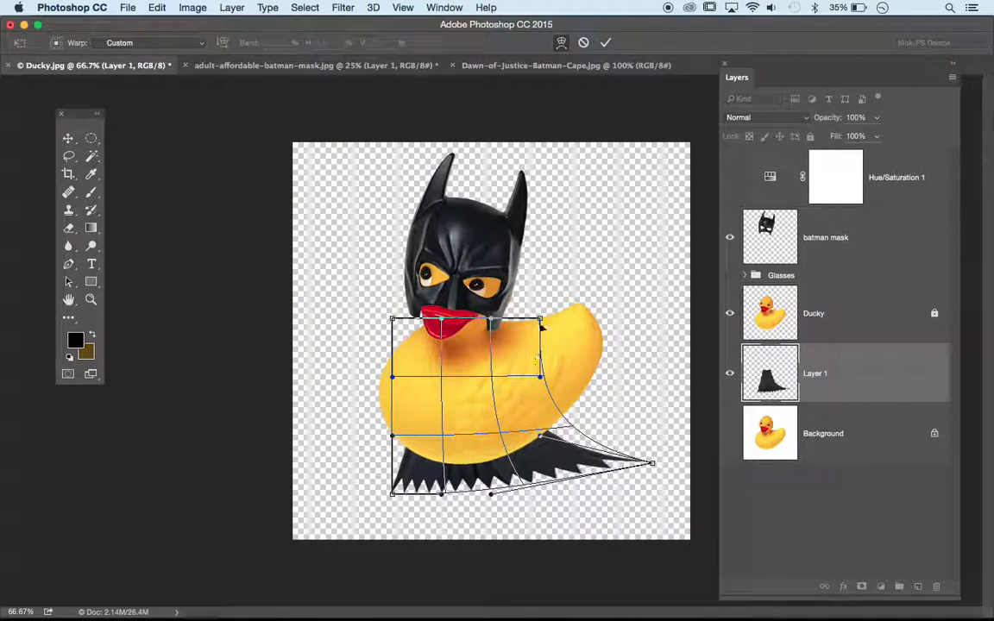
mouse_move(541, 319)
left_mouse_down()
mouse_move(551, 235)
mouse_move(530, 316)
left_mouse_up()
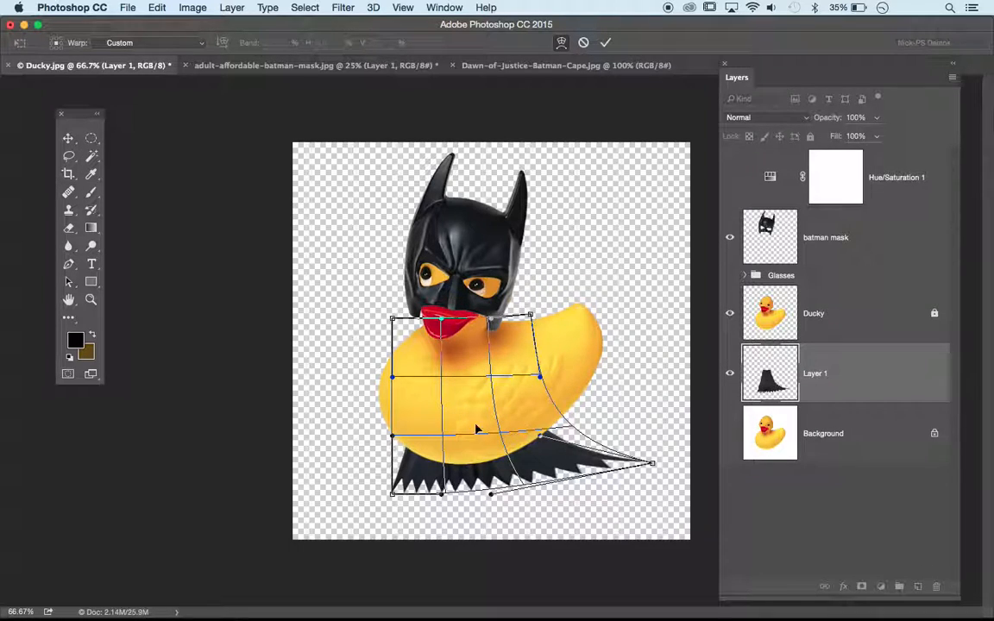
left_click_drag(397, 496, 316, 474)
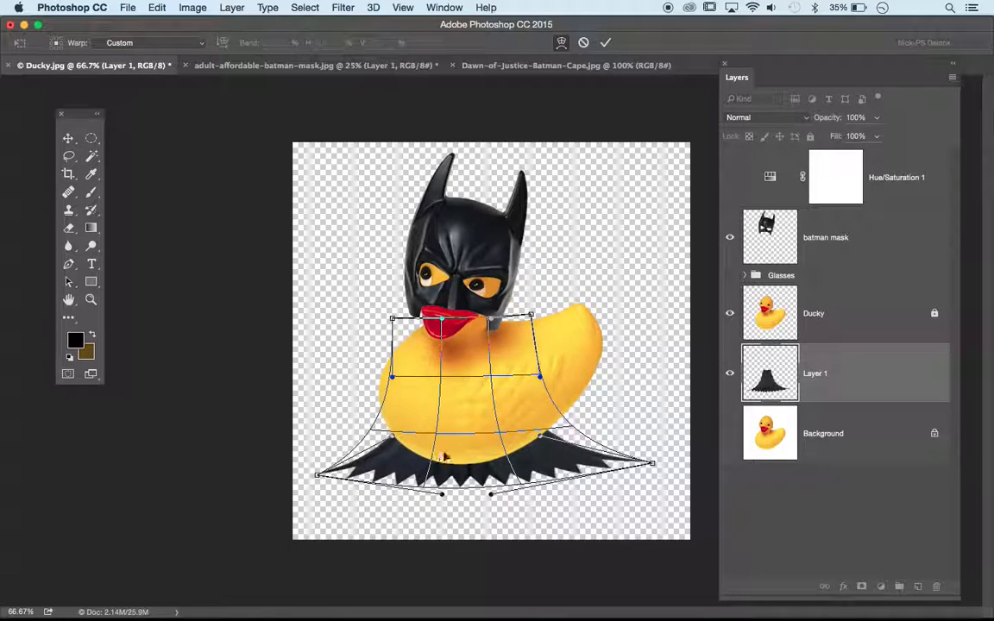
left_click_drag(393, 378, 362, 362)
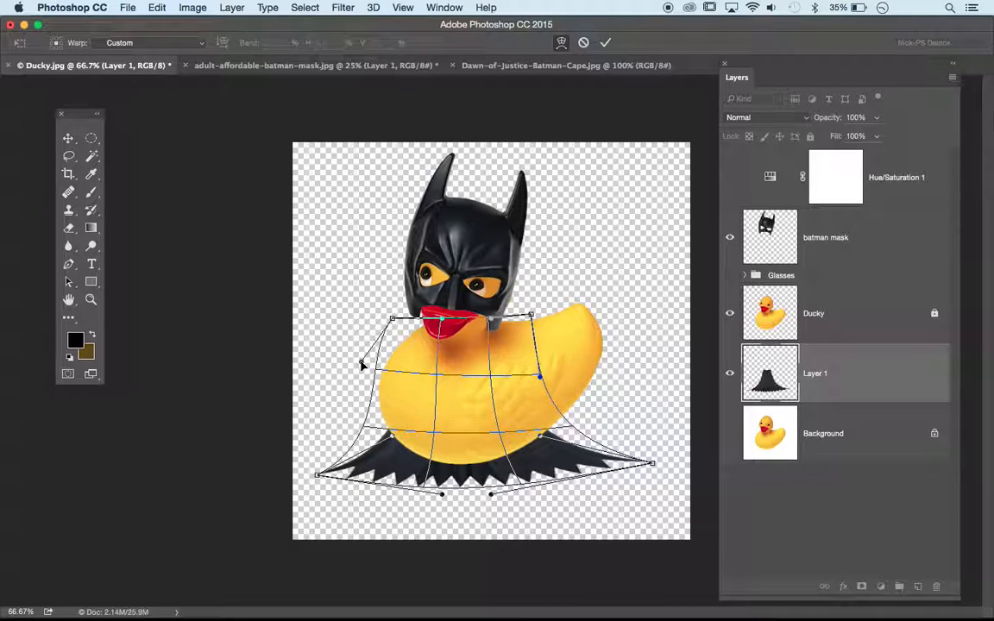
left_click_drag(542, 383, 592, 357)
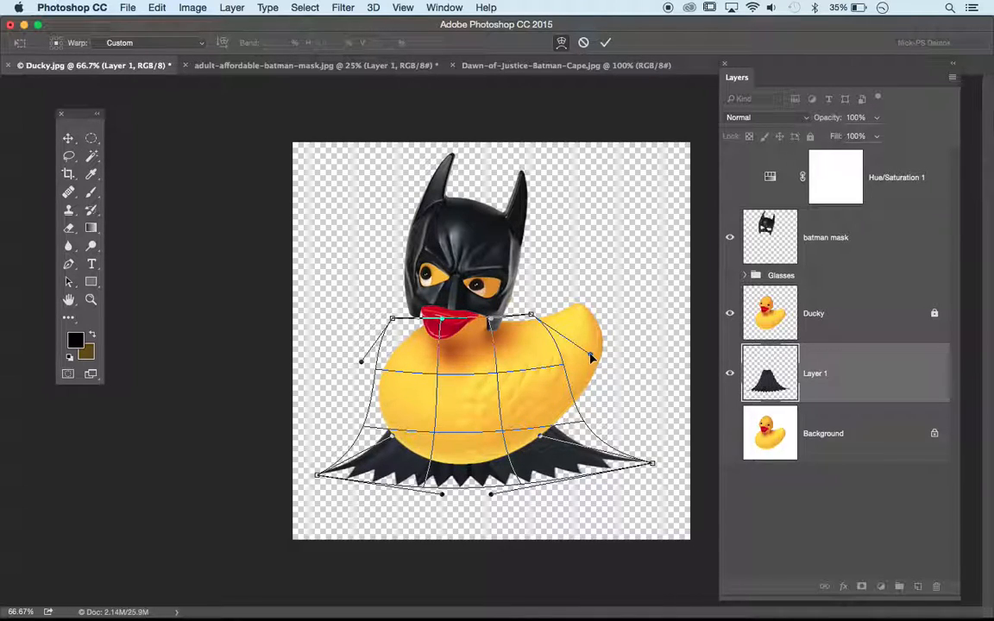
key("Return")
Step: Move the cape up behind the duck's neck and rotate it counterclockwise so its jagged hem flies out behind the head
left_click_drag(552, 475, 600, 270)
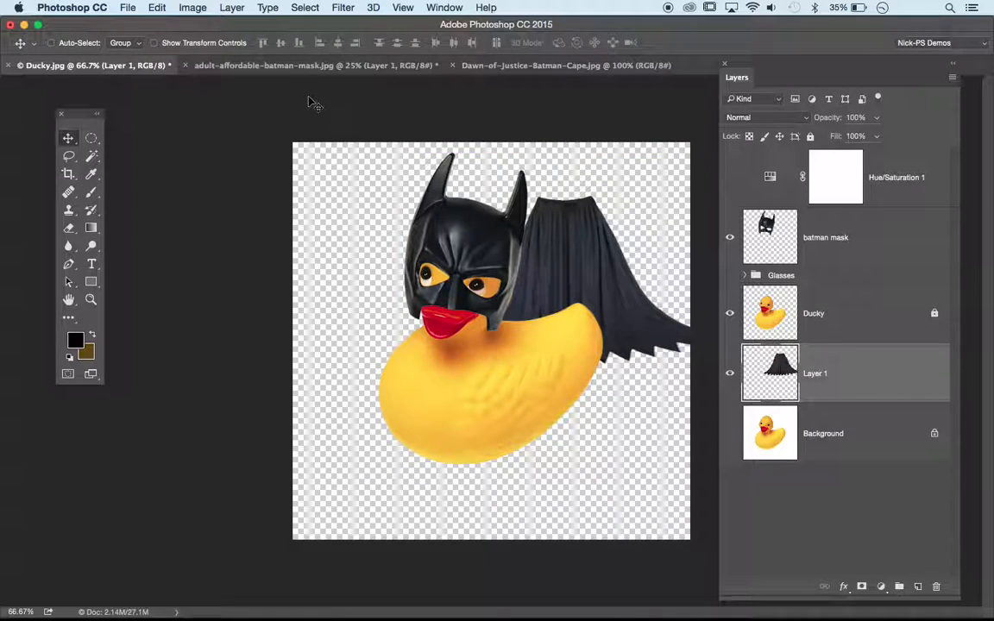
left_click(158, 8)
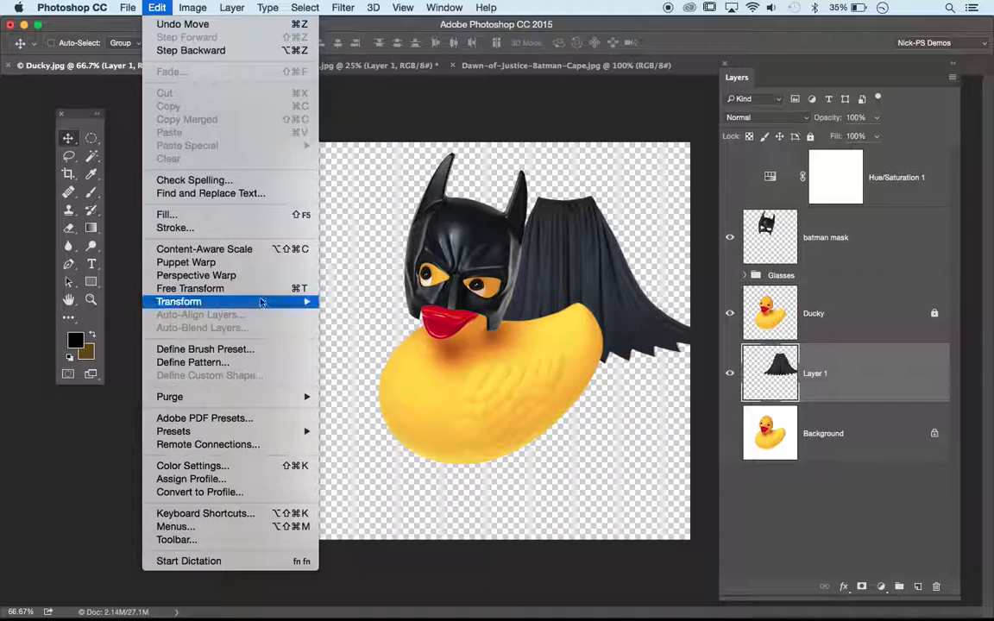
left_click(257, 288)
left_click_drag(561, 166, 420, 455)
left_click_drag(548, 301, 510, 299)
key("Return")
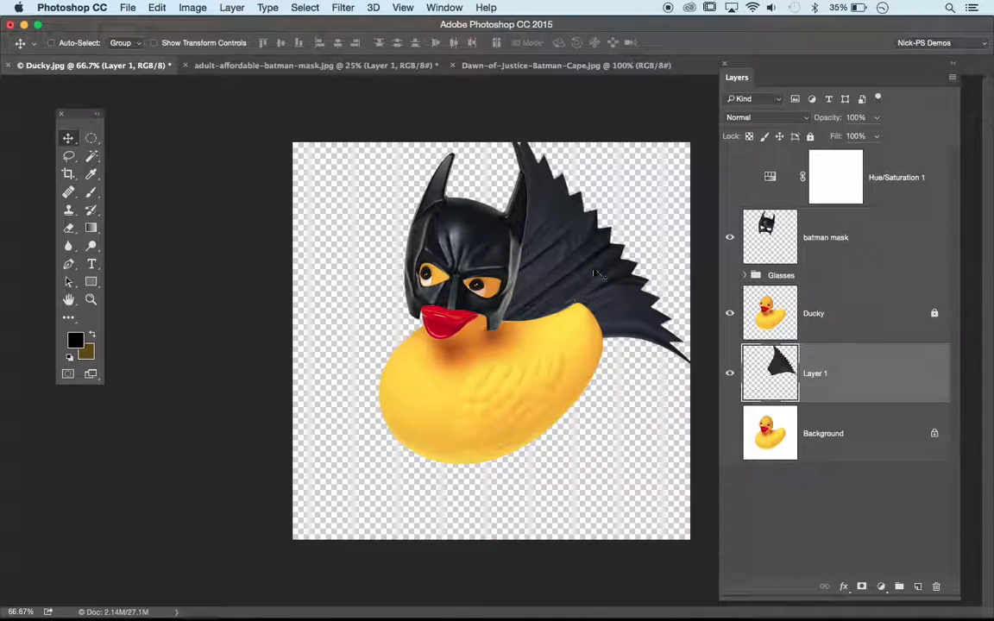
Step: Toggle the cape layer's visibility to compare the duck with and without the cape
left_click(730, 385)
left_click(730, 385)
left_click(730, 385)
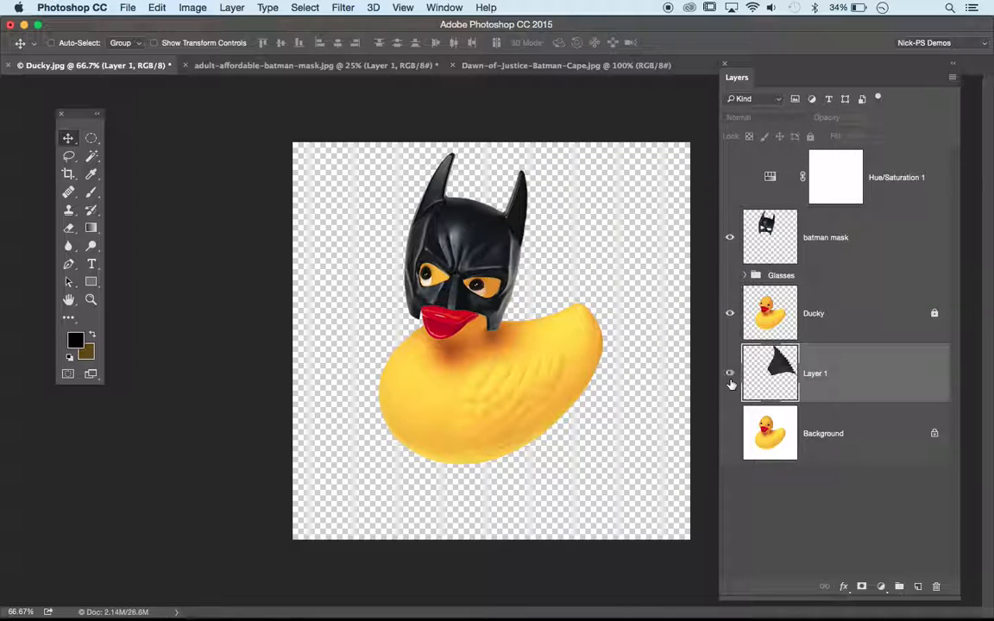
left_click(730, 385)
Step: Rename the cape's layer as cape
double_click(823, 380)
type("cape")
key("Return")
Step: Toggle the batman mask and cape layers separately to compare the duck with and without each piece
left_click(730, 237)
left_click(730, 237)
left_click(731, 380)
left_click(731, 378)
left_click(729, 239)
left_click(730, 377)
left_click(730, 376)
left_click(730, 237)
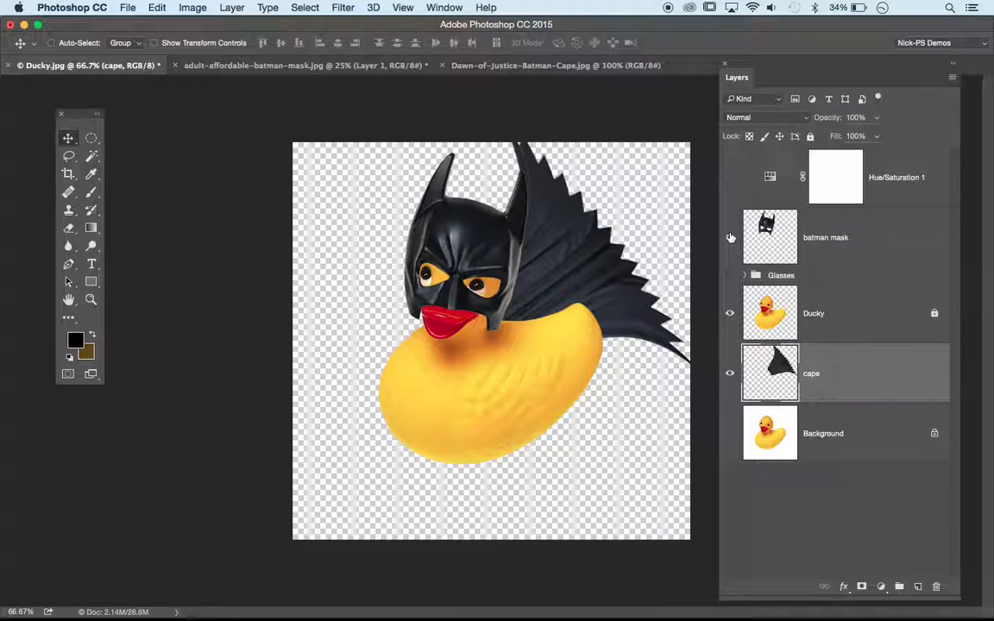
Step: Preview the duck with only the Glasses group, with only Hue/Saturation 1, and with the batman mask and cape layers
left_click(730, 238)
left_click(730, 377)
left_click(730, 277)
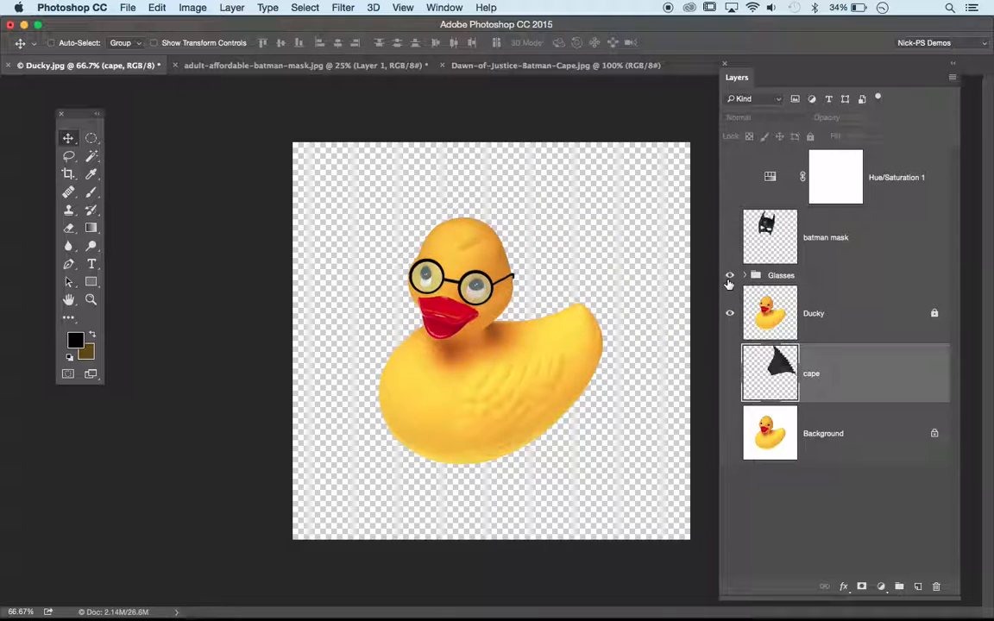
left_click(729, 277)
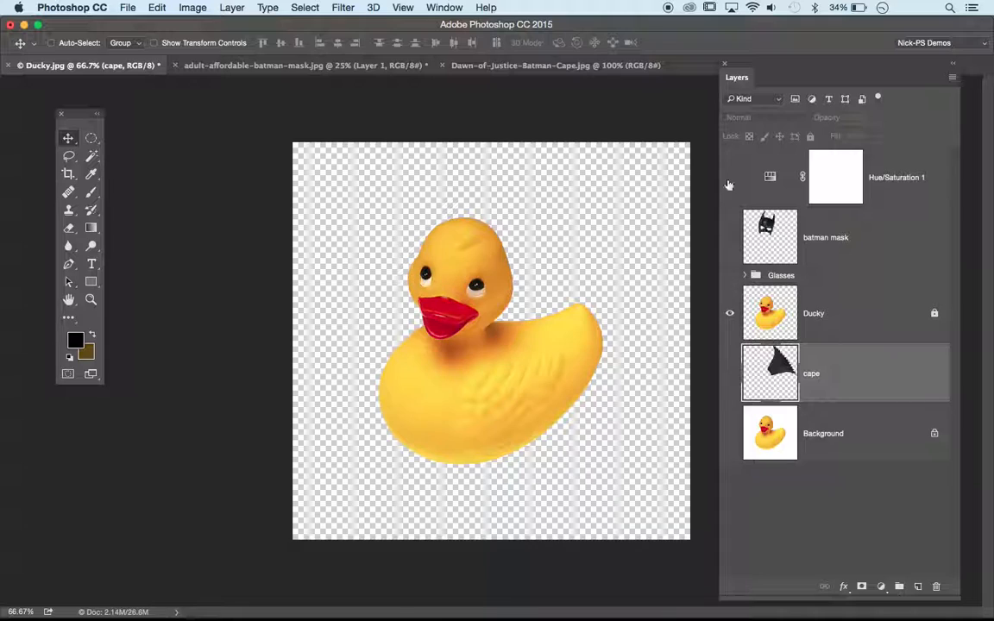
left_click(729, 177)
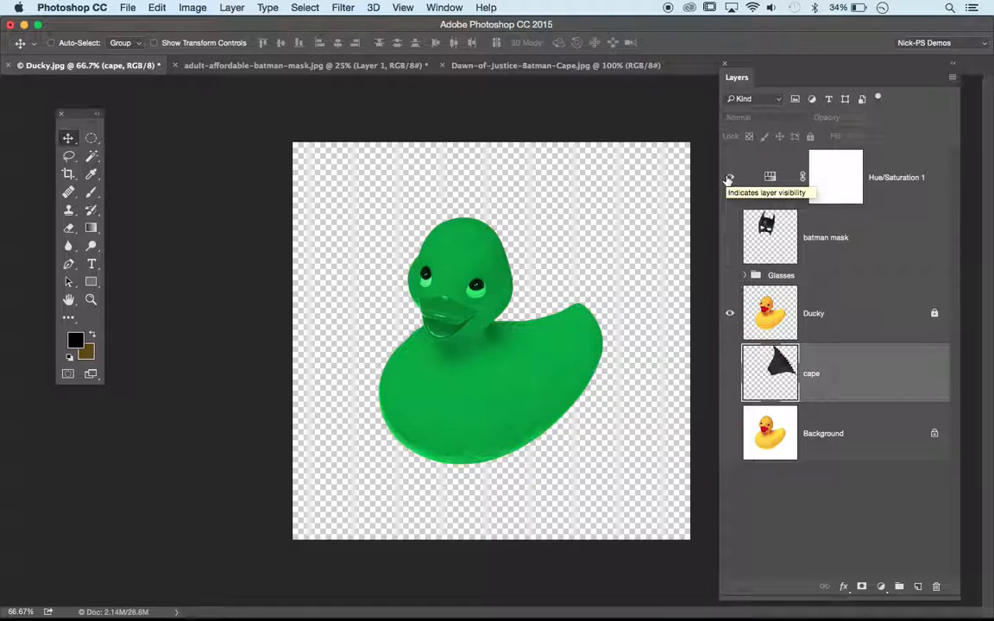
left_click(729, 178)
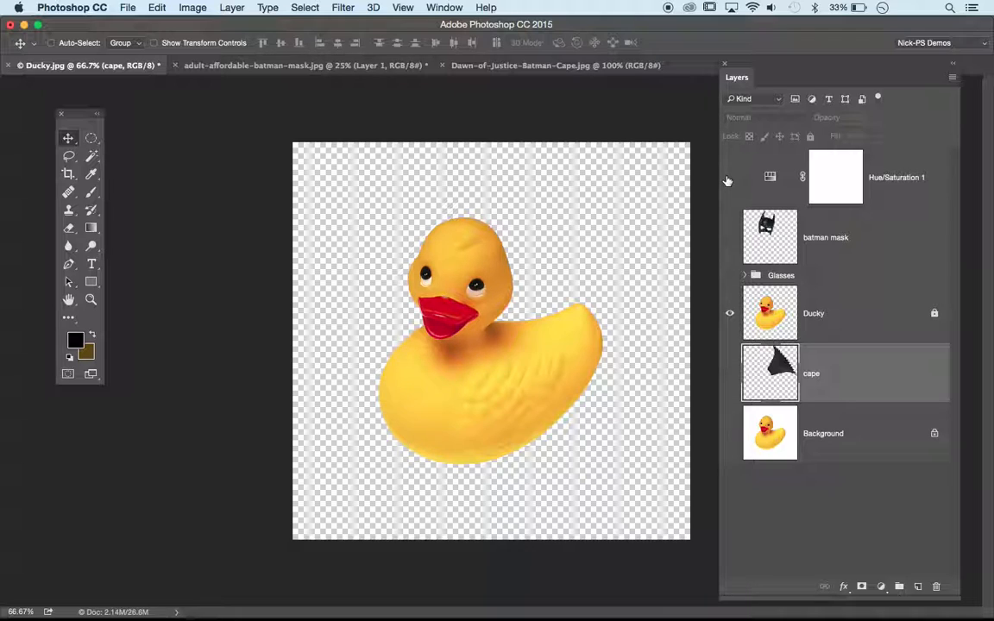
left_click(734, 249)
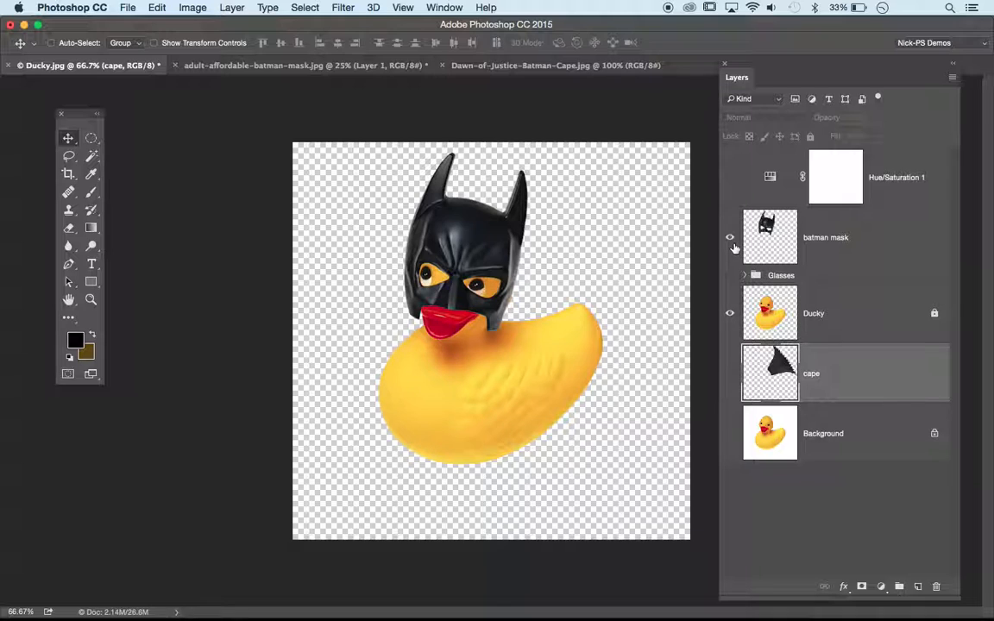
left_click(729, 373)
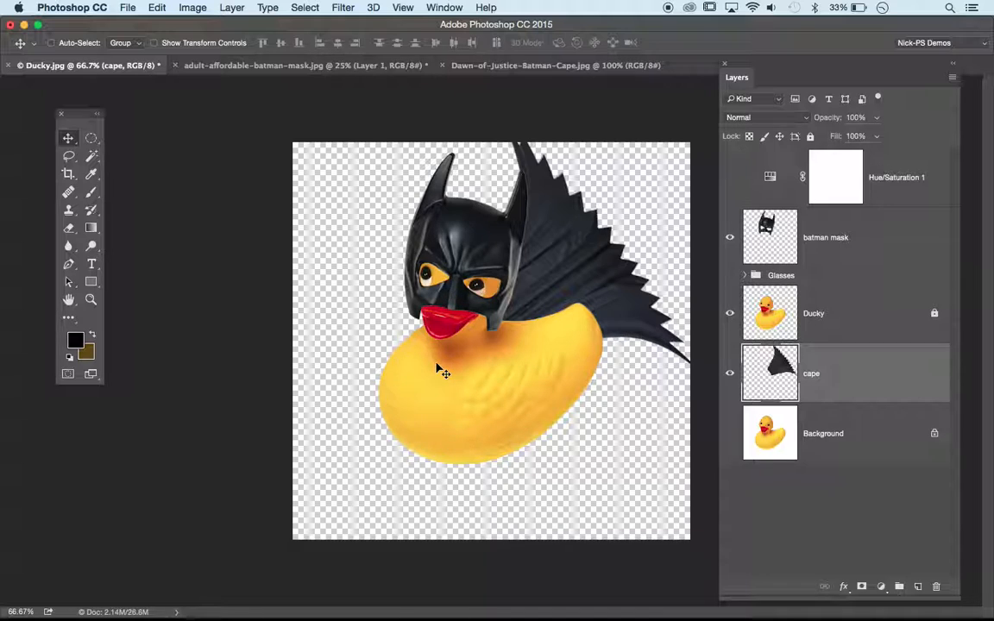
Step: Hide the cape and batman mask layers and show the Glasses group
left_click(730, 373)
left_click(730, 237)
left_click(730, 276)
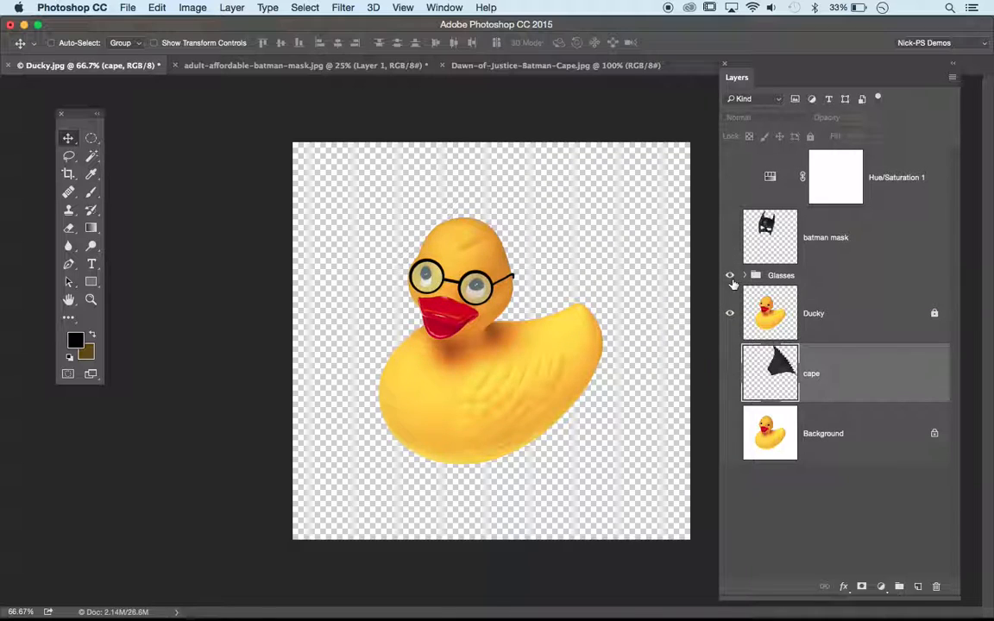
Step: Add a new layer directly above the Ducky layer and paint a black lightning bolt scar on the duck's forehead with the Brush
left_click(813, 316)
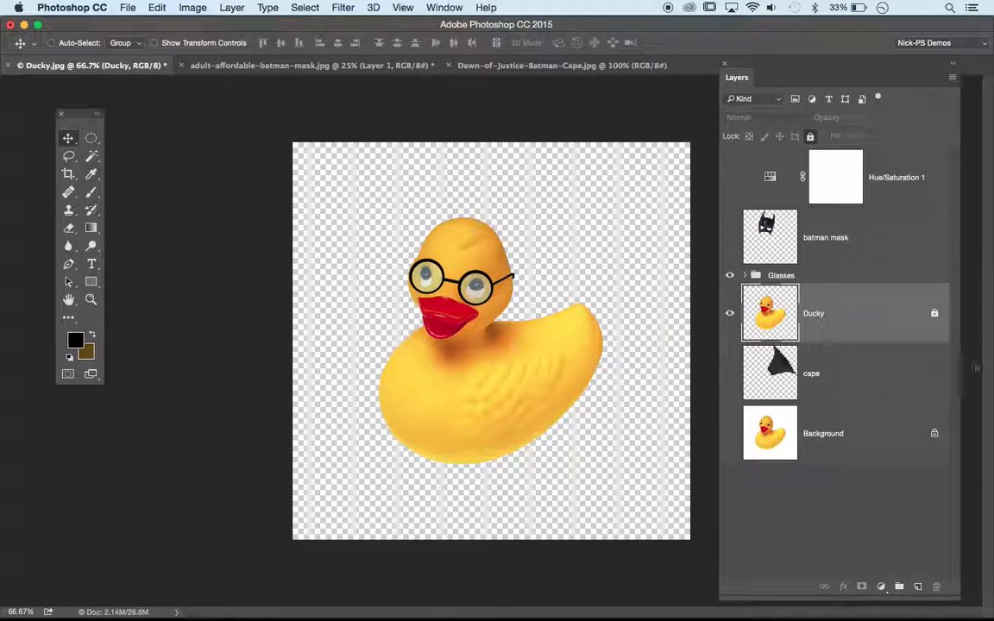
left_click(920, 589)
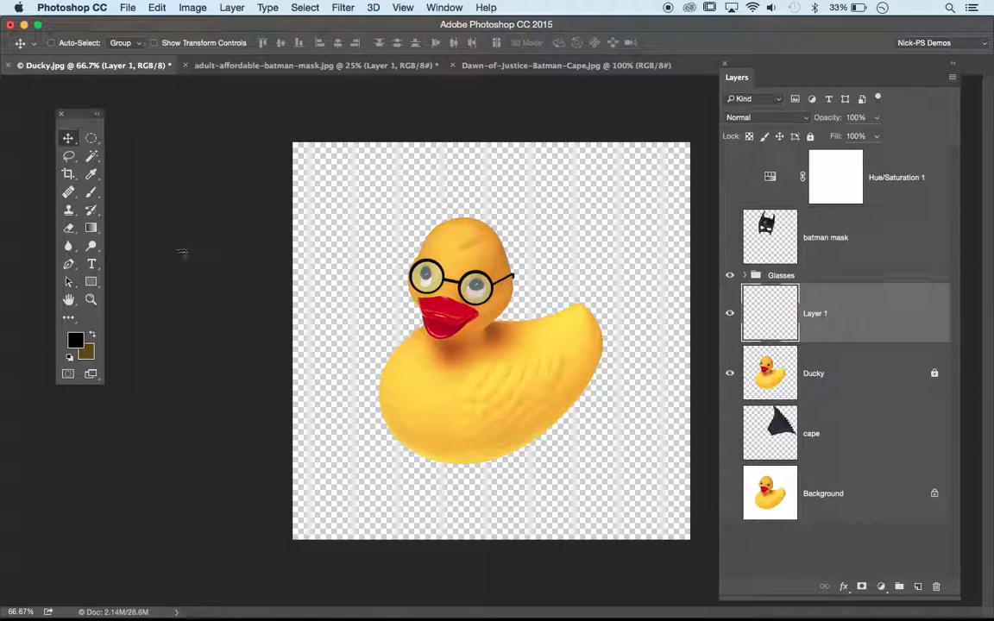
key("b")
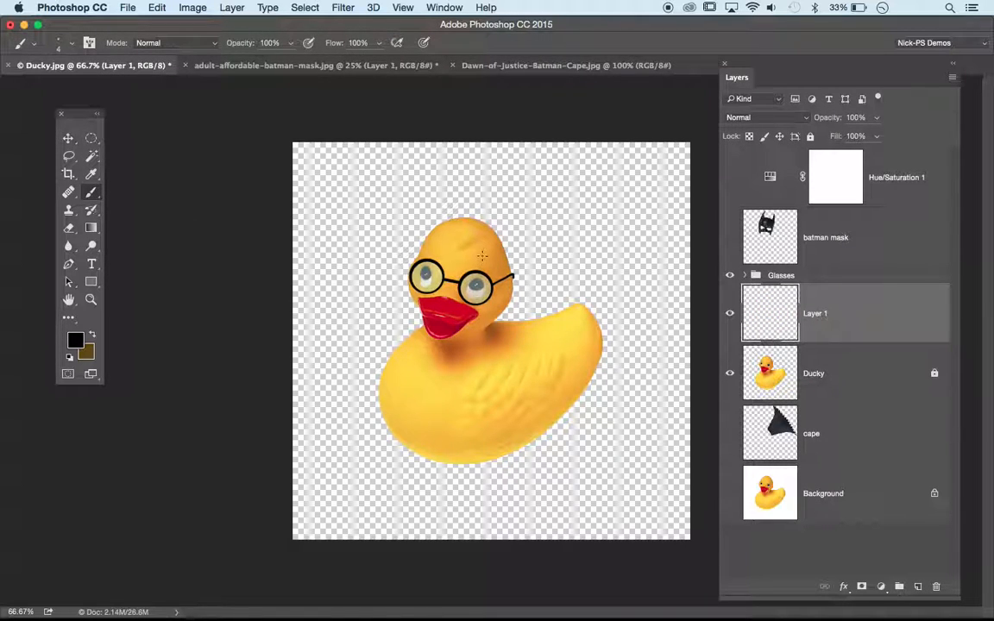
scroll(478, 259, "up", 5)
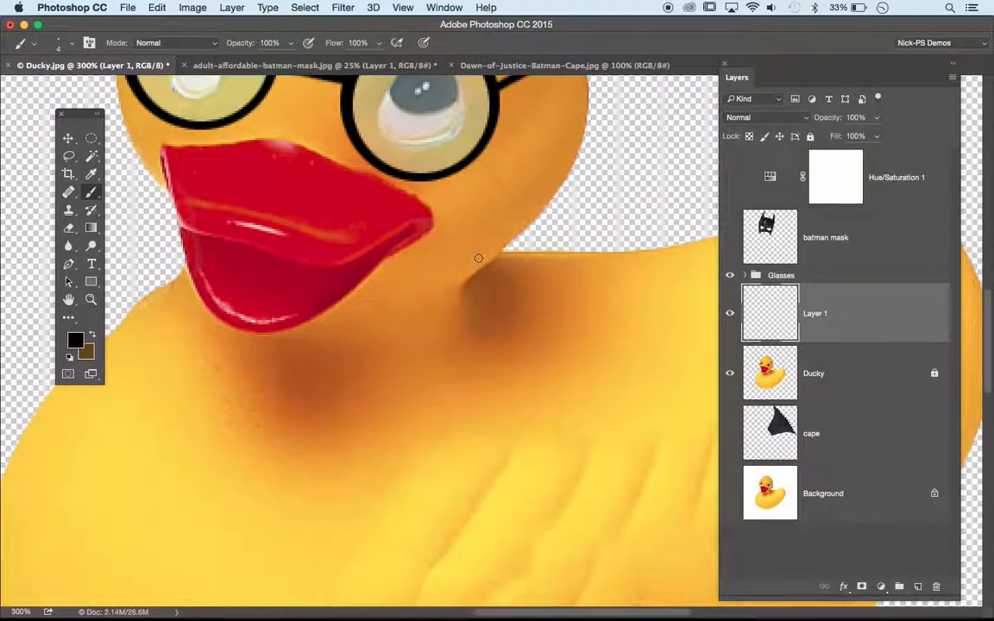
scroll(484, 268, "down", 1)
scroll(427, 162, "up", 5)
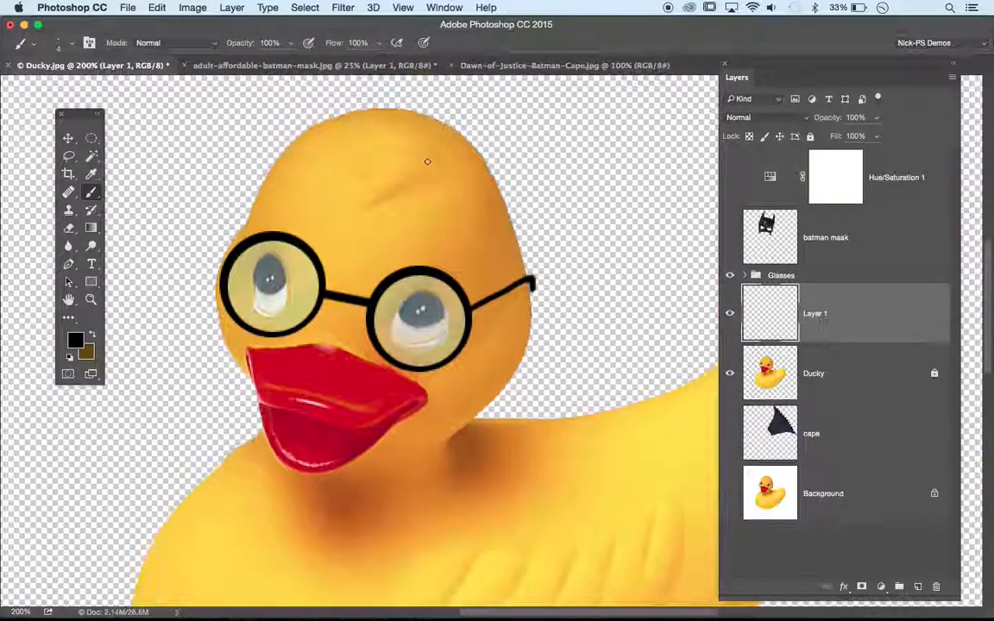
mouse_move(381, 198)
left_mouse_down()
mouse_move(345, 230)
mouse_move(365, 224)
mouse_move(348, 261)
left_mouse_up()
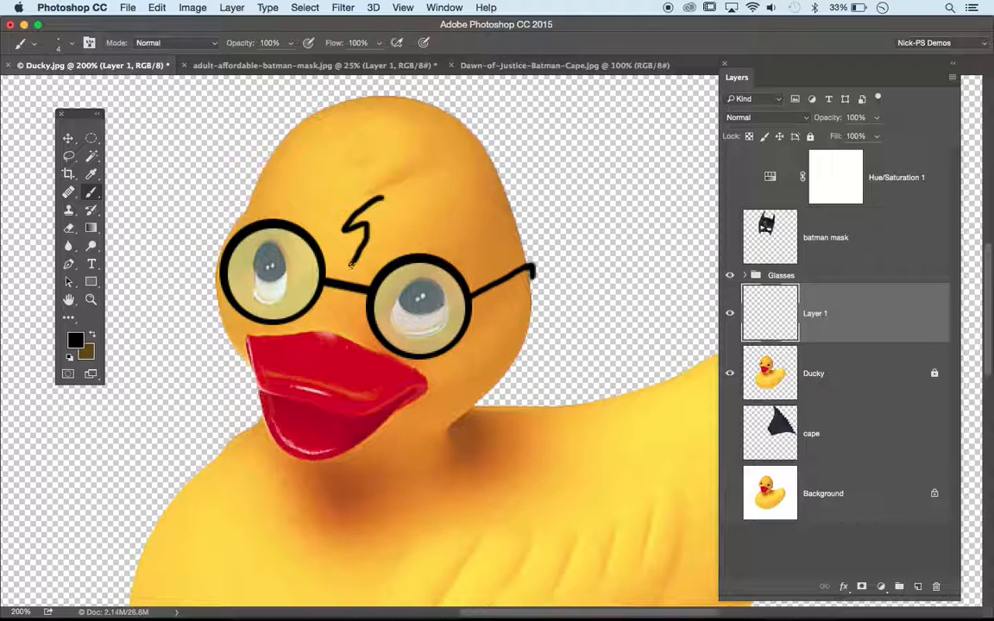
Step: Try out the opacity of the lightning bolt layer and leave it at 100%
left_click(291, 44)
left_click(876, 118)
left_click_drag(827, 140, 898, 141)
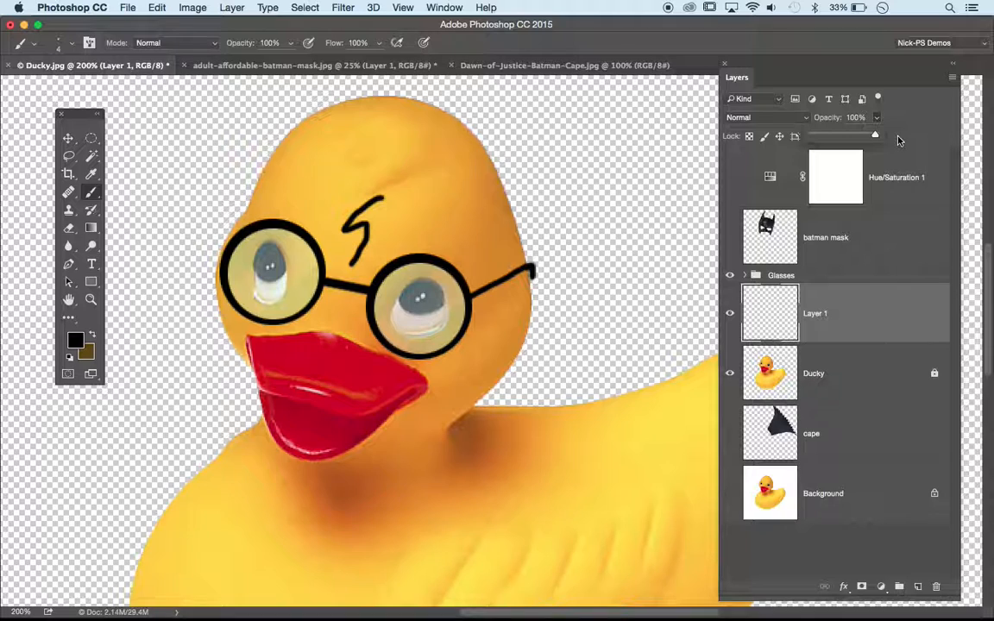
Step: View the duck at 100% and toggle the Hue/Saturation 1 layer to compare colours, leaving the adjustment shown
key("super+1")
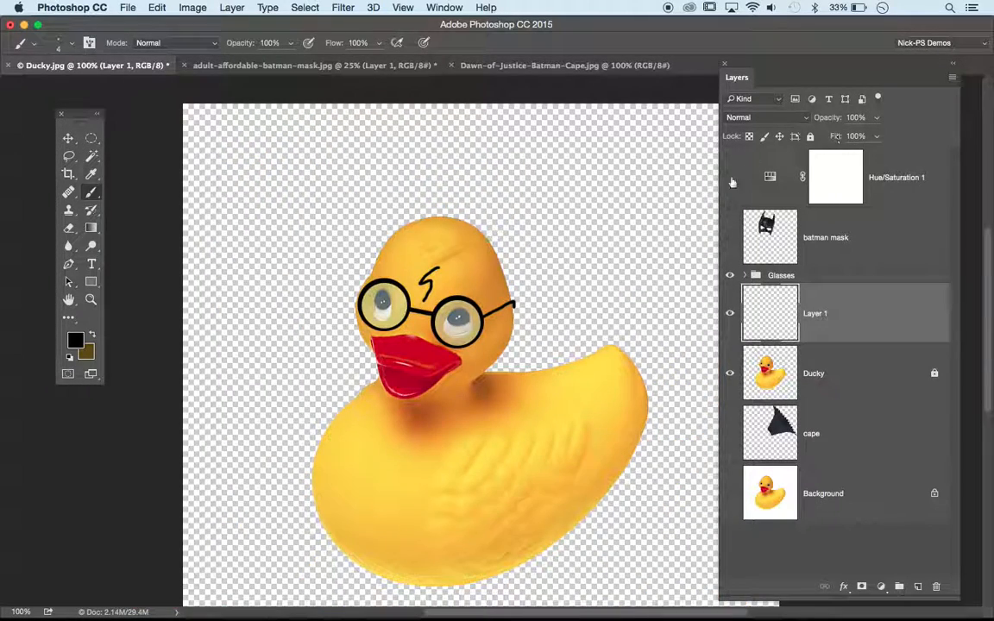
scroll(440, 249, "down", 3)
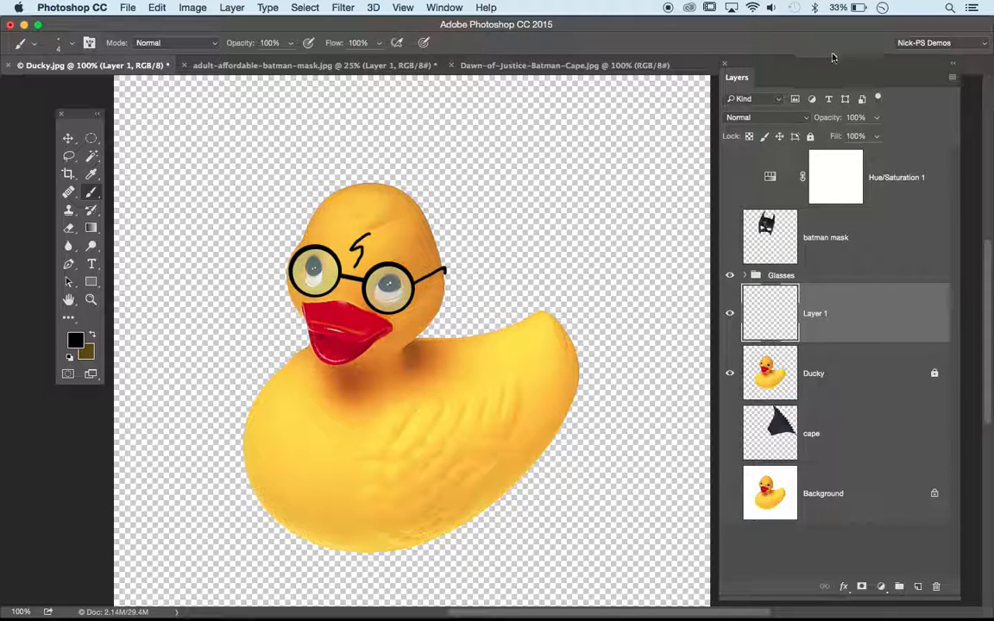
left_click(731, 177)
left_click(731, 177)
left_click(731, 177)
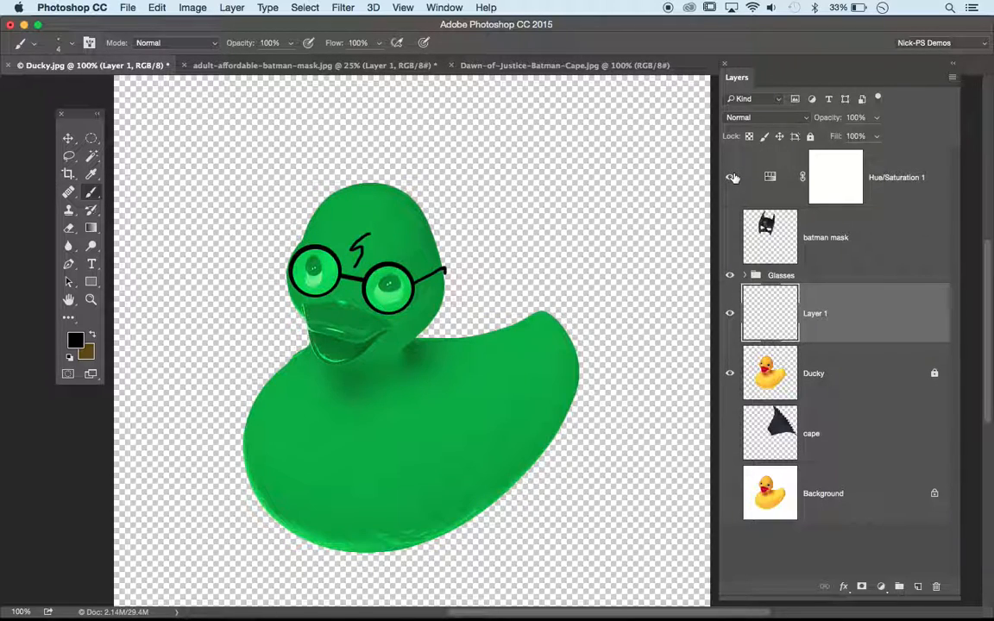
Step: Hide the Hue/Saturation 1 adjustment layer, and toggle the lightning bolt layer off and back on to compare
left_click(732, 176)
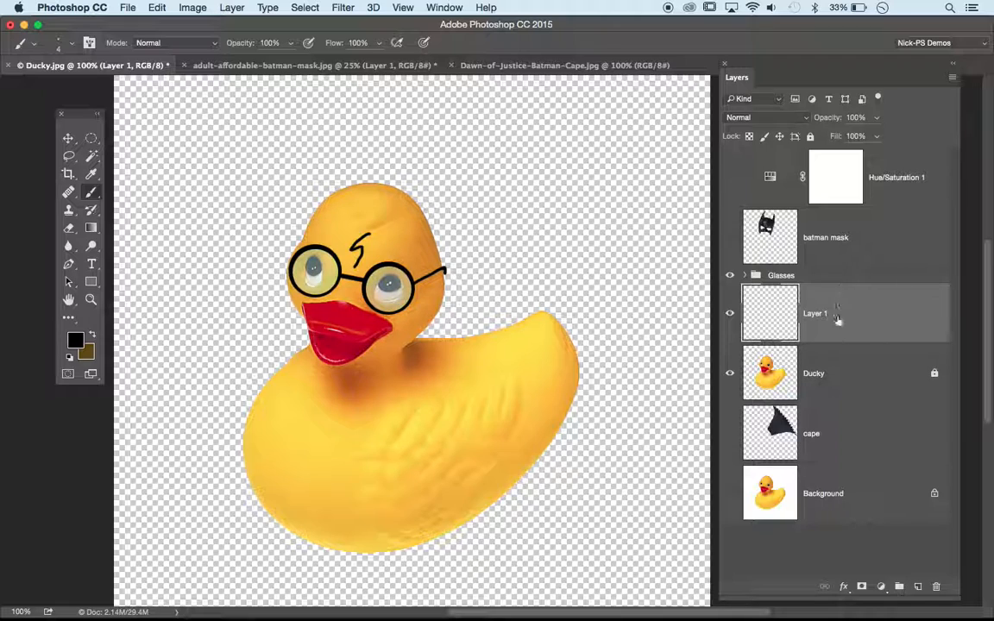
left_click(730, 313)
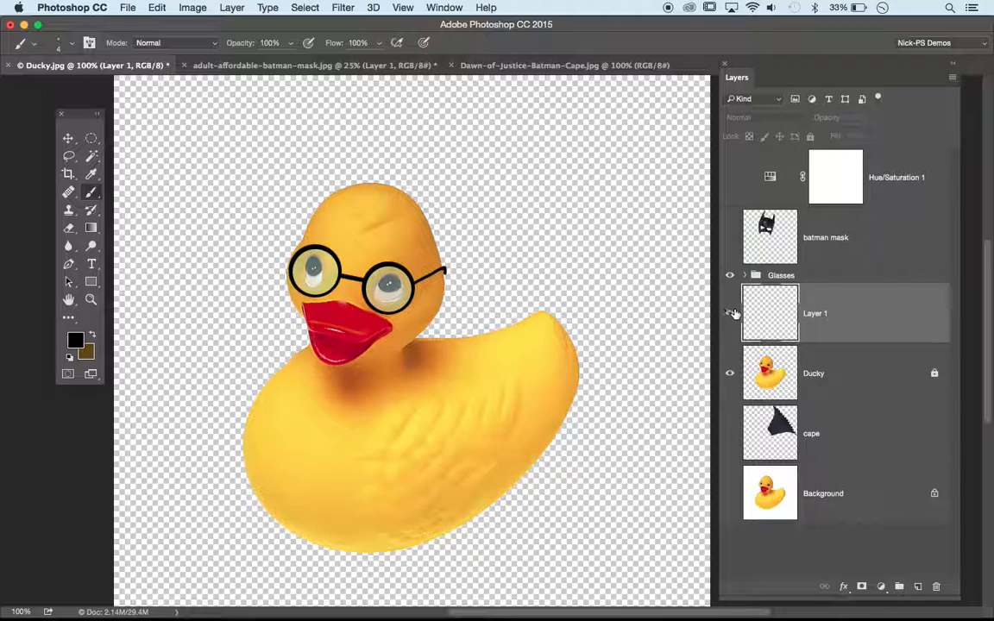
left_click(730, 313)
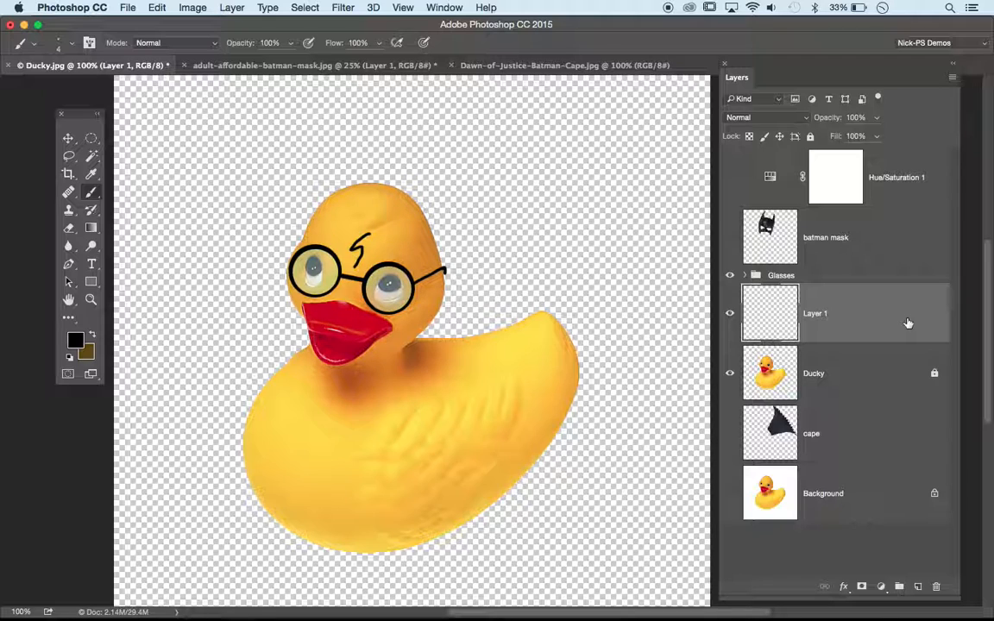
Step: Delete Layer 1 with the painted lightning bolt scar from the duck's forehead
left_click(936, 588)
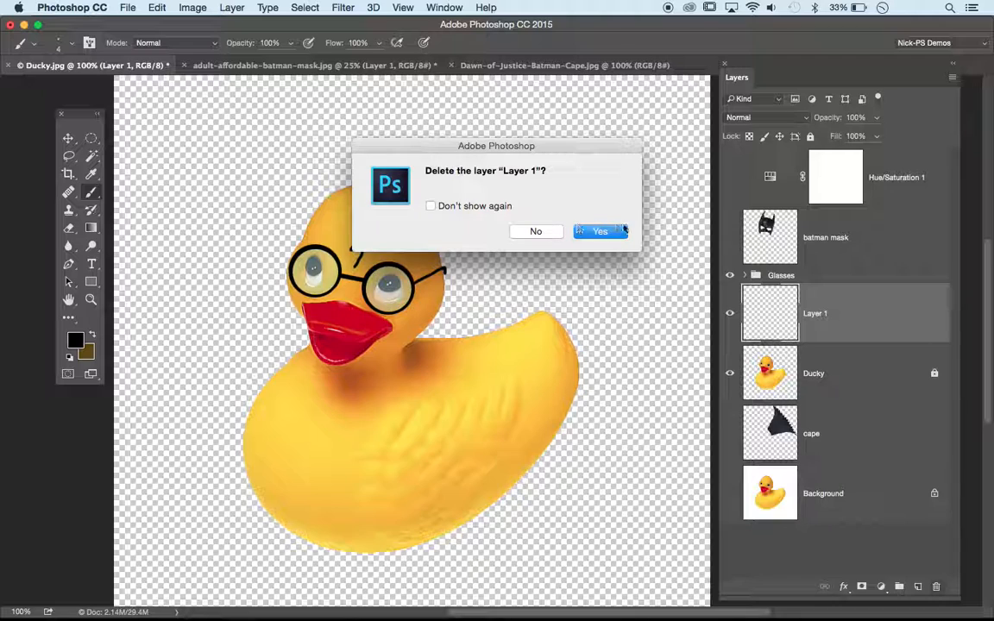
left_click(532, 233)
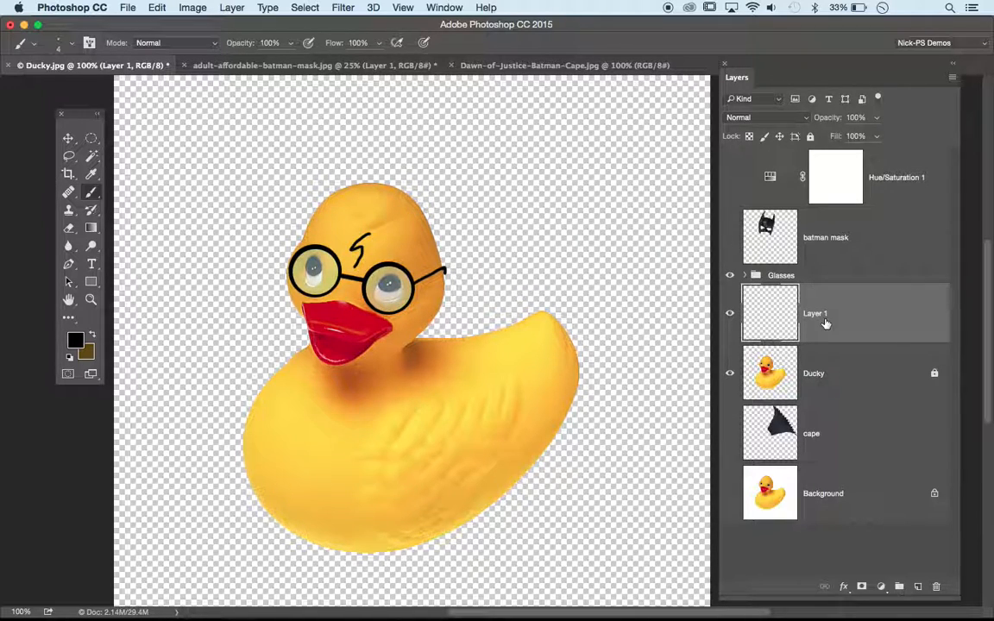
key("Delete")
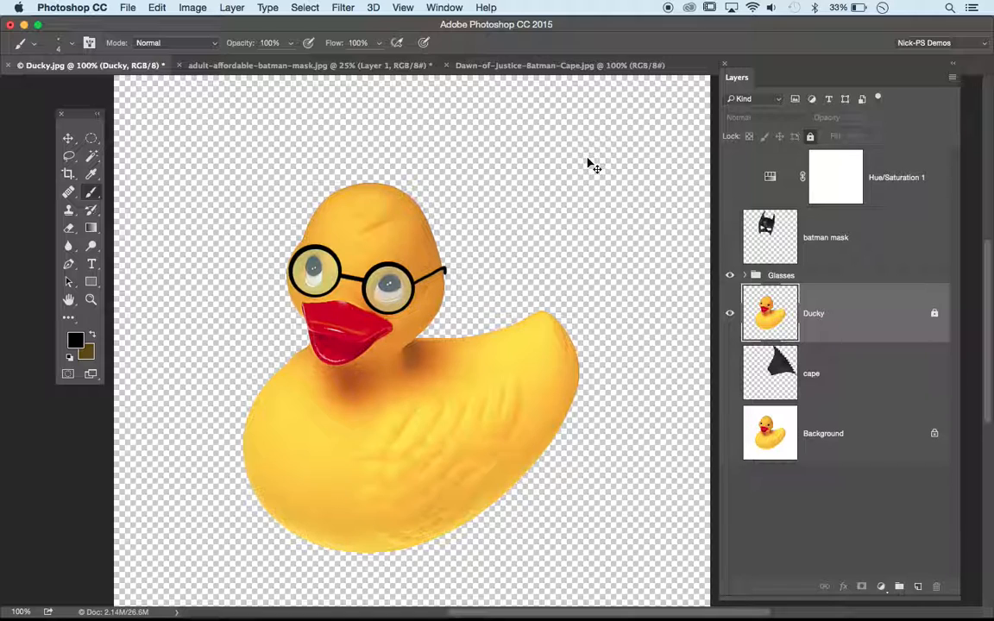
Step: View the whole duck image at 66.7% and toggle the Ducky layer off and back on
key("super+minus")
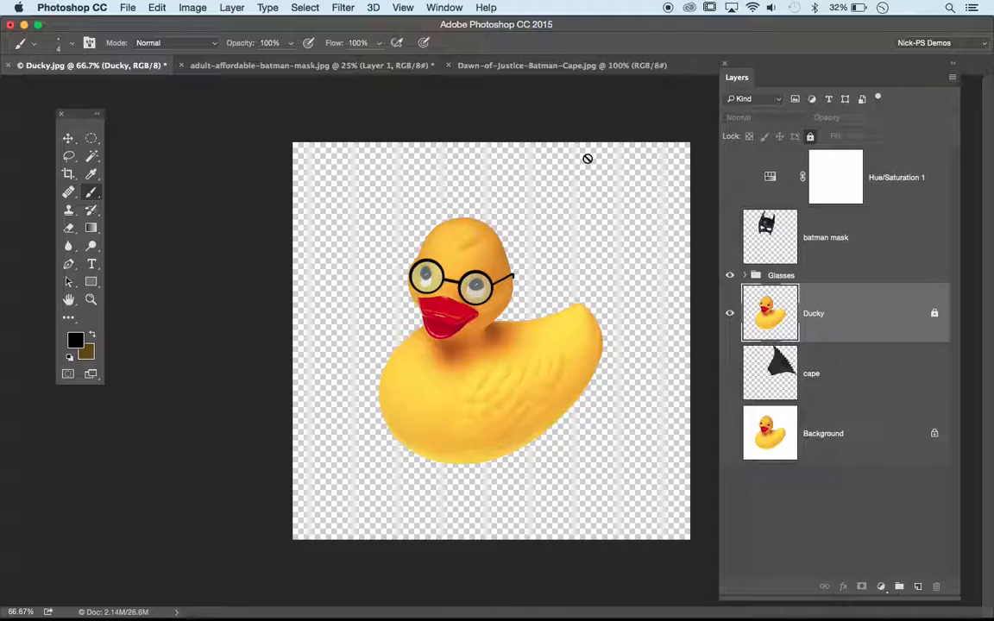
left_click(730, 315)
left_click(729, 315)
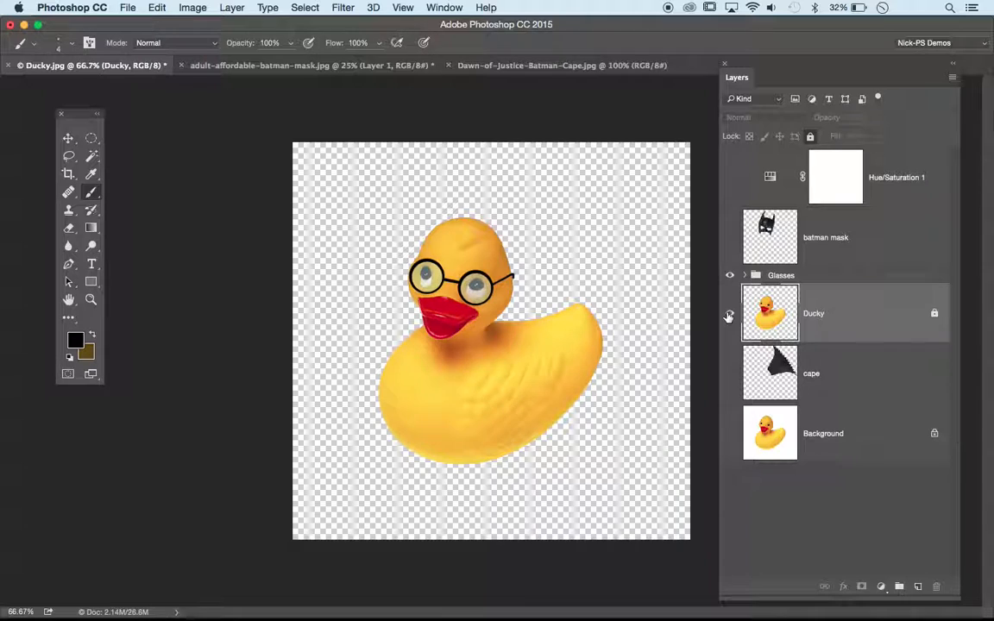